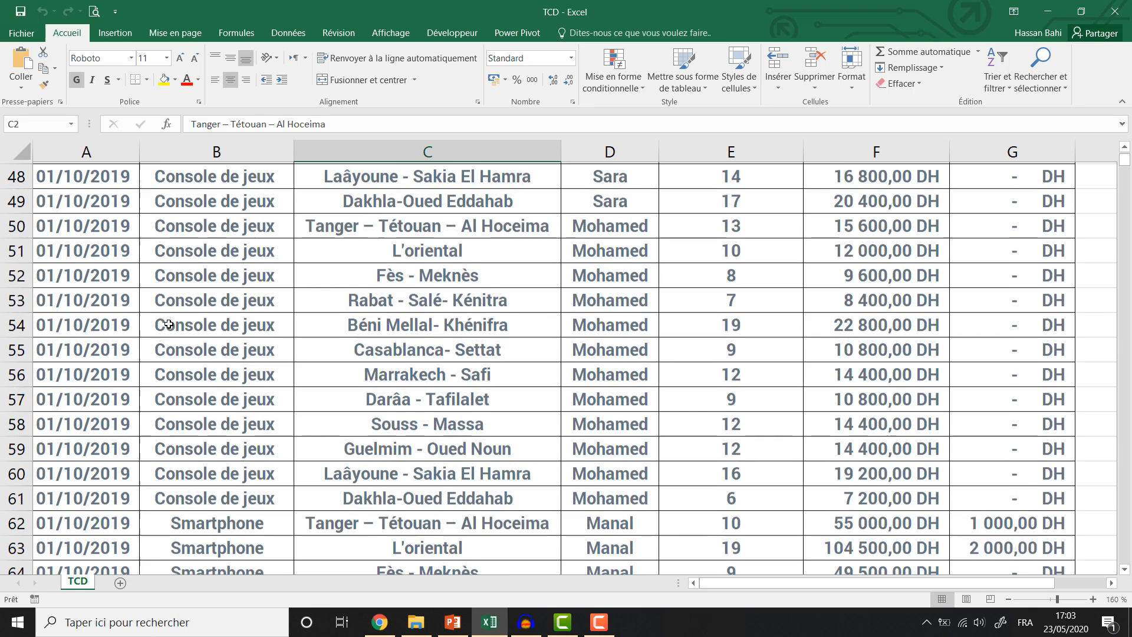
# Step: Create a pivot table from the range TCD!$A$1:$G$3841, placed on a new worksheet
pyautogui.scroll(10, 168, 324)
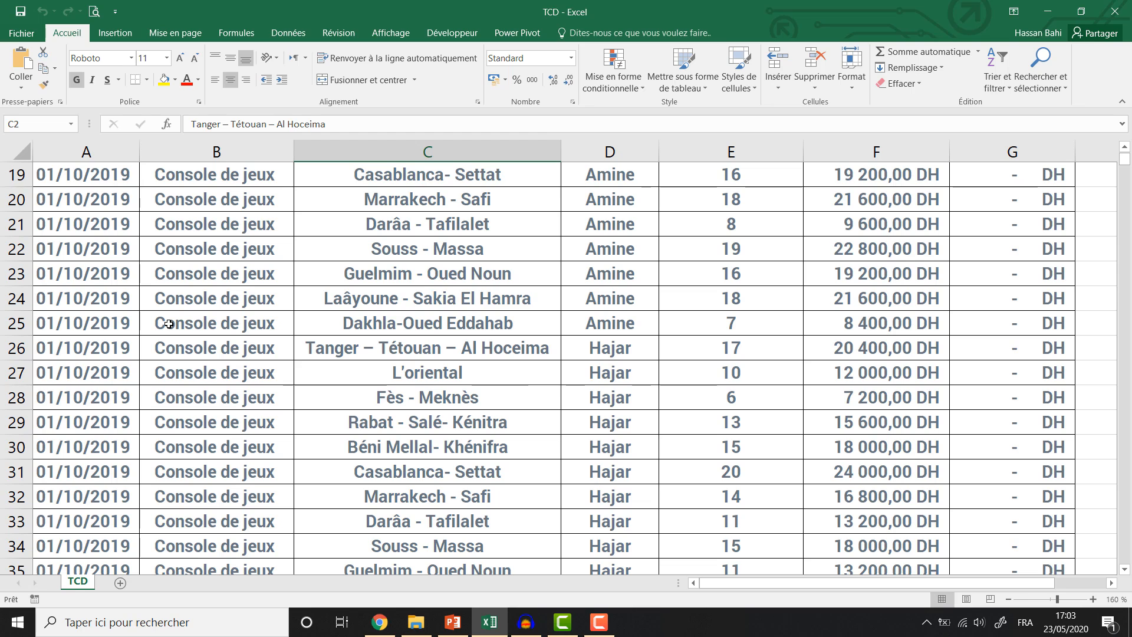
pyautogui.scroll(5, 169, 324)
pyautogui.click(373, 257)
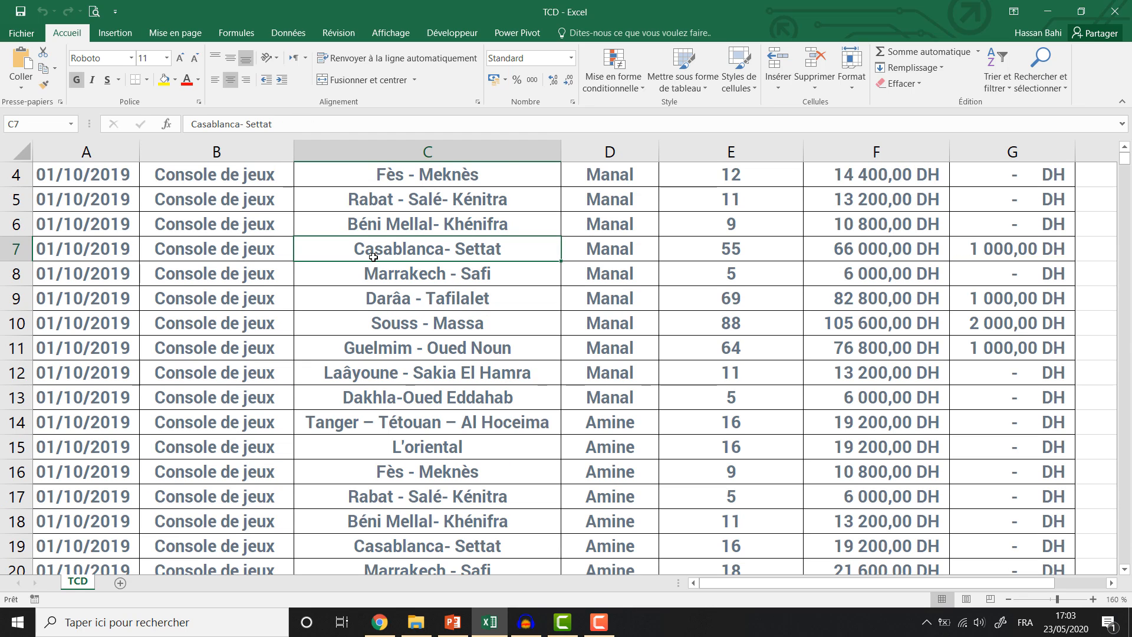
pyautogui.scroll(1, 373, 257)
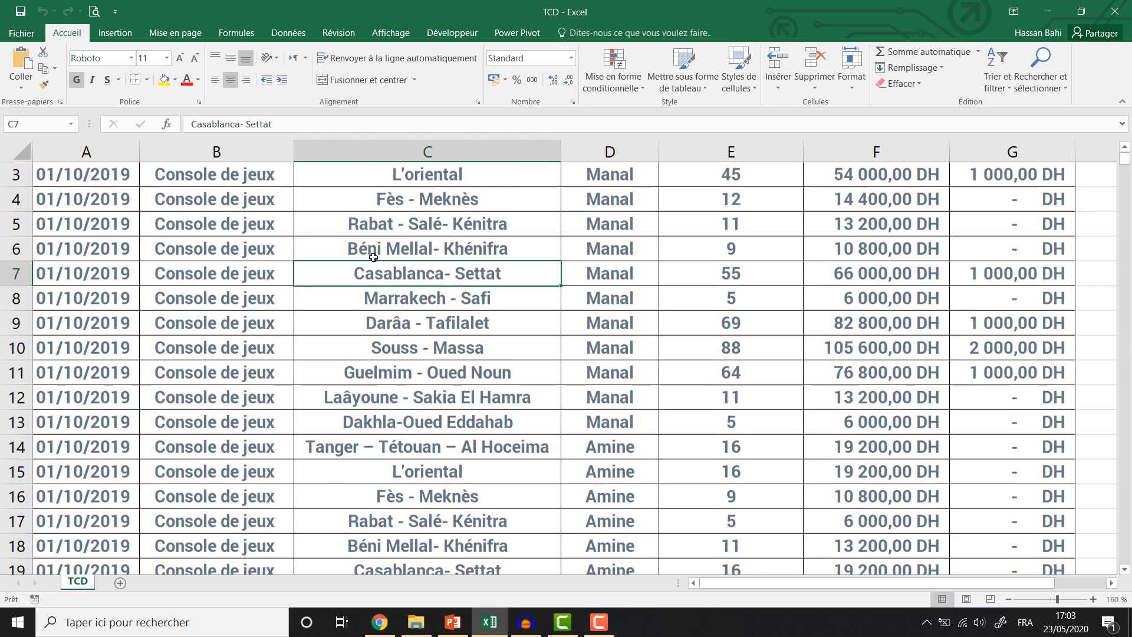
pyautogui.click(123, 34)
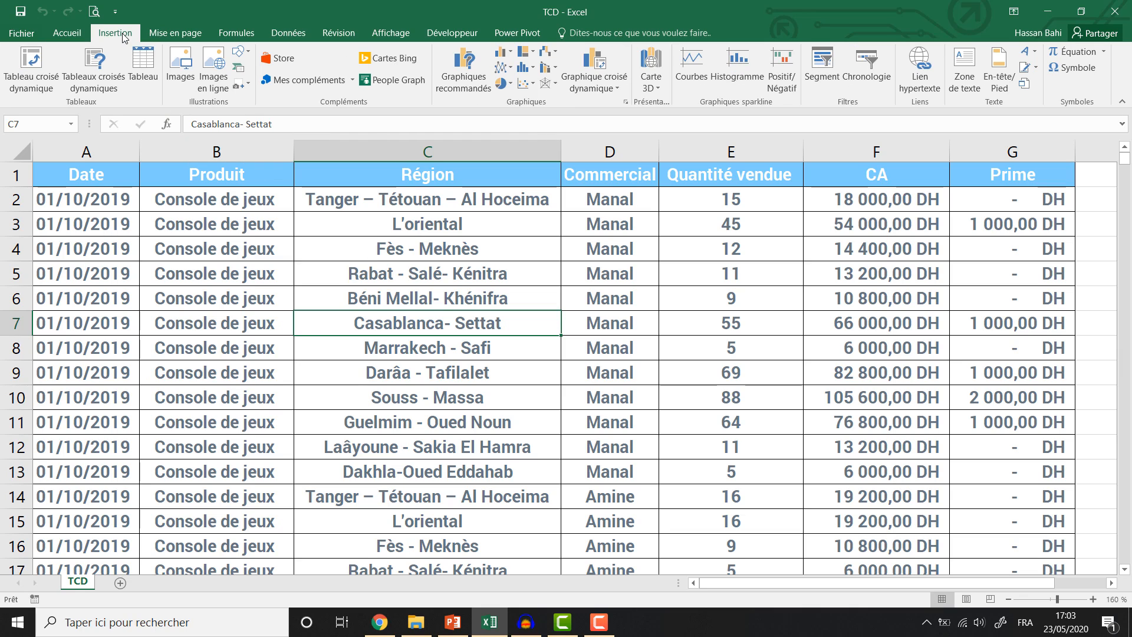
pyautogui.click(24, 81)
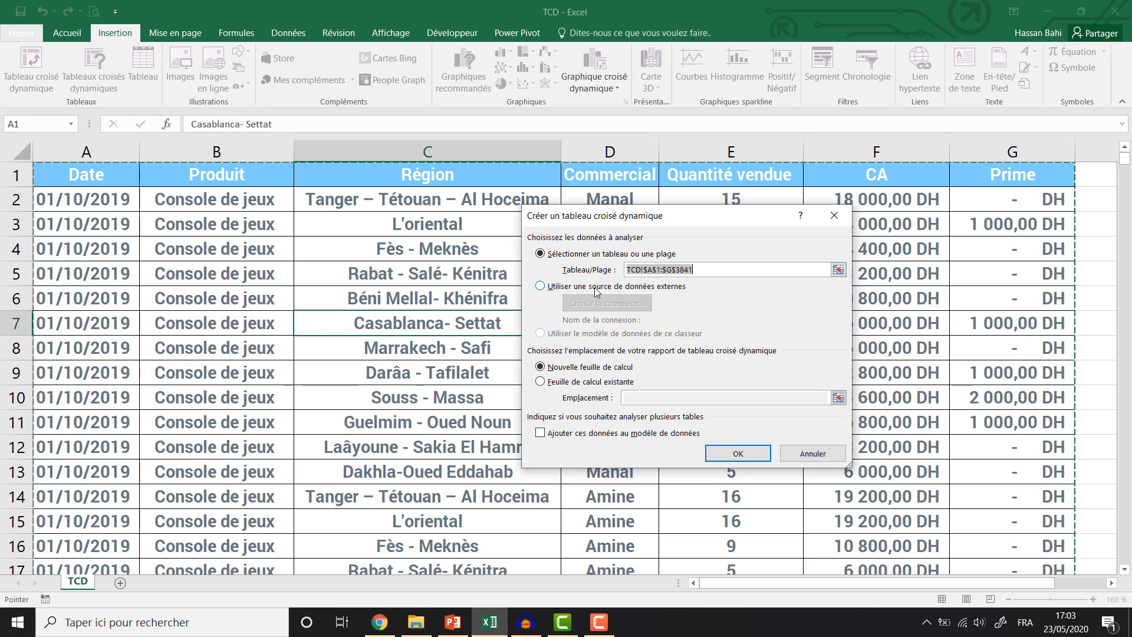
pyautogui.click(572, 368)
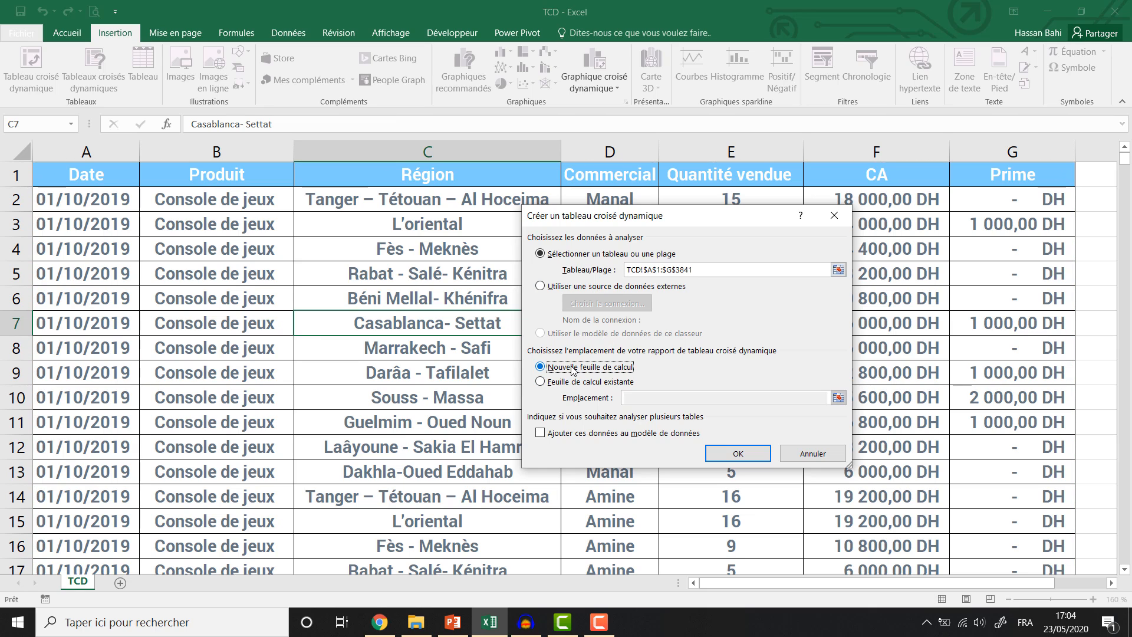
pyautogui.click(735, 452)
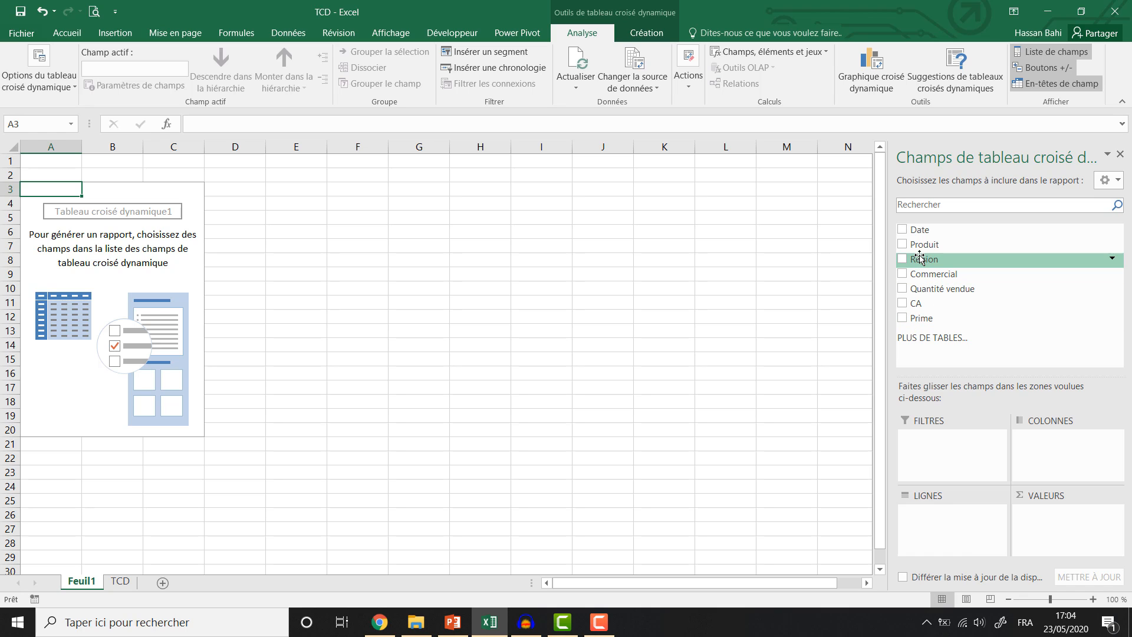
# Step: Lay out the pivot table with Région as rows, Commercial as columns and CA as values
pyautogui.moveTo(920, 258); pyautogui.dragTo(924, 511)
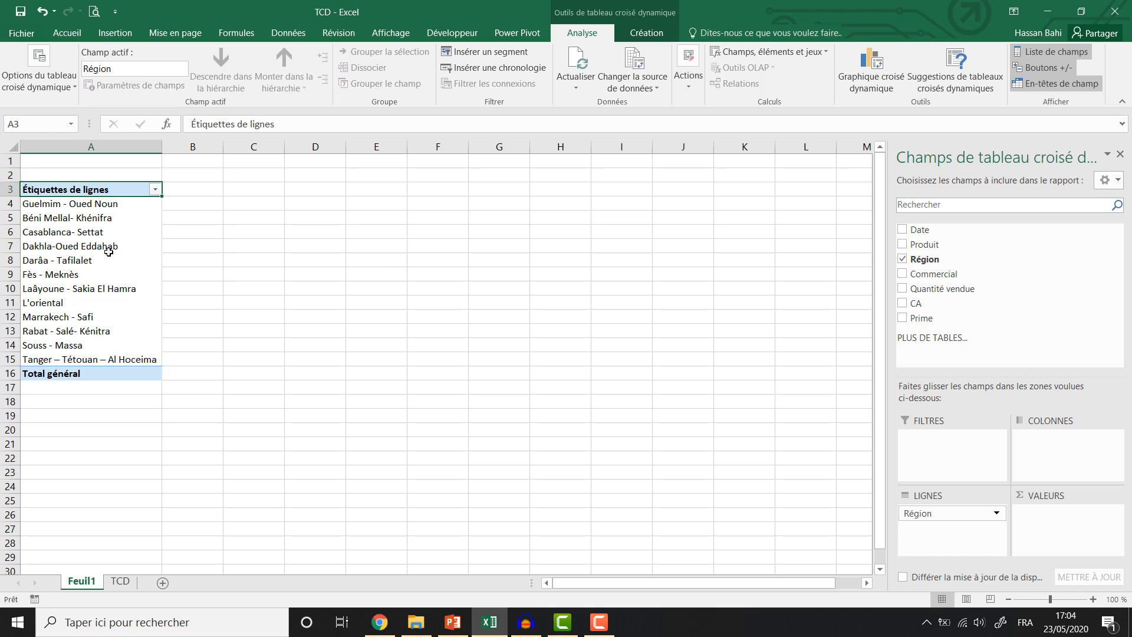
pyautogui.scroll(2, 141, 274)
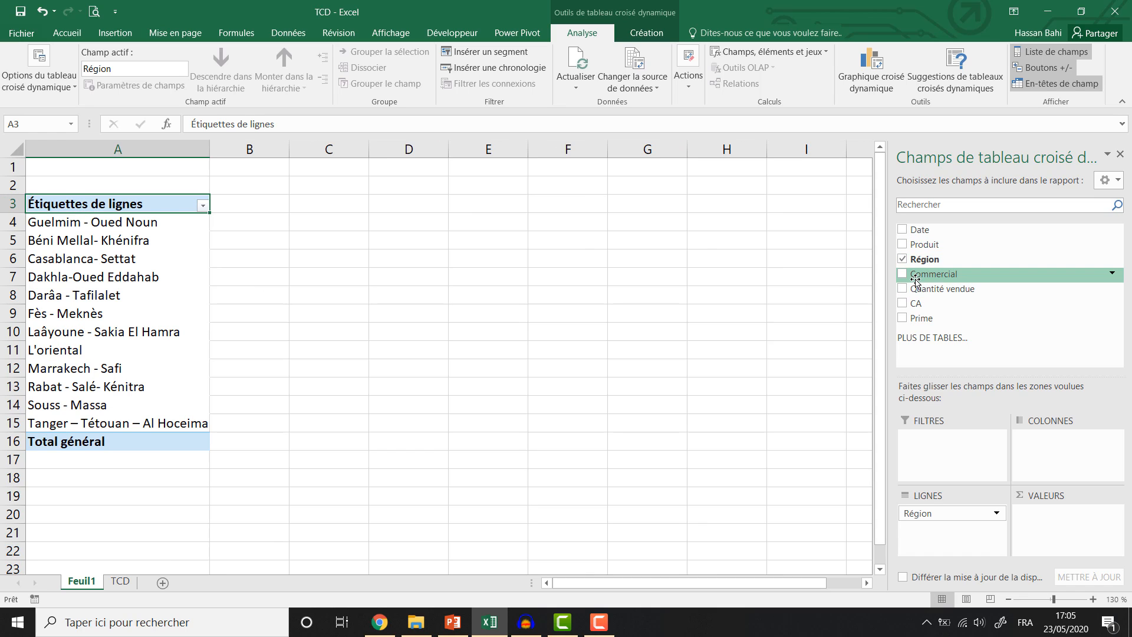
pyautogui.moveTo(919, 273); pyautogui.dragTo(1041, 445)
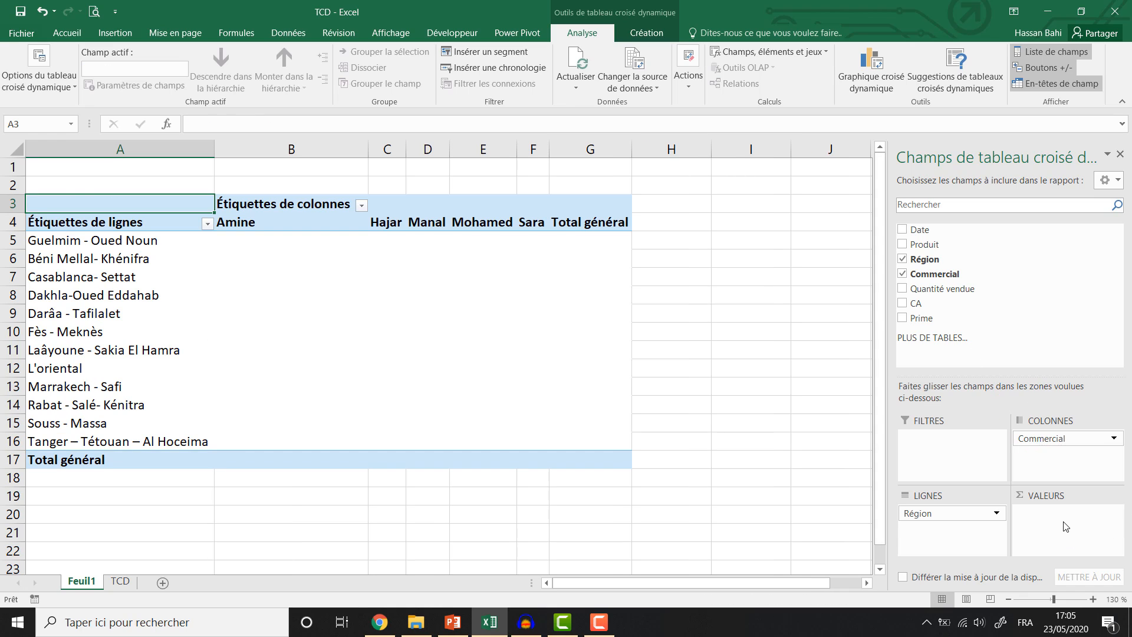
pyautogui.moveTo(916, 303); pyautogui.dragTo(1026, 522)
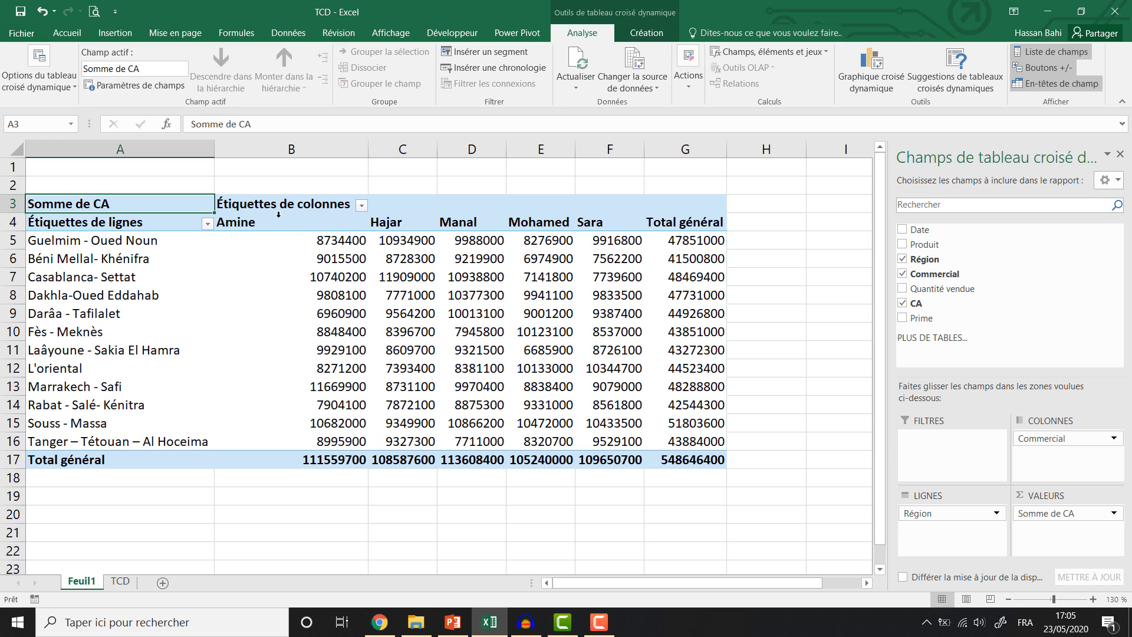
pyautogui.click(269, 237)
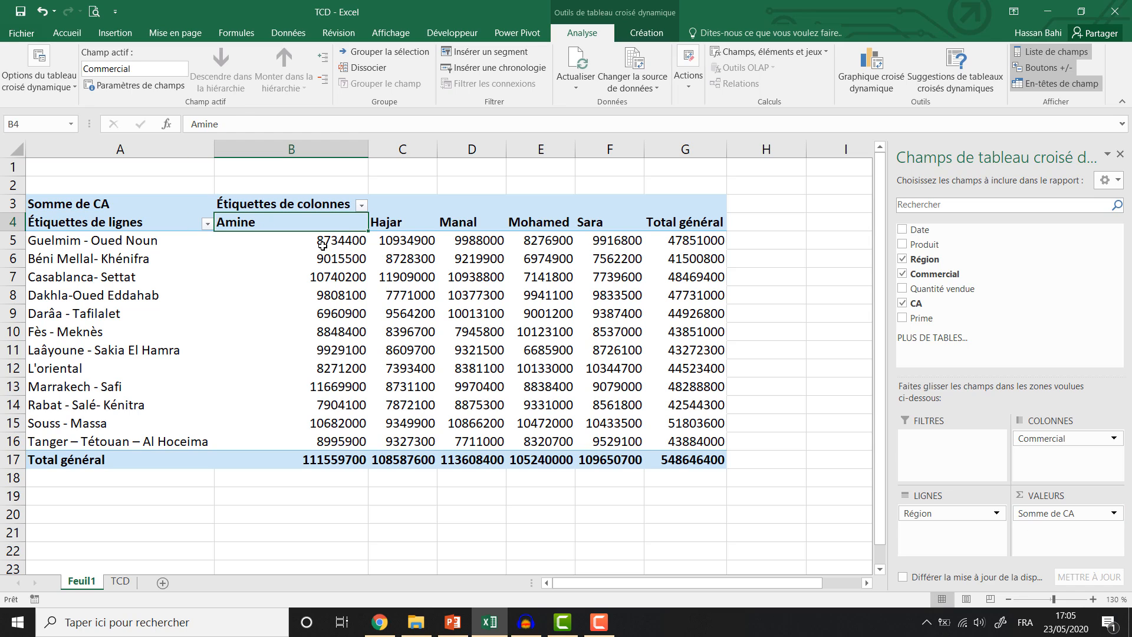
pyautogui.click(254, 271)
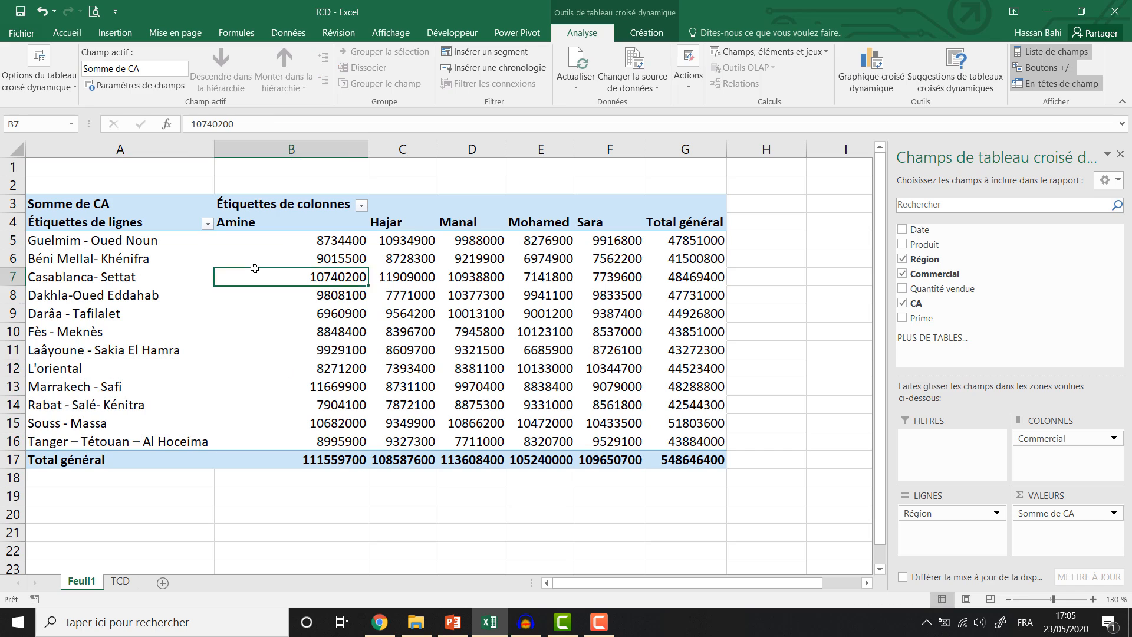
pyautogui.click(610, 368)
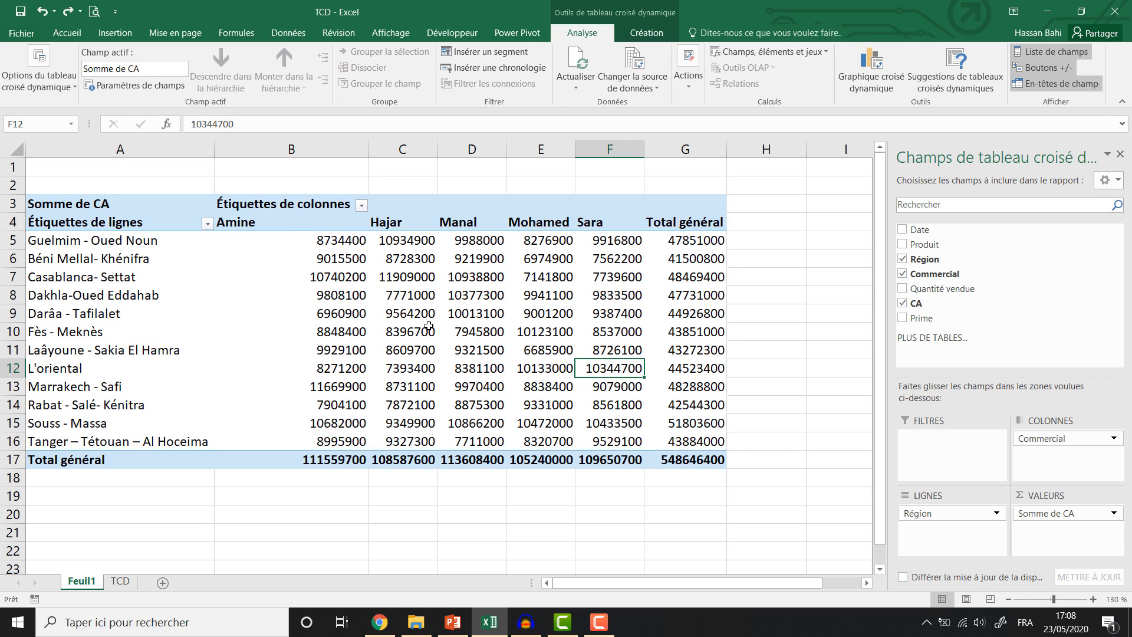
# Step: Change the CA value field's summary calculation to Moyenne through its value field settings
pyautogui.moveTo(428, 326)
pyautogui.click(1114, 514)
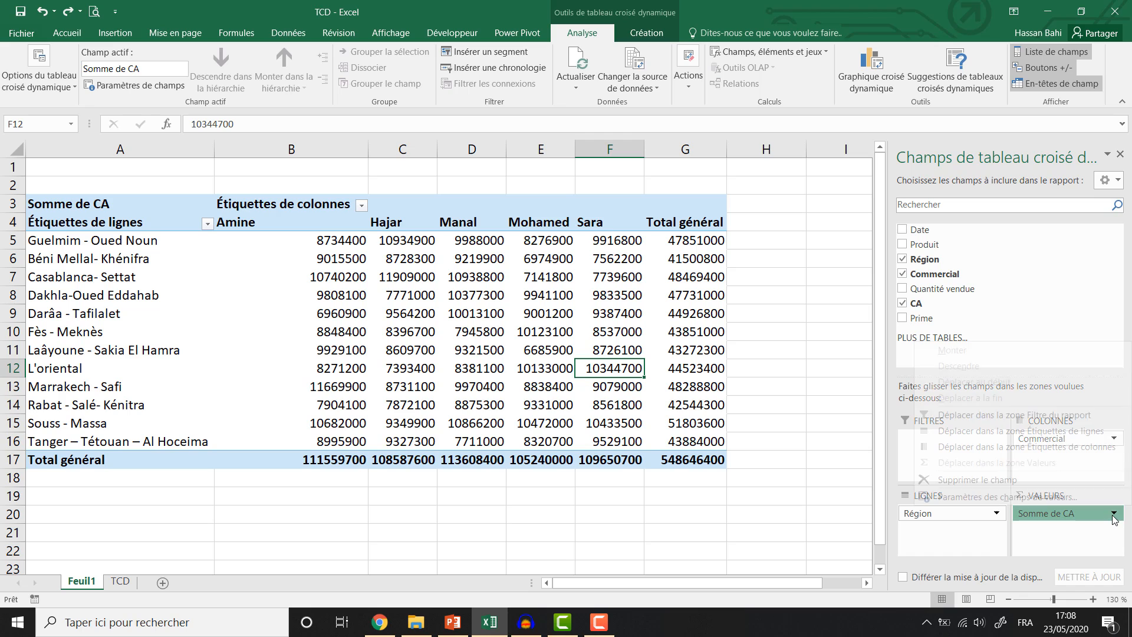
pyautogui.click(1061, 505)
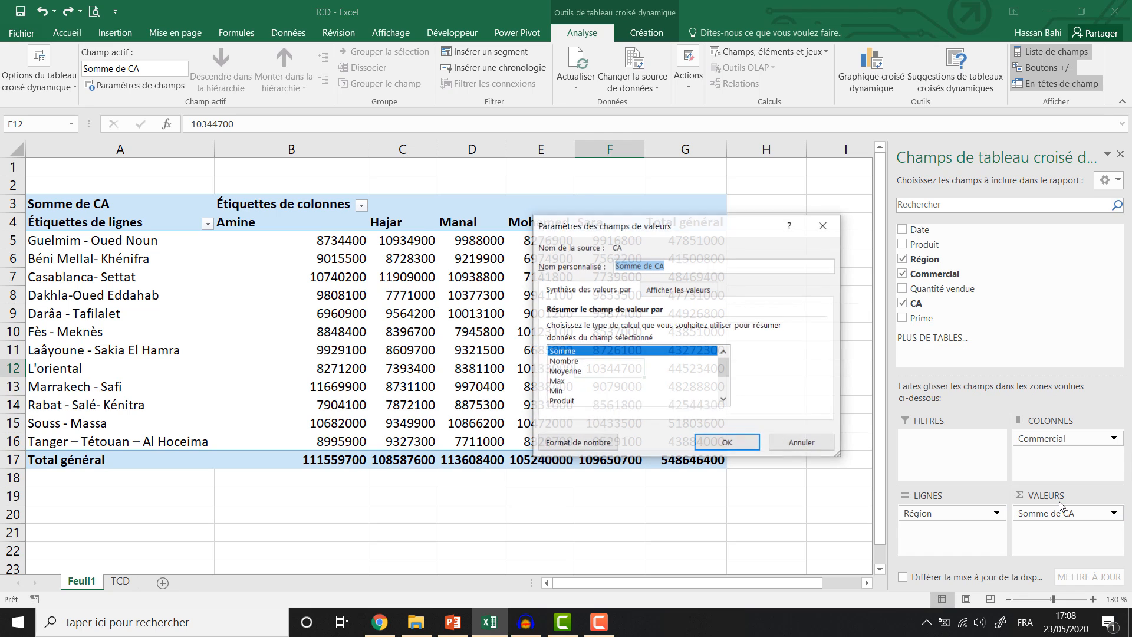
pyautogui.click(566, 363)
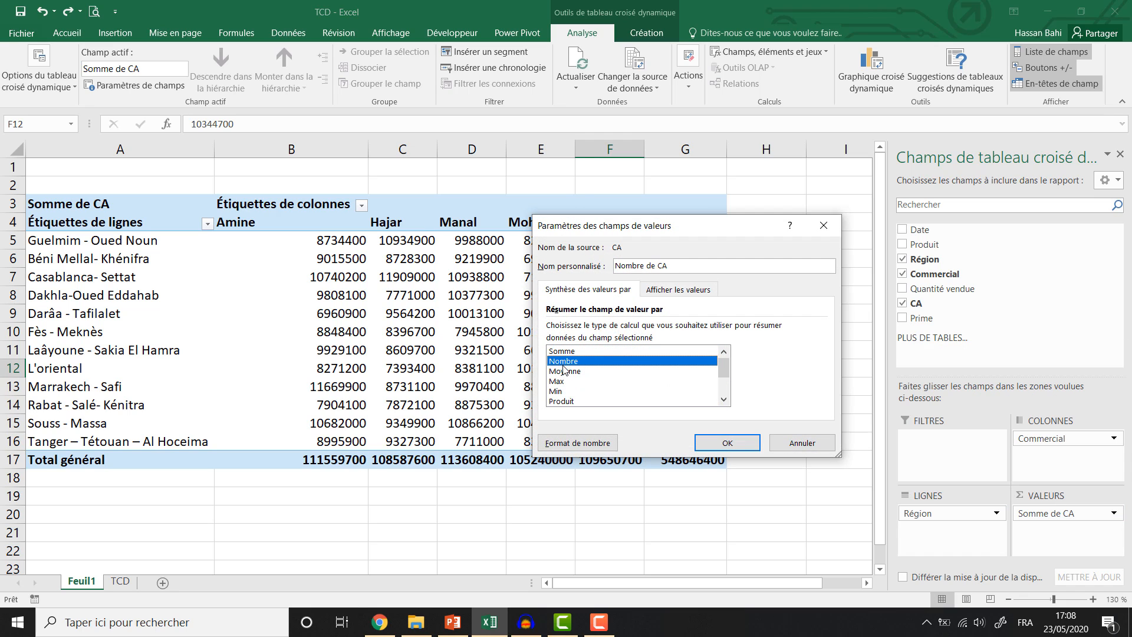
pyautogui.click(565, 371)
pyautogui.click(563, 381)
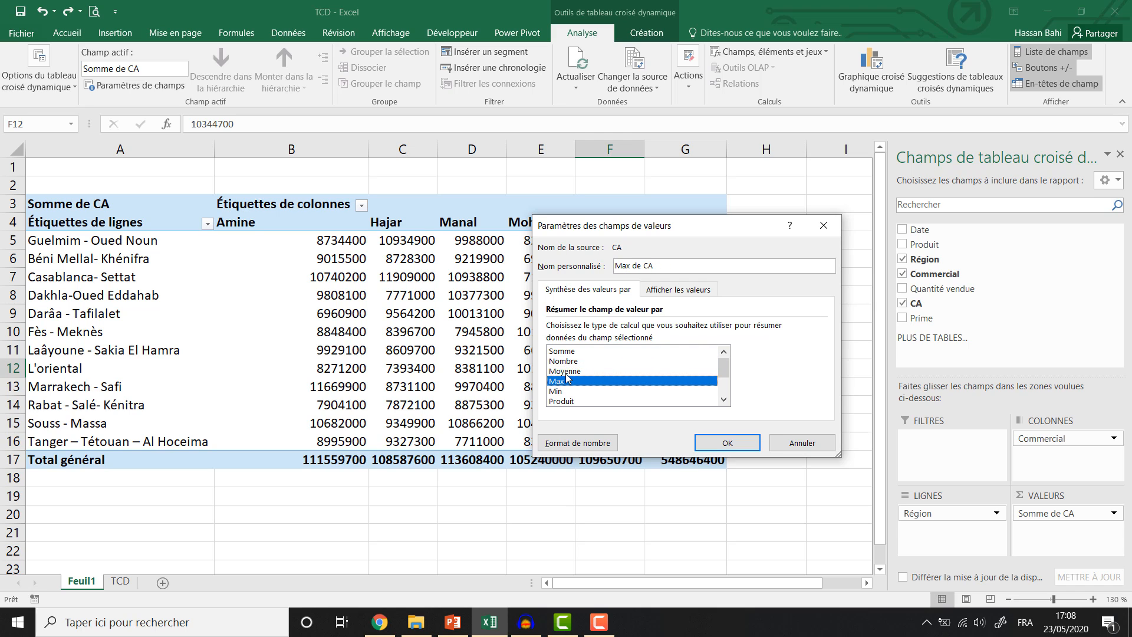
pyautogui.click(566, 371)
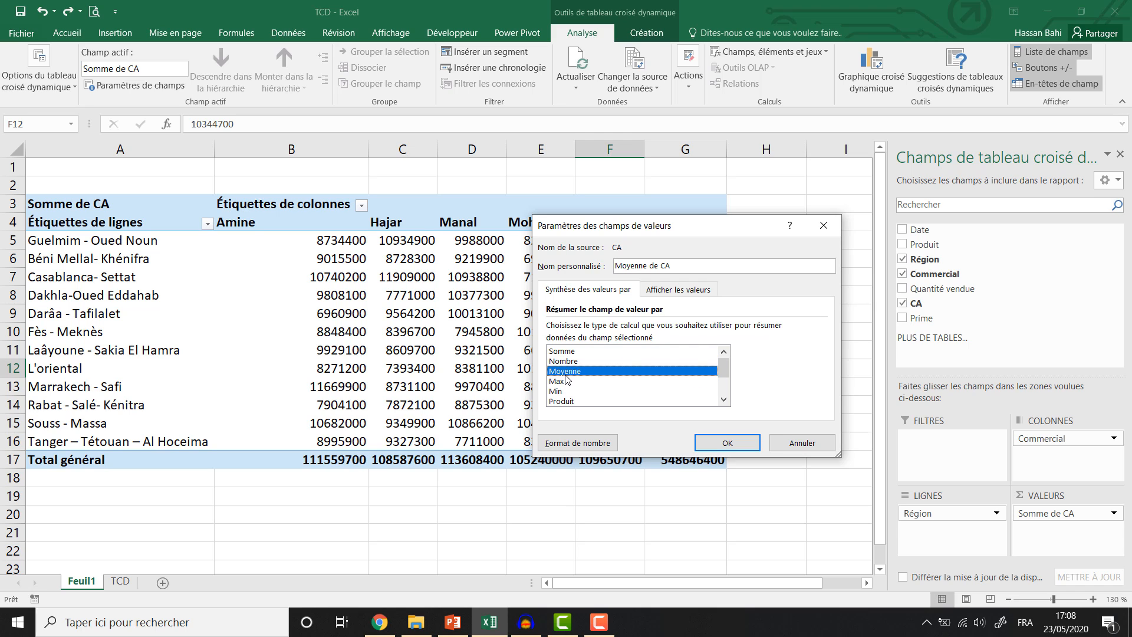
pyautogui.click(728, 442)
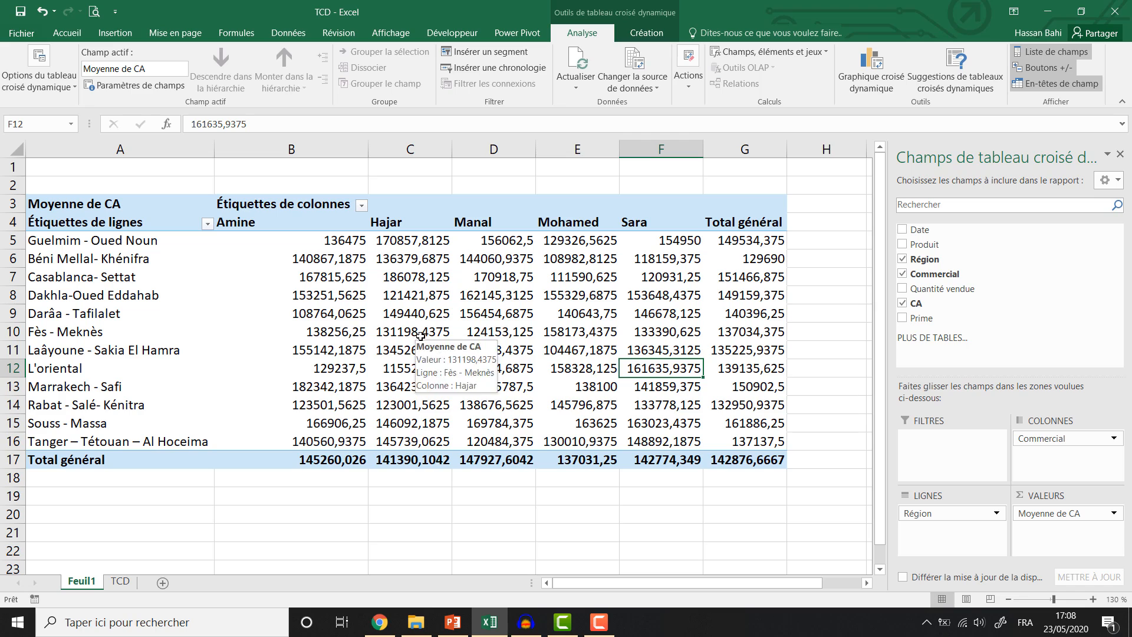
# Step: Summarize the pivot table's CA values by Somme
pyautogui.rightClick(421, 339)
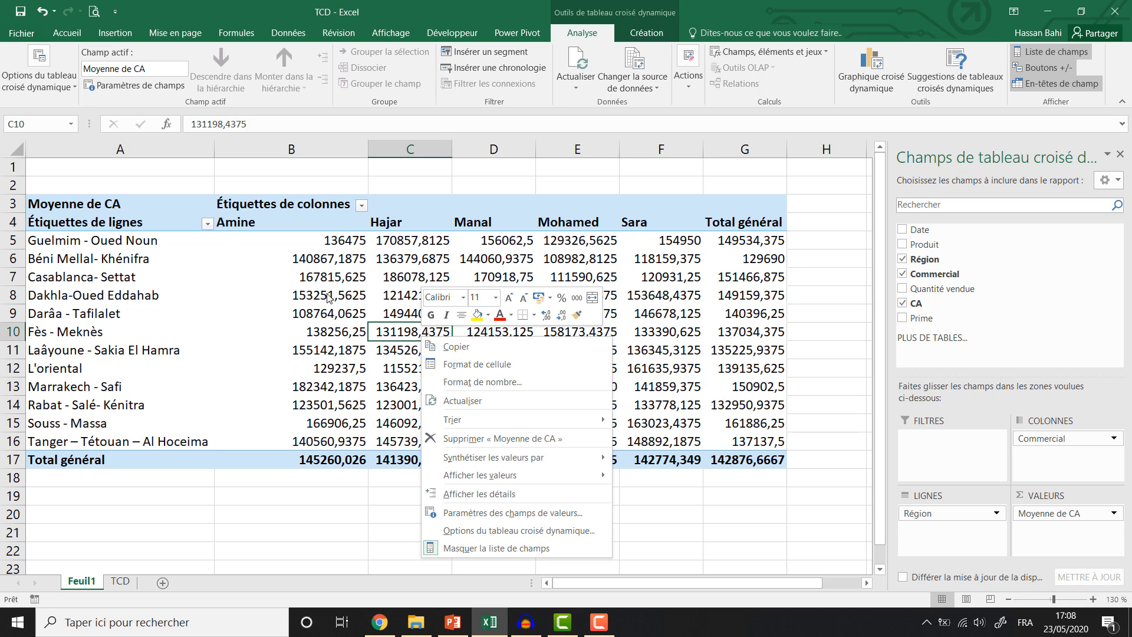
pyautogui.moveTo(515, 477)
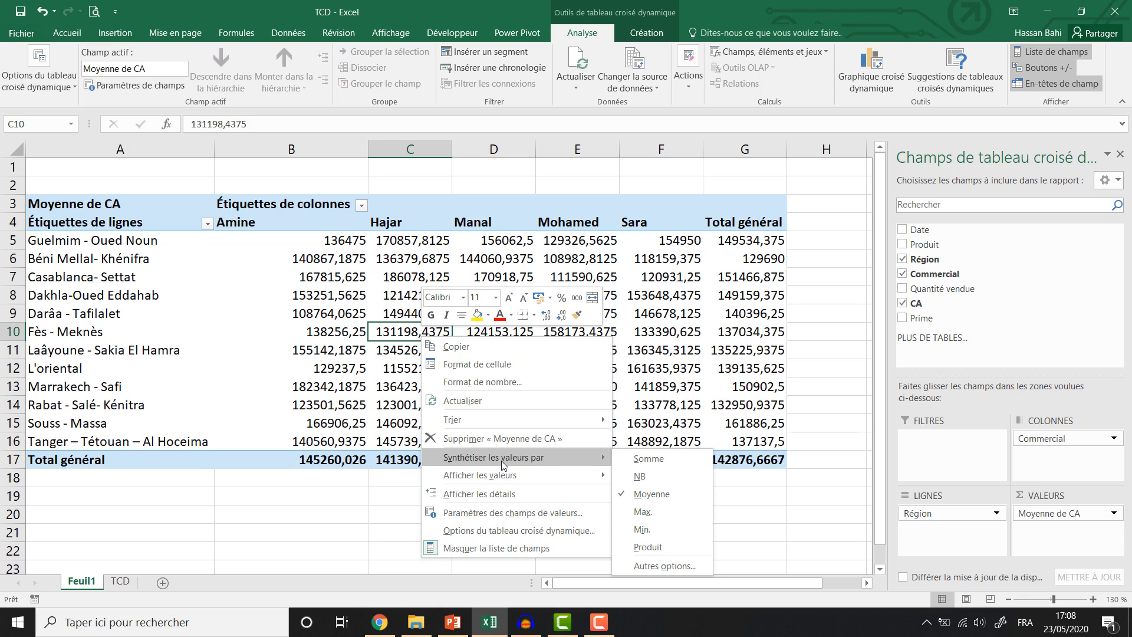
pyautogui.click(641, 465)
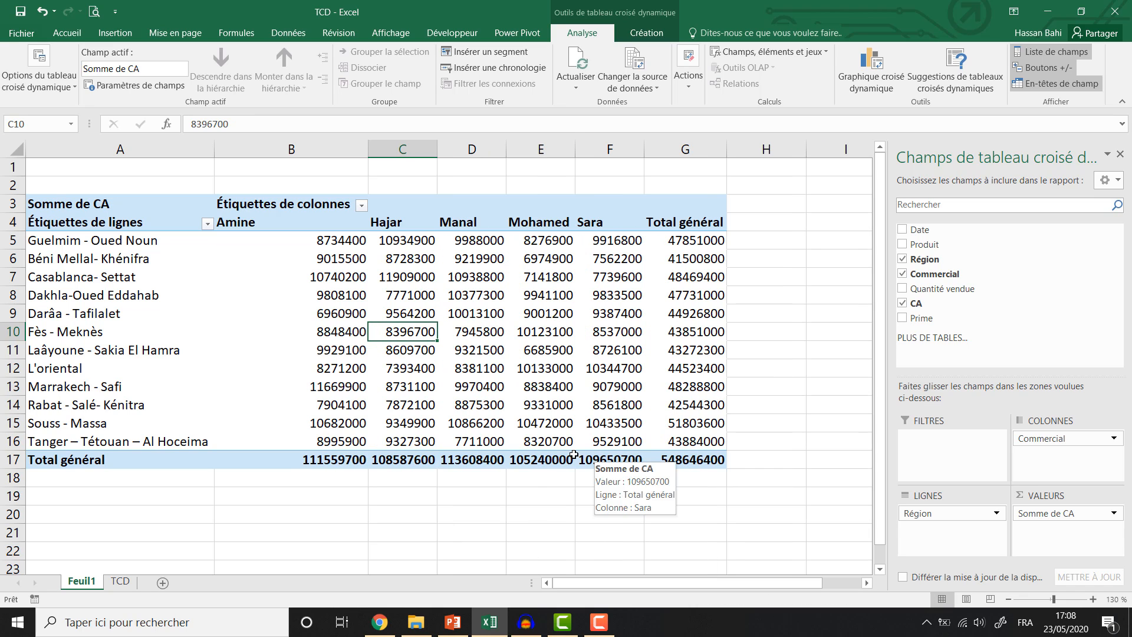
pyautogui.moveTo(561, 451)
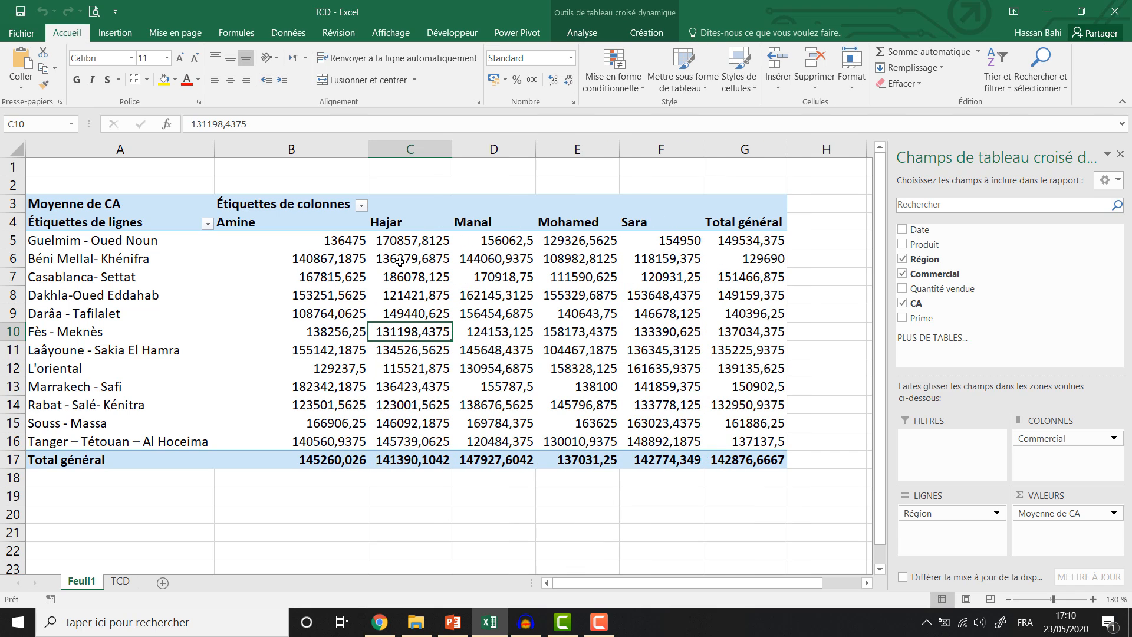
# Step: Extract the source records behind pivot cell C7 to a new sheet and widen its Région and Commercial columns
pyautogui.click(417, 279)
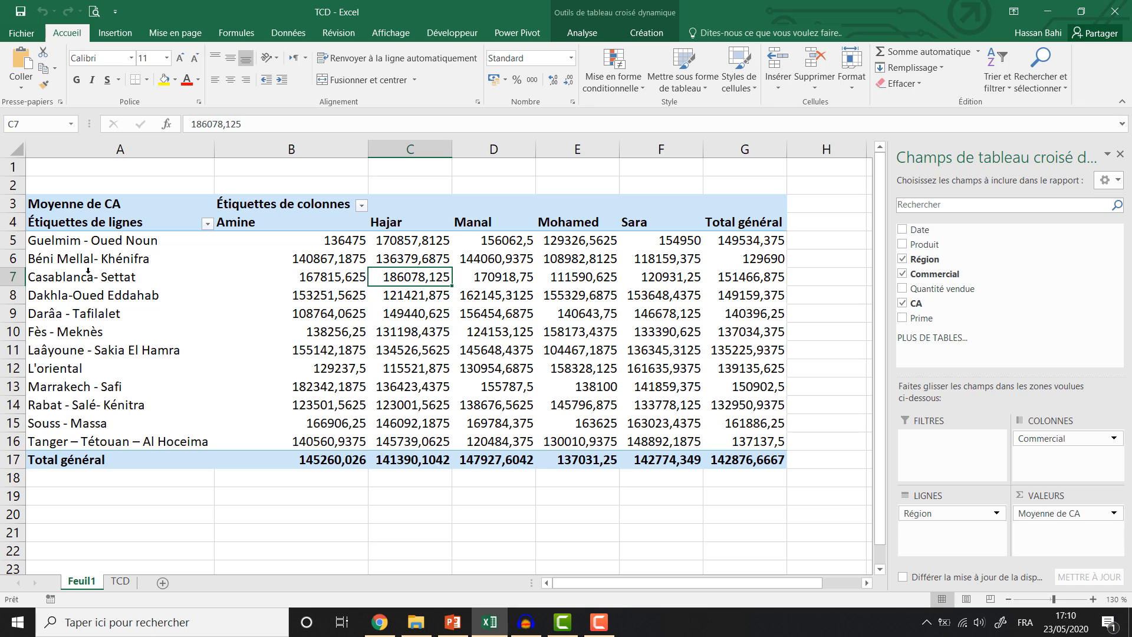
pyautogui.doubleClick(400, 277)
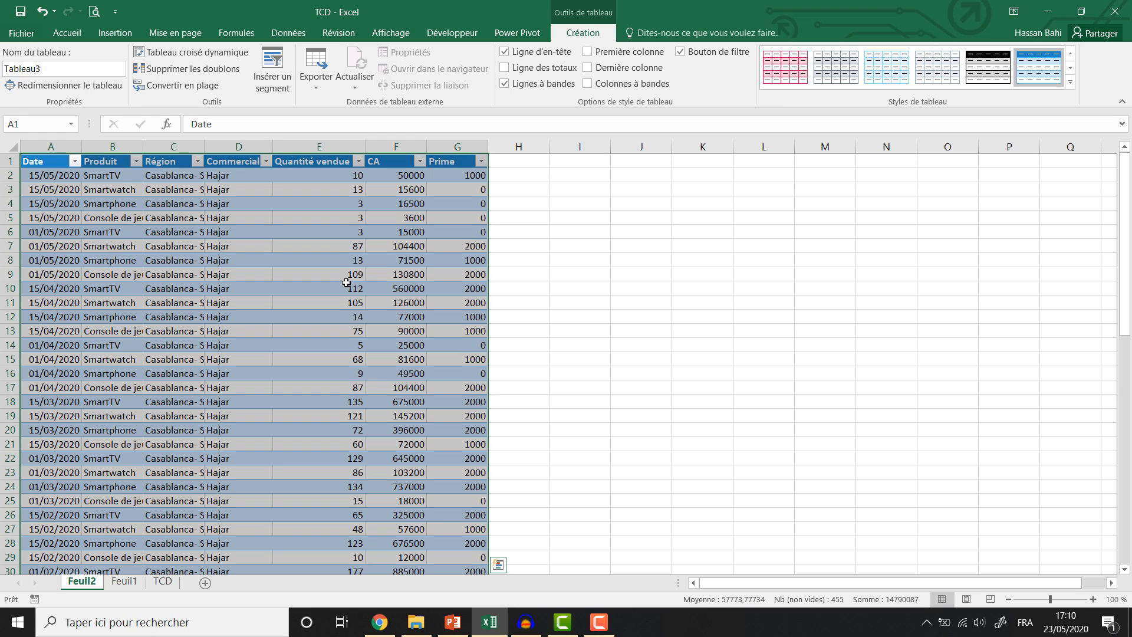
pyautogui.keyDown('ctrl'); pyautogui.scroll(3, 347, 283); pyautogui.keyUp('ctrl')
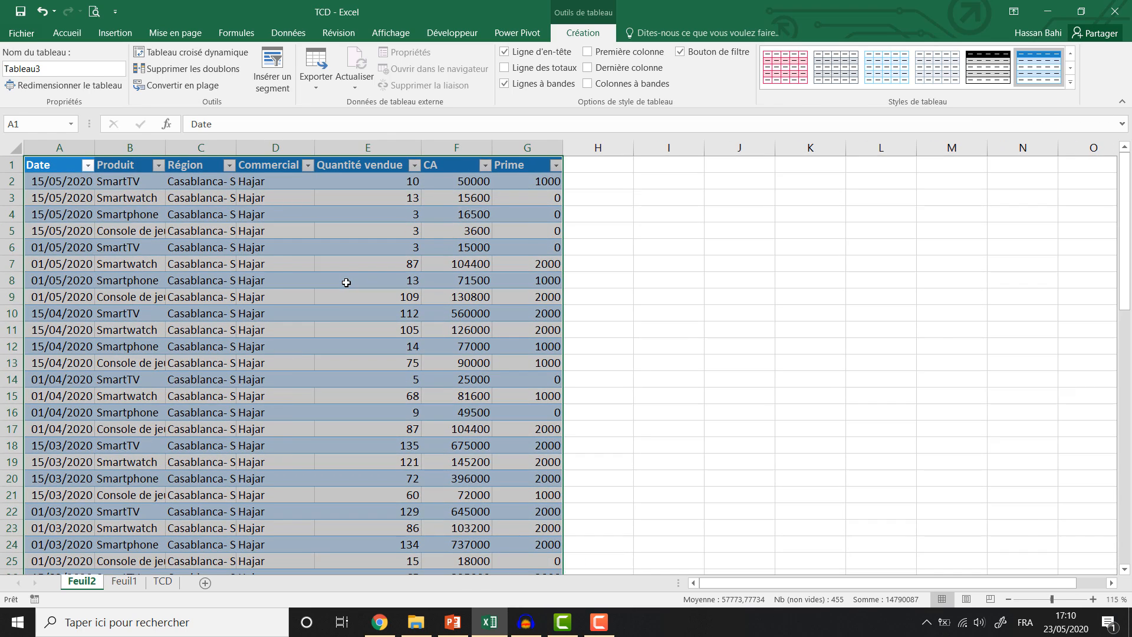
pyautogui.moveTo(398, 151); pyautogui.dragTo(421, 152)
pyautogui.moveTo(342, 156); pyautogui.dragTo(348, 156)
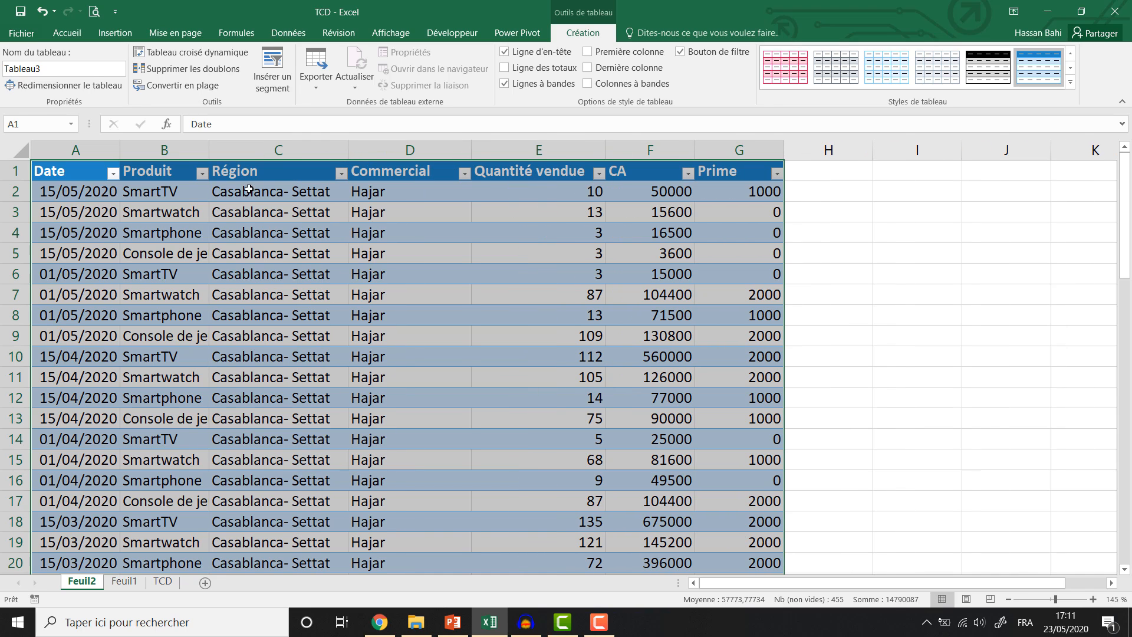
# Step: Apply the medium light-blue style with black header and total rows to the pivot table on sheet Feuil1
pyautogui.hotkey('ctrl', 'pagedown')
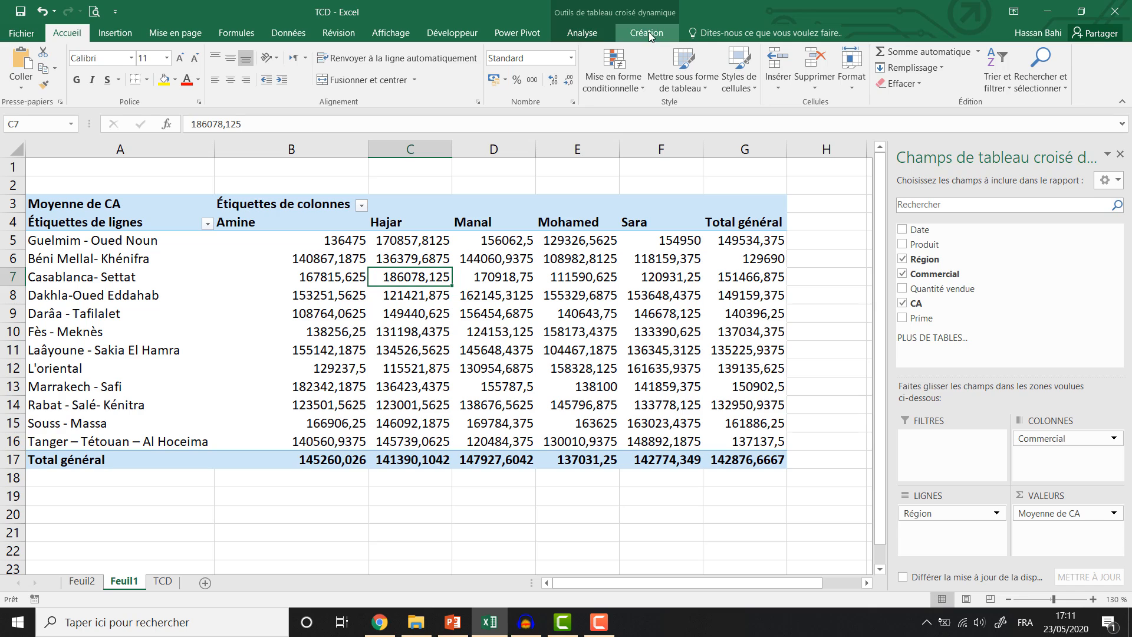
pyautogui.click(596, 31)
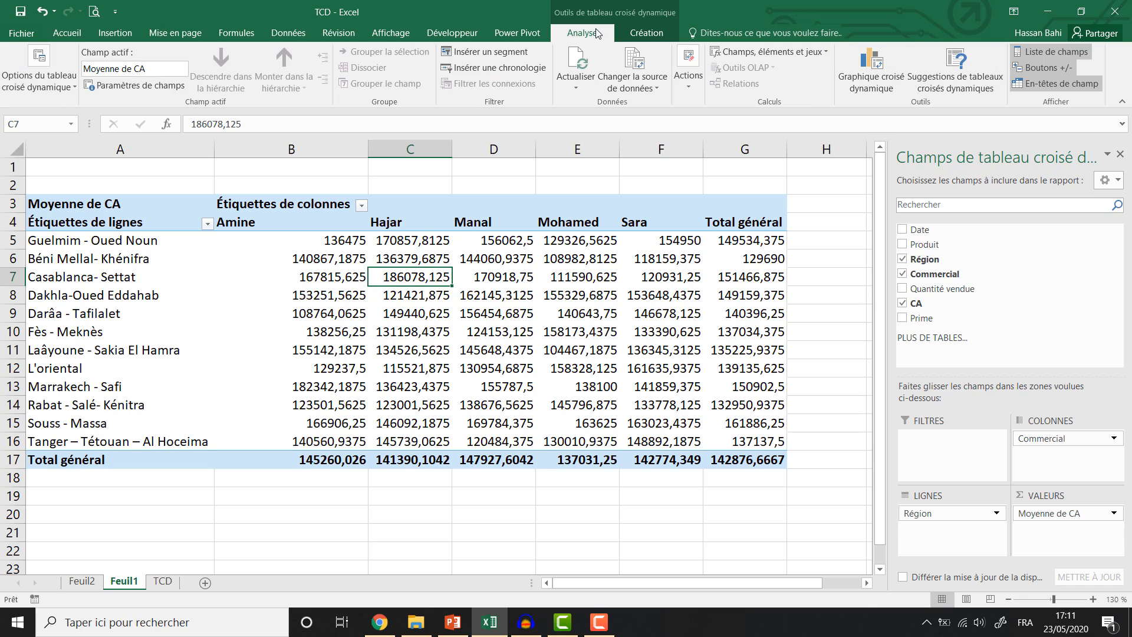
pyautogui.click(649, 35)
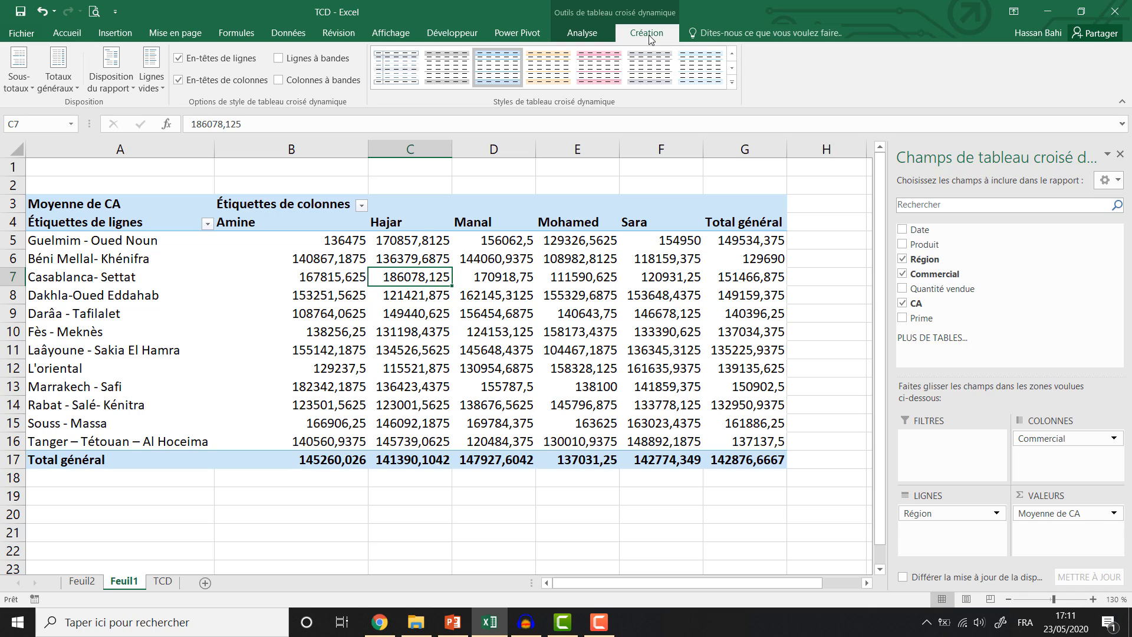
pyautogui.click(548, 80)
pyautogui.click(733, 82)
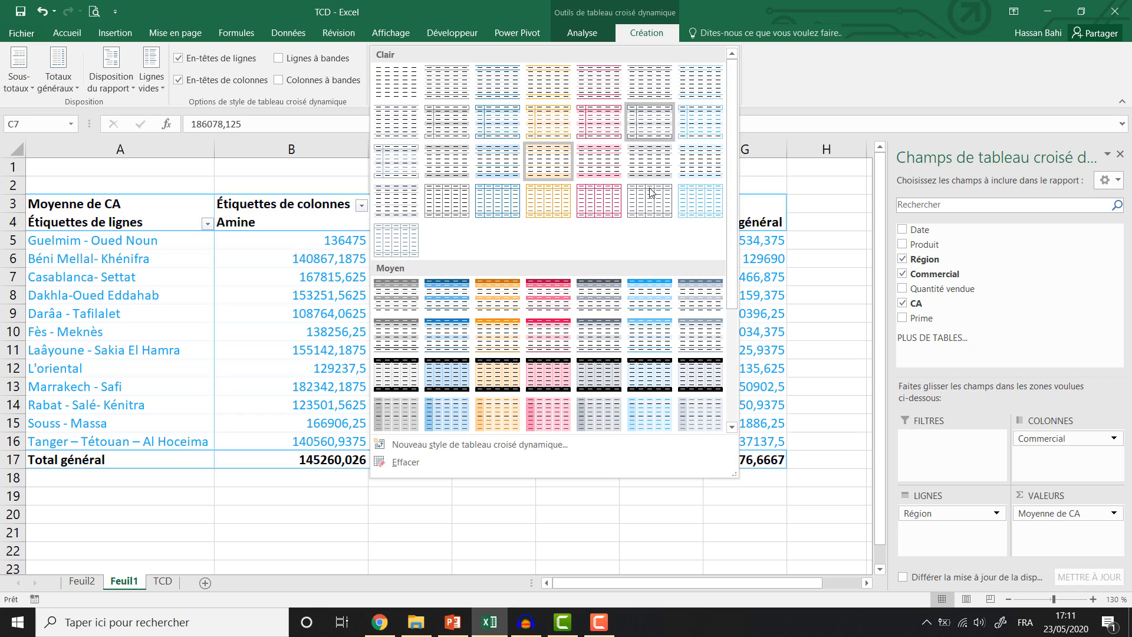
pyautogui.click(649, 375)
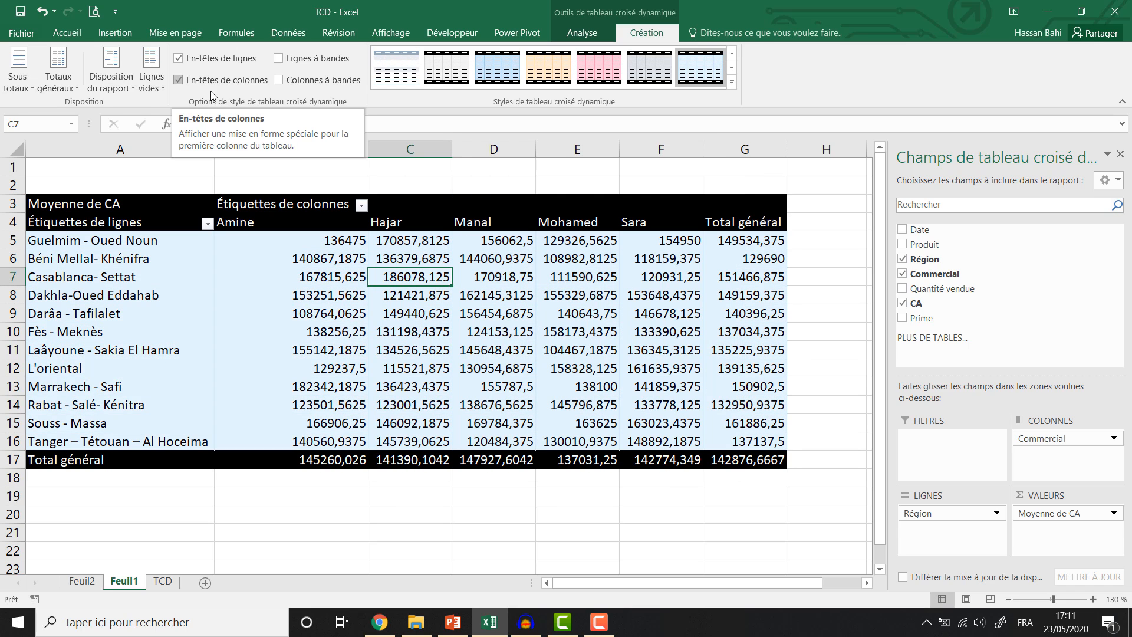
# Step: Disable the pivot table's column header formatting, and enable it again
pyautogui.click(178, 80)
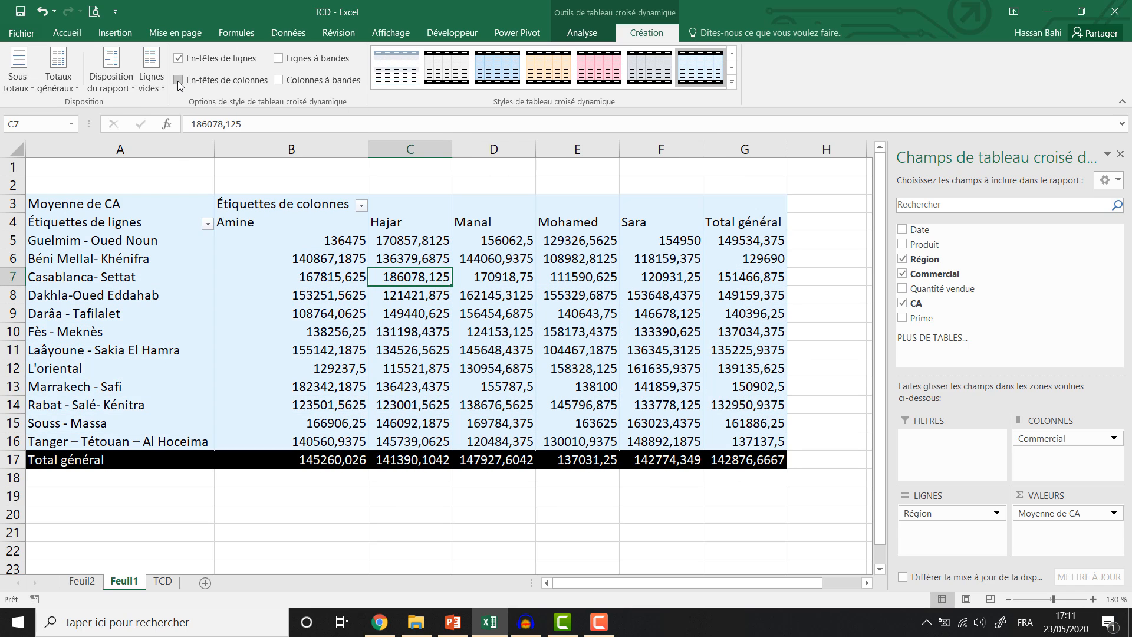
pyautogui.click(179, 80)
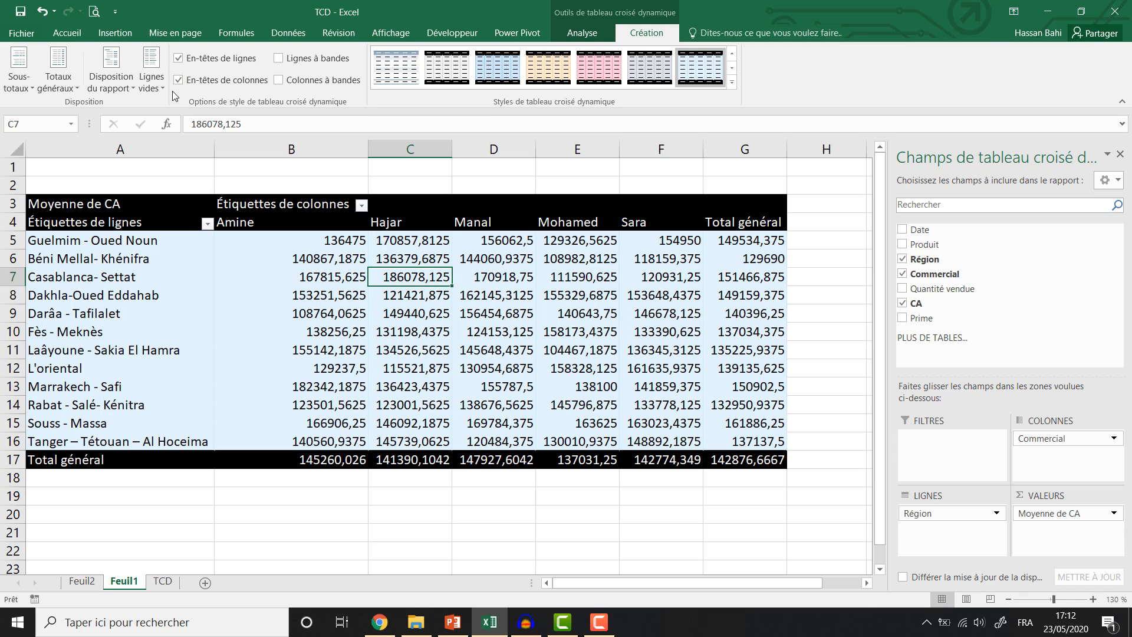
# Step: Show the pivot table's report layout in Plan mode, and return it to the compact form
pyautogui.click(127, 88)
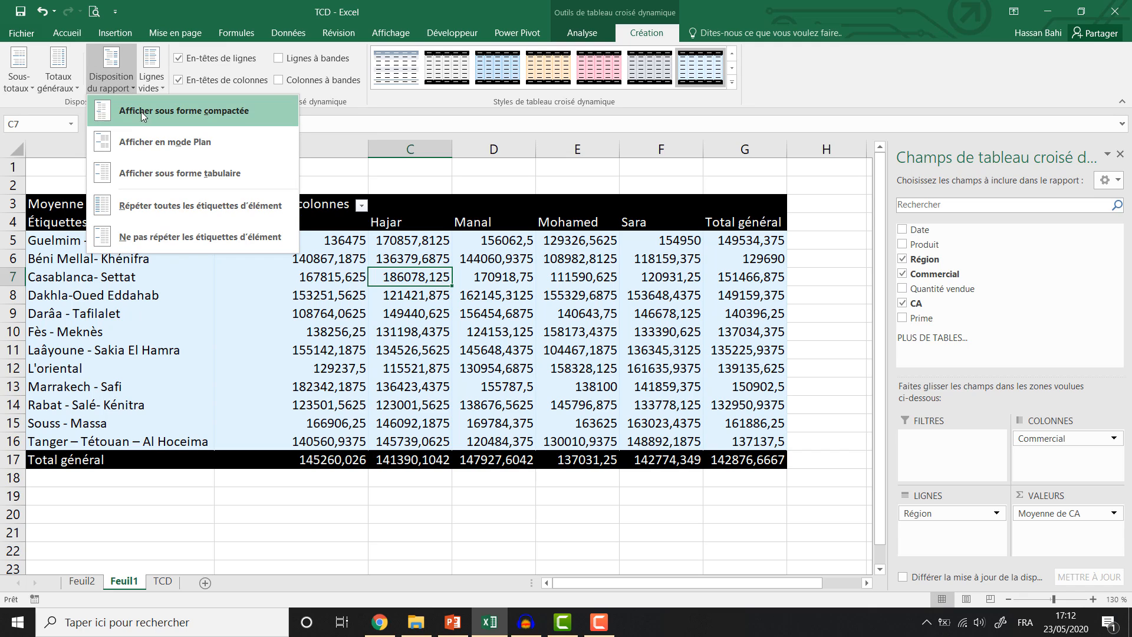
pyautogui.click(156, 147)
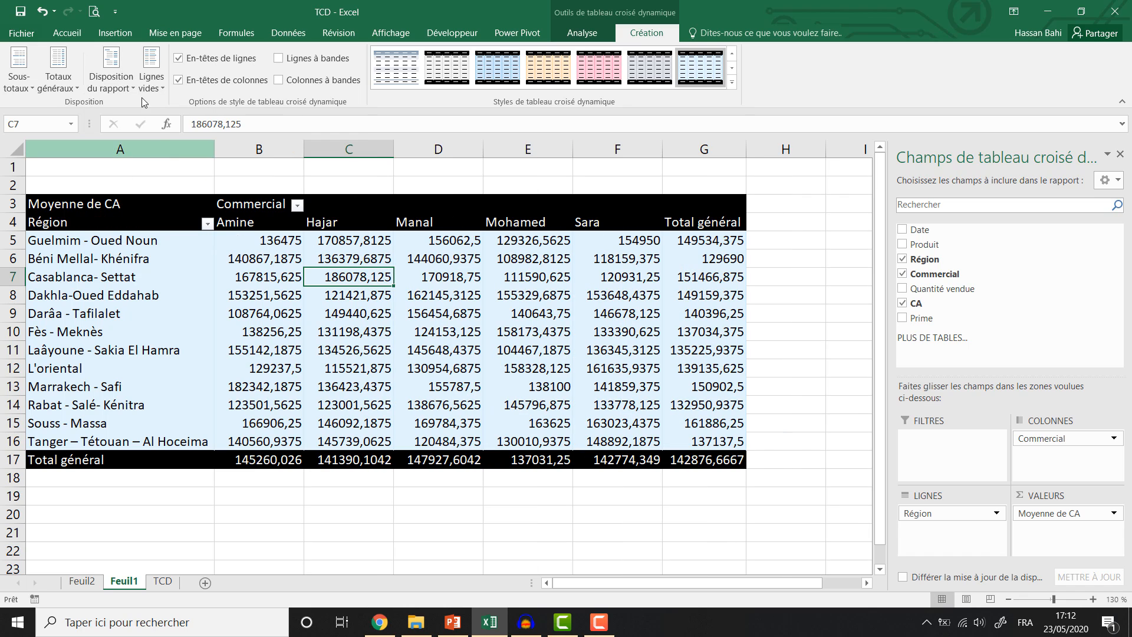
pyautogui.click(107, 90)
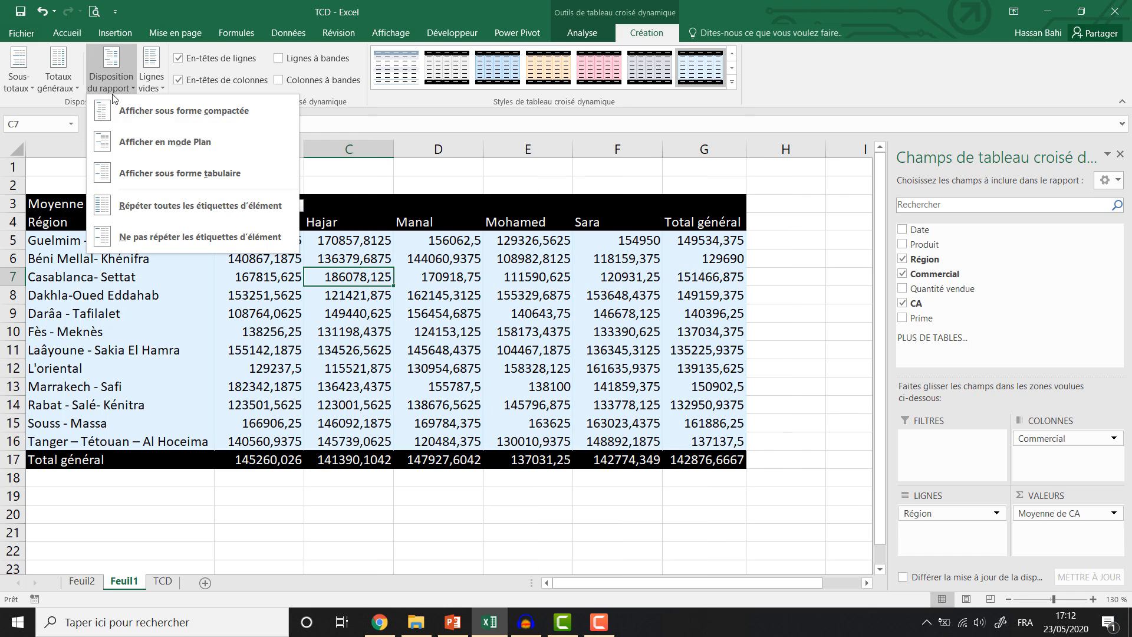
pyautogui.click(136, 116)
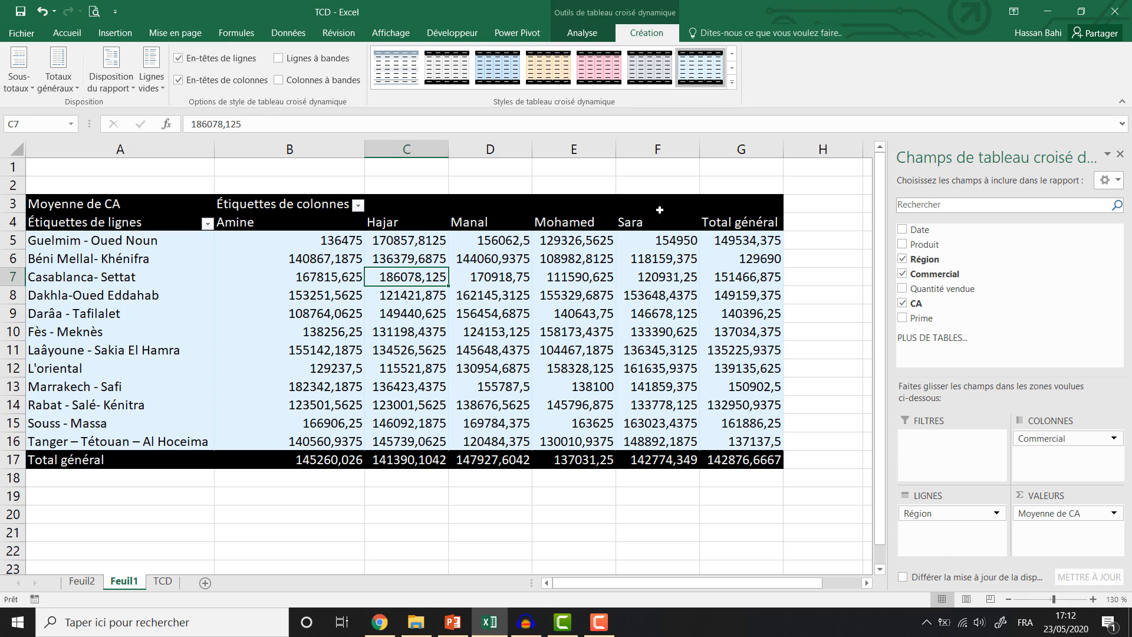
# Step: Turn off the pivot table's grand totals for both rows and columns
pyautogui.click(731, 156)
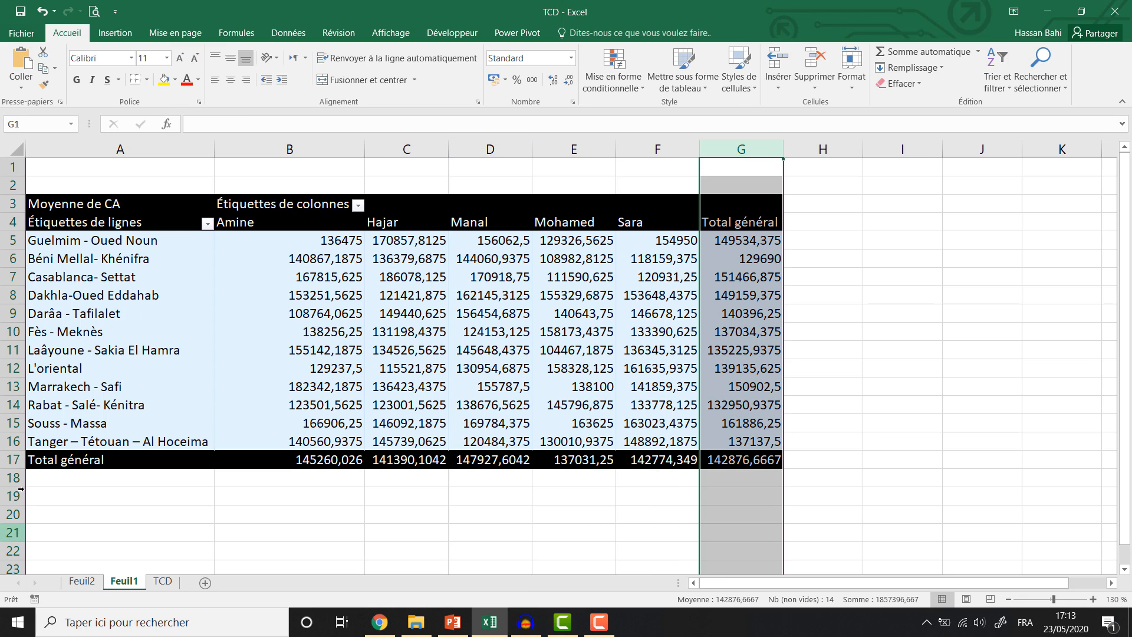
pyautogui.click(13, 460)
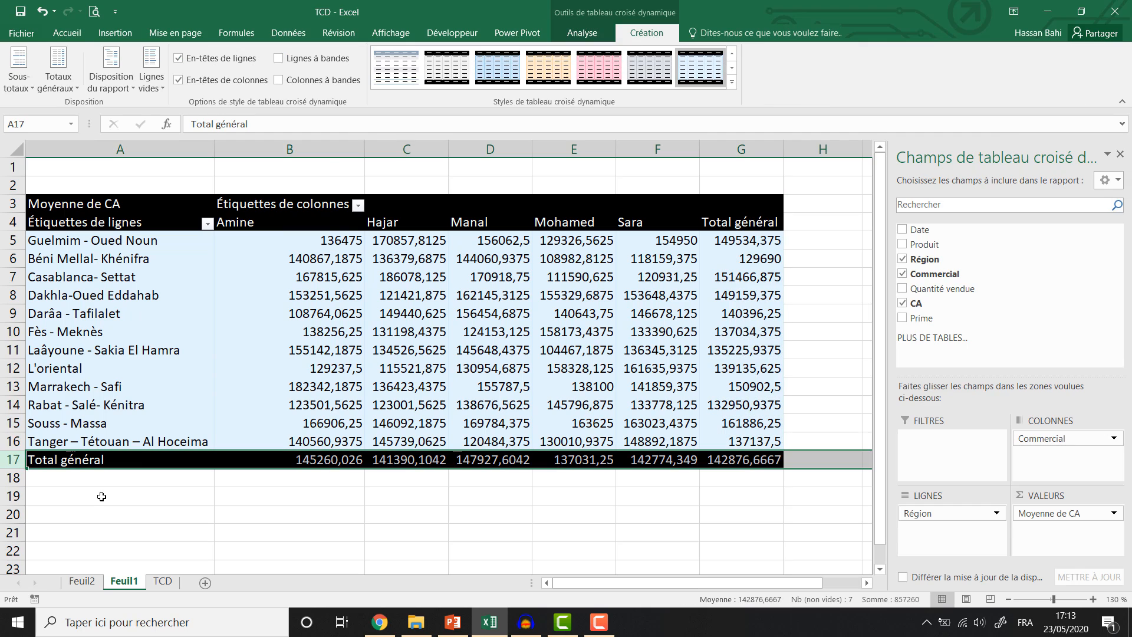
pyautogui.click(55, 83)
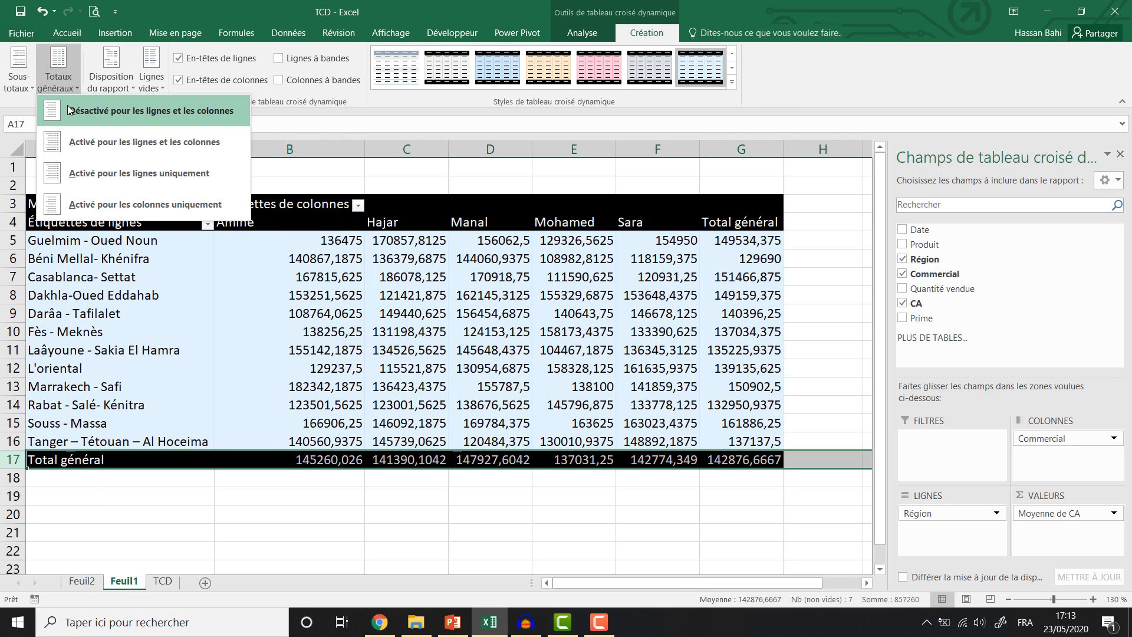
pyautogui.click(65, 102)
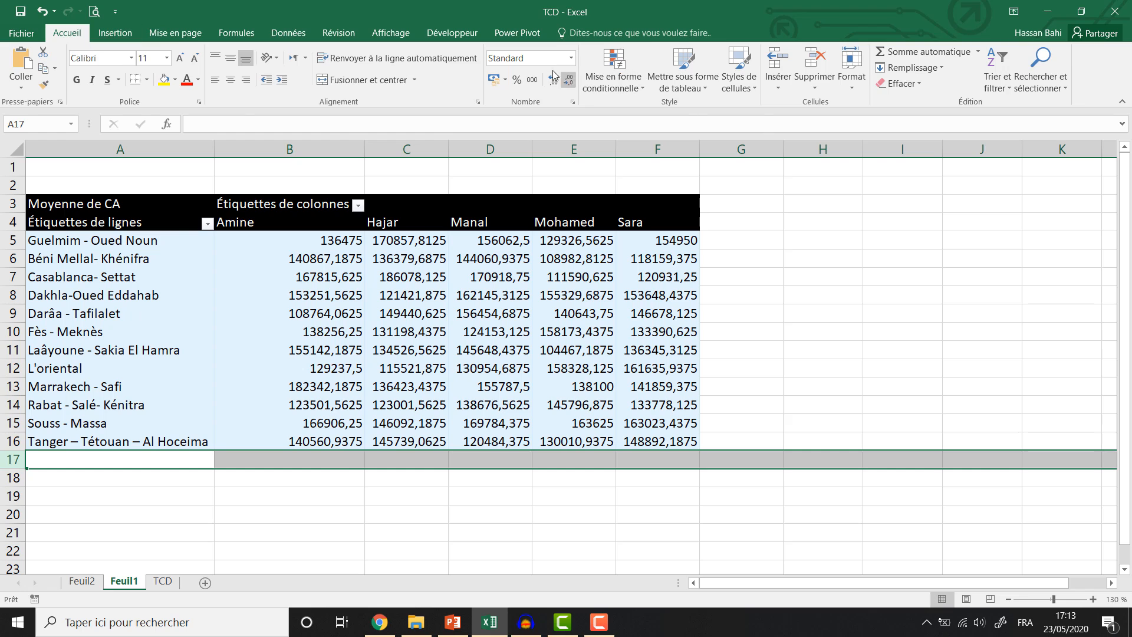
# Step: Rename the row labels header in cell A4 as Région
pyautogui.click(415, 293)
pyautogui.doubleClick(130, 222)
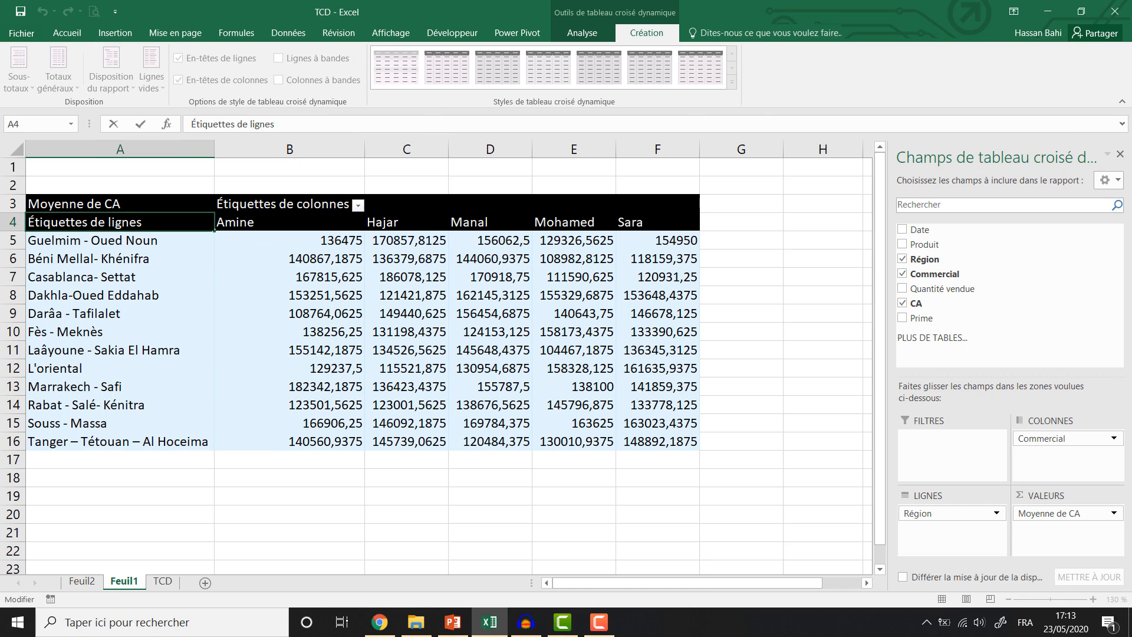
pyautogui.moveTo(142, 222); pyautogui.dragTo(12, 221)
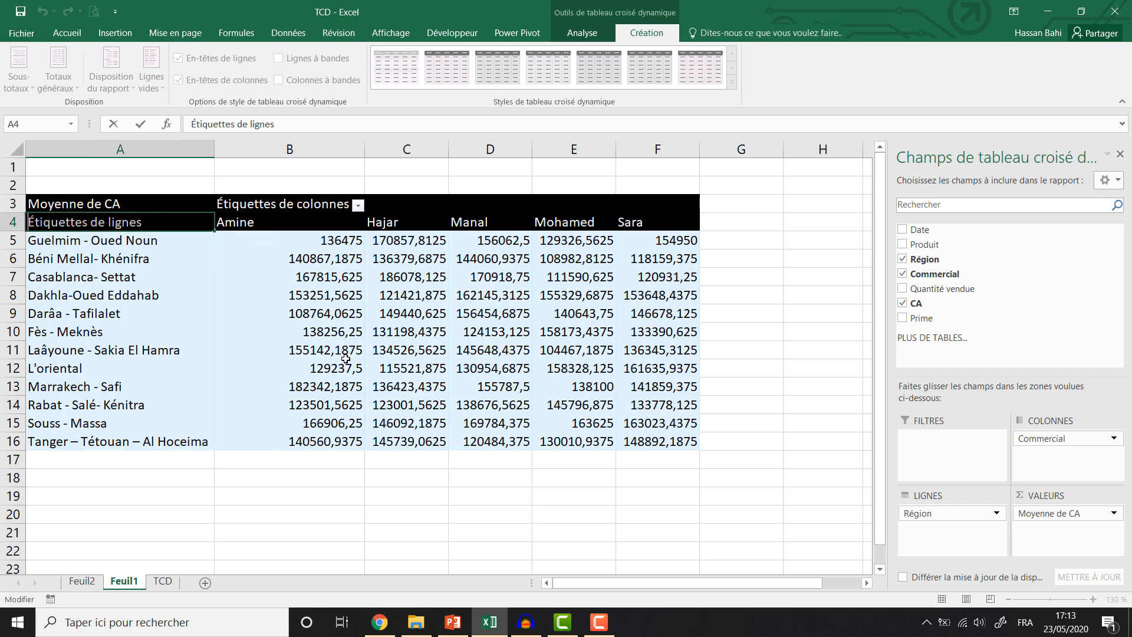
pyautogui.write('Ré')
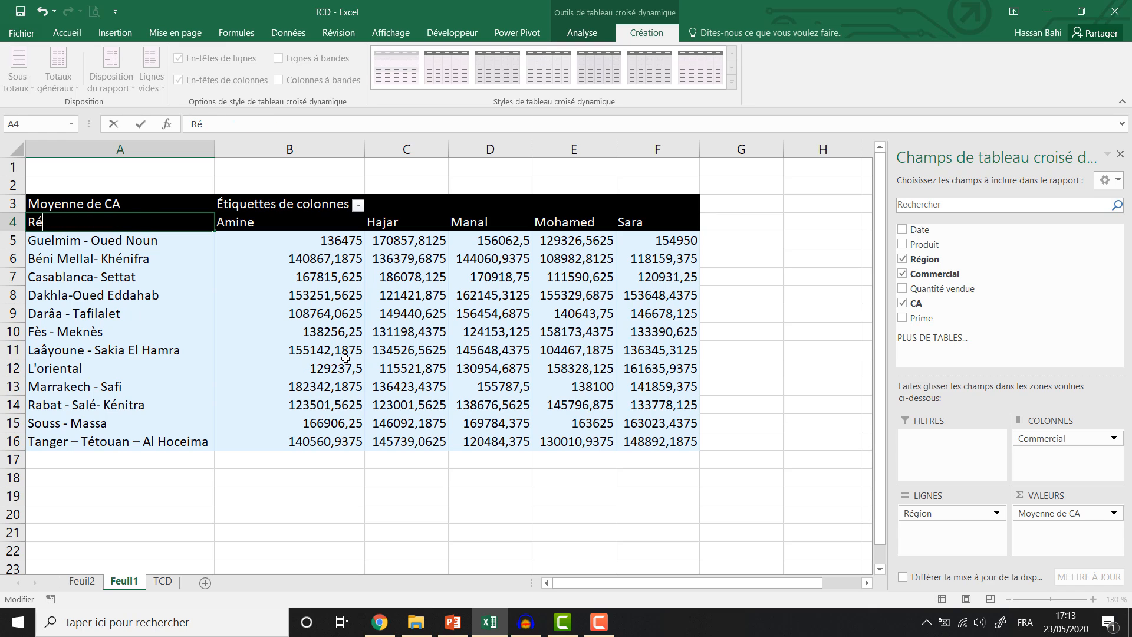
pyautogui.write('gion')
pyautogui.click(369, 223)
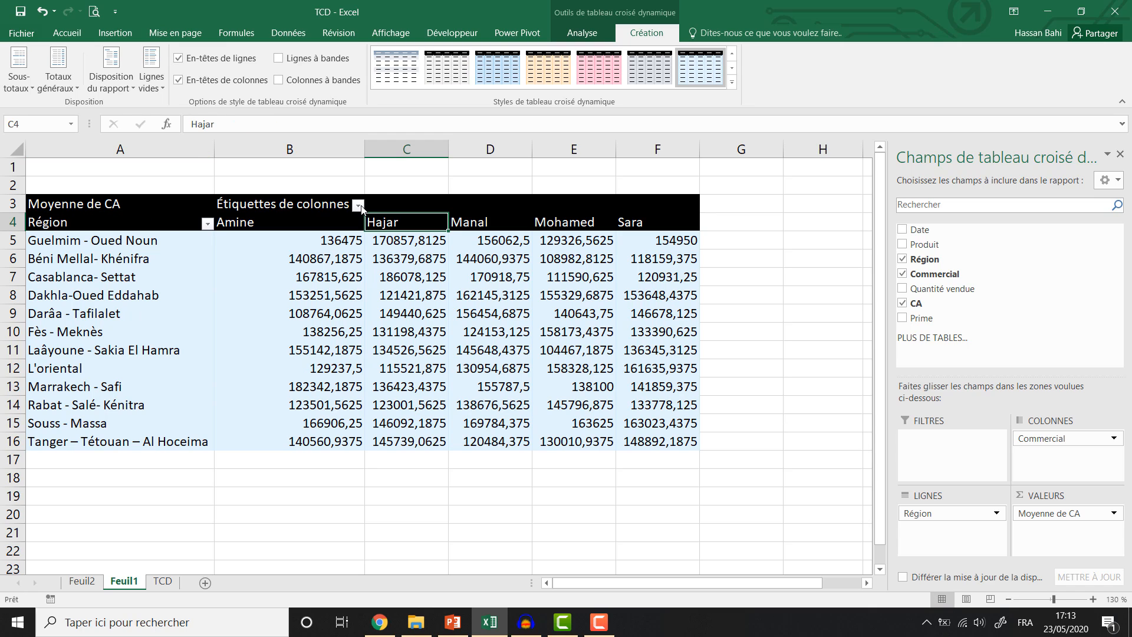
# Step: Filter the pivot table's column labels to exclude the first two salespeople
pyautogui.click(358, 205)
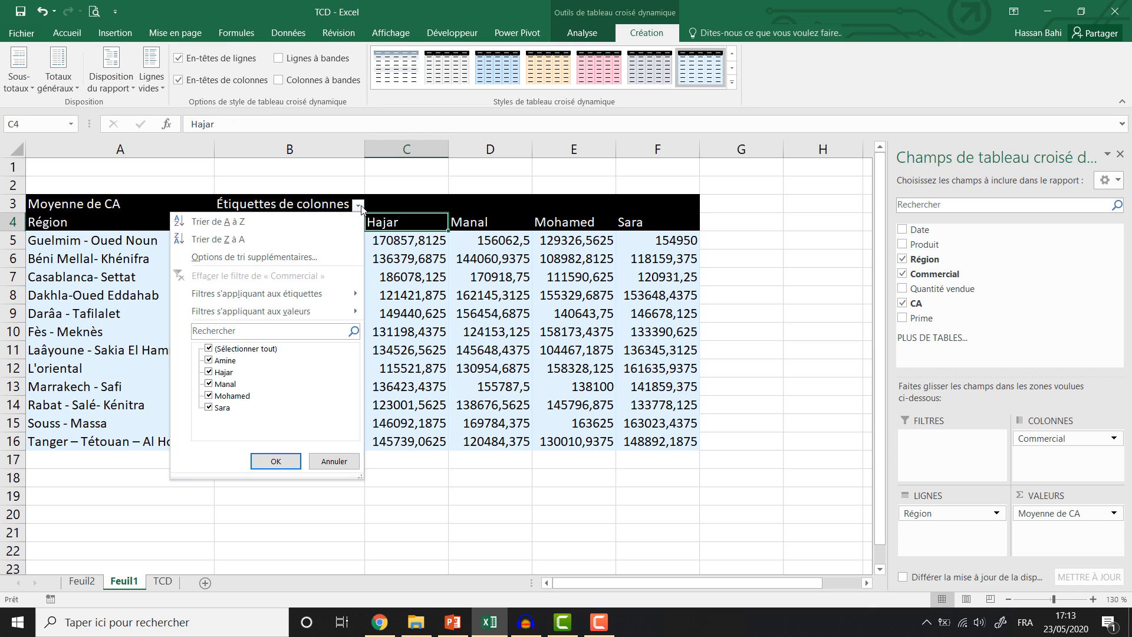
pyautogui.click(207, 361)
pyautogui.click(208, 372)
pyautogui.click(275, 461)
pyautogui.click(407, 332)
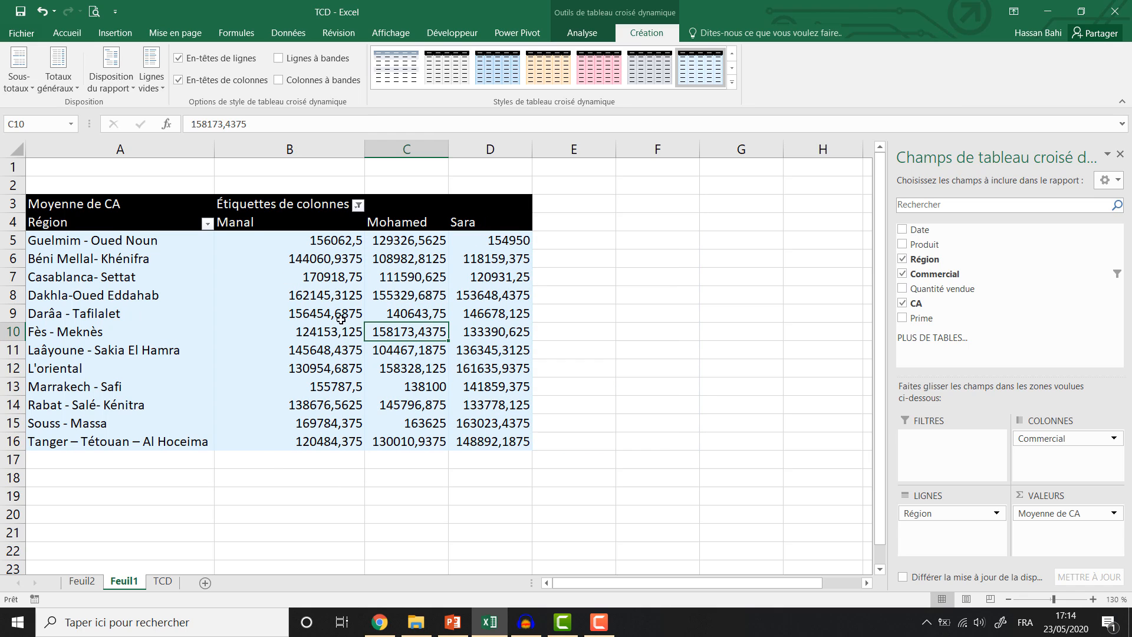
# Step: Format the average CA values as Monétaire with 0 decimals and the DH symbol
pyautogui.rightClick(319, 297)
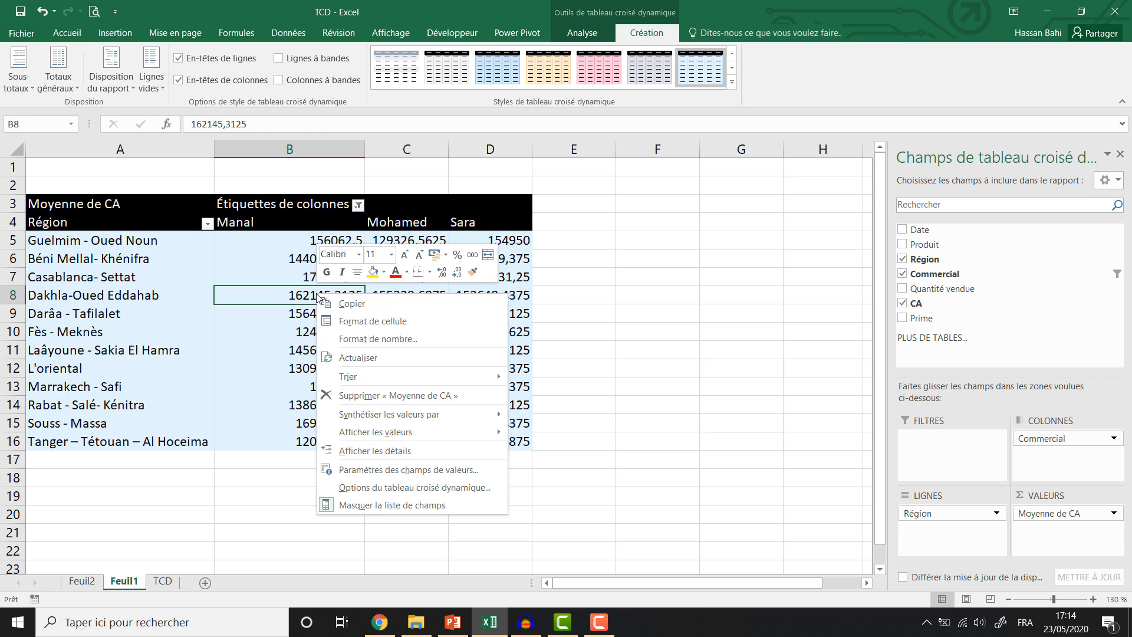
pyautogui.click(355, 339)
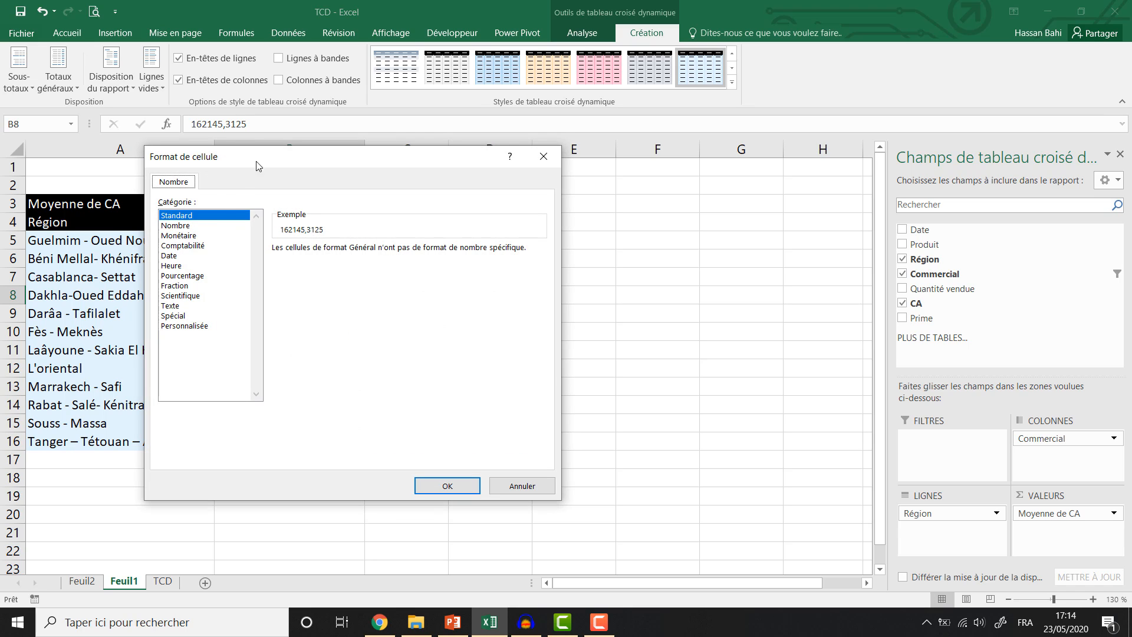
pyautogui.moveTo(256, 165); pyautogui.dragTo(615, 155)
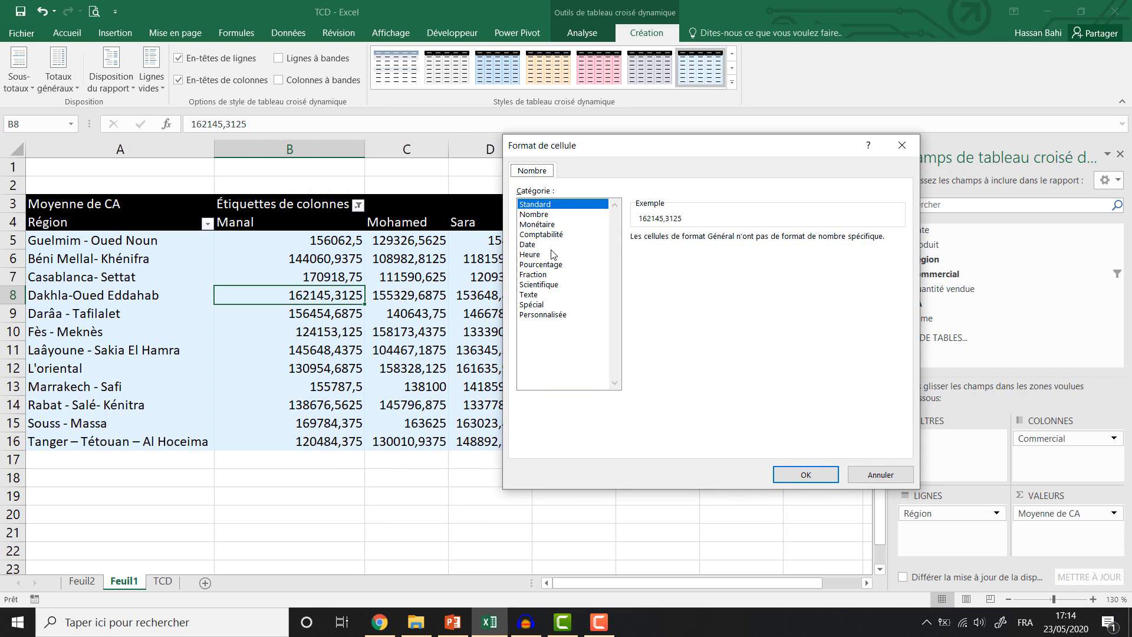
pyautogui.click(526, 225)
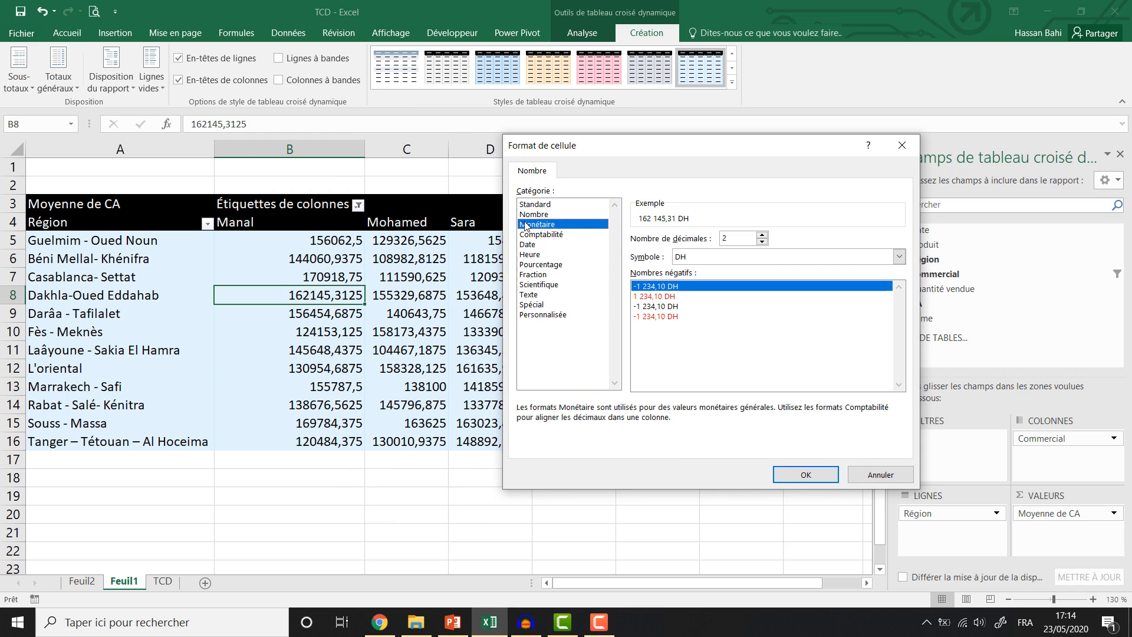
pyautogui.click(761, 242)
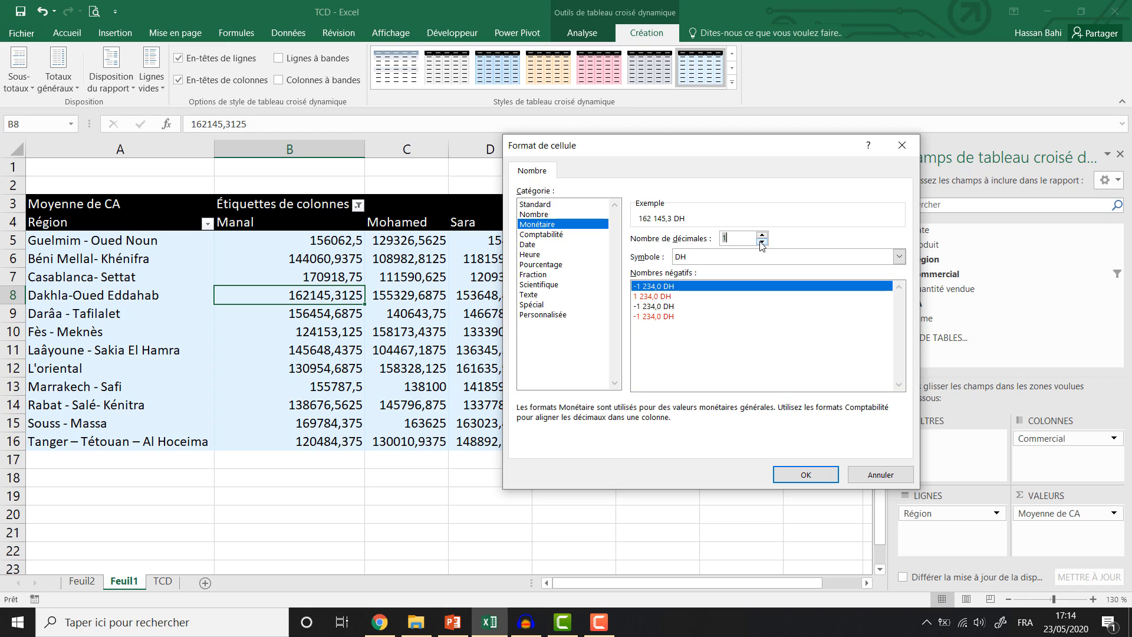
pyautogui.click(761, 242)
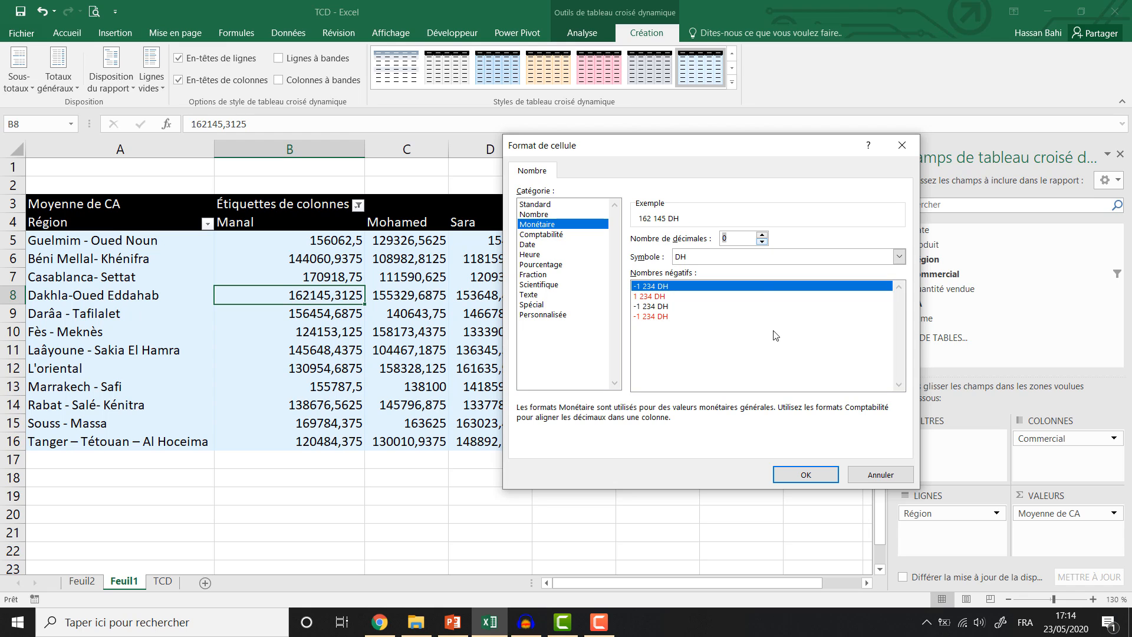
pyautogui.click(806, 474)
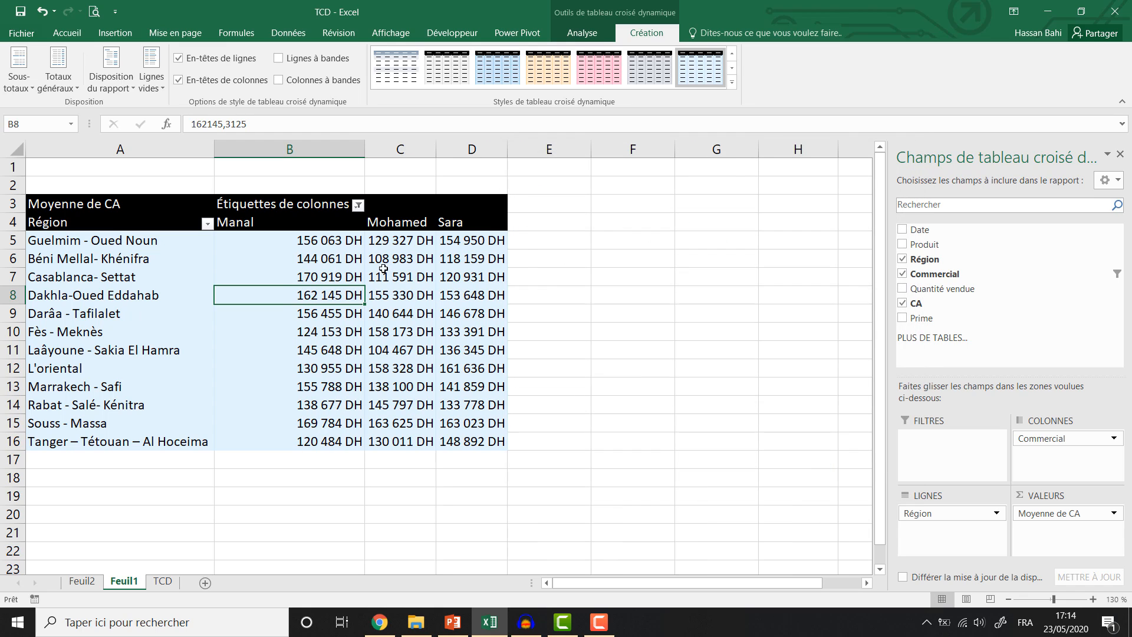
pyautogui.scroll(-1, 432, 275)
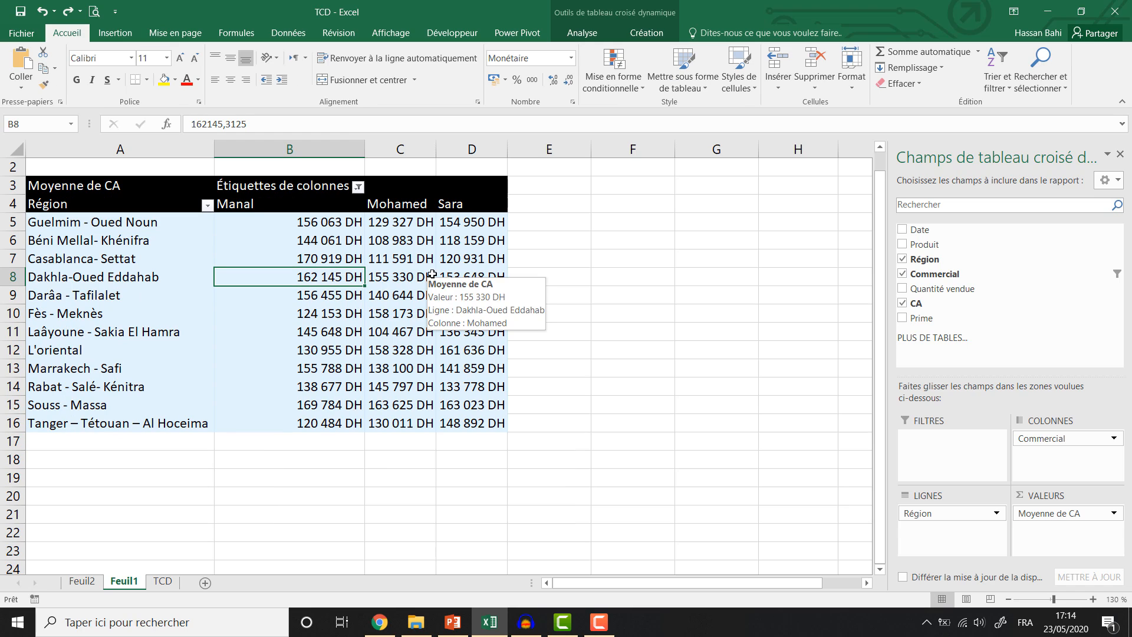
# Step: Create another pivot table from the TCD sheet's range A1:G3841 on a new worksheet
pyautogui.click(155, 583)
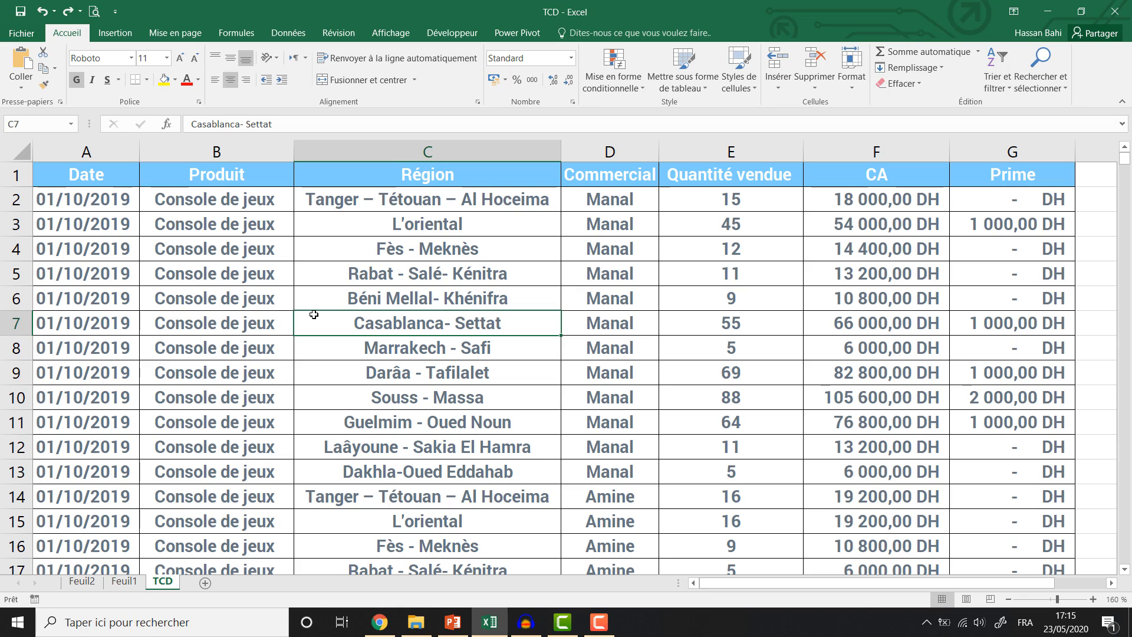
pyautogui.click(105, 35)
pyautogui.click(23, 81)
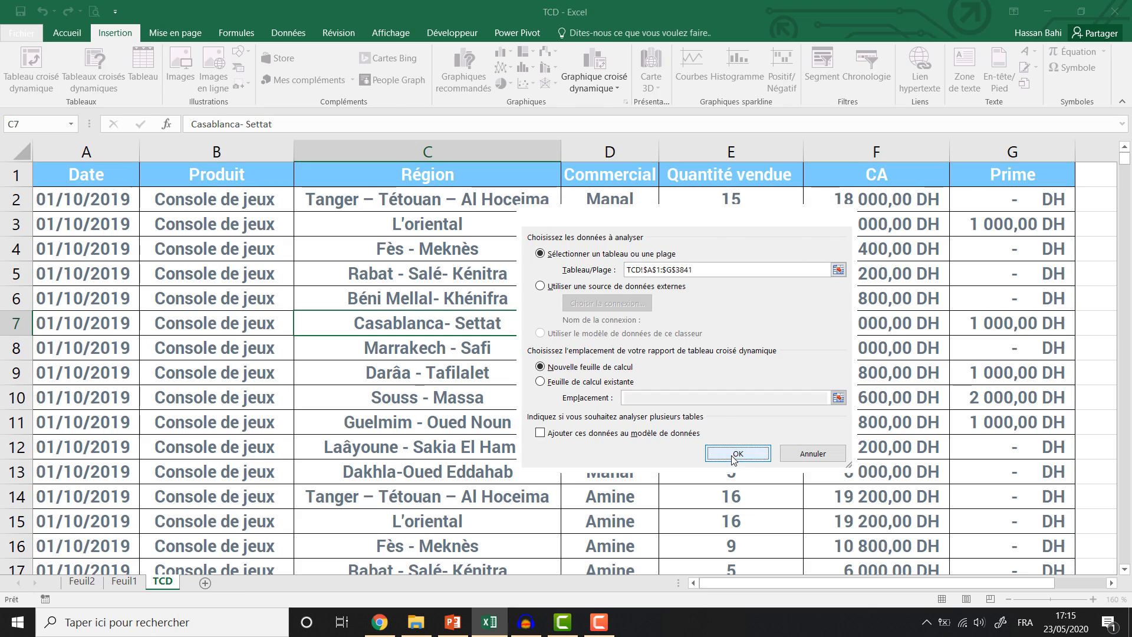
pyautogui.click(737, 454)
# Step: Set Région and Commercial as nested row fields and CA as the values field of the new pivot table
pyautogui.moveTo(925, 259); pyautogui.dragTo(918, 515)
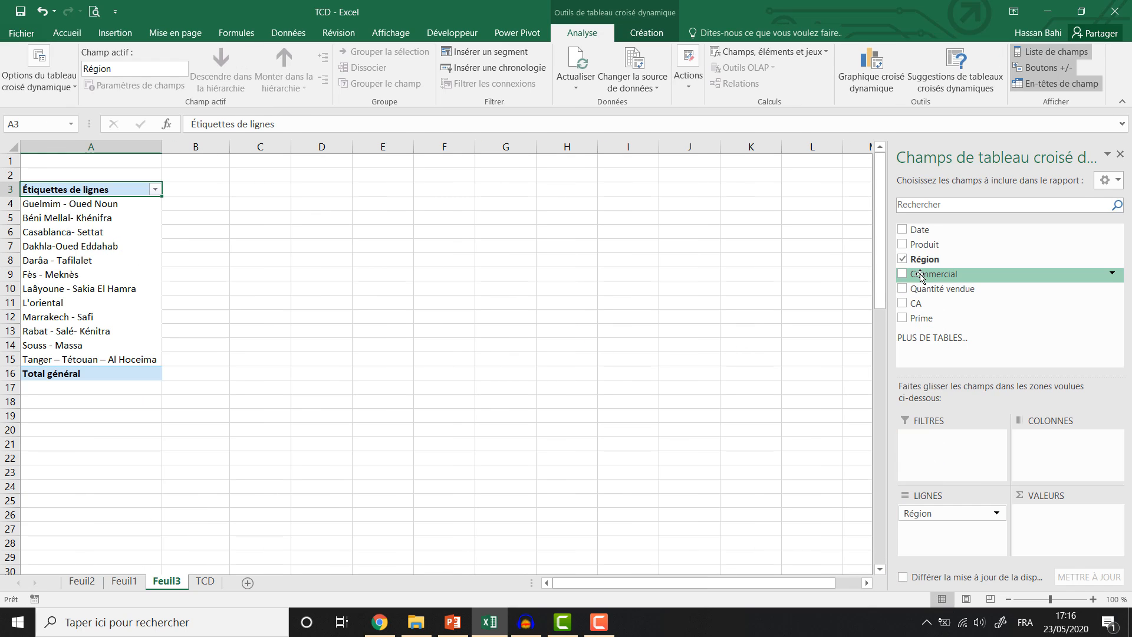
pyautogui.moveTo(921, 275); pyautogui.dragTo(950, 542)
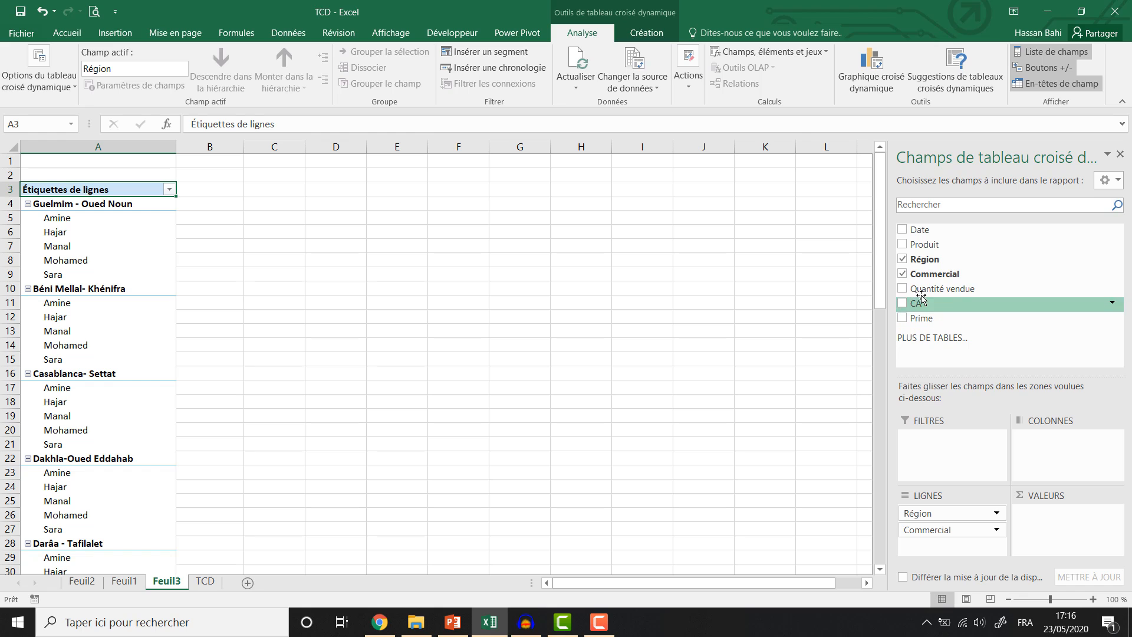
pyautogui.moveTo(914, 303); pyautogui.dragTo(1038, 519)
pyautogui.click(216, 246)
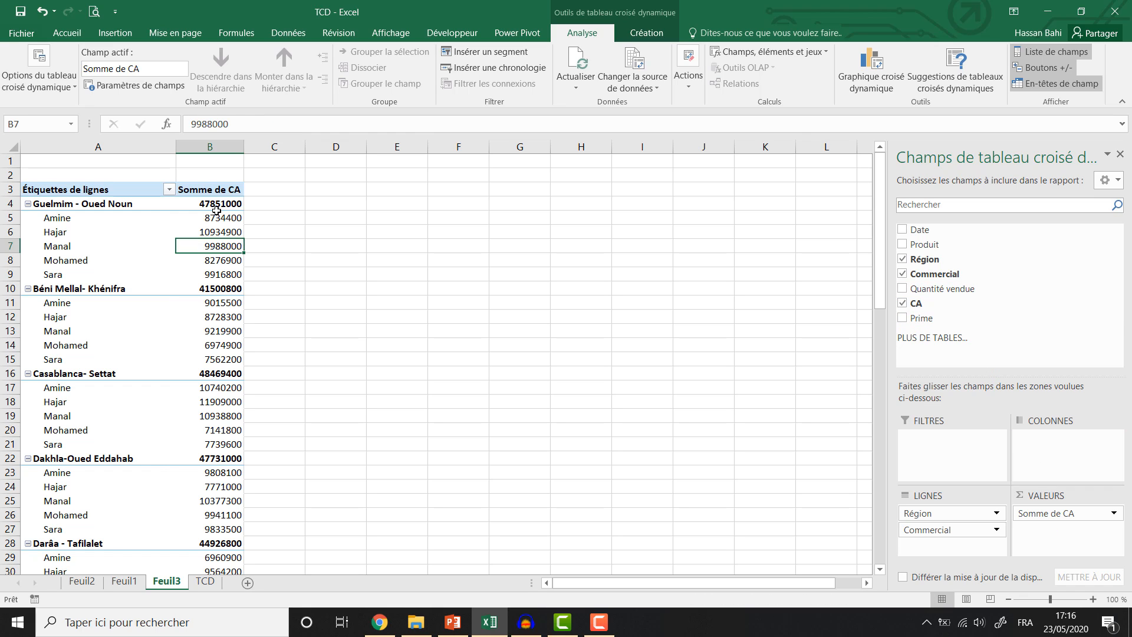
pyautogui.click(215, 218)
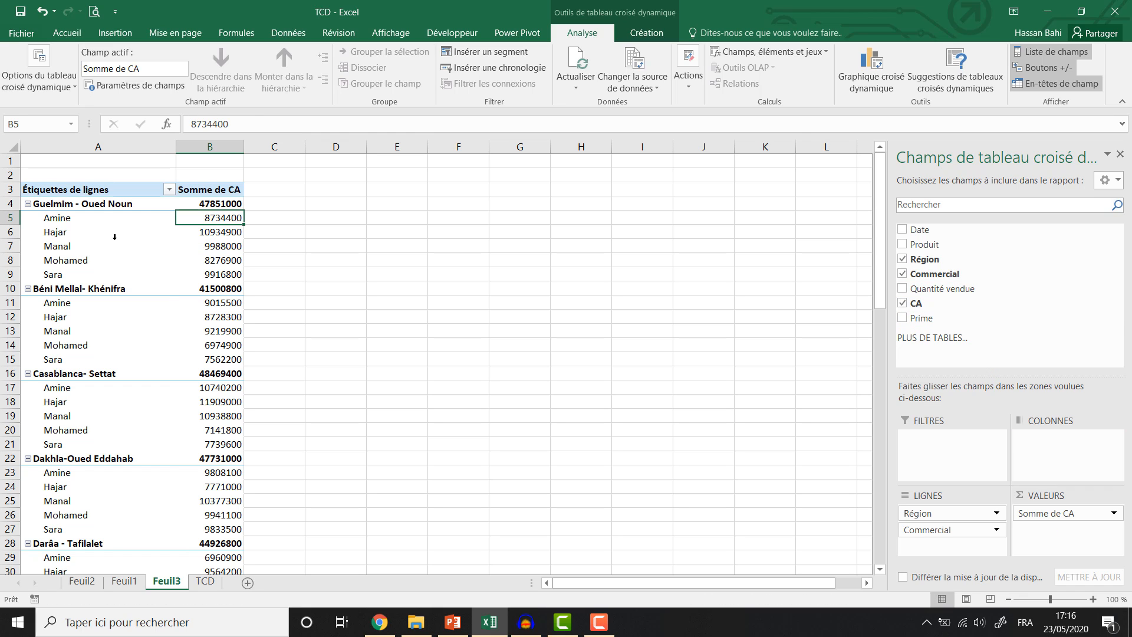
pyautogui.click(99, 206)
pyautogui.click(102, 288)
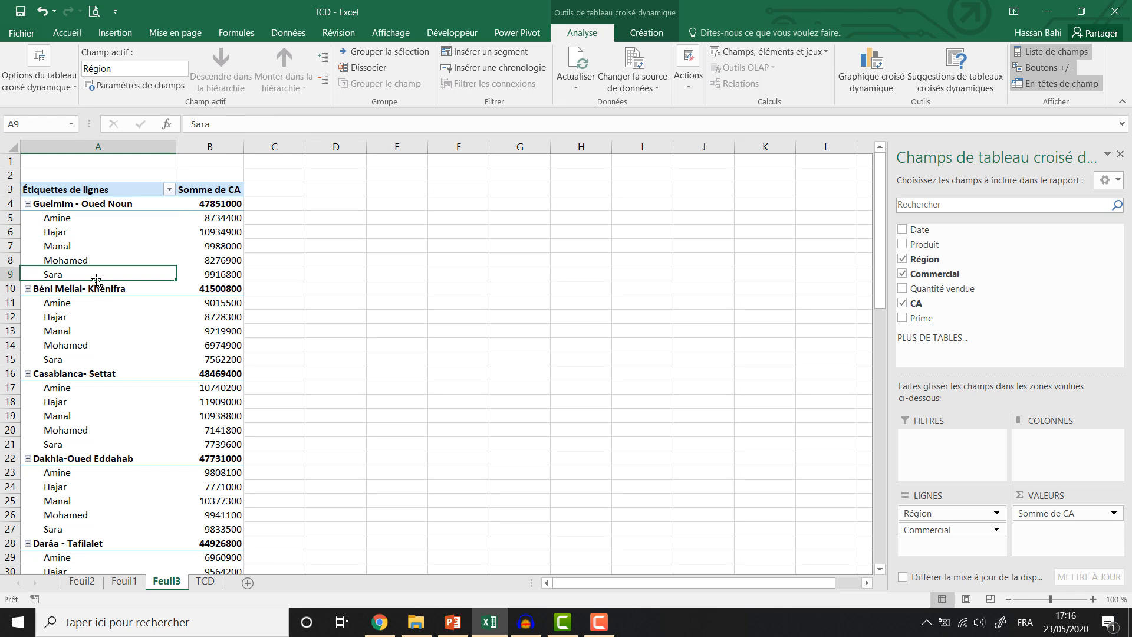
# Step: Collapse the Guelmim - Oued Noun and Béni Mellal- Khénifra region groups, and expand them again
pyautogui.click(31, 208)
pyautogui.click(28, 205)
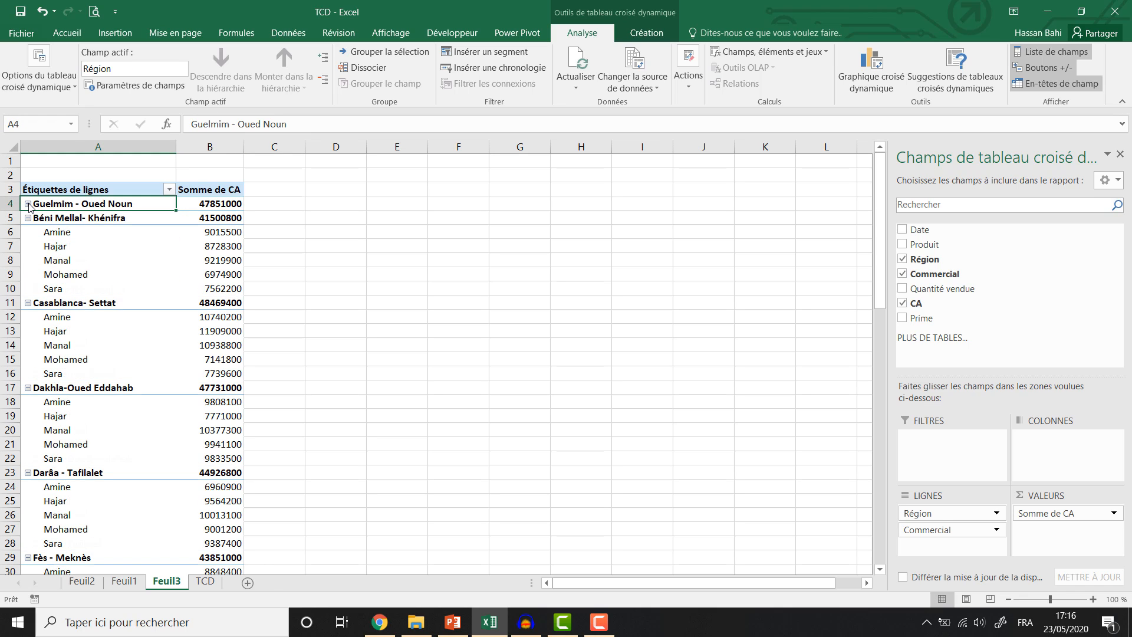
pyautogui.click(28, 219)
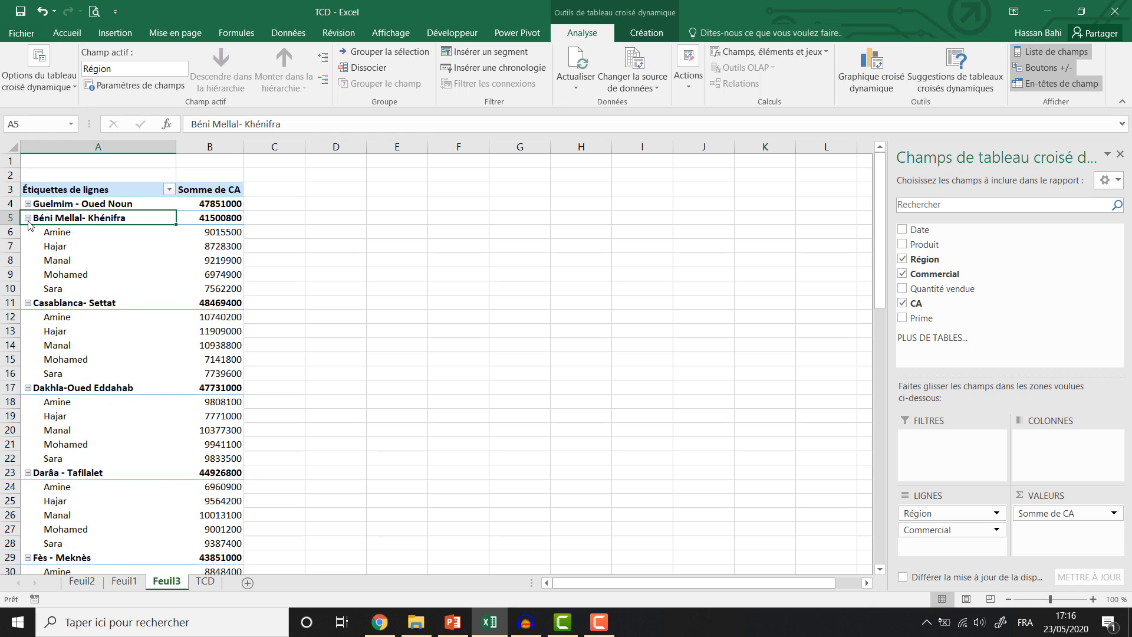
pyautogui.click(28, 217)
pyautogui.click(28, 204)
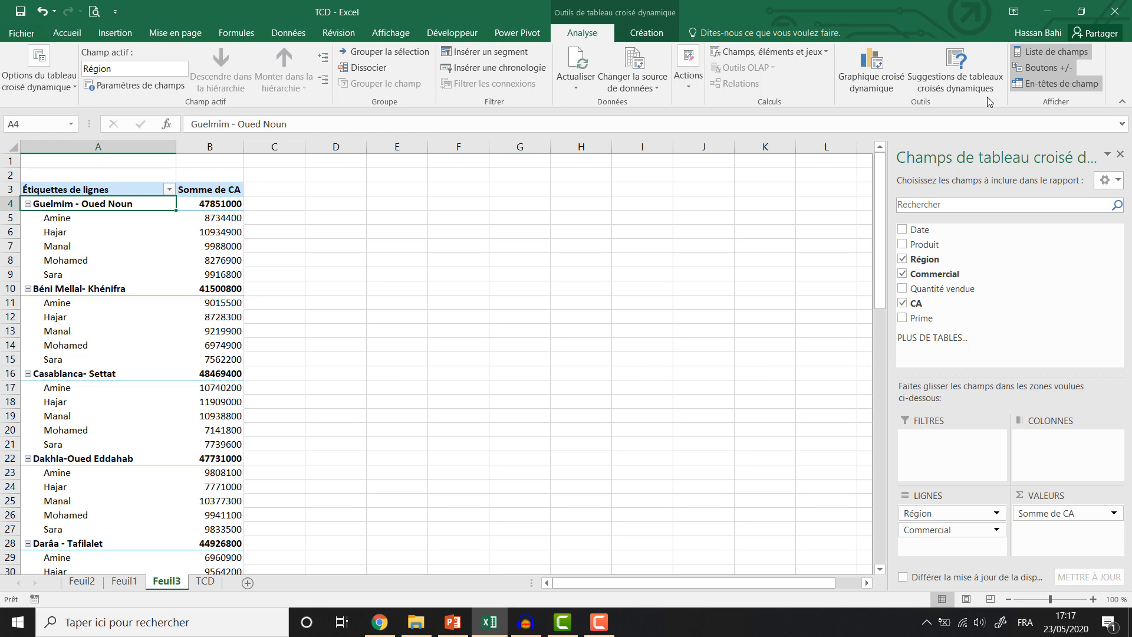
# Step: Hide the pivot table's +/- buttons and add Produit as its column field
pyautogui.click(1048, 69)
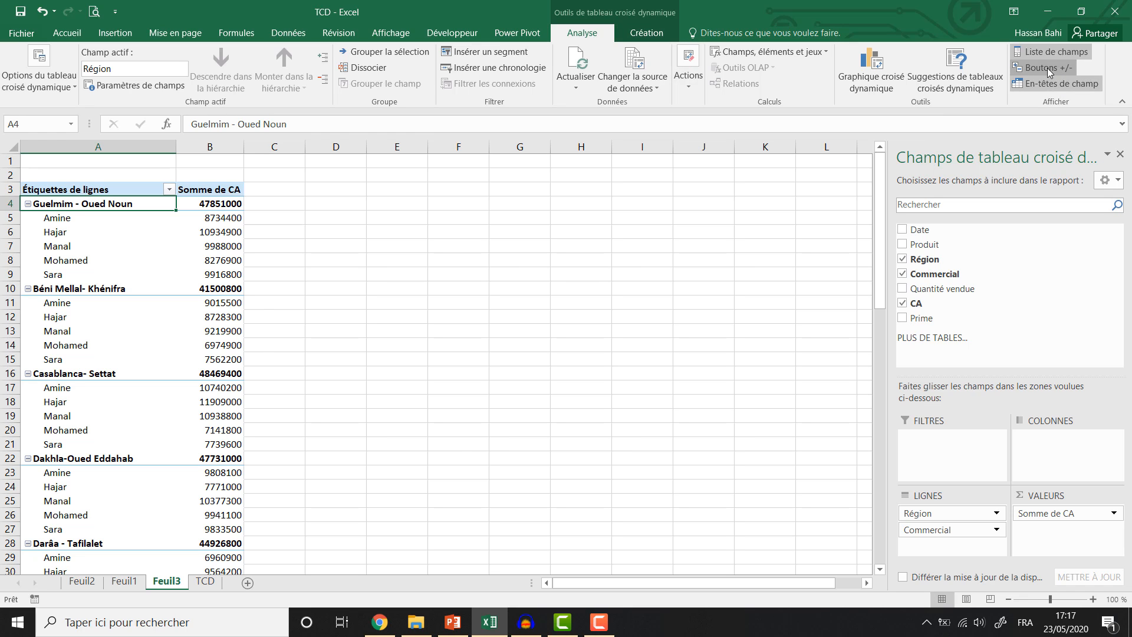
pyautogui.scroll(3, 213, 295)
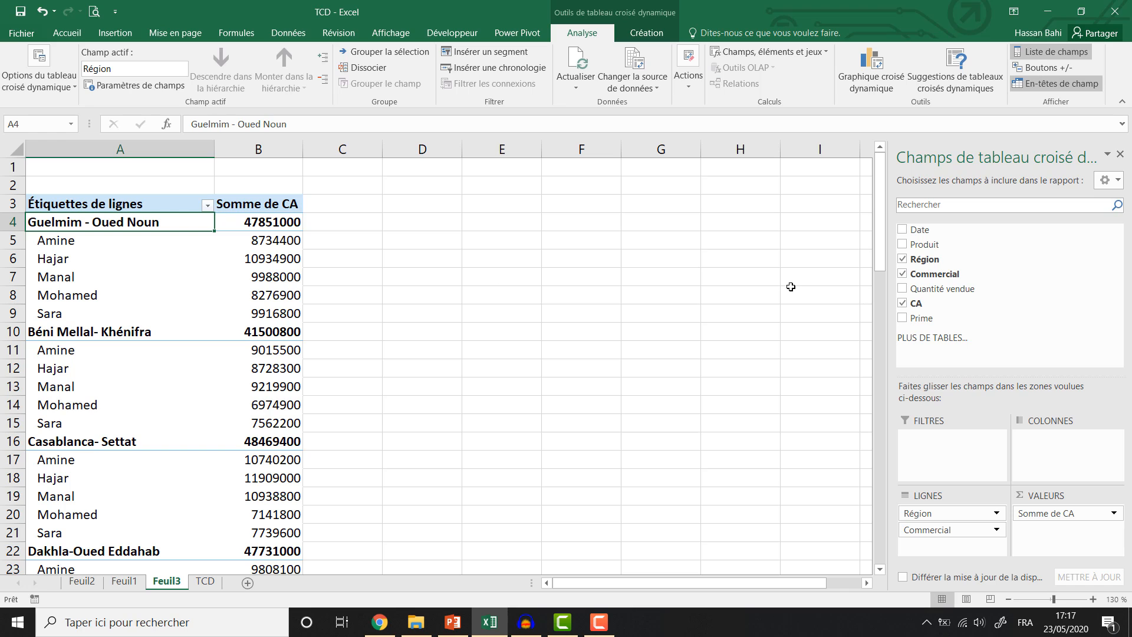
pyautogui.moveTo(923, 248); pyautogui.dragTo(1044, 453)
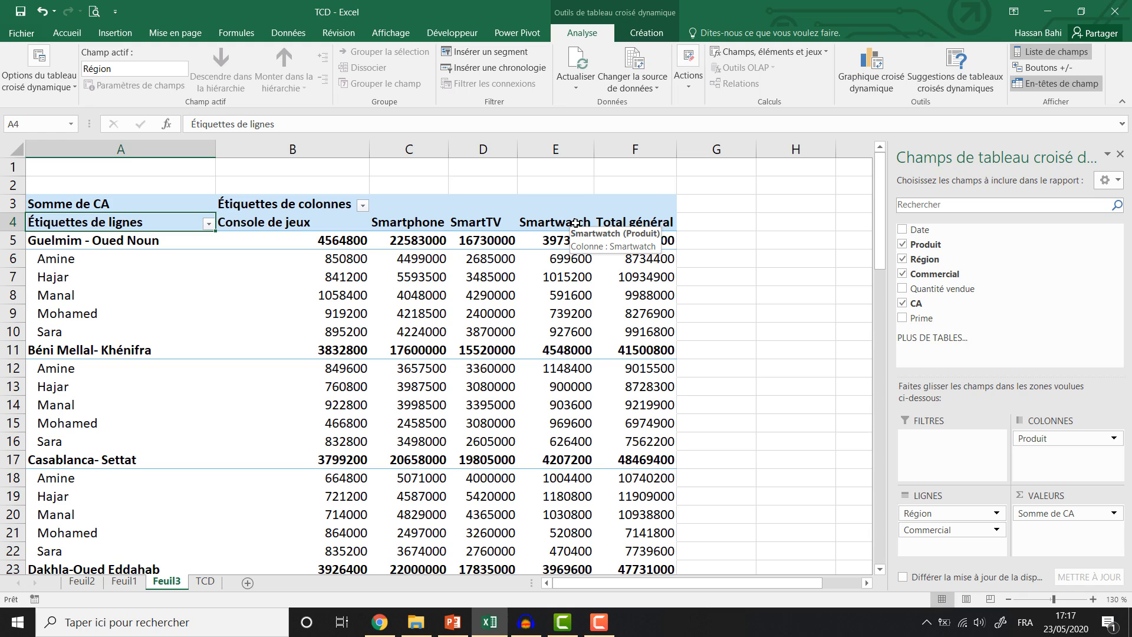
# Step: Apply the light orange style to the pivot table and display its report layout in outline form (mode Plan)
pyautogui.click(397, 301)
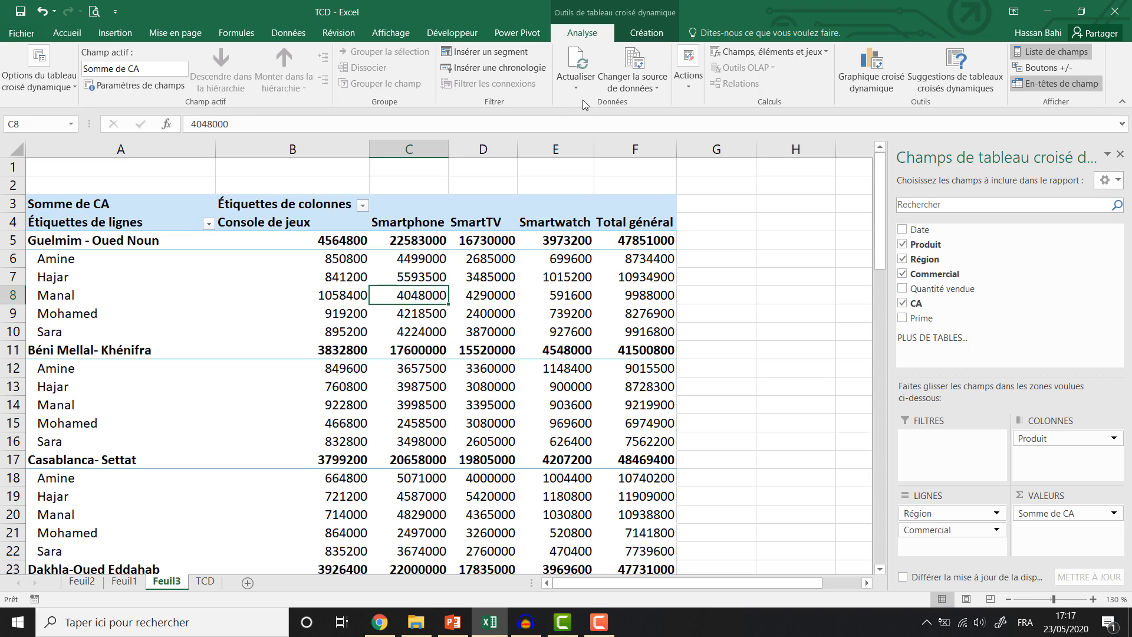
pyautogui.click(647, 32)
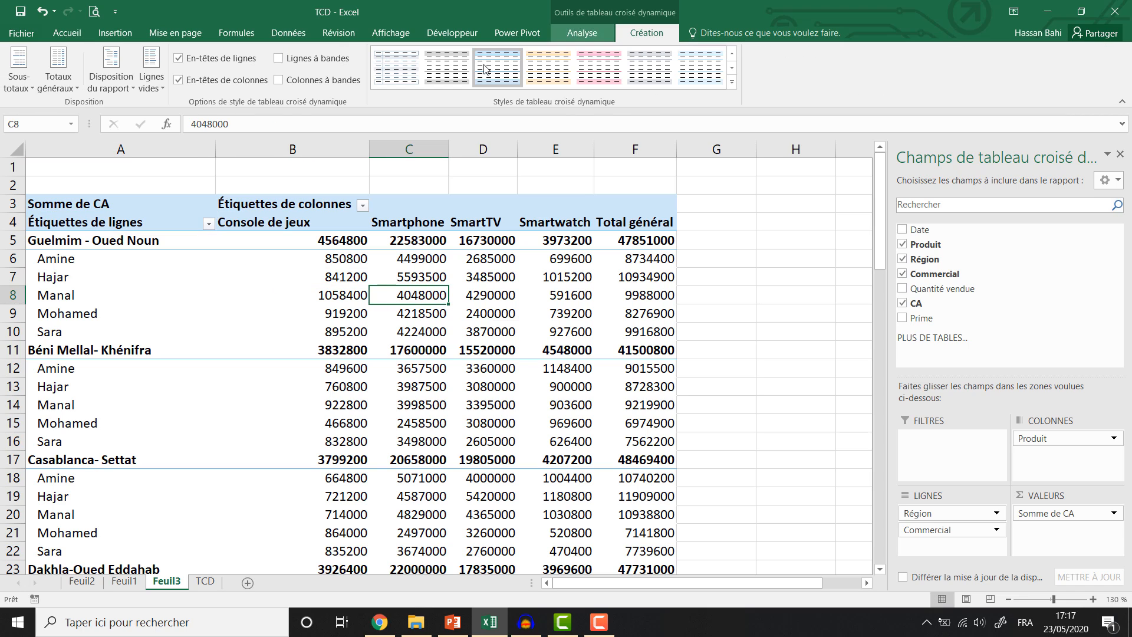
pyautogui.click(543, 75)
pyautogui.click(111, 87)
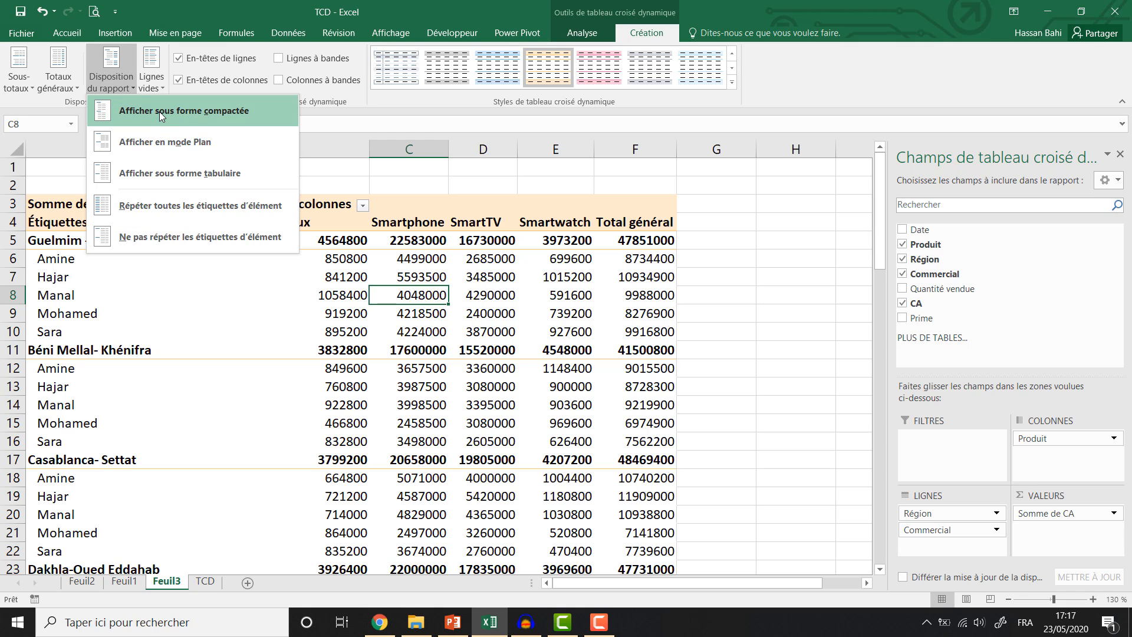
pyautogui.click(158, 143)
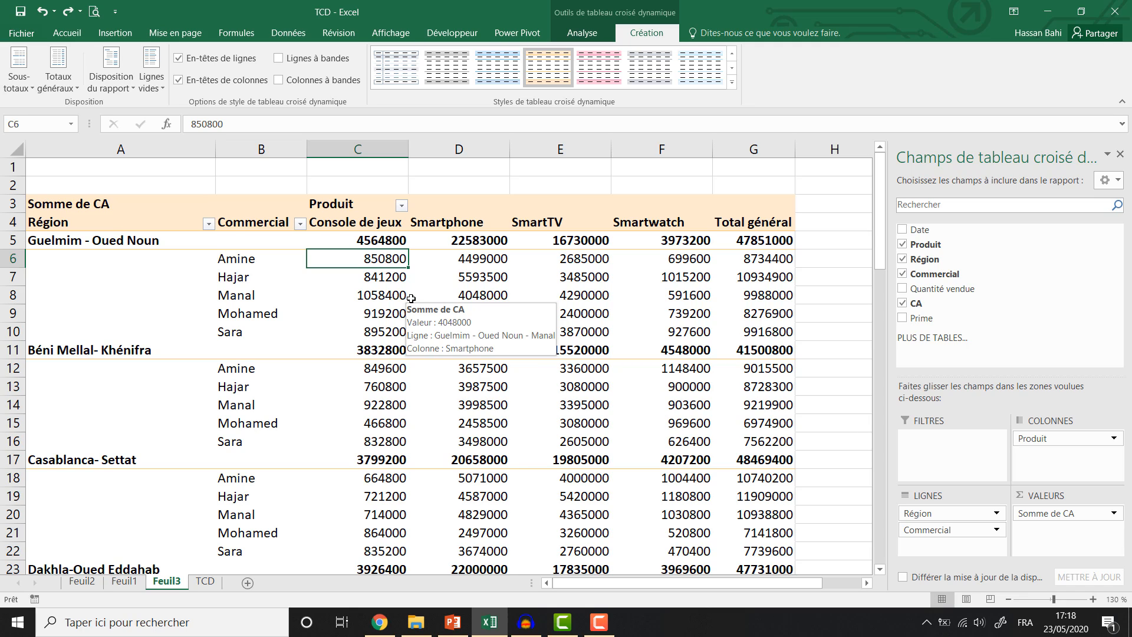
# Step: Format the Somme de CA value field as currency (Monétaire) with 2 decimals and the DH symbol
pyautogui.click(1114, 515)
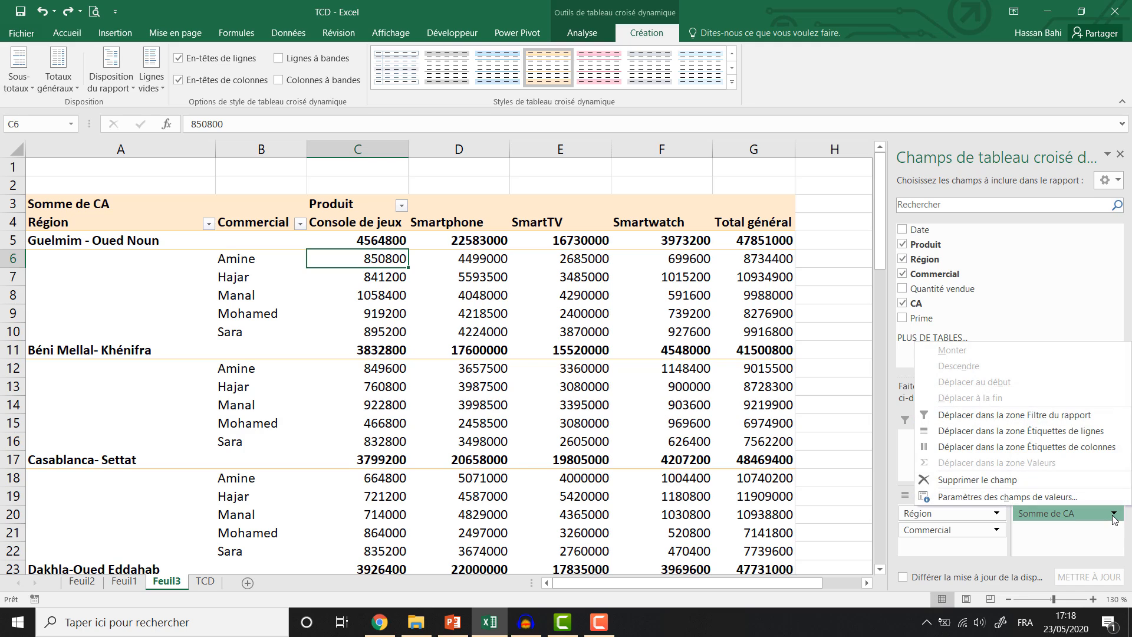
pyautogui.click(1026, 500)
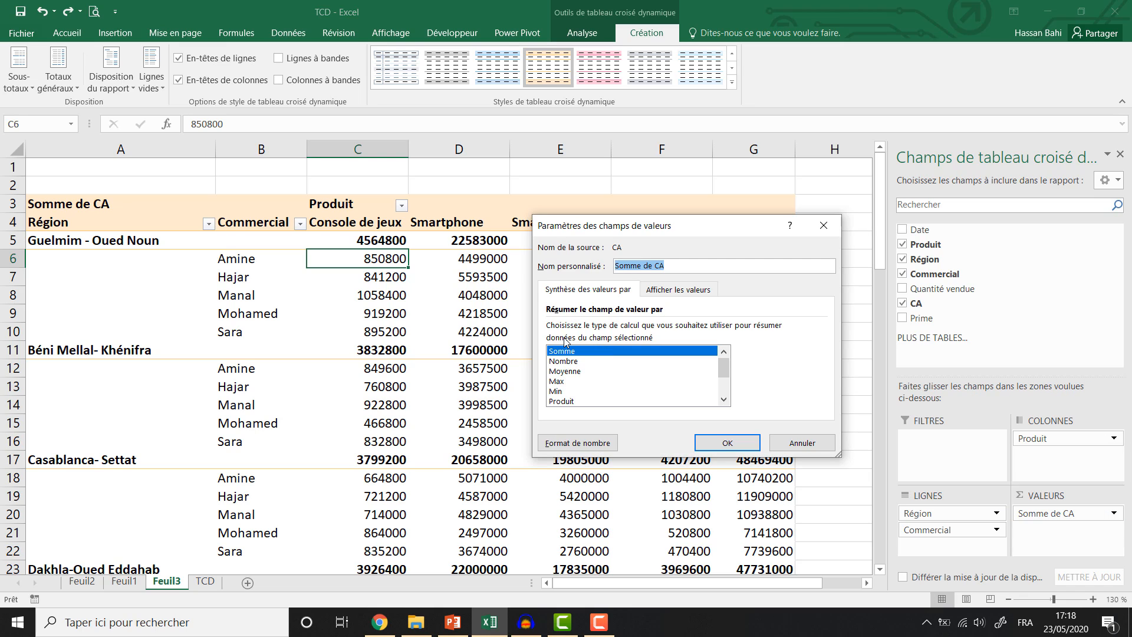
pyautogui.click(567, 443)
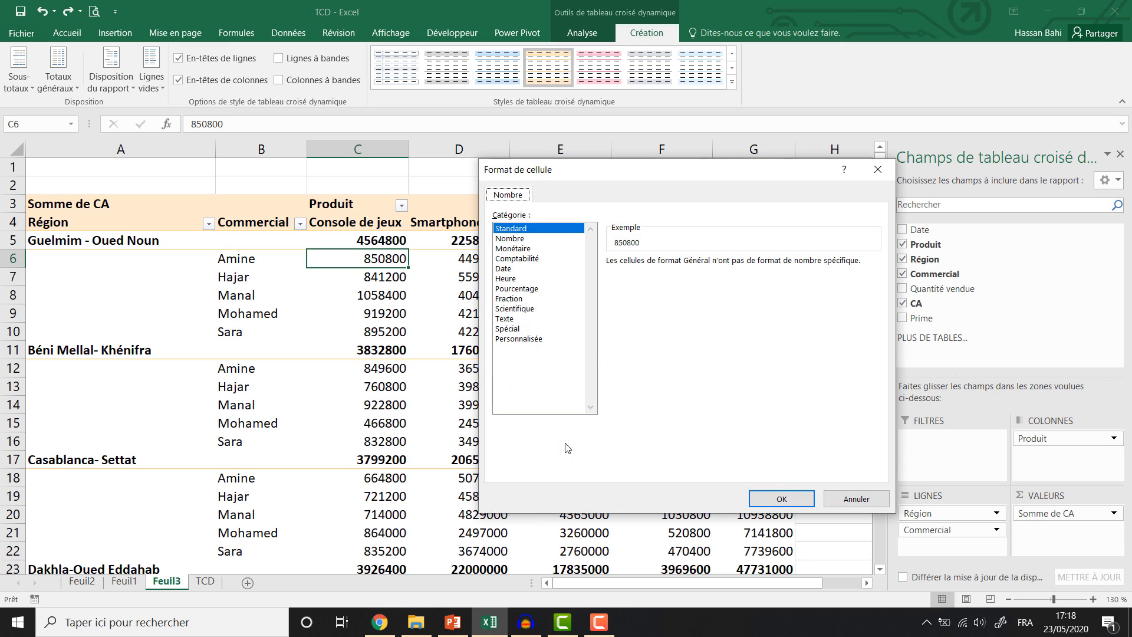
pyautogui.click(512, 248)
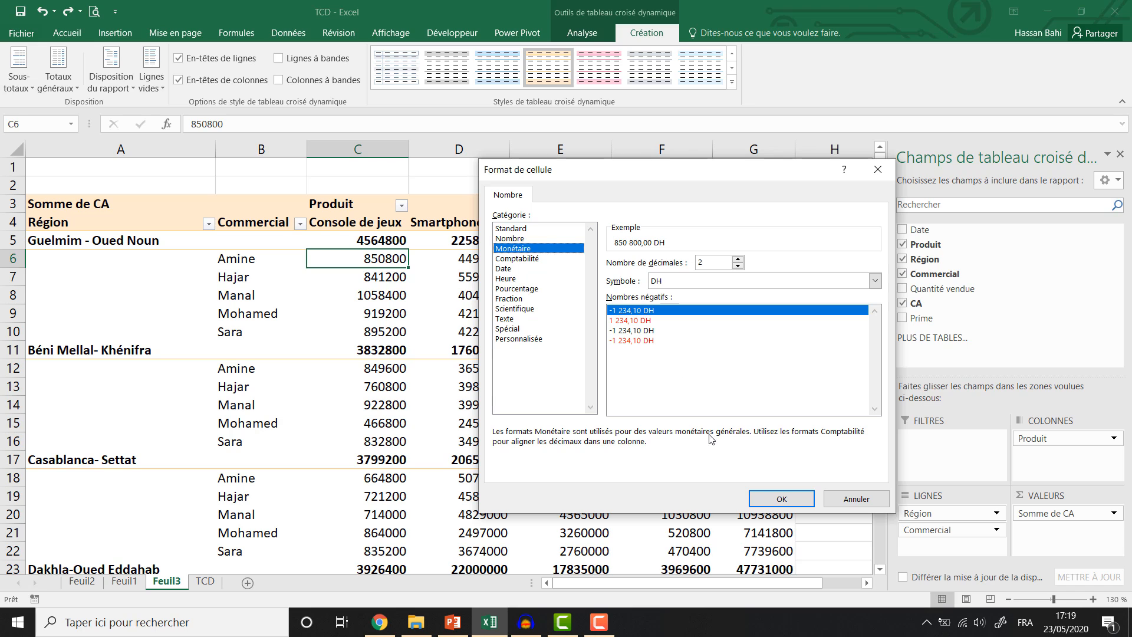
pyautogui.click(782, 498)
pyautogui.press('Return')
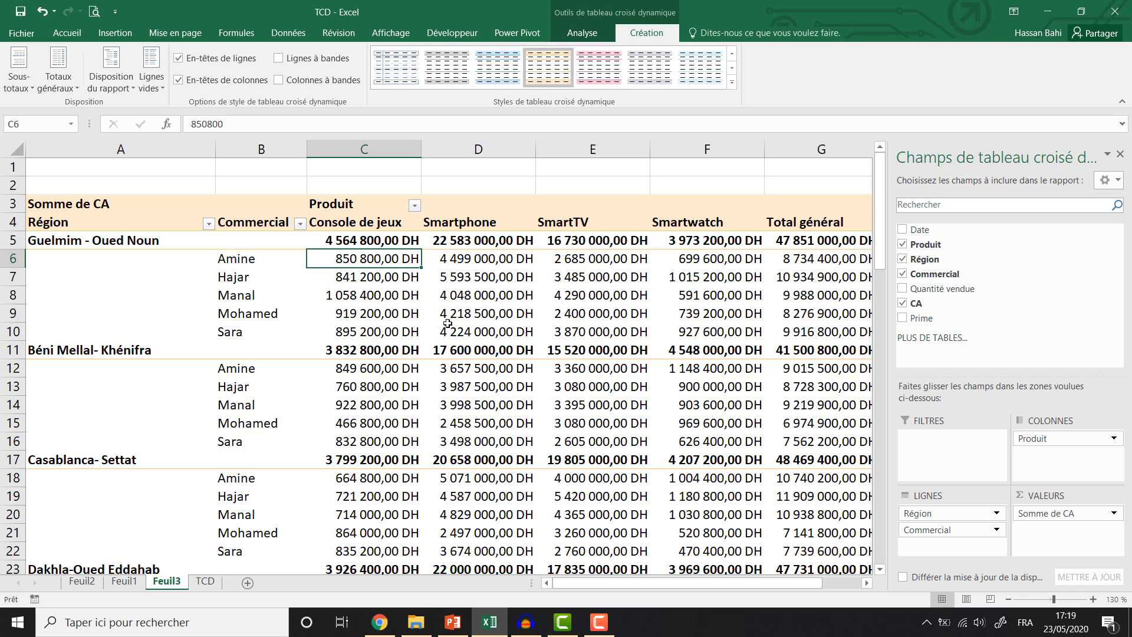
# Step: Summarize the pivot table's CA values by maximum (Max)
pyautogui.click(372, 288)
pyautogui.rightClick(373, 288)
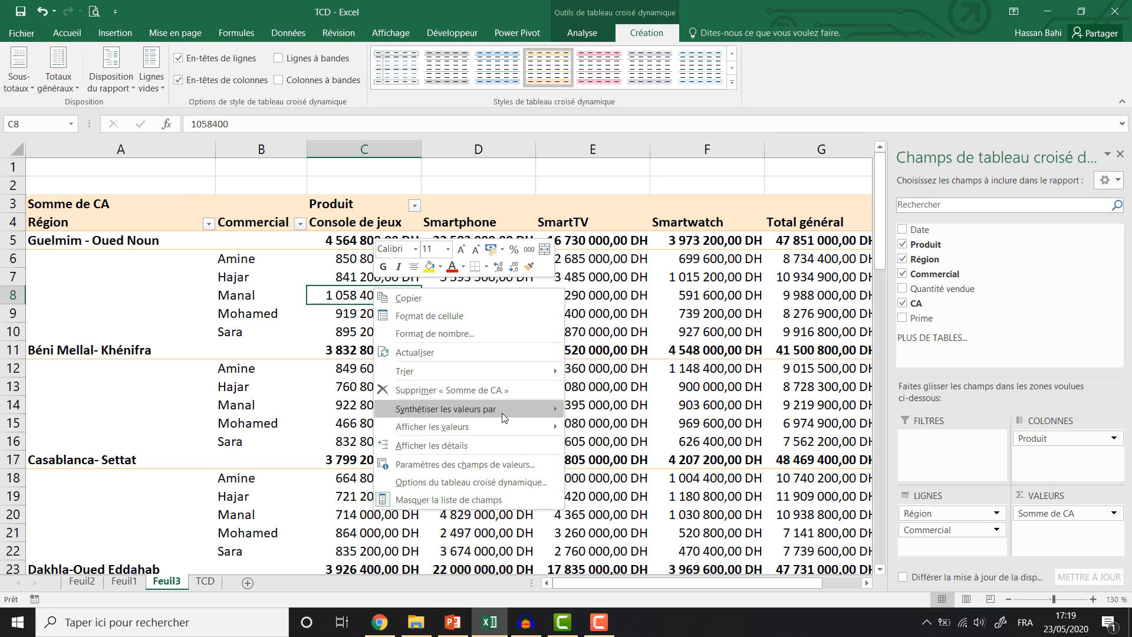
pyautogui.moveTo(531, 409)
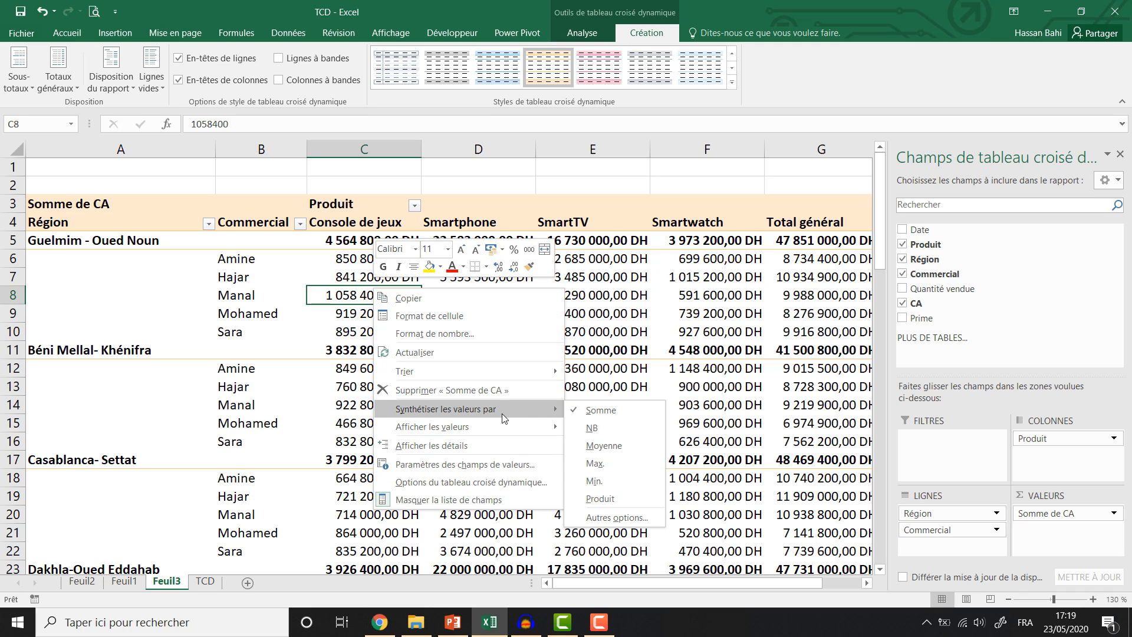
pyautogui.click(595, 463)
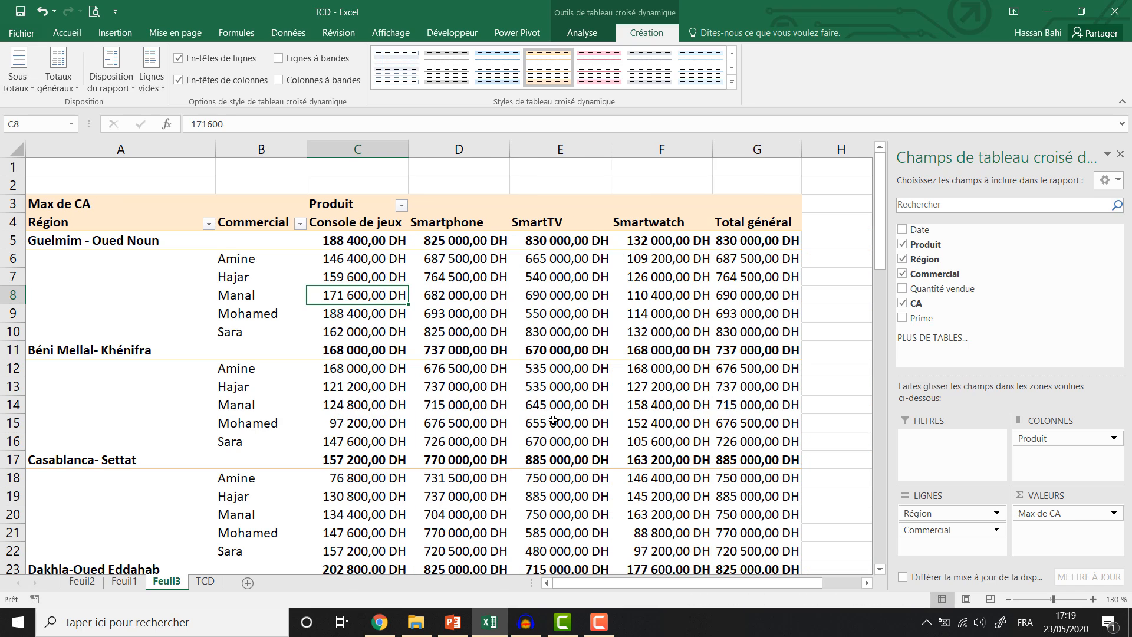
# Step: Summarize the pivot table's CA values by average (Moyenne)
pyautogui.rightClick(365, 289)
pyautogui.moveTo(497, 410)
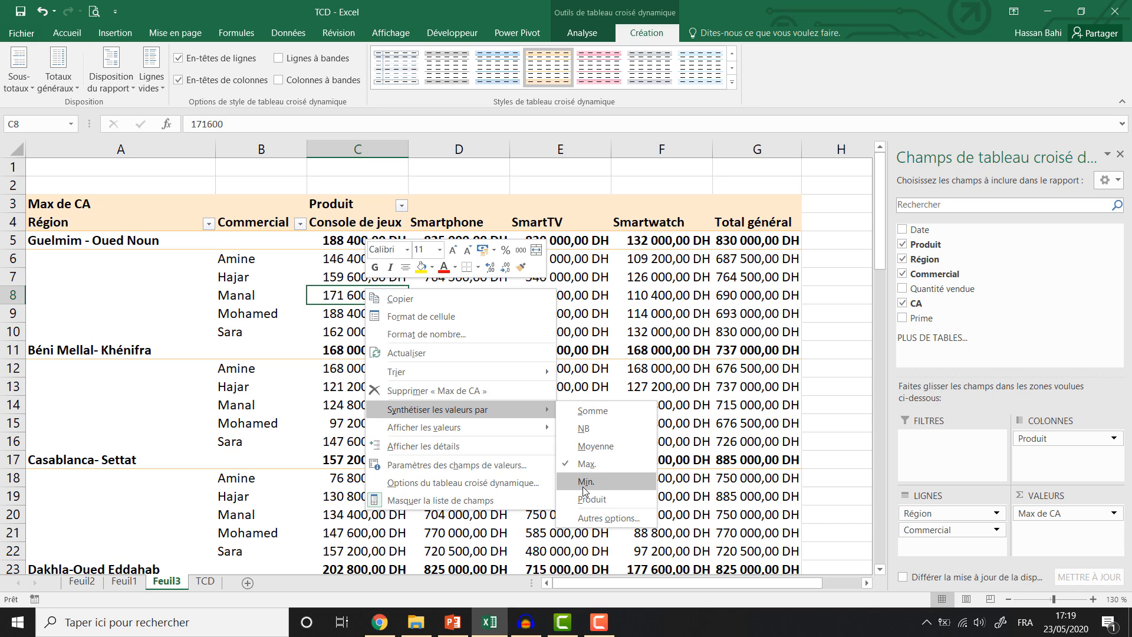
pyautogui.click(593, 446)
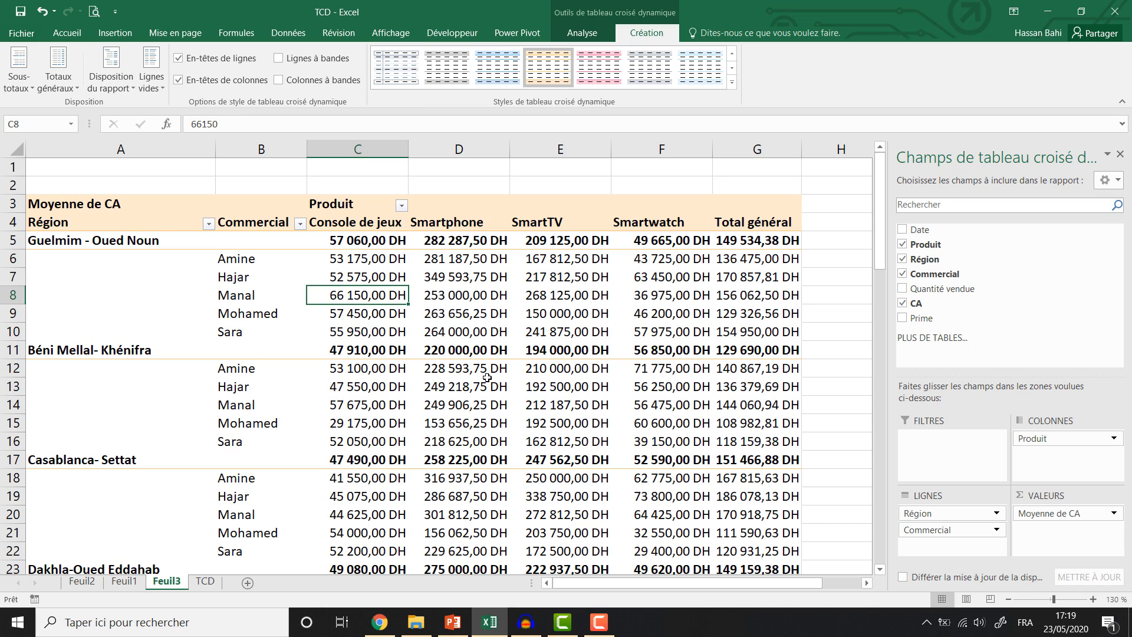
# Step: Create another pivot table from the TCD sheet's data range A1:G3841 on a new worksheet
pyautogui.click(205, 581)
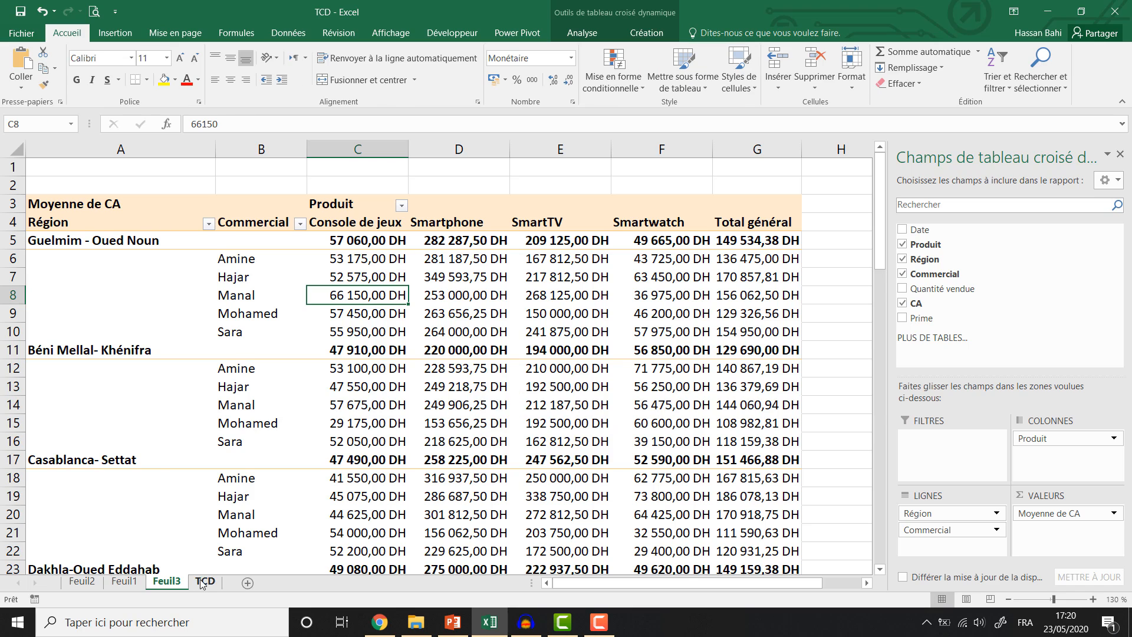
pyautogui.click(207, 480)
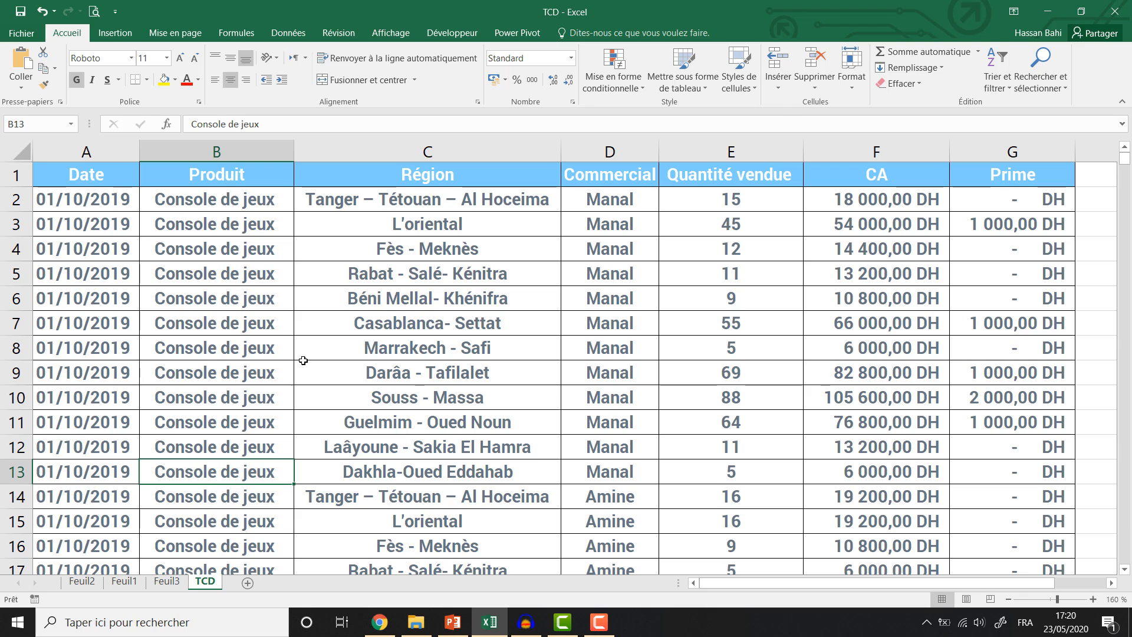
pyautogui.click(106, 37)
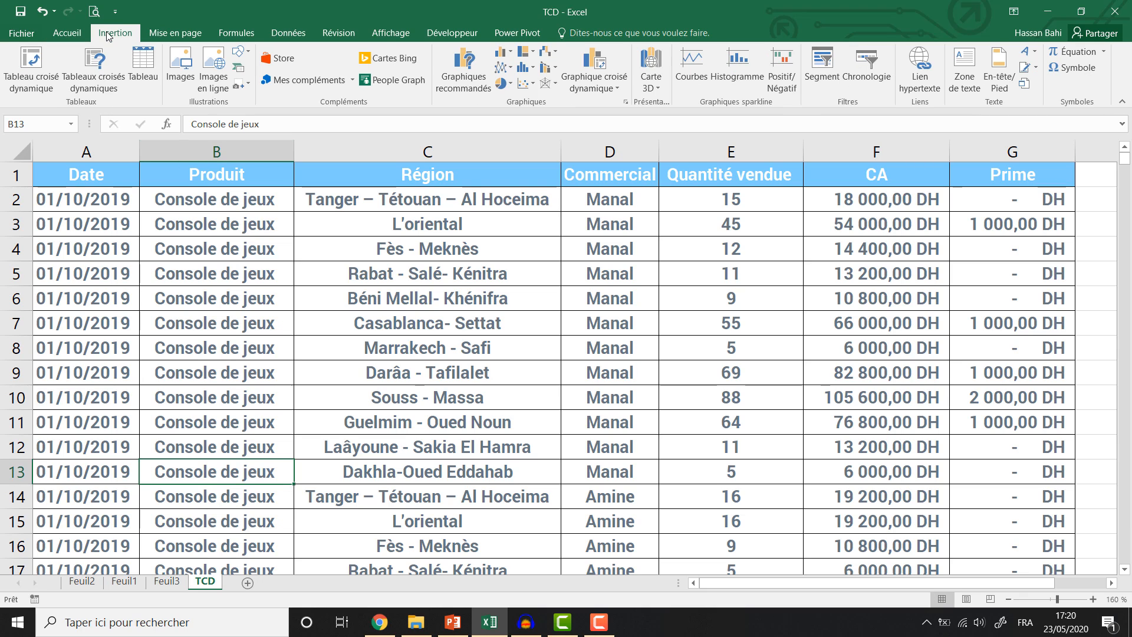
pyautogui.click(33, 83)
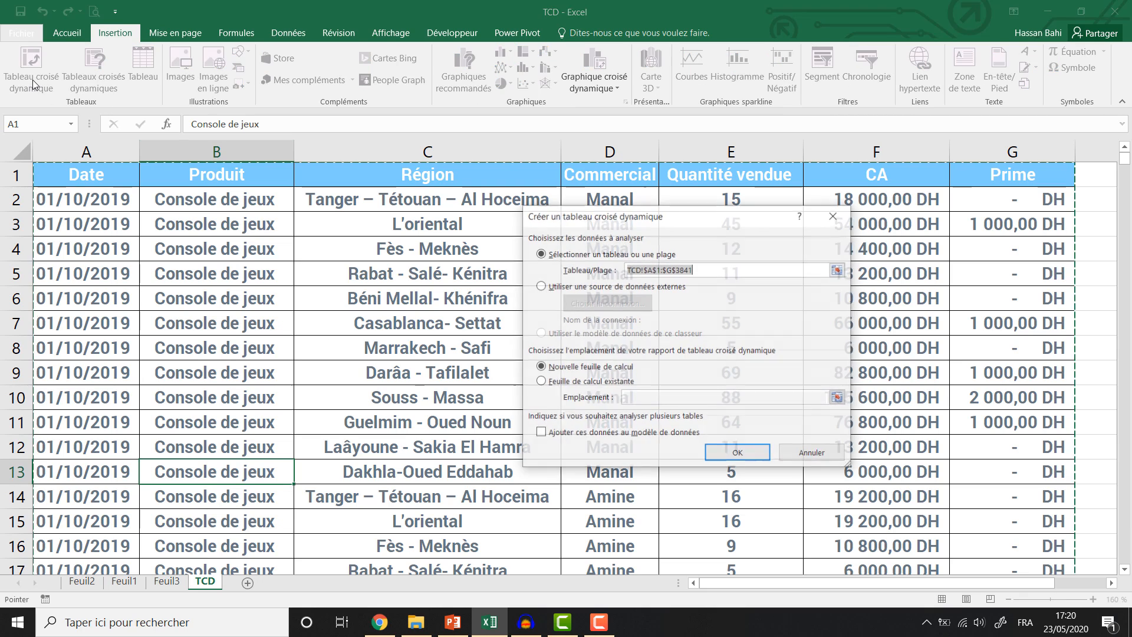
pyautogui.click(731, 453)
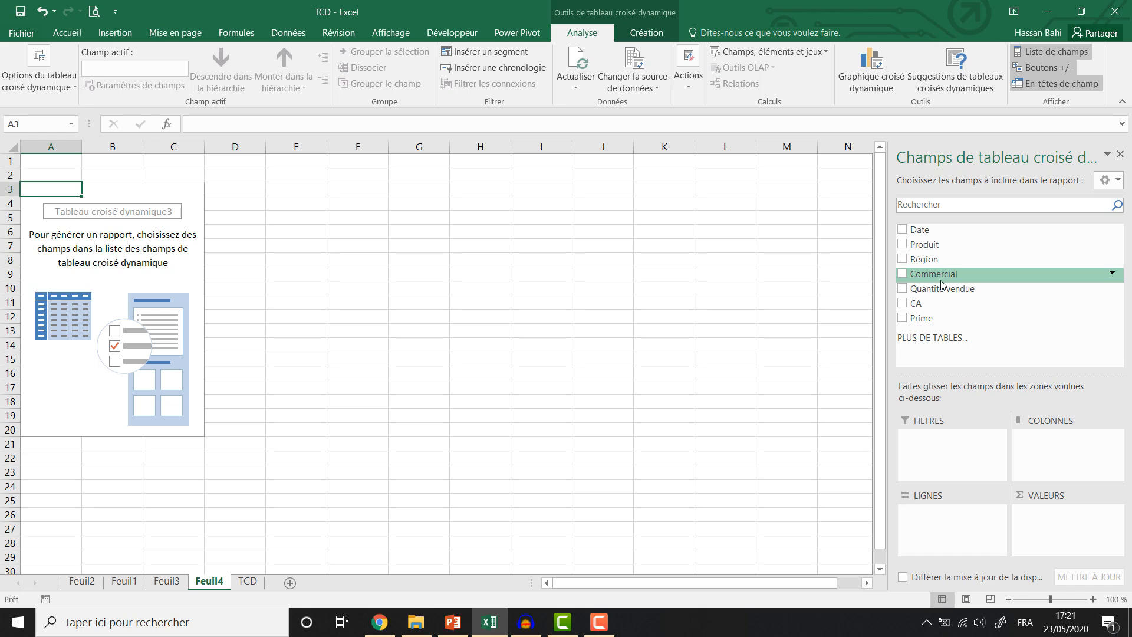
# Step: Set Commercial as the row field and add CA twice as a values field in the new pivot table
pyautogui.moveTo(945, 280); pyautogui.dragTo(940, 513)
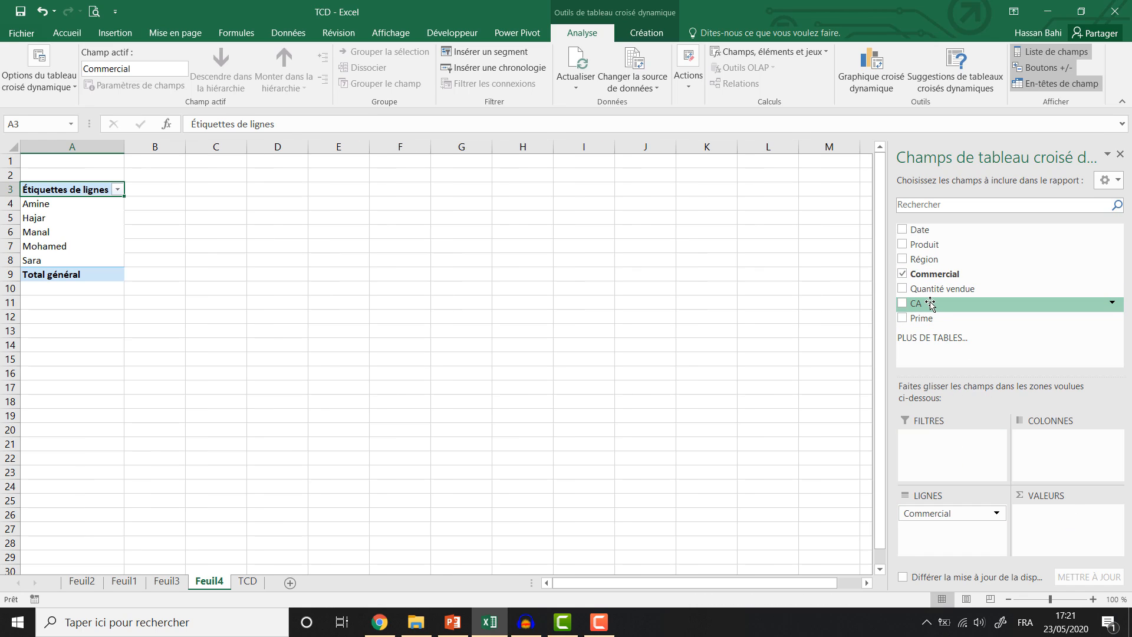
pyautogui.moveTo(914, 304); pyautogui.dragTo(1047, 515)
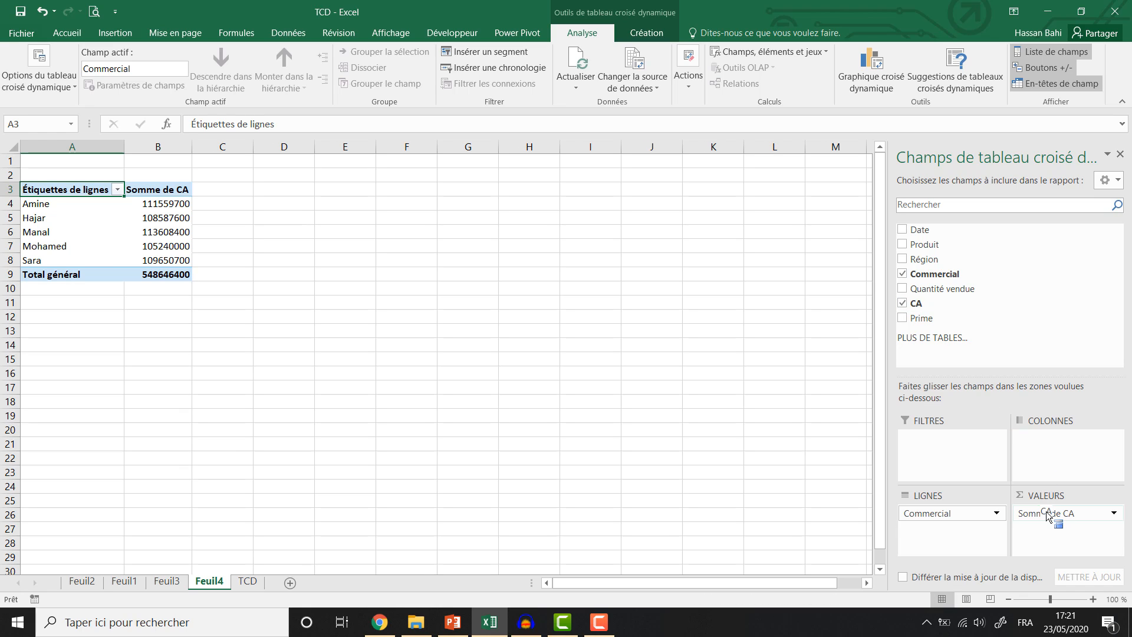
pyautogui.moveTo(929, 303); pyautogui.dragTo(1060, 527)
# Step: Summarize the second CA value field by average (Moyenne)
pyautogui.click(1114, 530)
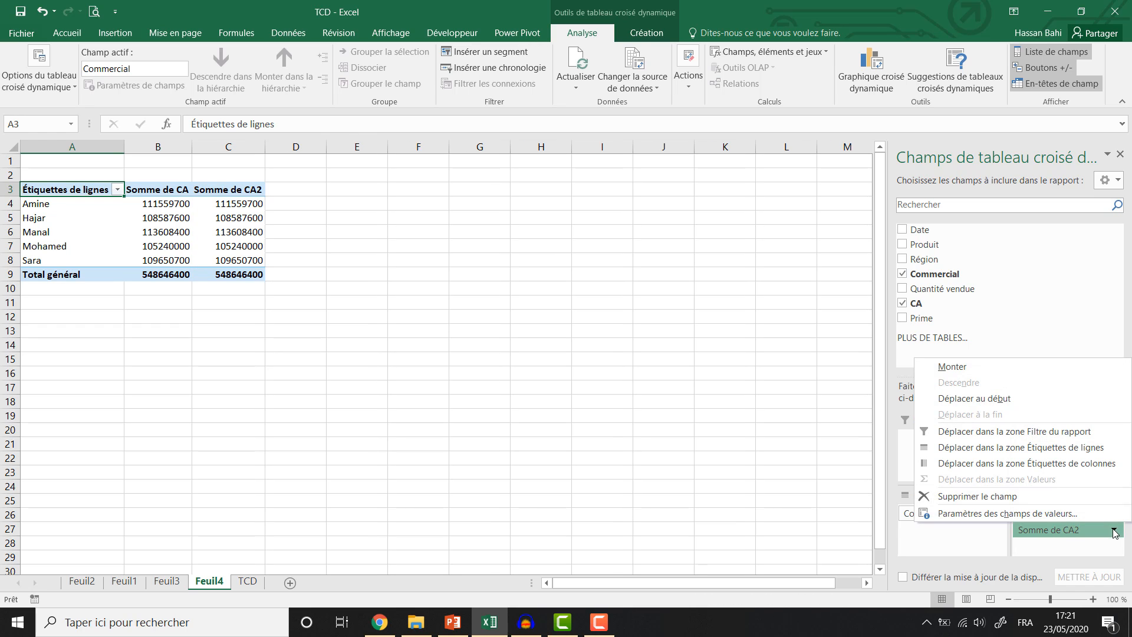
pyautogui.click(1003, 514)
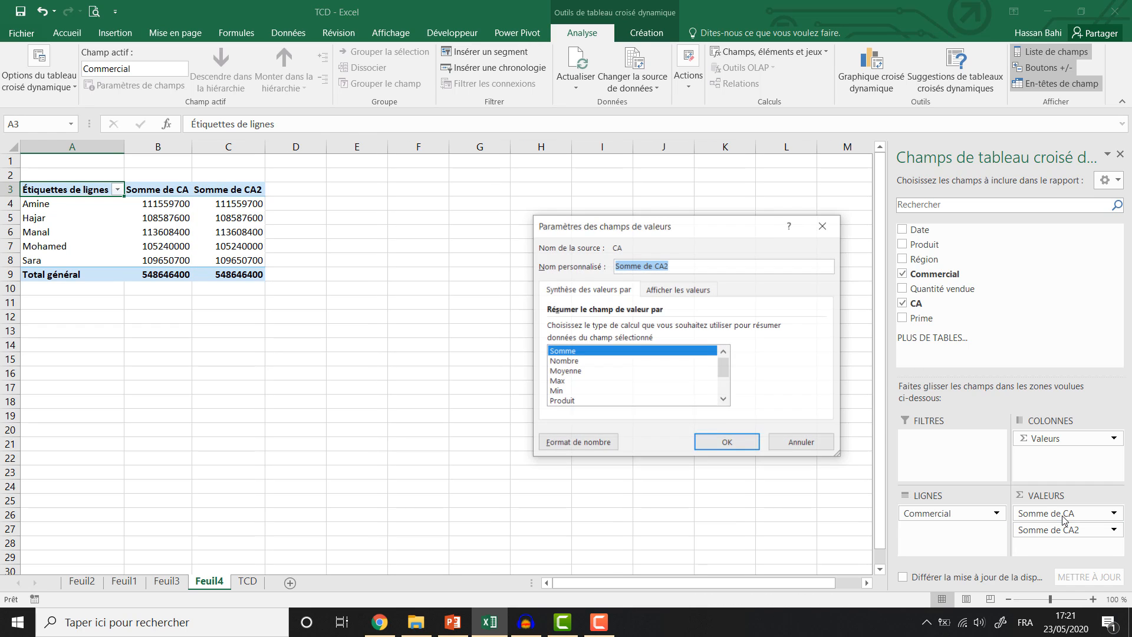
pyautogui.click(564, 371)
pyautogui.click(727, 443)
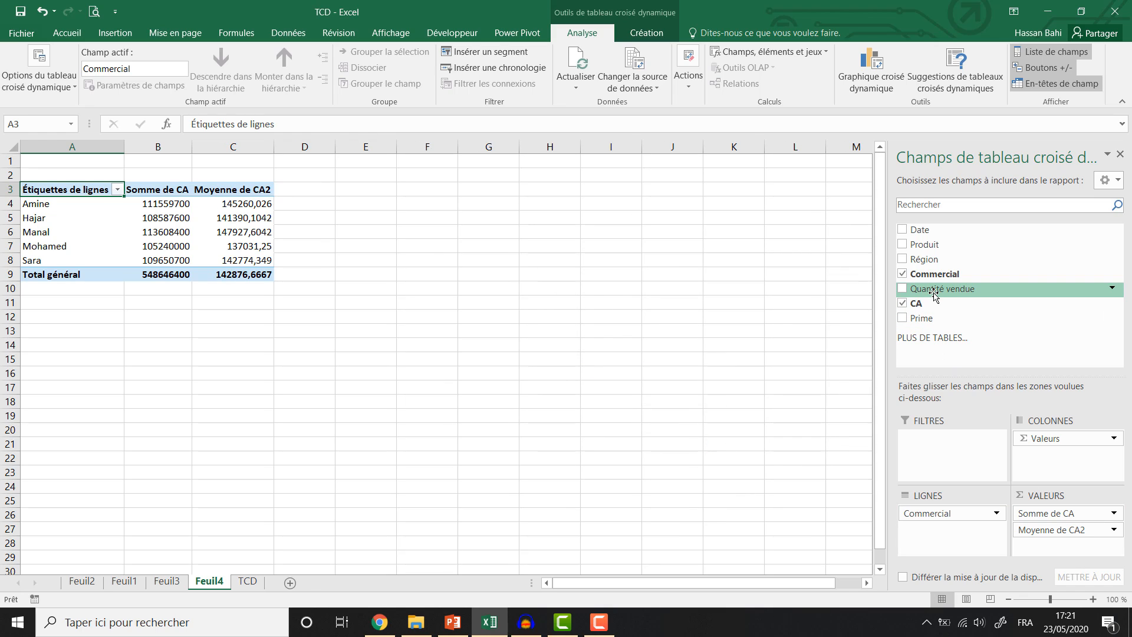
# Step: Add Quantité vendue twice as a values field, enlarging the field areas to make room for more entries
pyautogui.moveTo(934, 295); pyautogui.dragTo(1038, 547)
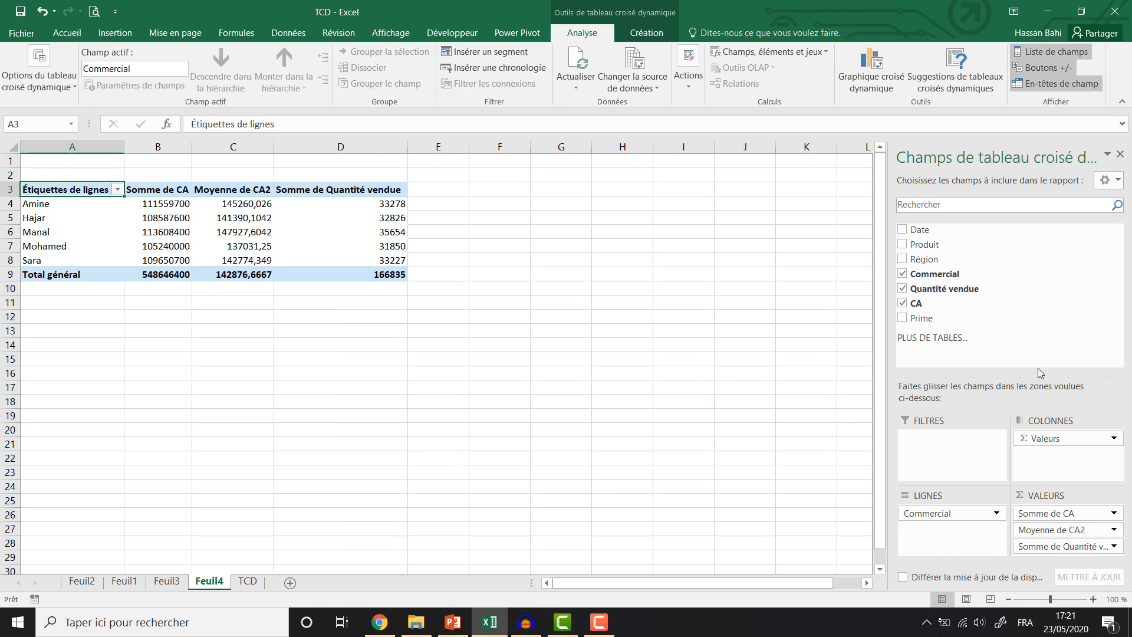
pyautogui.moveTo(1038, 377); pyautogui.dragTo(1037, 347)
pyautogui.moveTo(943, 288); pyautogui.dragTo(1038, 545)
# Step: Summarize the second Quantité vendue value field by maximum (Max)
pyautogui.click(1114, 543)
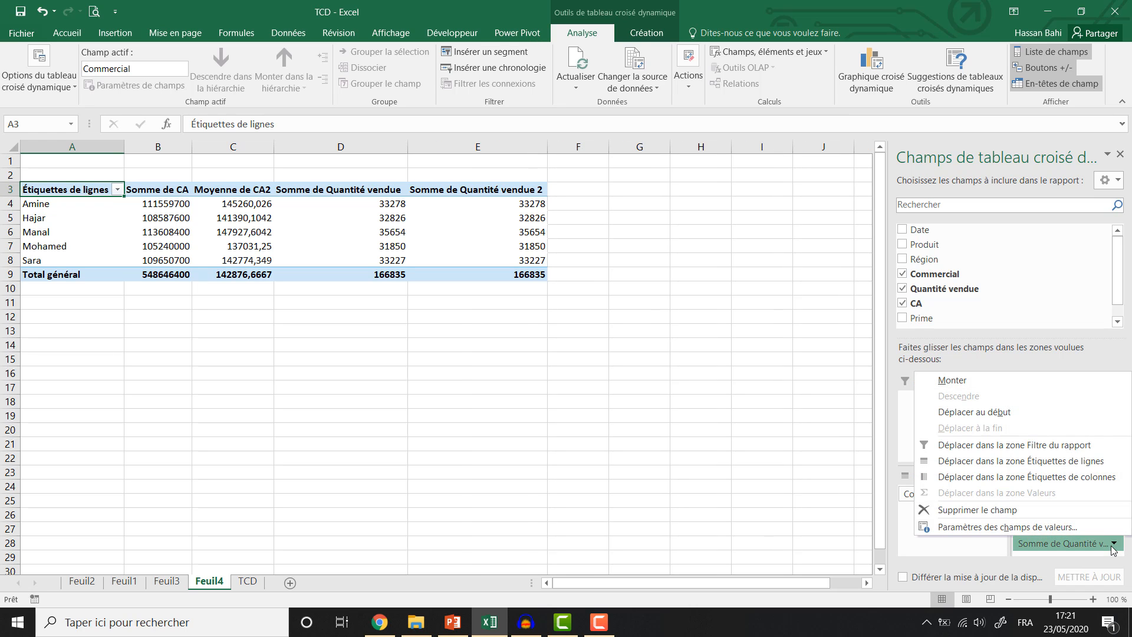
pyautogui.click(979, 590)
pyautogui.click(555, 382)
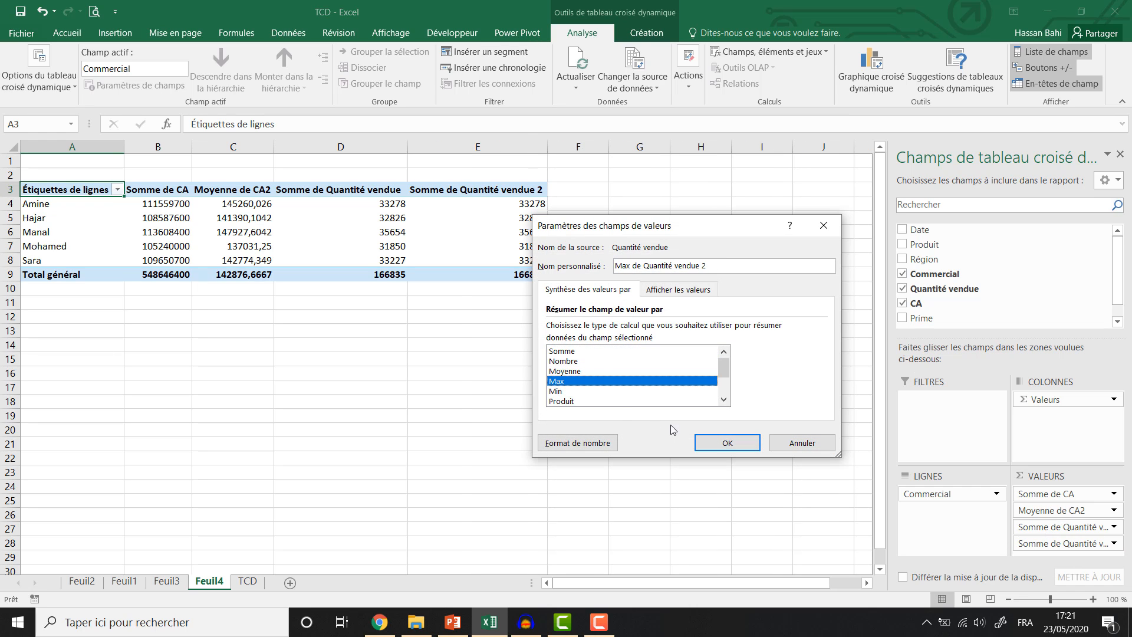
pyautogui.click(727, 443)
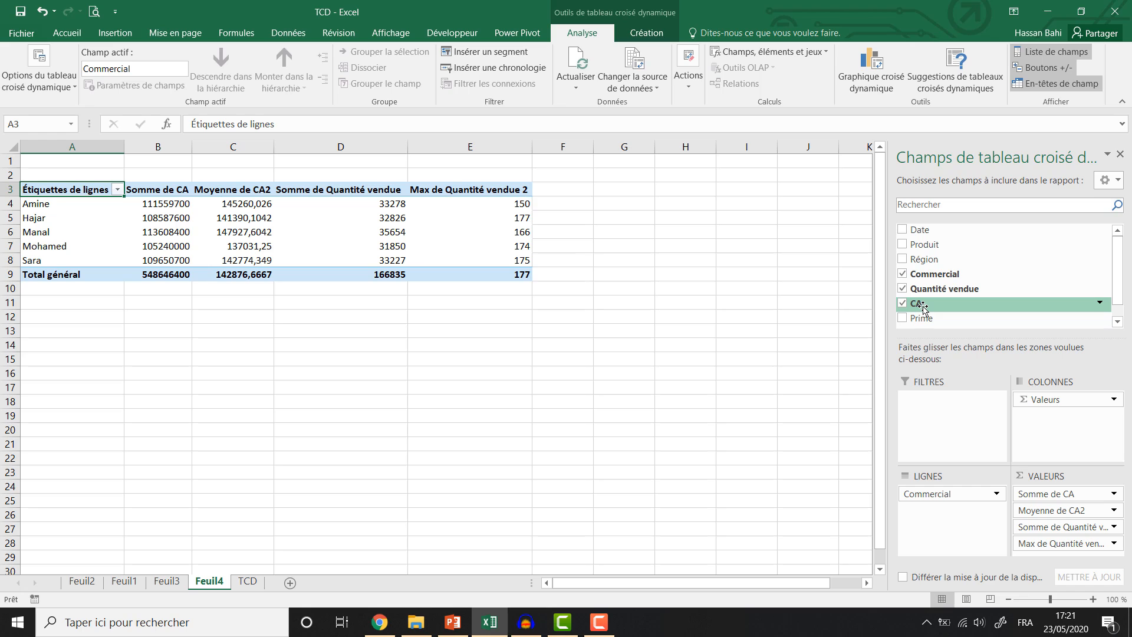
# Step: Add Quantité vendue to the values a third time and summarize that field by minimum (Min)
pyautogui.moveTo(920, 289); pyautogui.dragTo(1052, 553)
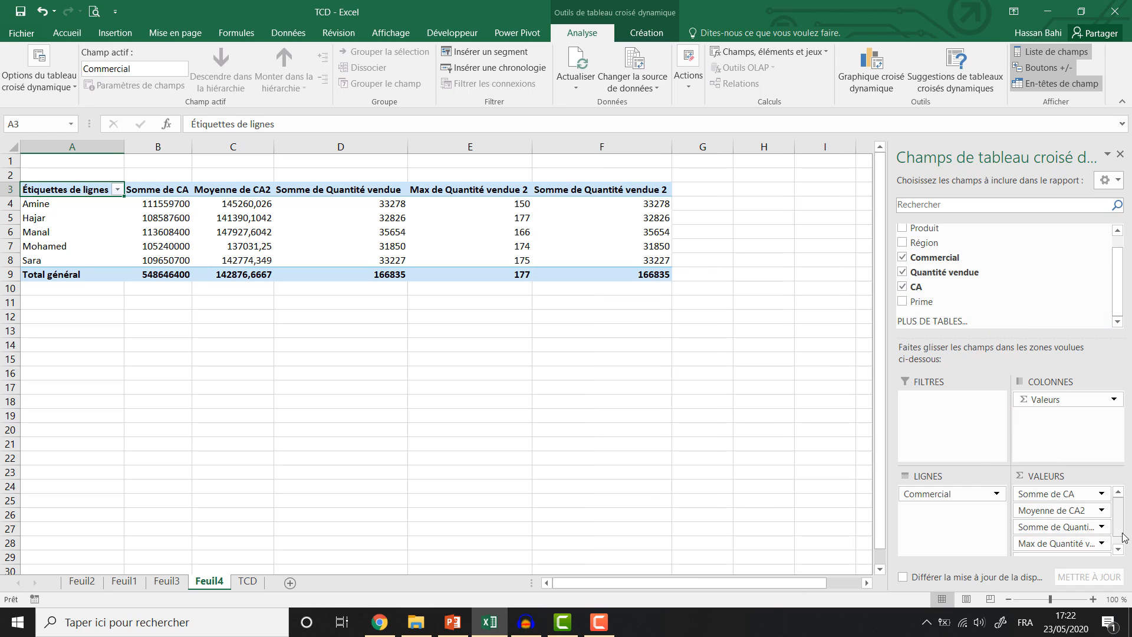
pyautogui.click(1117, 549)
pyautogui.click(1081, 553)
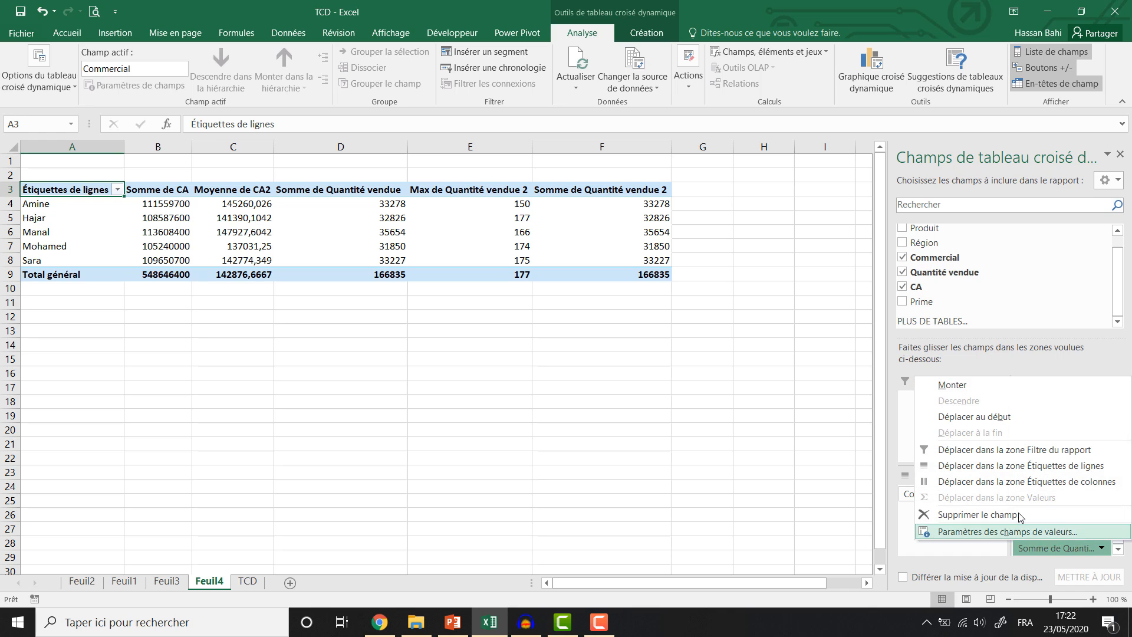
pyautogui.click(1003, 537)
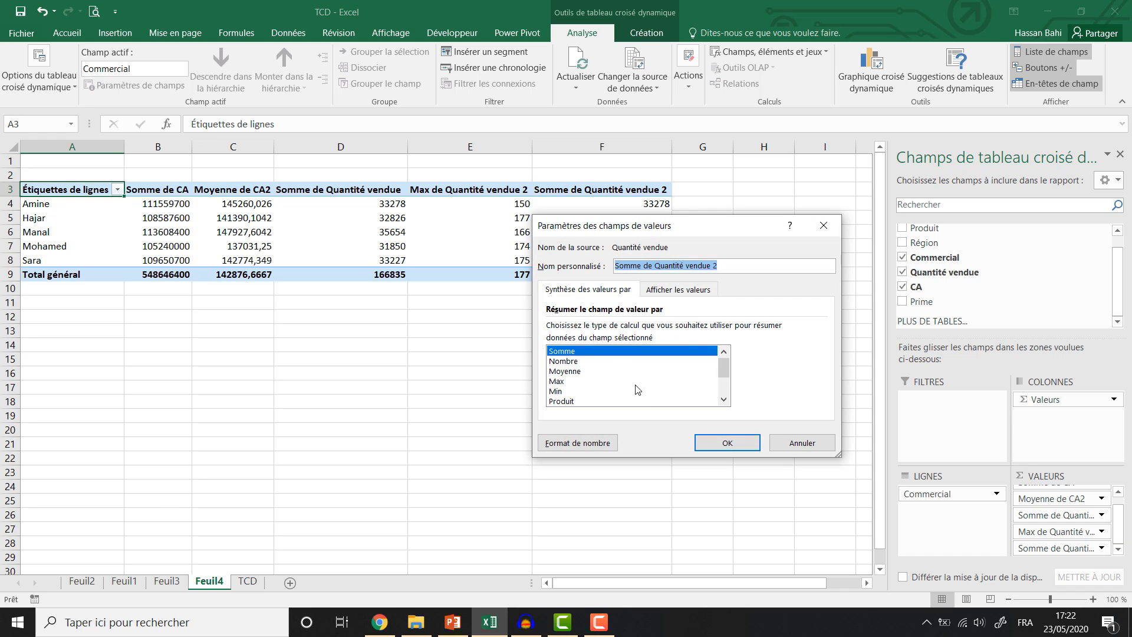
pyautogui.click(555, 391)
pyautogui.click(721, 448)
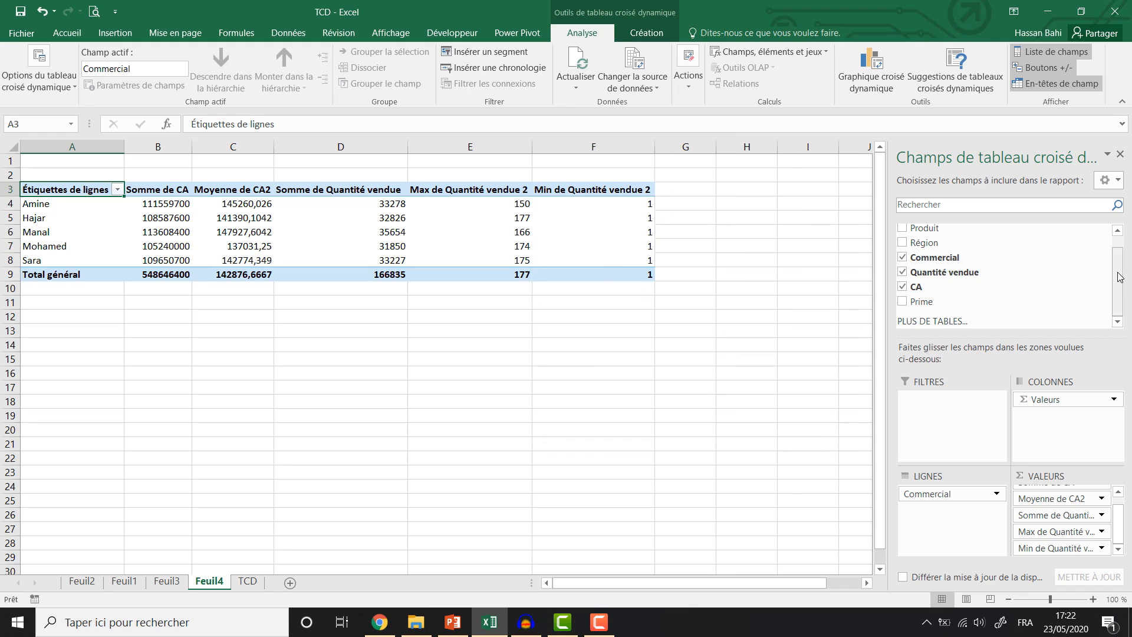
# Step: Add Prime as a further values field summarized by sum
pyautogui.scroll(1, 1003, 259)
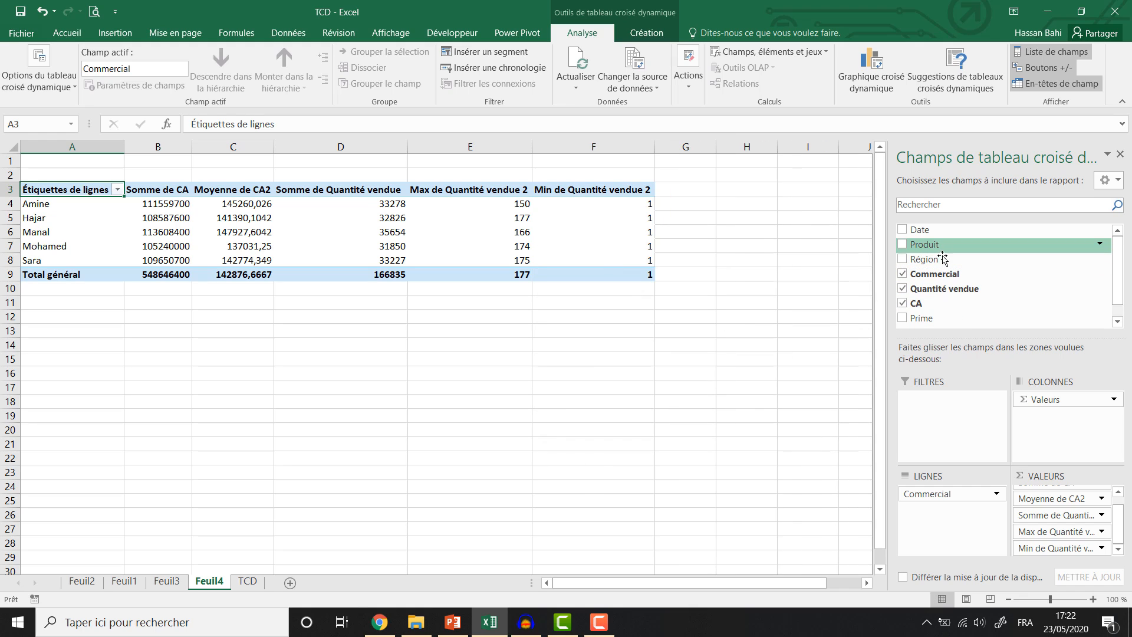
pyautogui.moveTo(922, 318); pyautogui.dragTo(1071, 554)
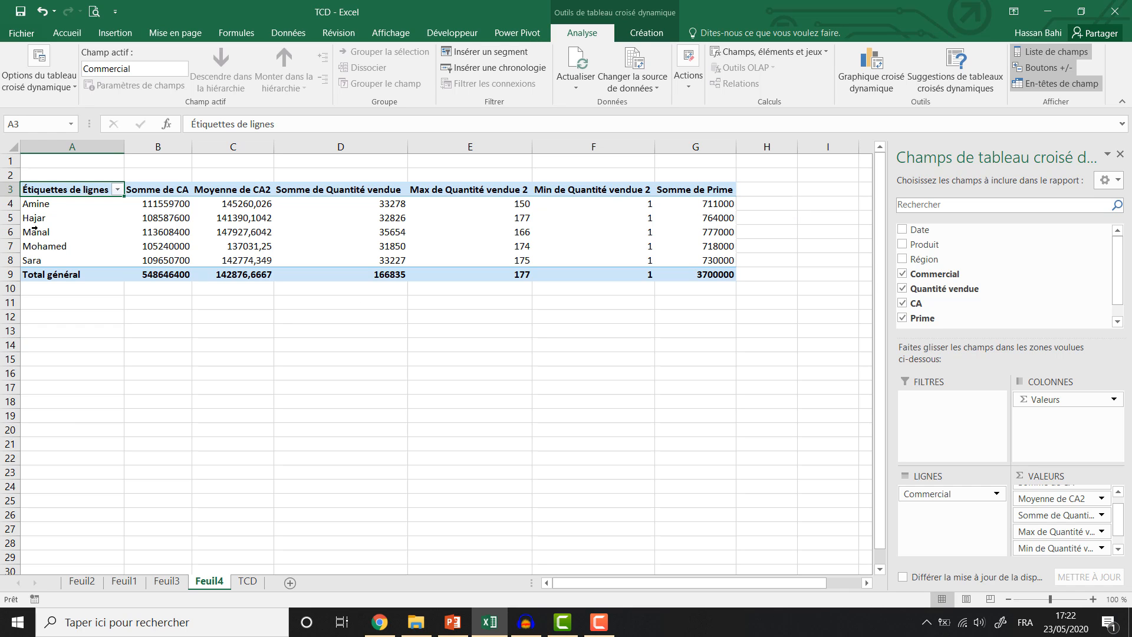
pyautogui.click(254, 219)
pyautogui.scroll(2, 265, 266)
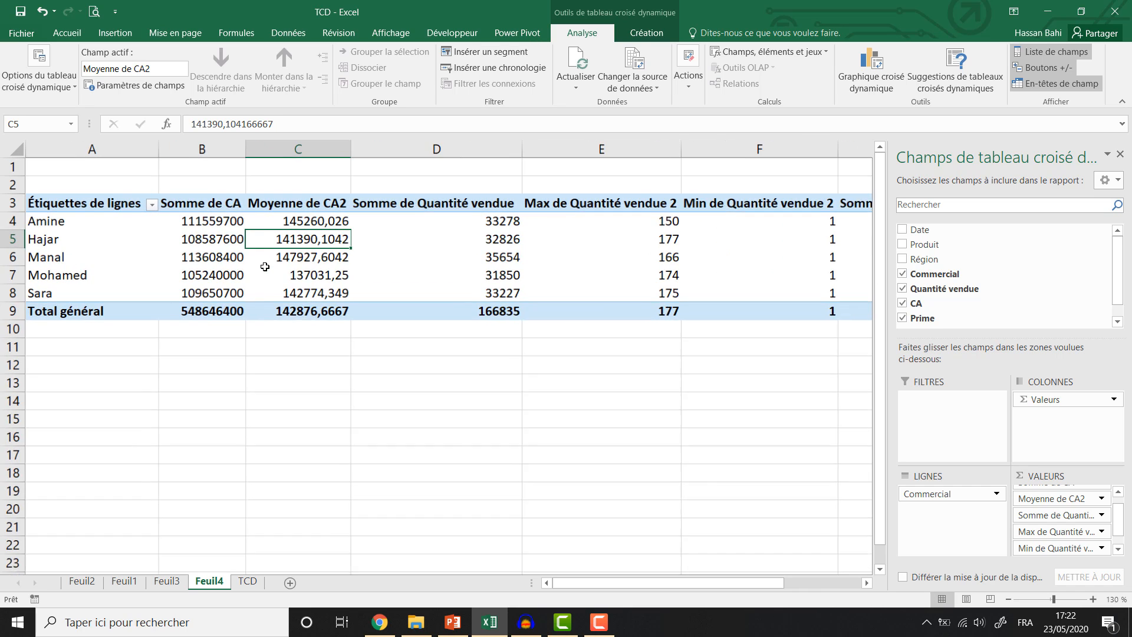
# Step: Apply the light orange style to the pivot table and display the report in outline form (mode Plan)
pyautogui.click(56, 198)
pyautogui.click(643, 33)
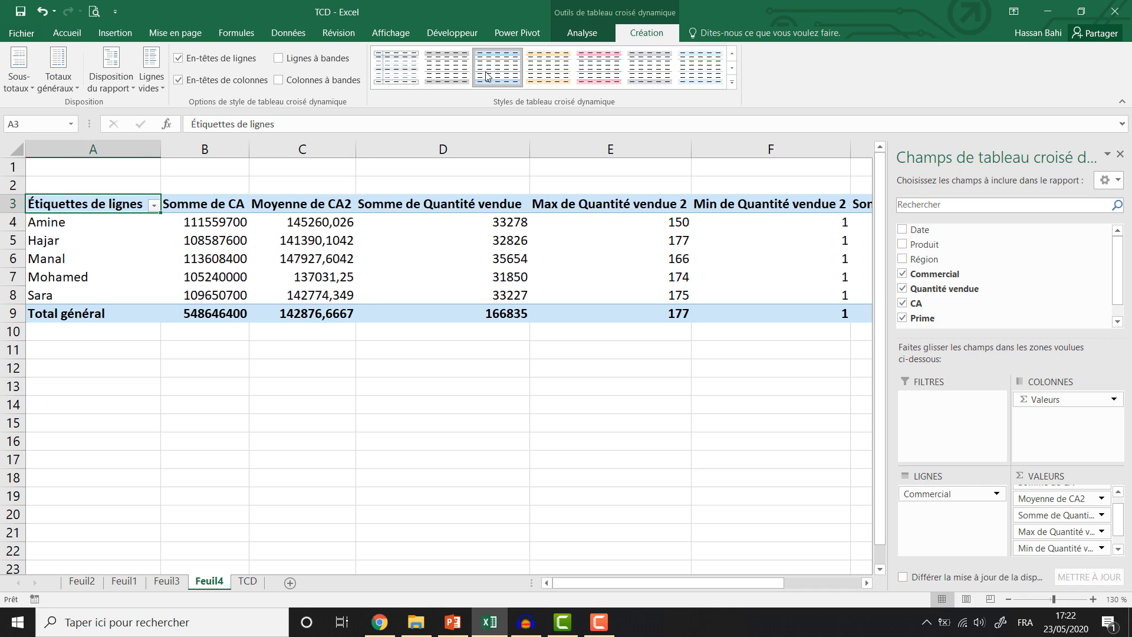
pyautogui.click(536, 71)
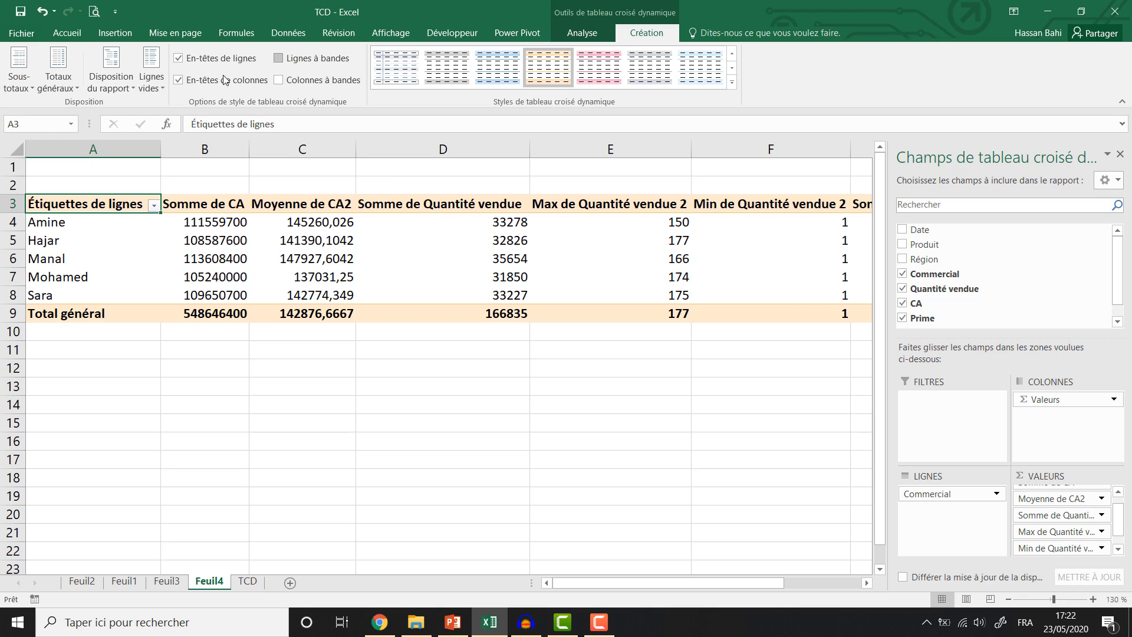
pyautogui.click(131, 82)
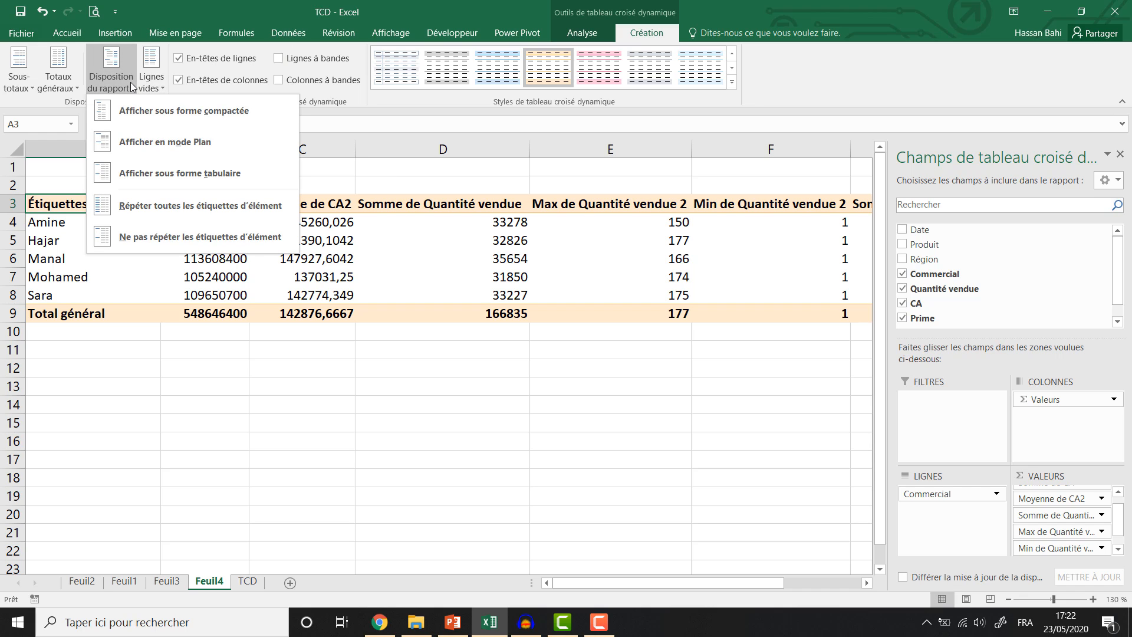
pyautogui.click(144, 141)
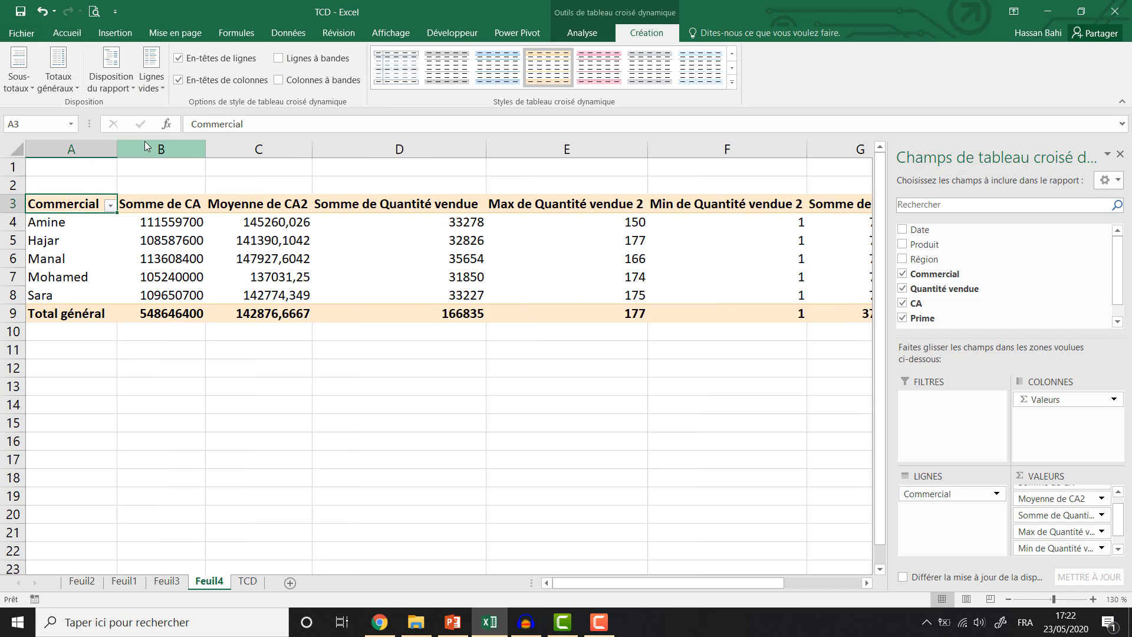
# Step: Format each salesperson's sum and average CA values, cells B4:C8, as currency (Monétaire)
pyautogui.moveTo(174, 226); pyautogui.dragTo(227, 298)
pyautogui.rightClick(215, 264)
pyautogui.click(224, 286)
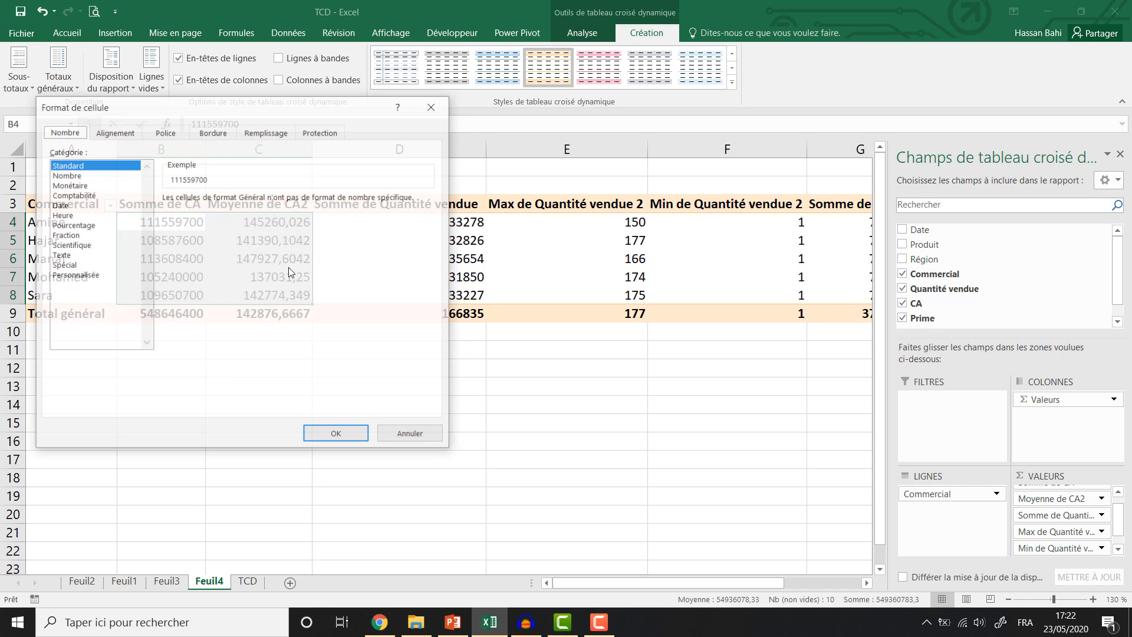
pyautogui.click(65, 184)
pyautogui.press('Return')
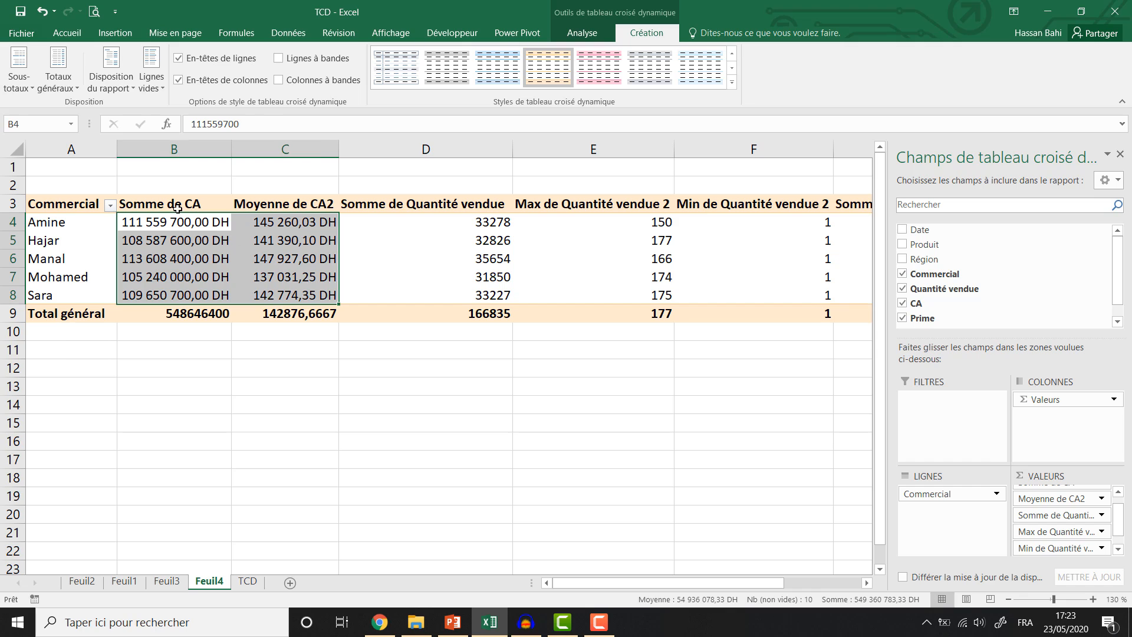
# Step: Shorten the custom name of the maximum Quantité vendue value field to Max
pyautogui.click(426, 204)
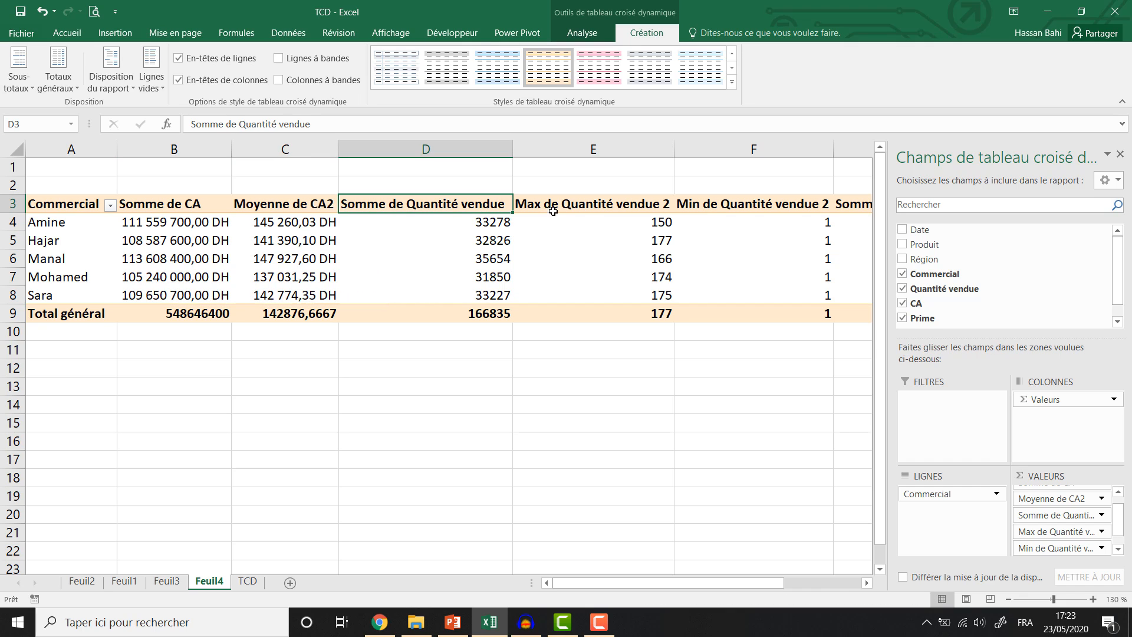
pyautogui.doubleClick(589, 209)
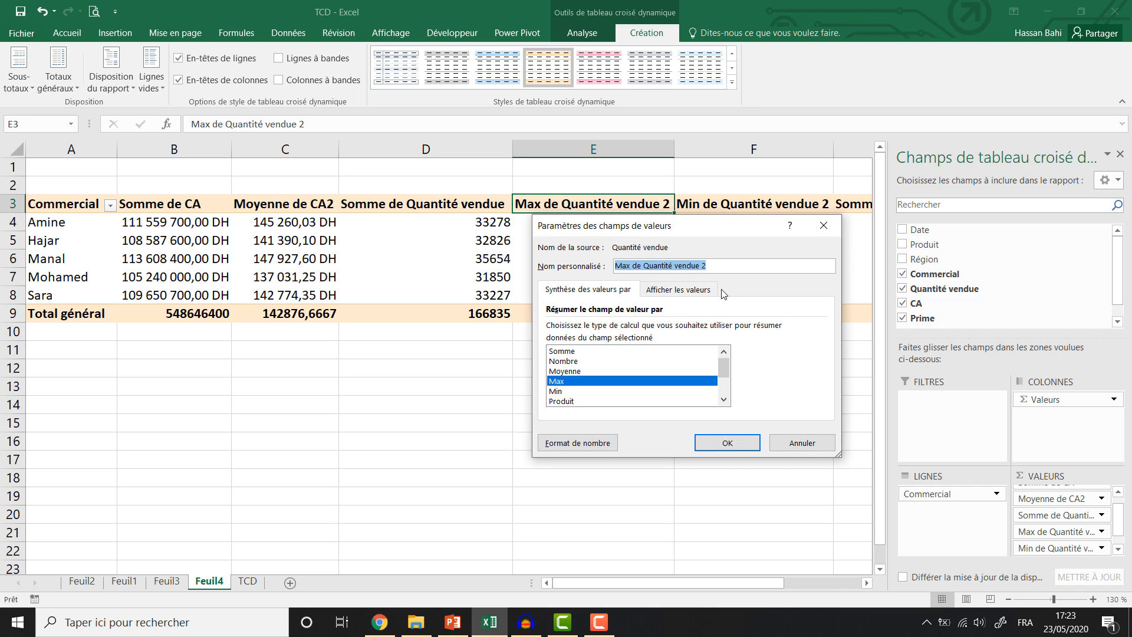
pyautogui.click(636, 265)
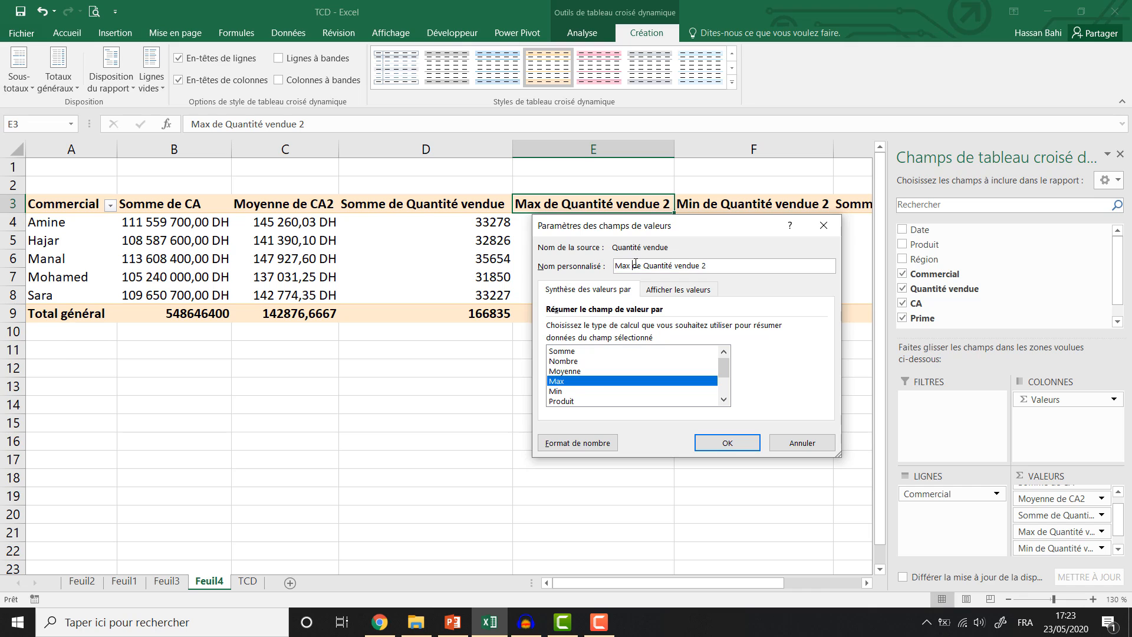
pyautogui.moveTo(633, 266); pyautogui.dragTo(729, 266)
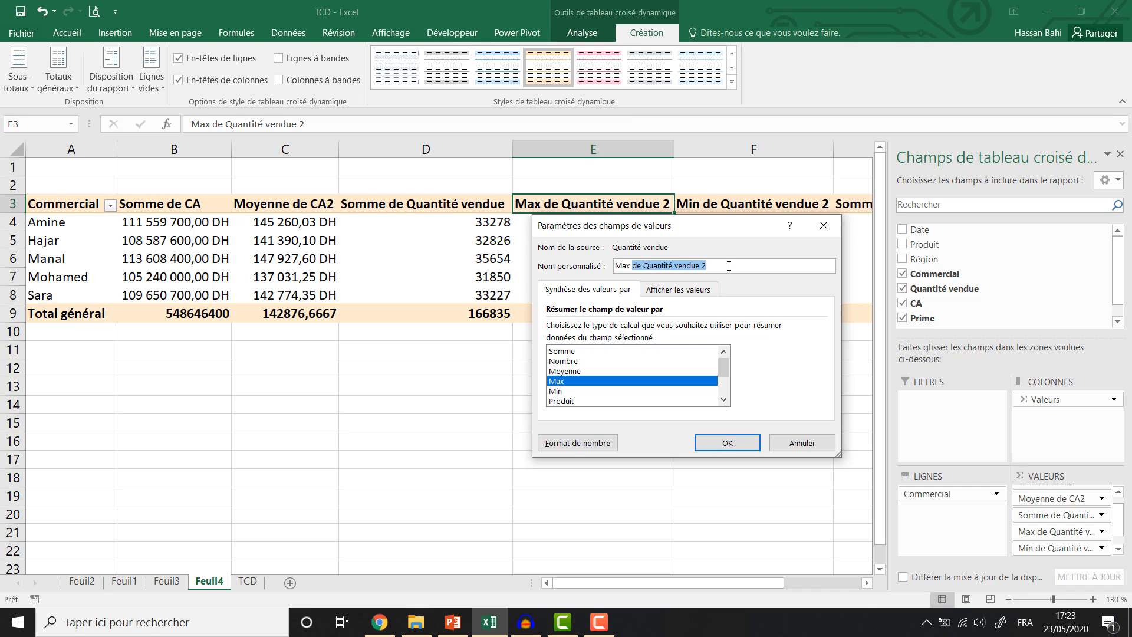
pyautogui.press('BackSpace')
pyautogui.click(727, 442)
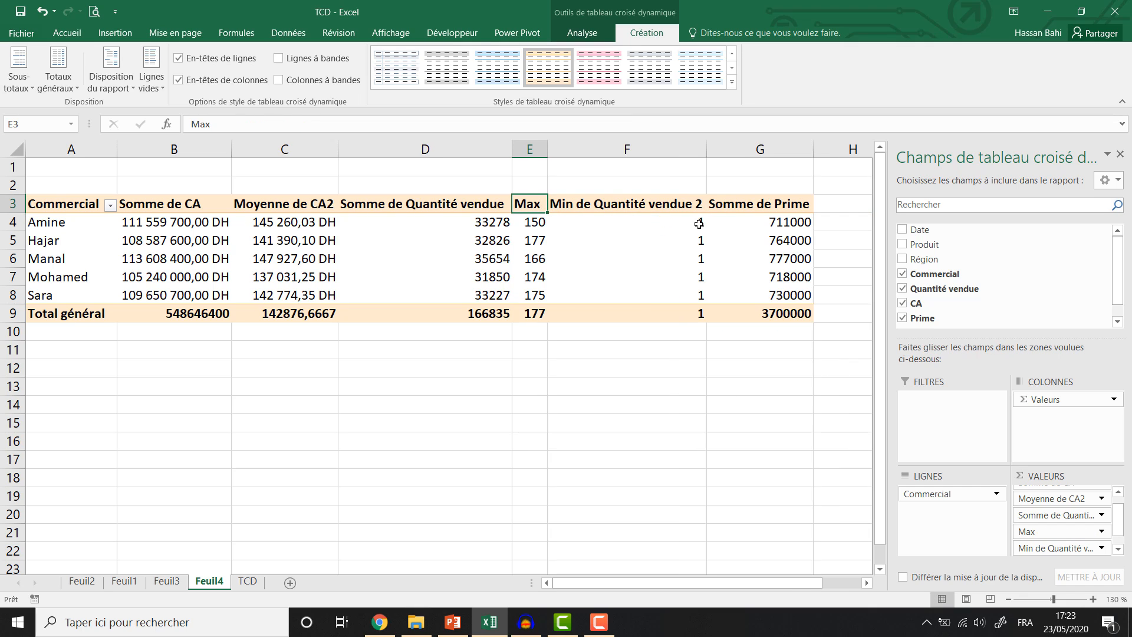
# Step: Shorten the custom name of the minimum Quantité vendue value field to Min
pyautogui.doubleClick(638, 205)
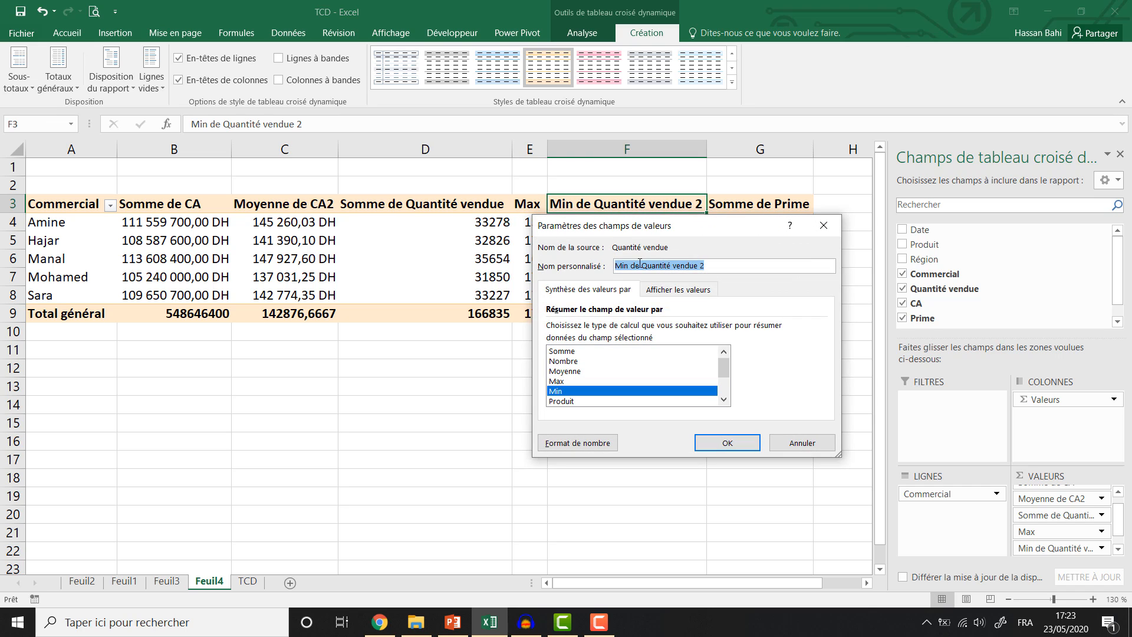
pyautogui.click(639, 263)
pyautogui.moveTo(629, 266); pyautogui.dragTo(706, 266)
pyautogui.press('BackSpace')
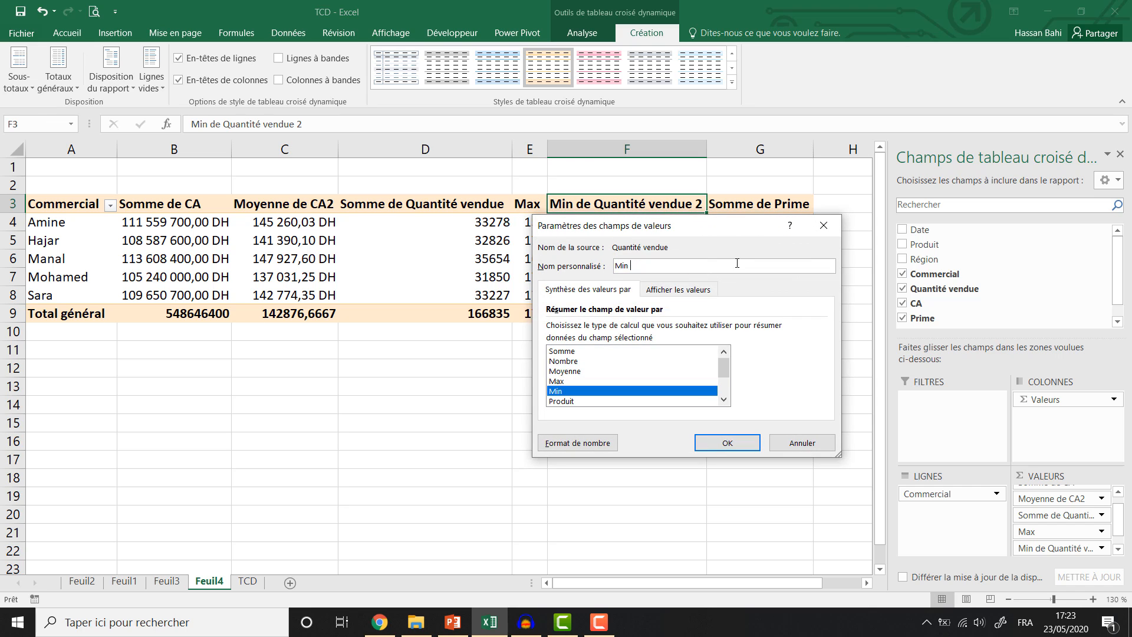
pyautogui.click(713, 448)
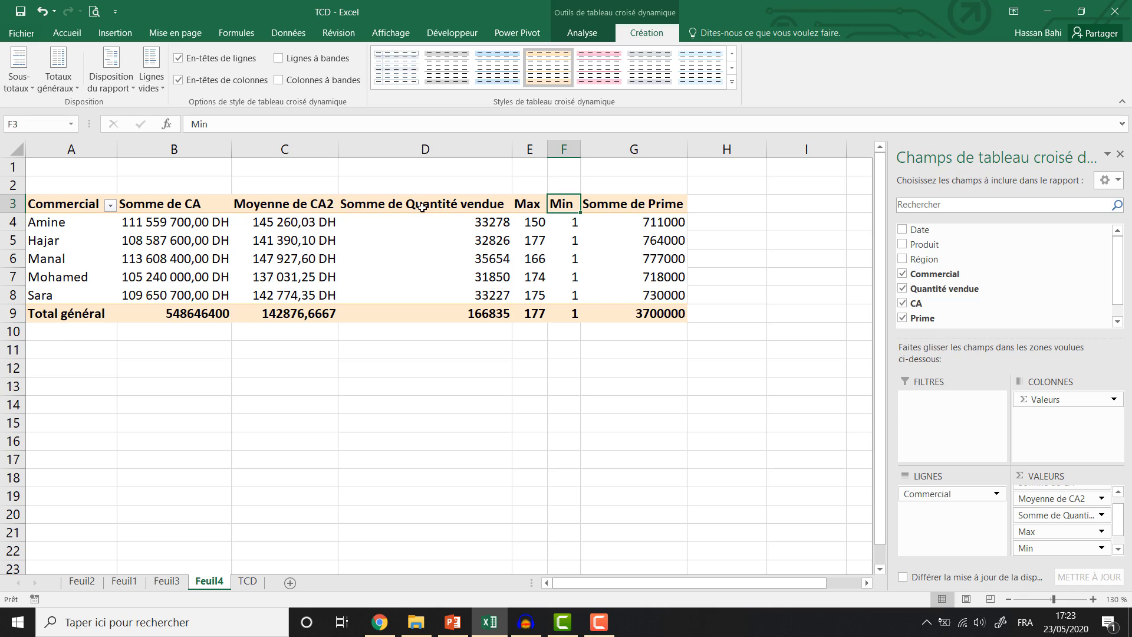
# Step: Rename the average CA value field as Moyenne de CA
pyautogui.doubleClick(312, 206)
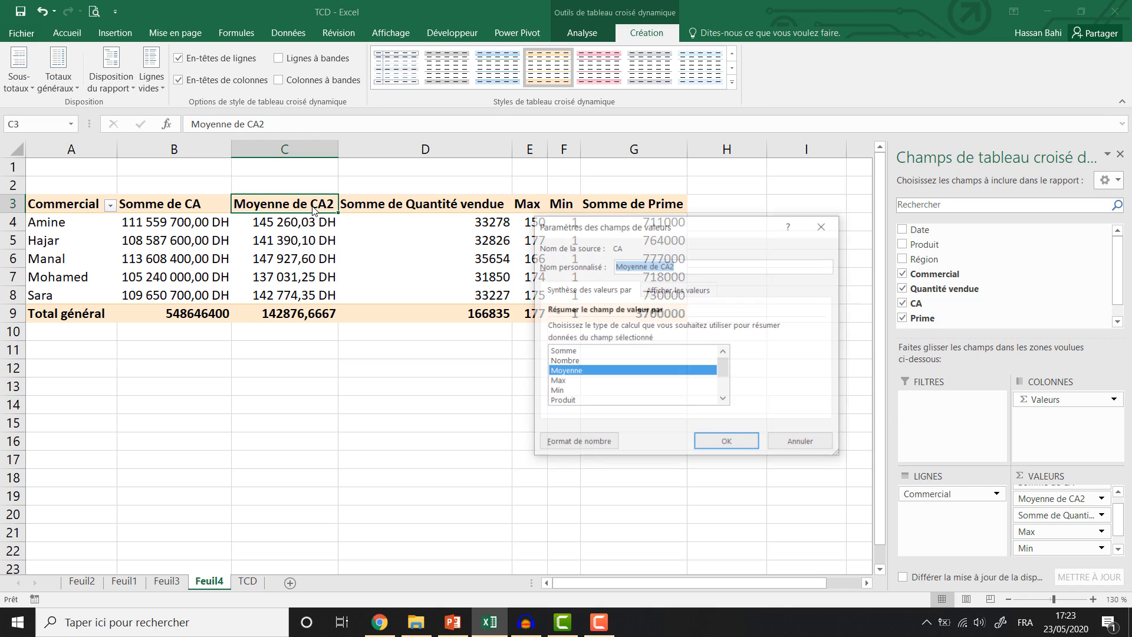
pyautogui.click(661, 267)
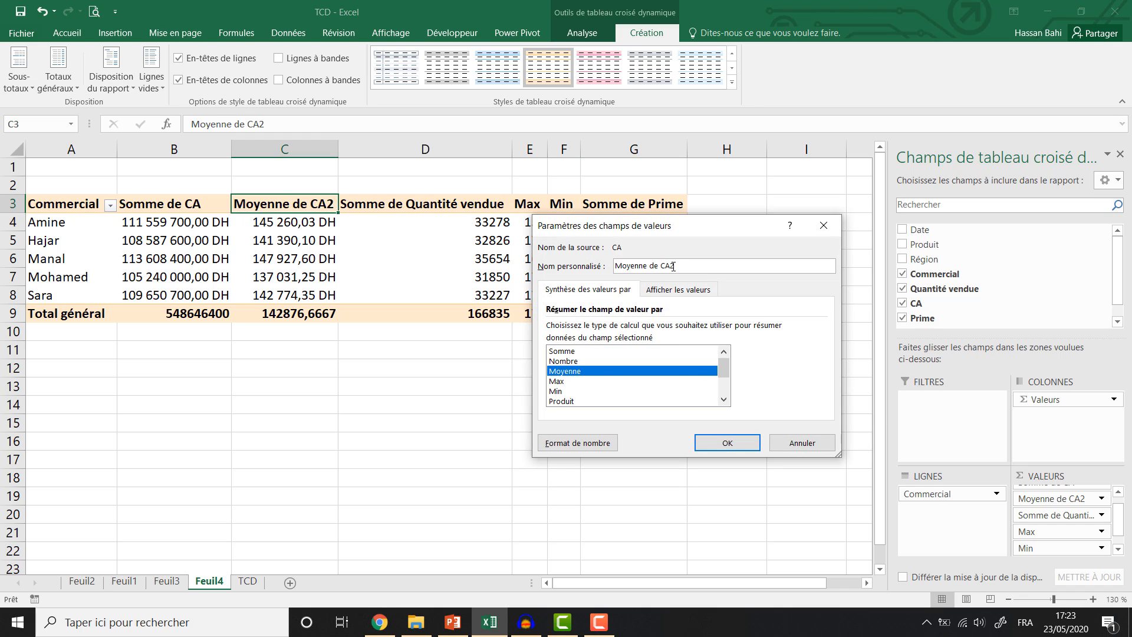
pyautogui.press('BackSpace')
pyautogui.click(737, 447)
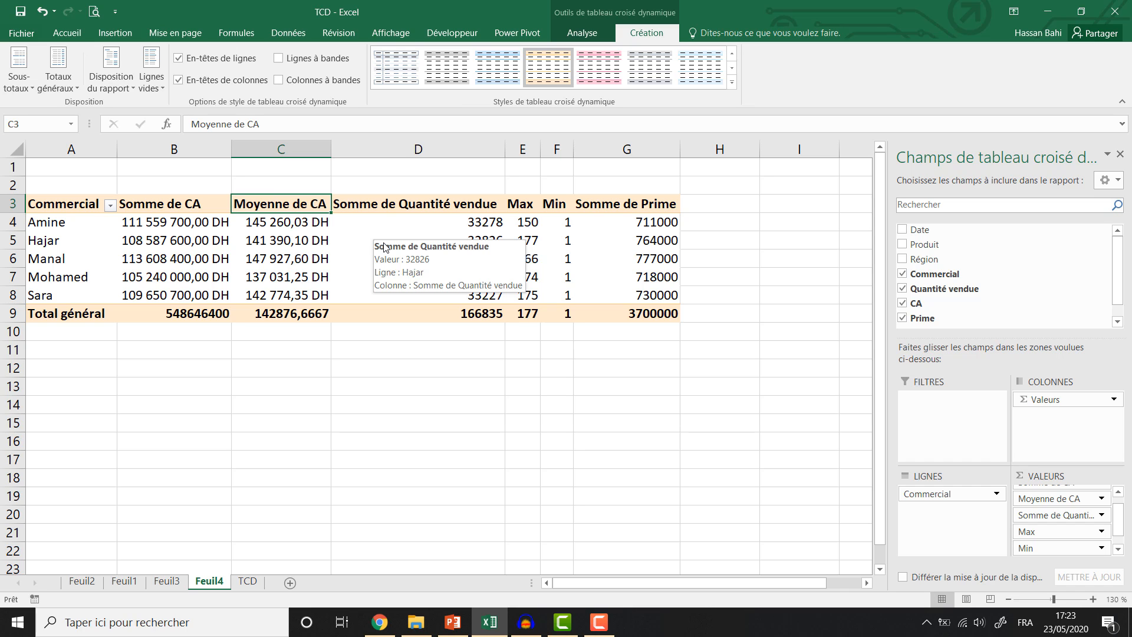
# Step: Create a pivot table on a new worksheet from the TCD sheet's data range A1:G3841
pyautogui.click(248, 582)
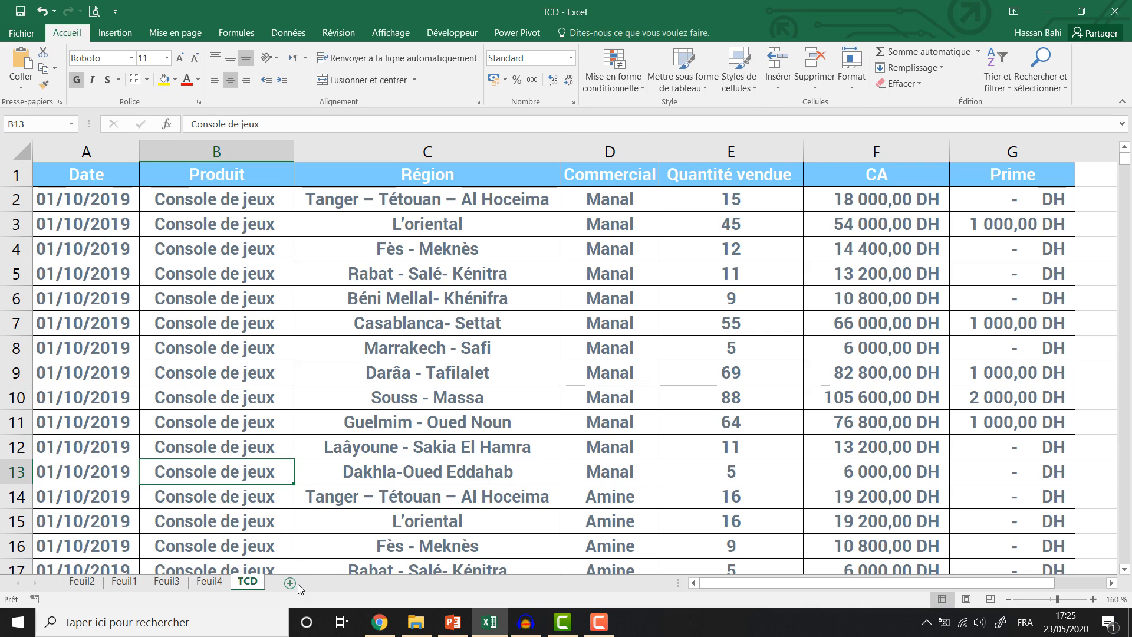
pyautogui.click(112, 34)
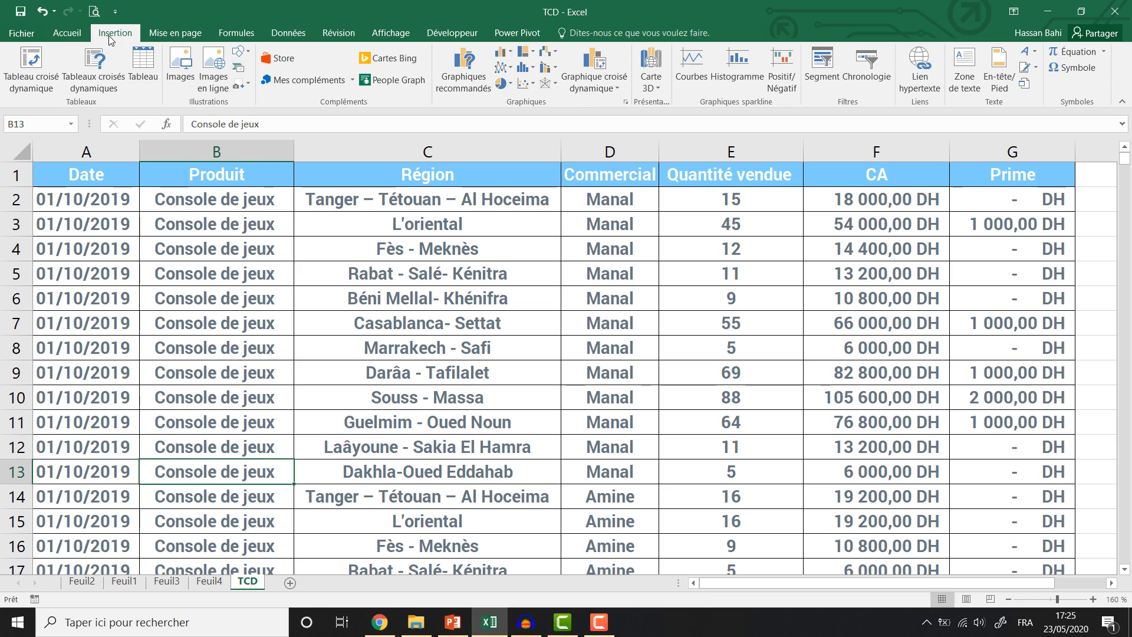
pyautogui.click(31, 68)
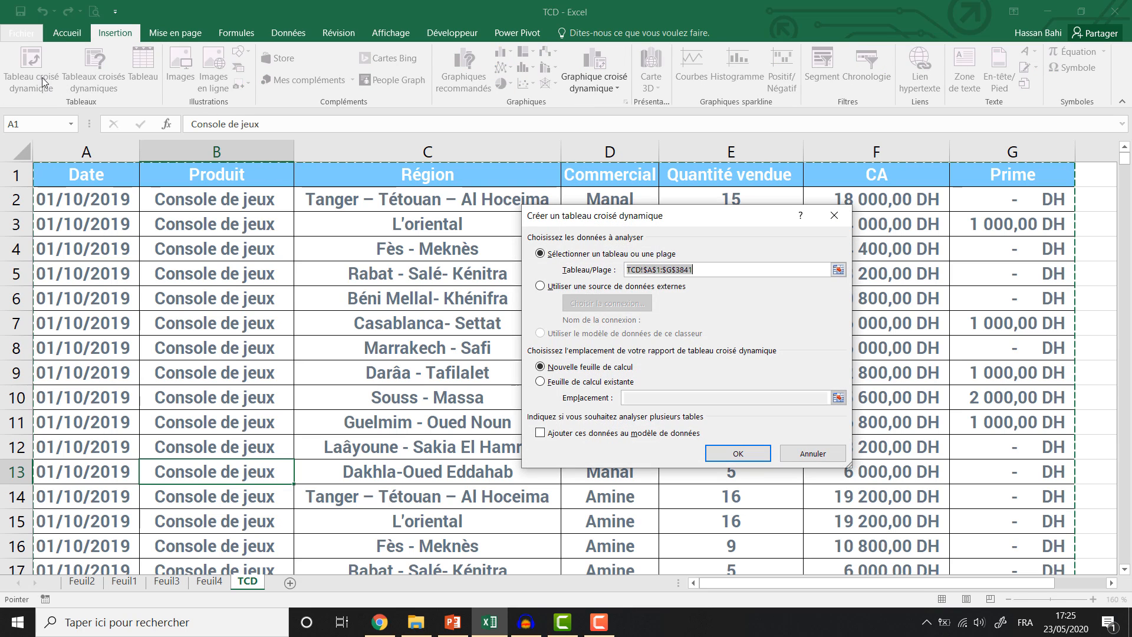
pyautogui.click(737, 453)
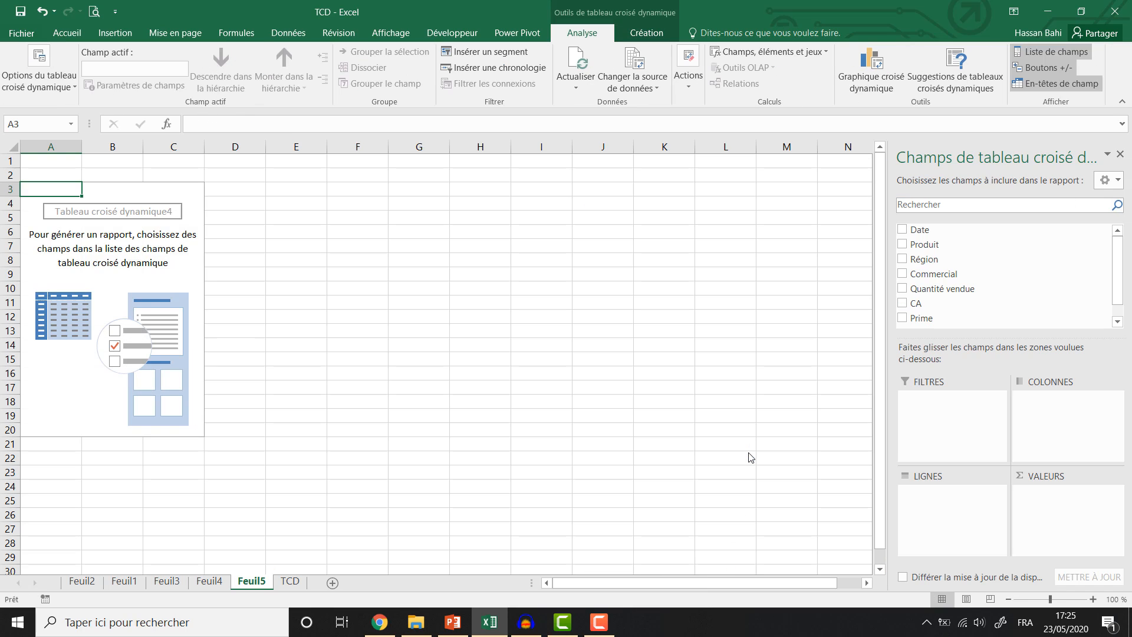
# Step: Add Date to the pivot table's rows and expand 2019 and its Trimestre4 down to months
pyautogui.moveTo(929, 236); pyautogui.dragTo(946, 503)
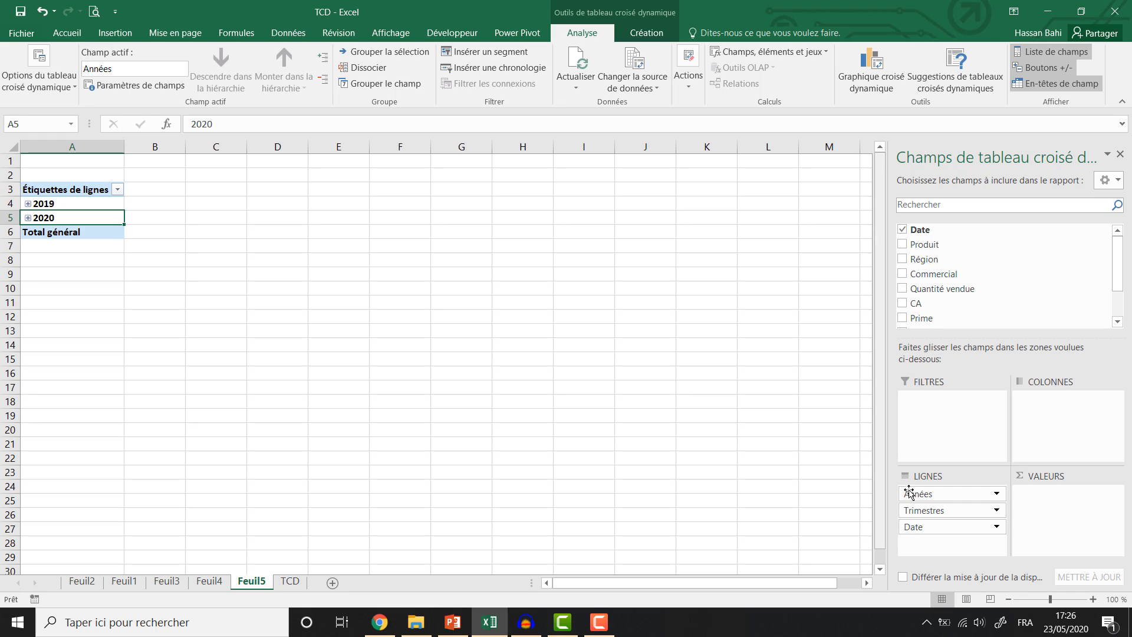
pyautogui.click(27, 204)
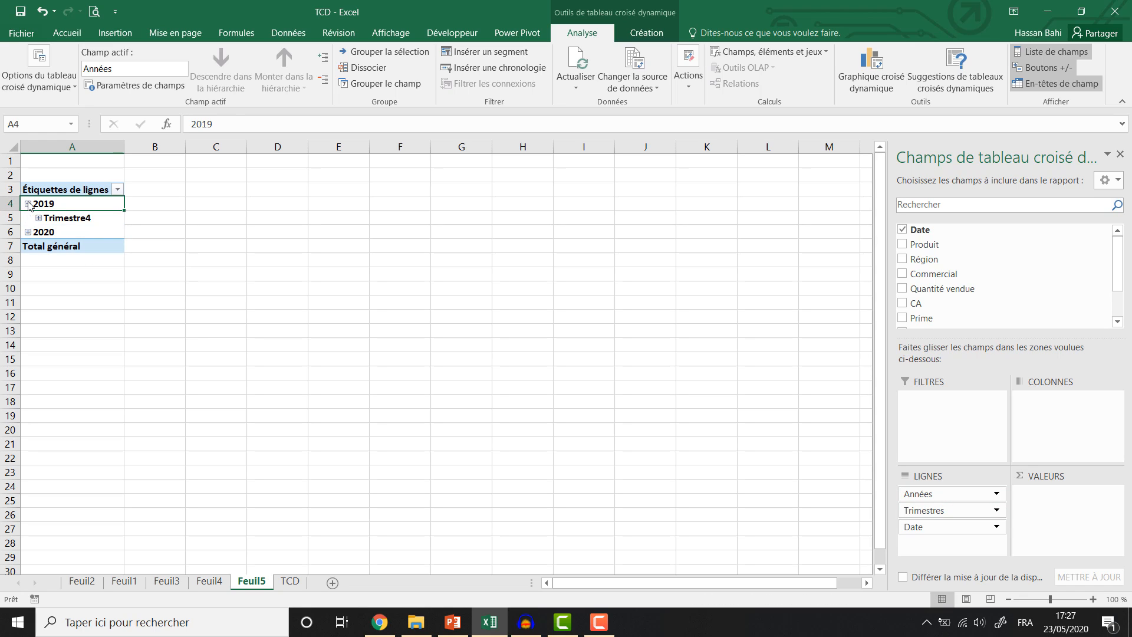
pyautogui.click(38, 219)
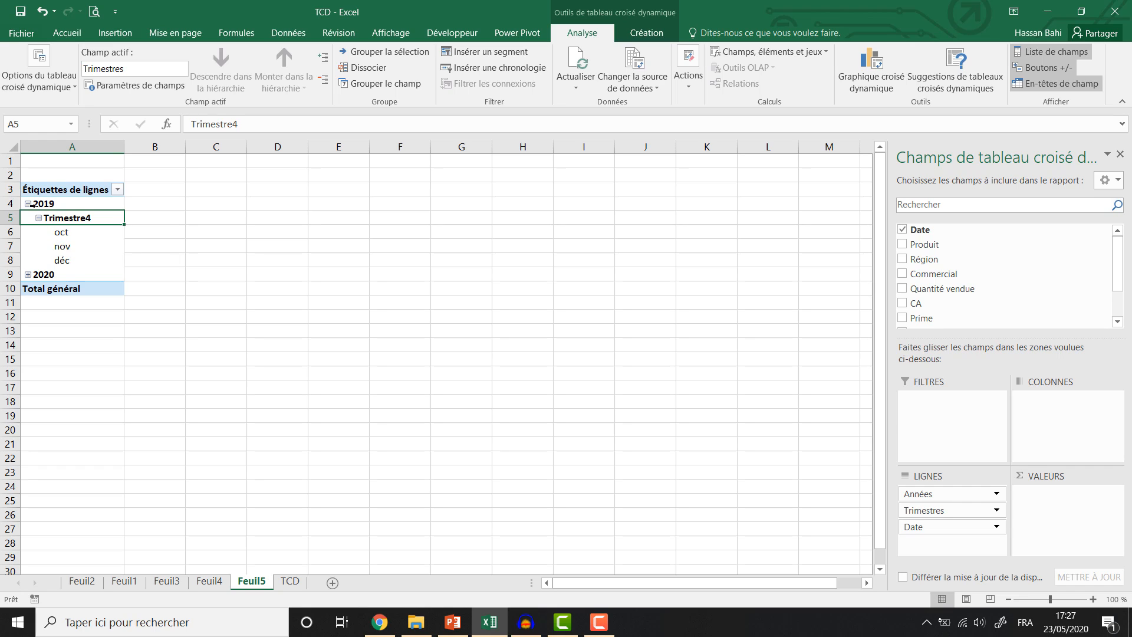
# Step: Remove the Trimestres field from the rows and hide the pivot table's expand/collapse (+/-) buttons
pyautogui.click(996, 511)
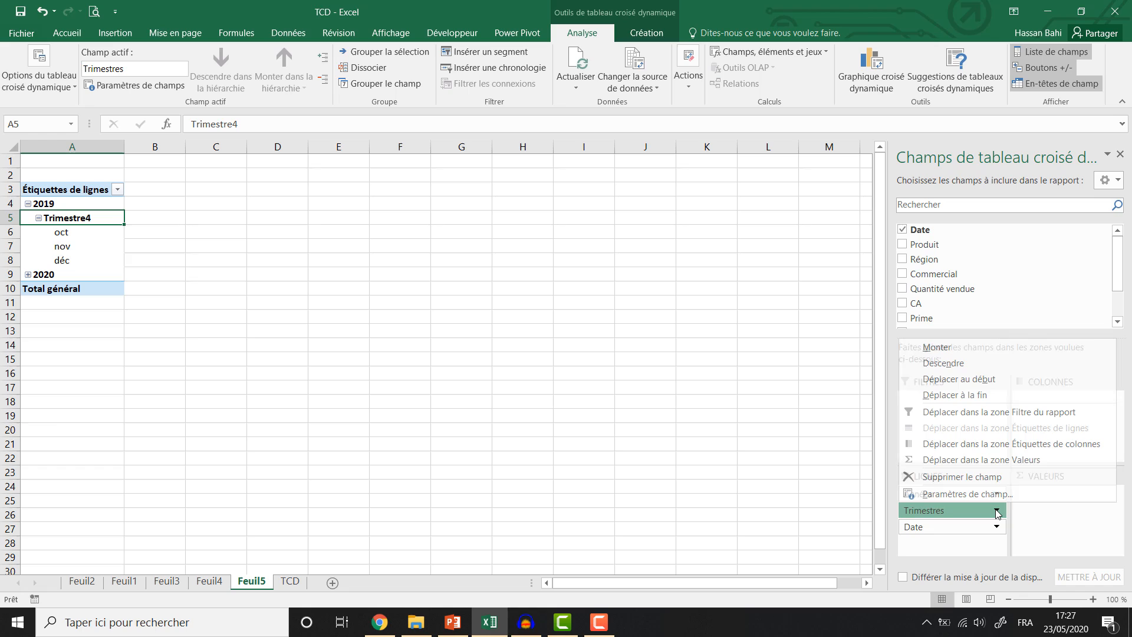
pyautogui.click(977, 477)
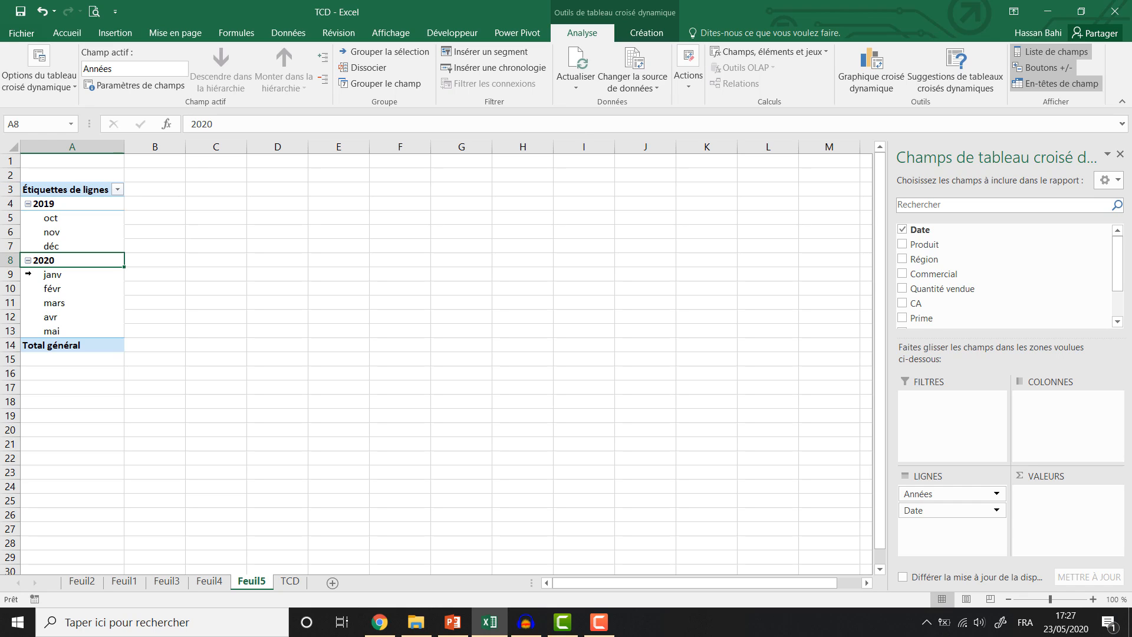
pyautogui.click(1044, 71)
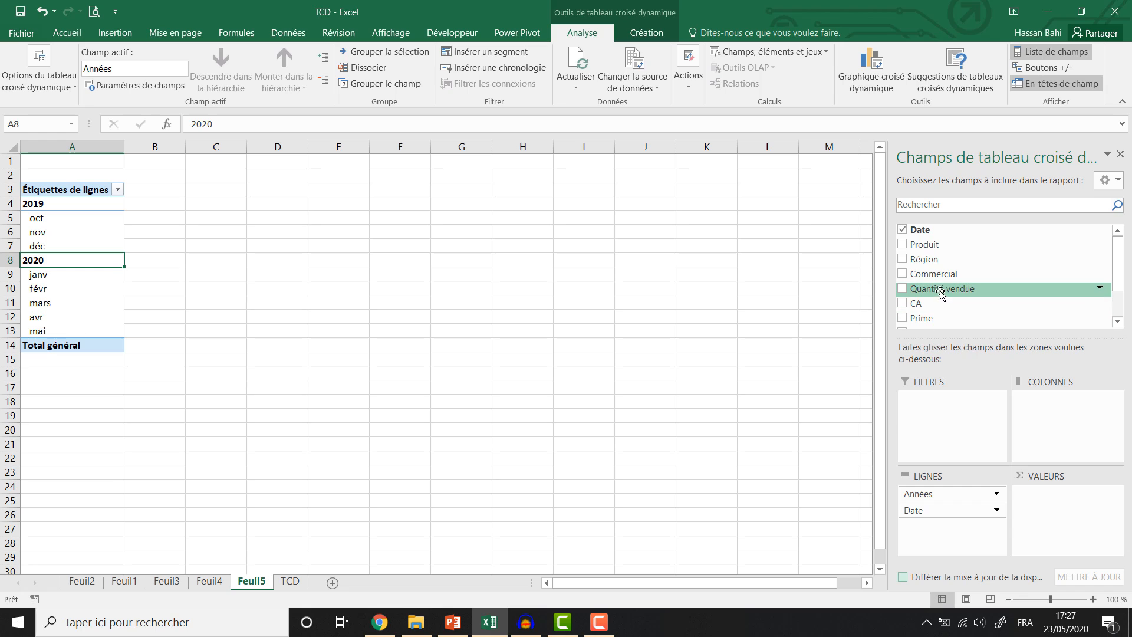
# Step: Add CA to the pivot table's values as a sum and Produit to its columns
pyautogui.scroll(-1, 937, 303)
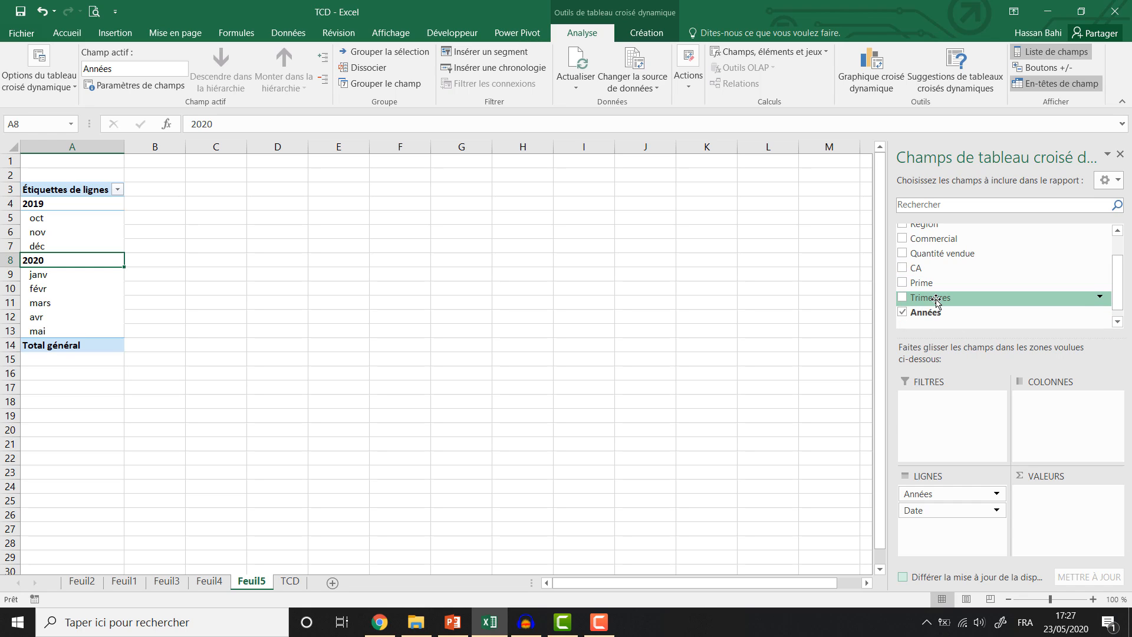
pyautogui.moveTo(935, 270); pyautogui.dragTo(1059, 506)
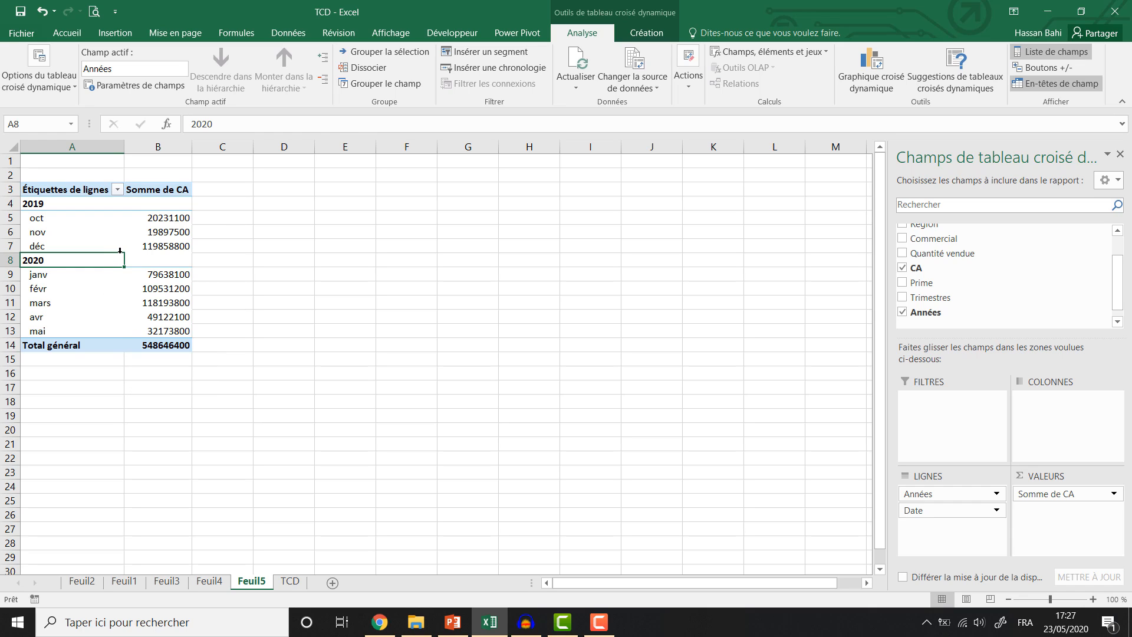
pyautogui.scroll(2, 975, 276)
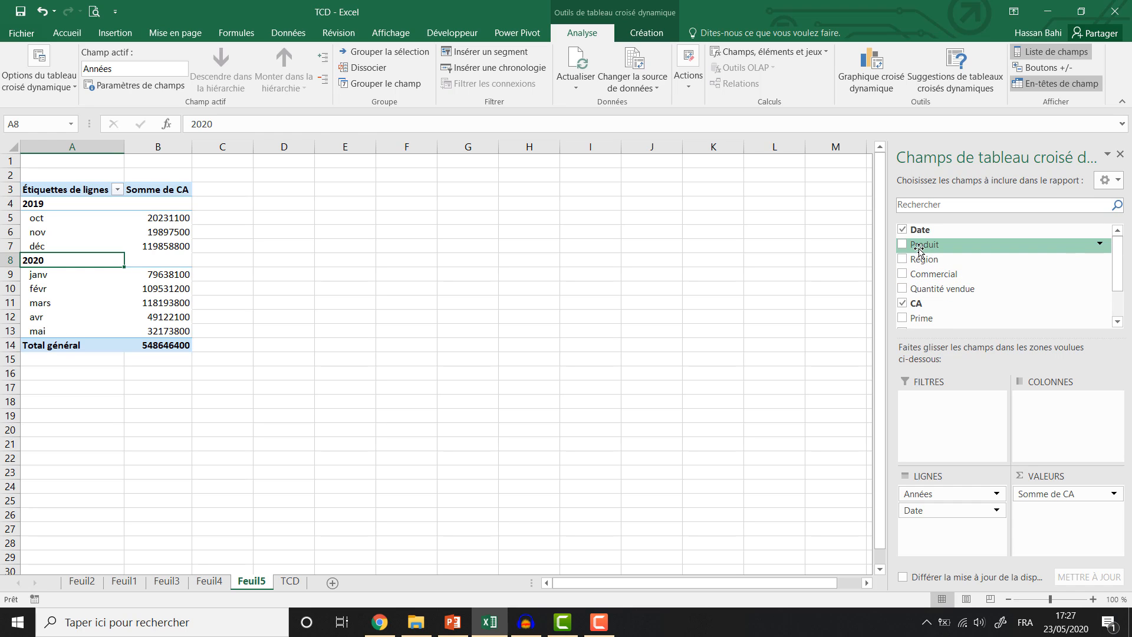
pyautogui.moveTo(924, 246); pyautogui.dragTo(1045, 411)
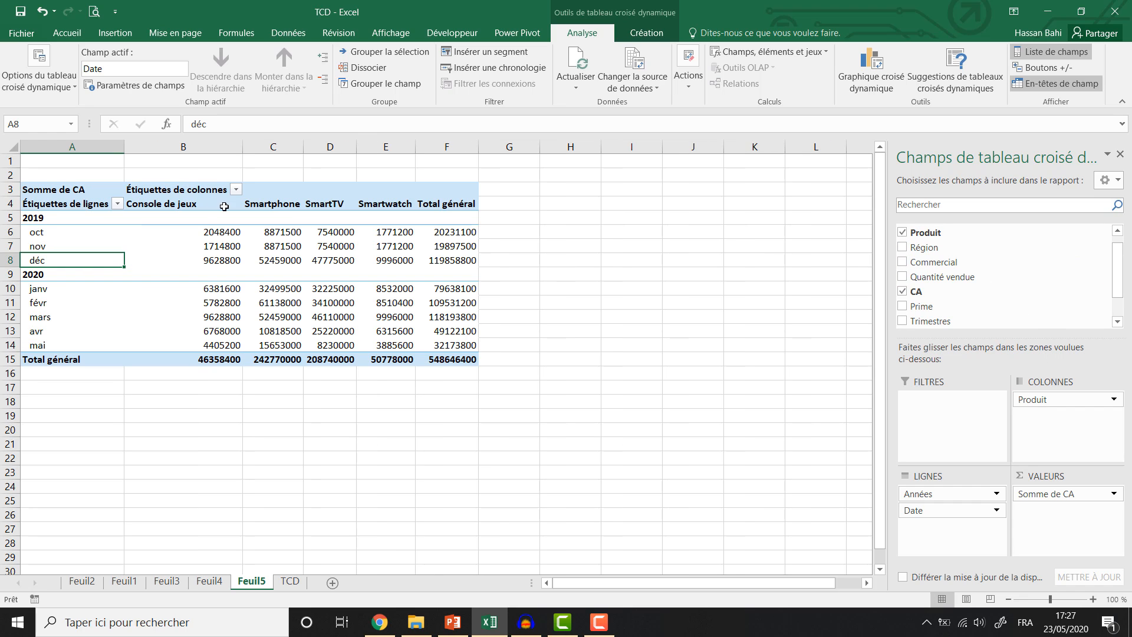
pyautogui.moveTo(269, 255)
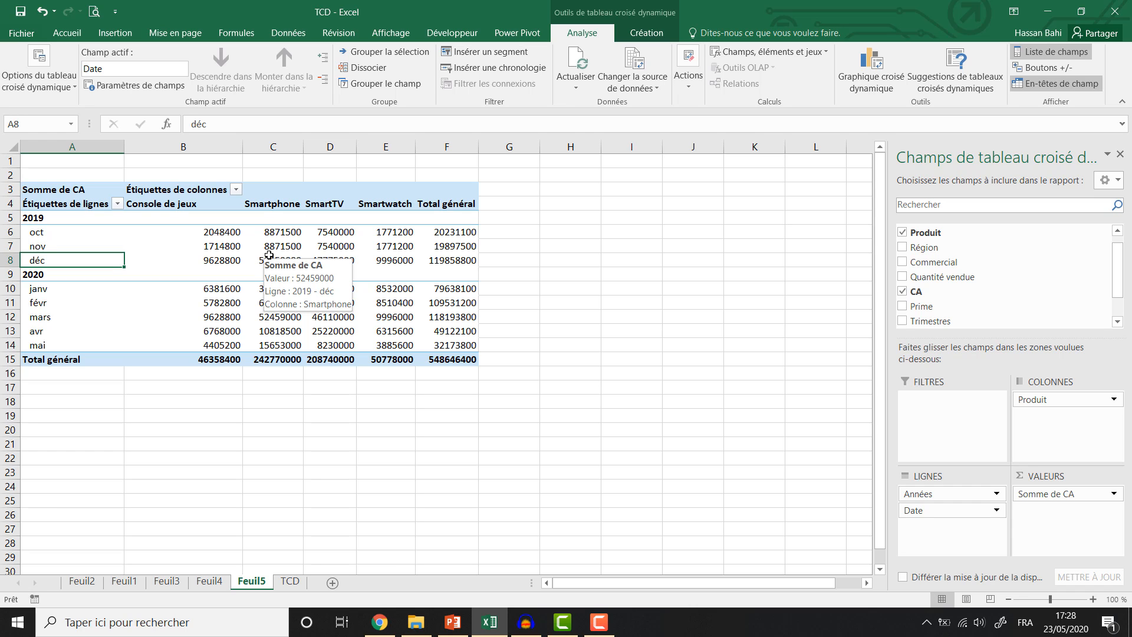
# Step: Create another pivot table on a new worksheet from the TCD sheet's data range A1:G3841
pyautogui.click(294, 583)
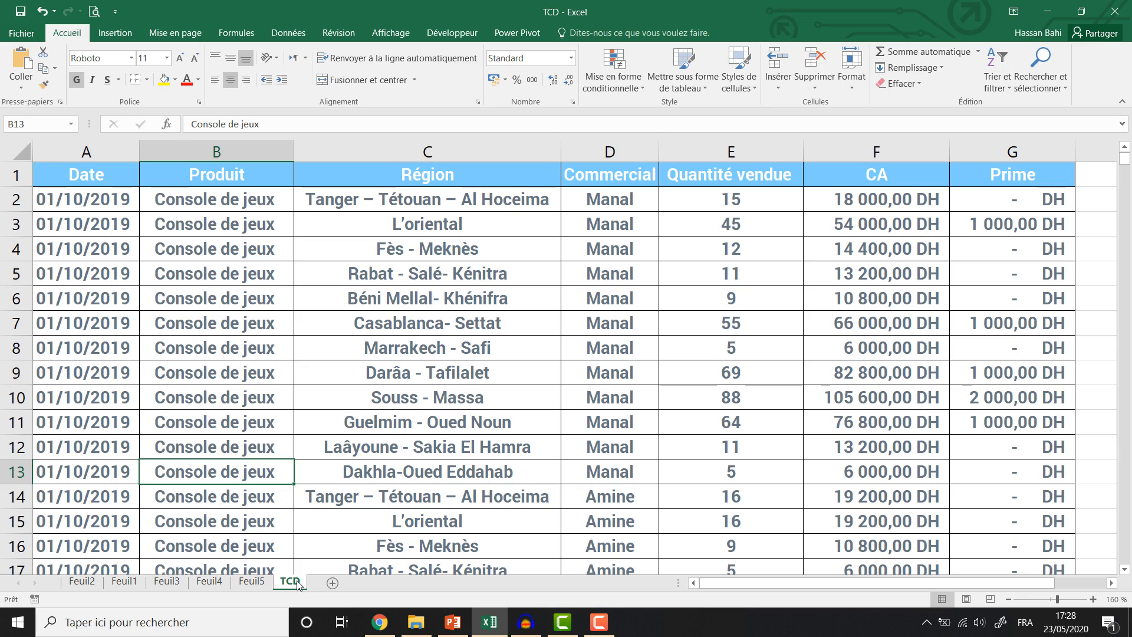
pyautogui.click(339, 427)
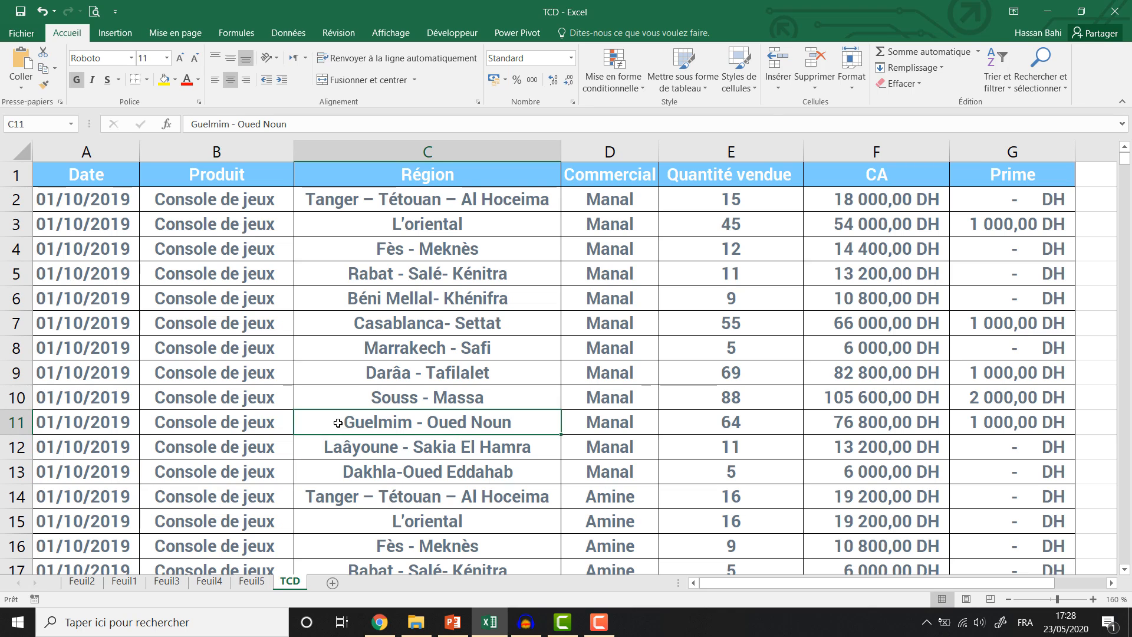
pyautogui.click(115, 33)
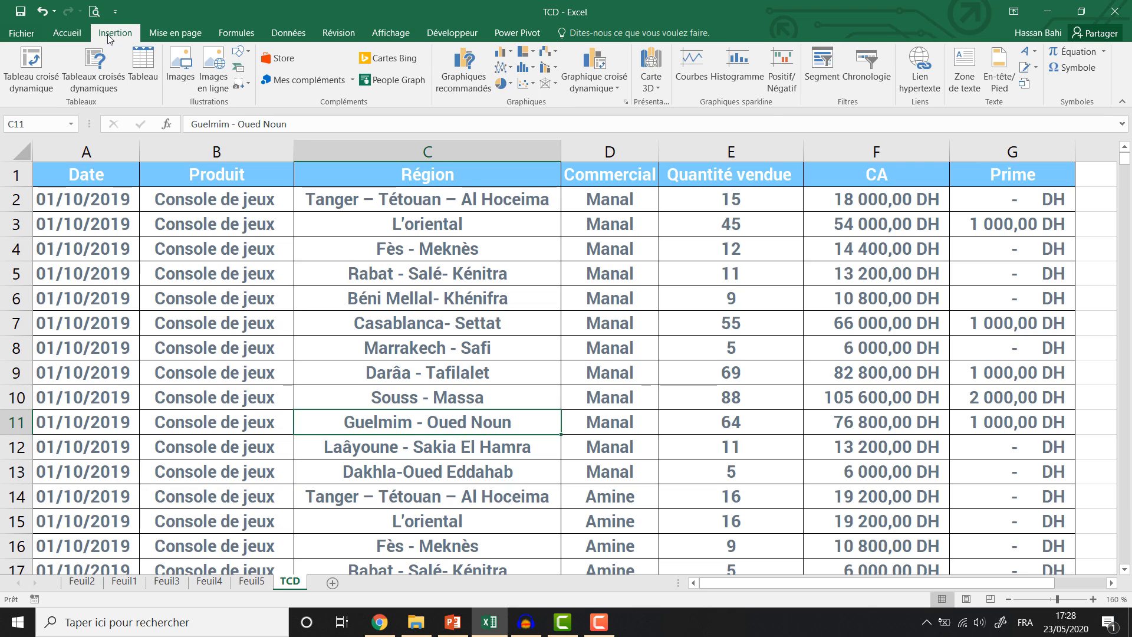
pyautogui.click(47, 75)
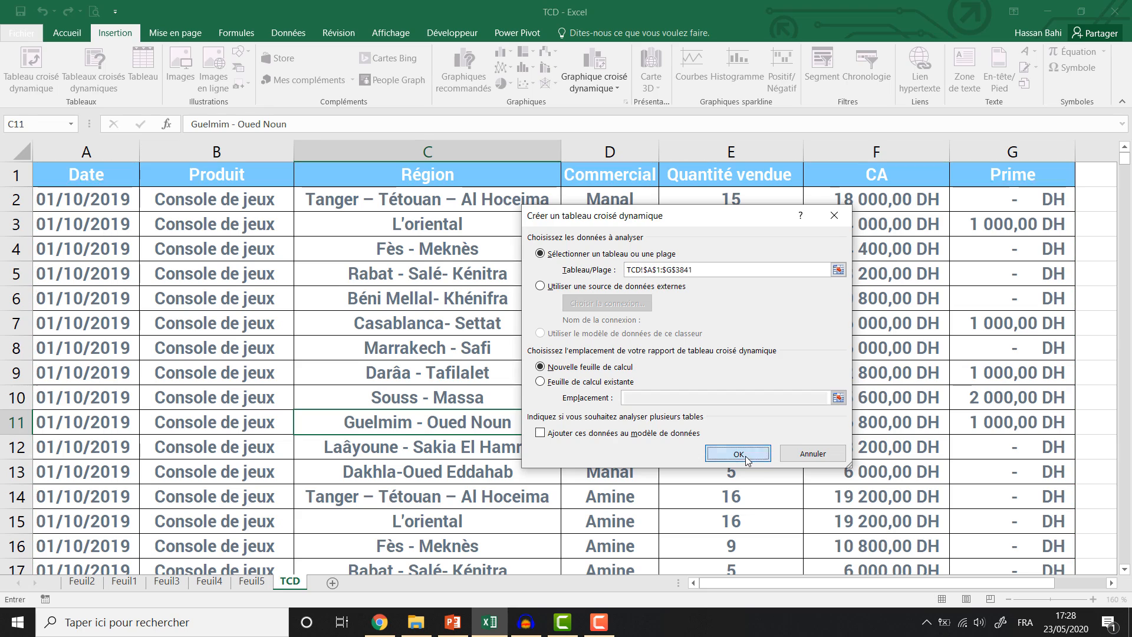
pyautogui.click(739, 453)
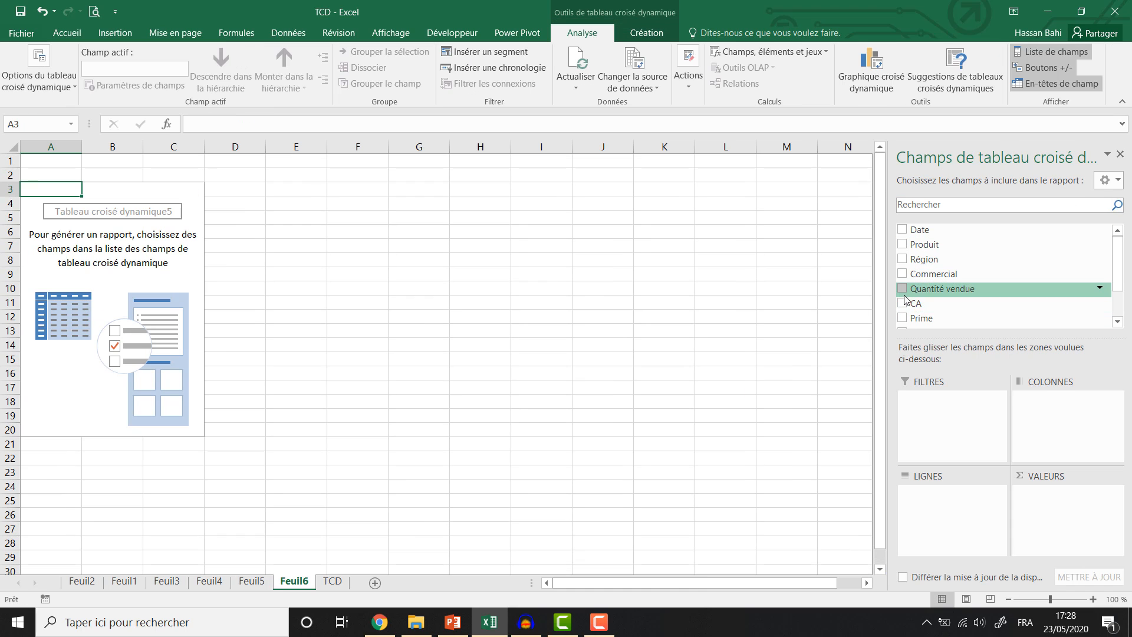
# Step: Add CA to the new pivot table's values as a sum, Région to its rows and Commercial to its columns
pyautogui.moveTo(915, 303); pyautogui.dragTo(1075, 511)
pyautogui.moveTo(929, 260); pyautogui.dragTo(944, 507)
pyautogui.scroll(-1, 929, 258)
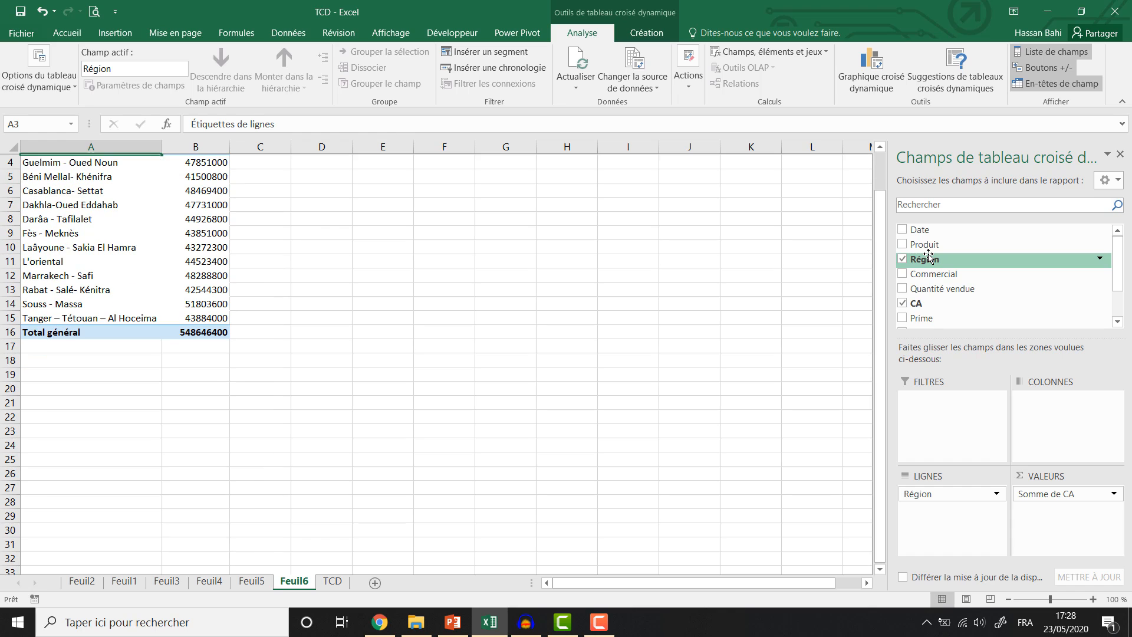
pyautogui.moveTo(933, 275); pyautogui.dragTo(1044, 404)
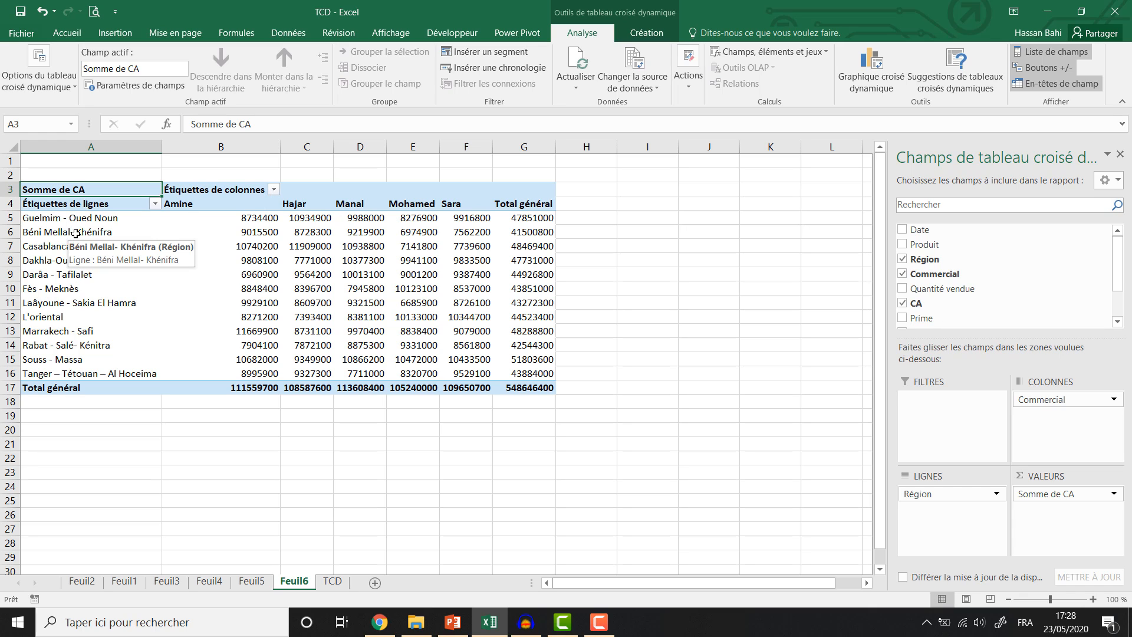
# Step: Filter the pivot table's row labels to show only Béni Mellal- Khénifra and Casablanca- Settat
pyautogui.click(156, 205)
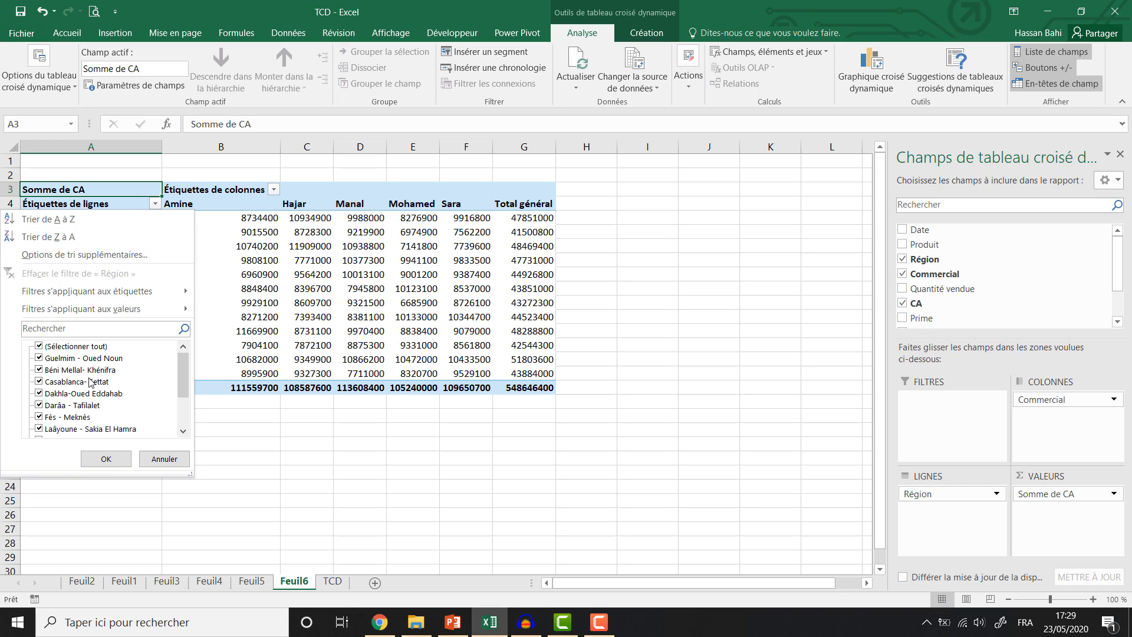
pyautogui.click(39, 347)
pyautogui.click(39, 370)
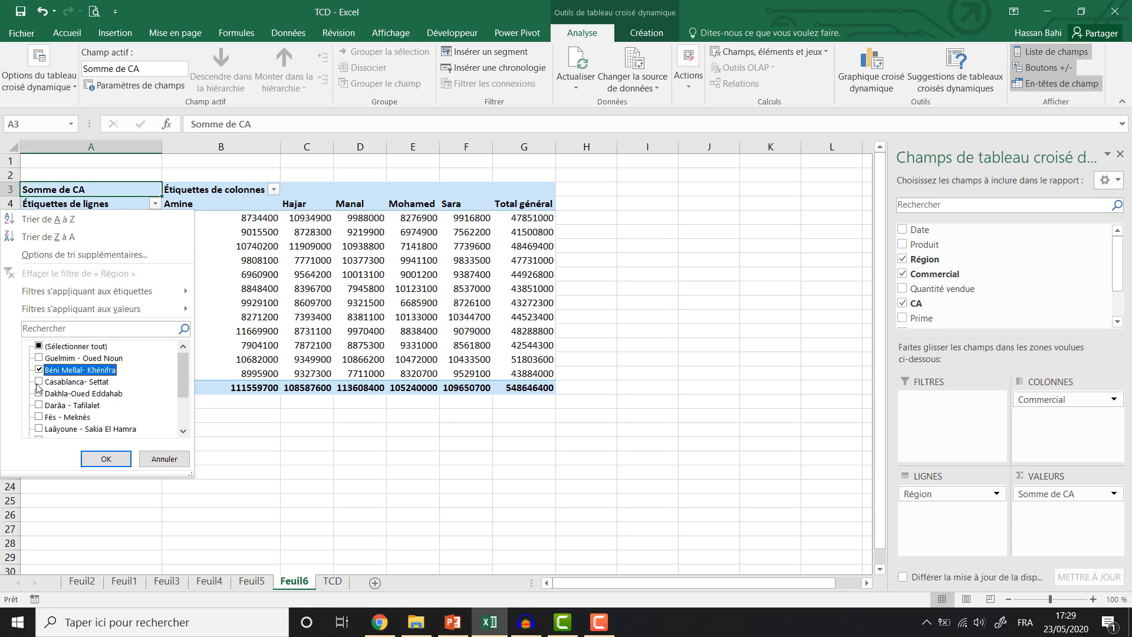
pyautogui.click(39, 382)
pyautogui.click(107, 459)
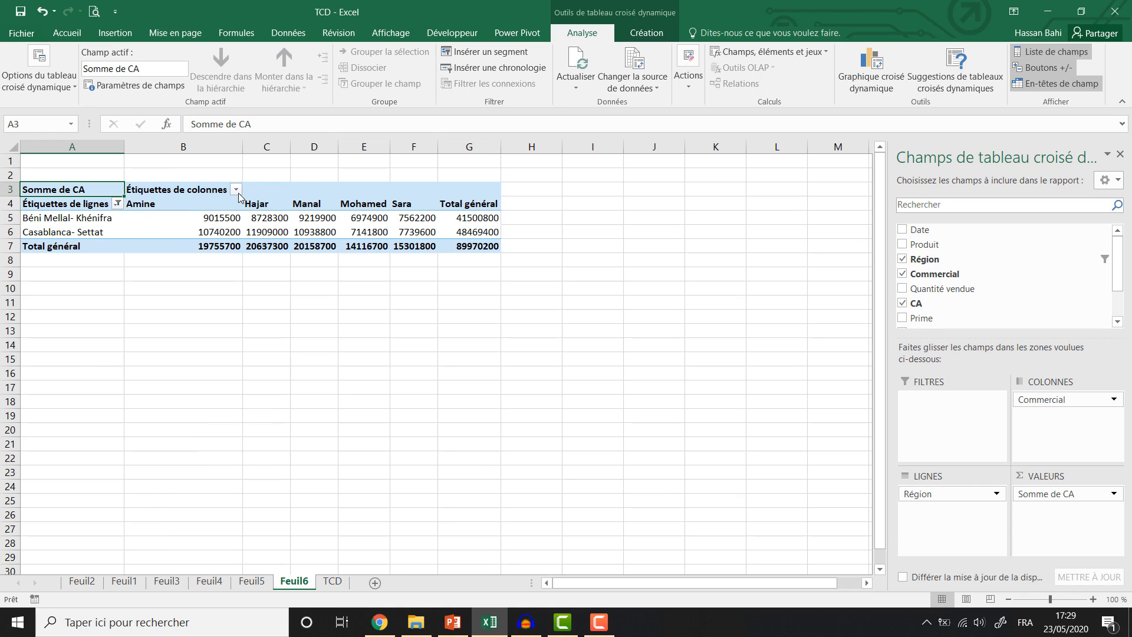
# Step: Filter the pivot table's column labels to show only the first two salespeople
pyautogui.click(236, 190)
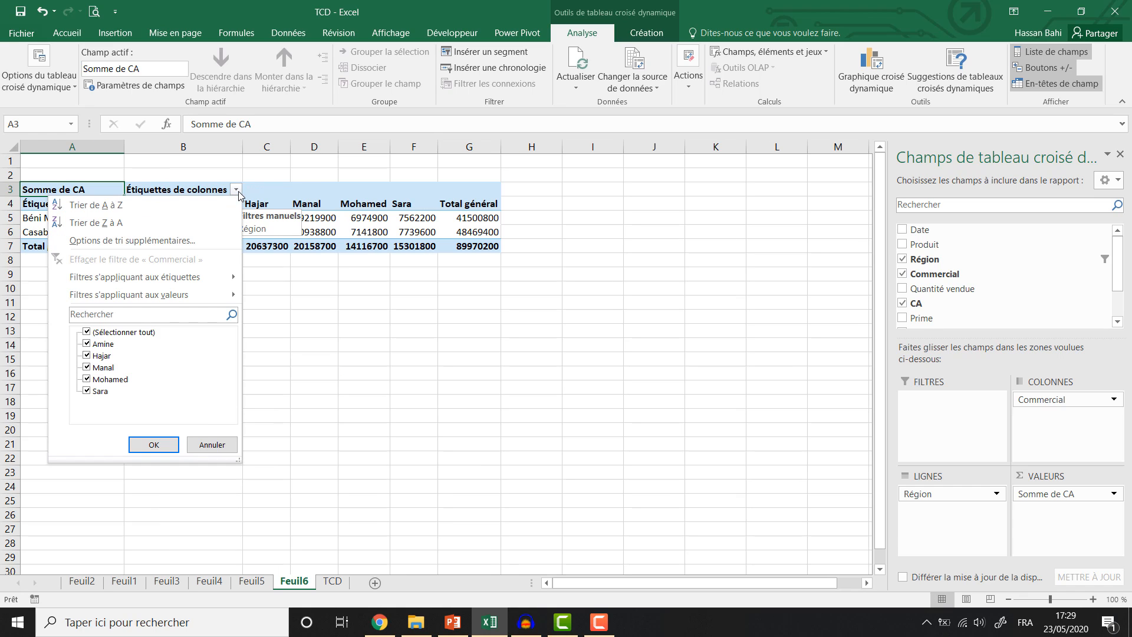
pyautogui.click(86, 332)
pyautogui.click(86, 343)
pyautogui.click(87, 356)
pyautogui.click(153, 445)
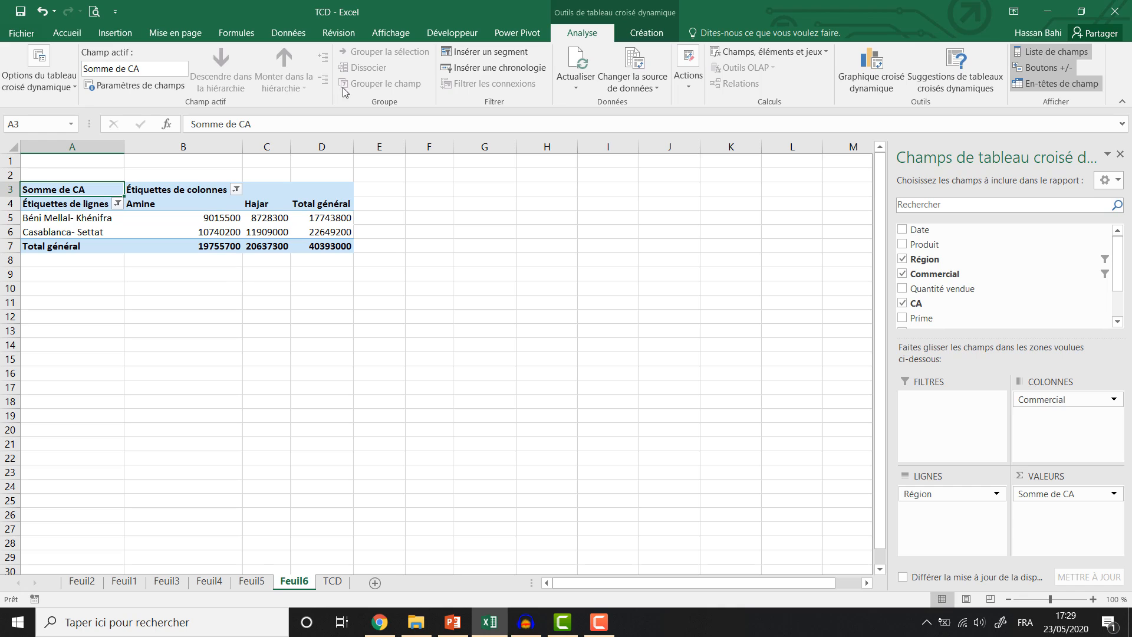
# Step: Insert a slicer for the Région field and place it beside the pivot table
pyautogui.click(475, 55)
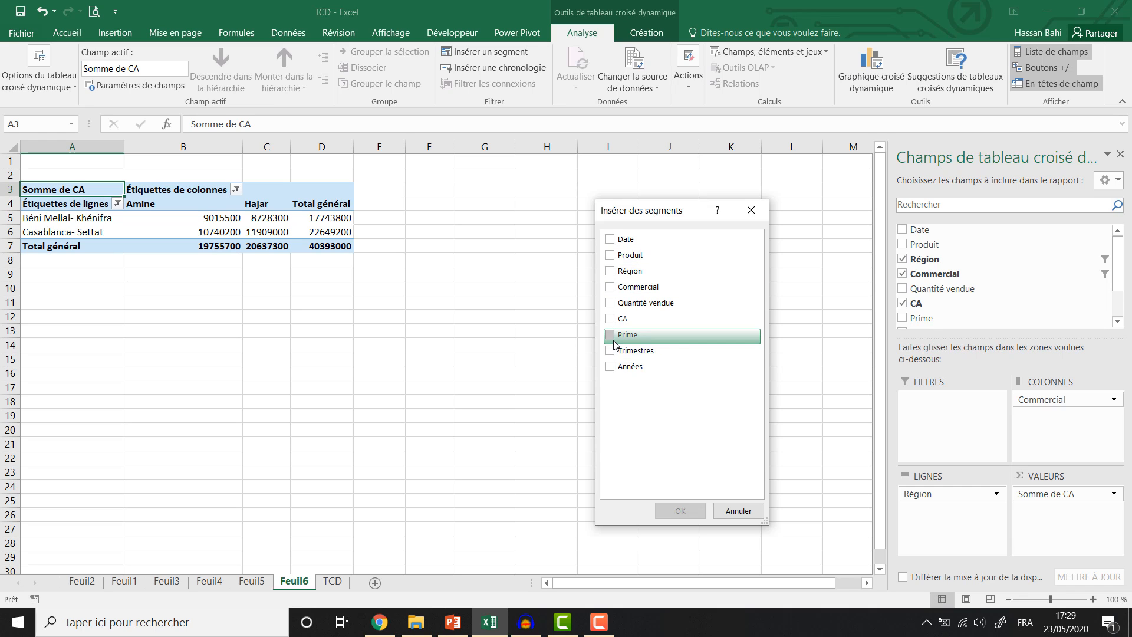
pyautogui.click(613, 276)
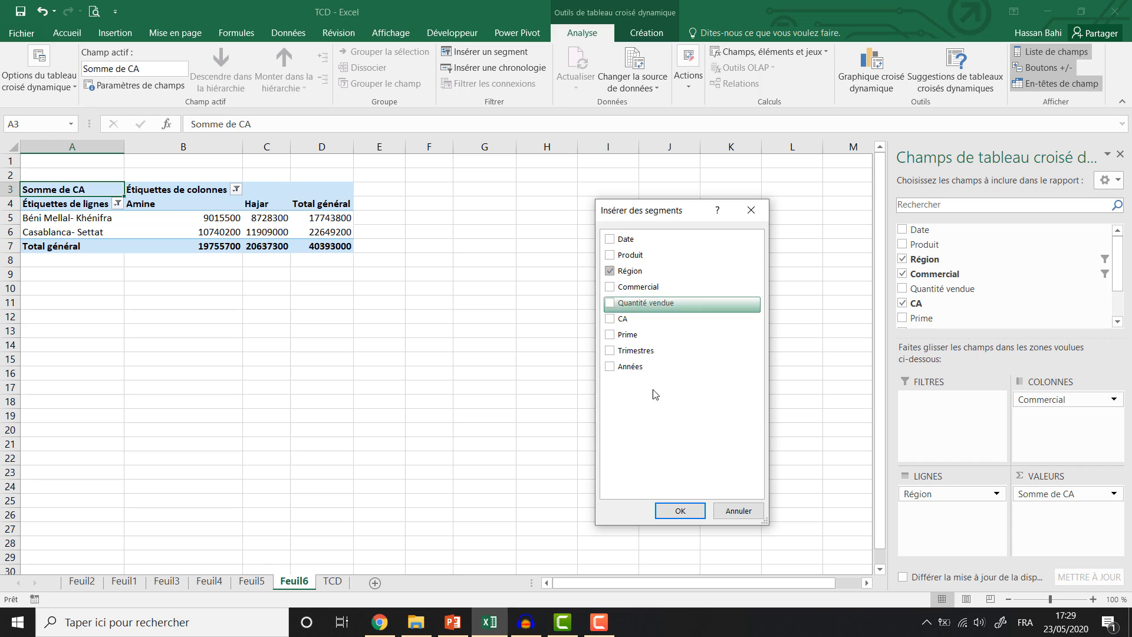
pyautogui.click(679, 510)
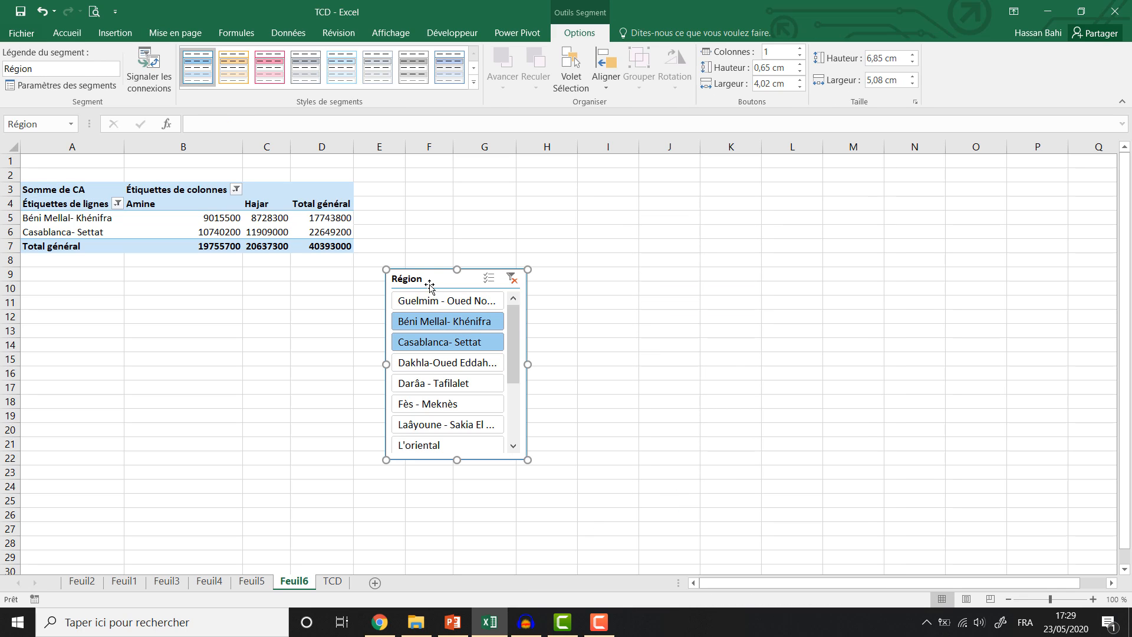
pyautogui.moveTo(429, 281); pyautogui.dragTo(412, 195)
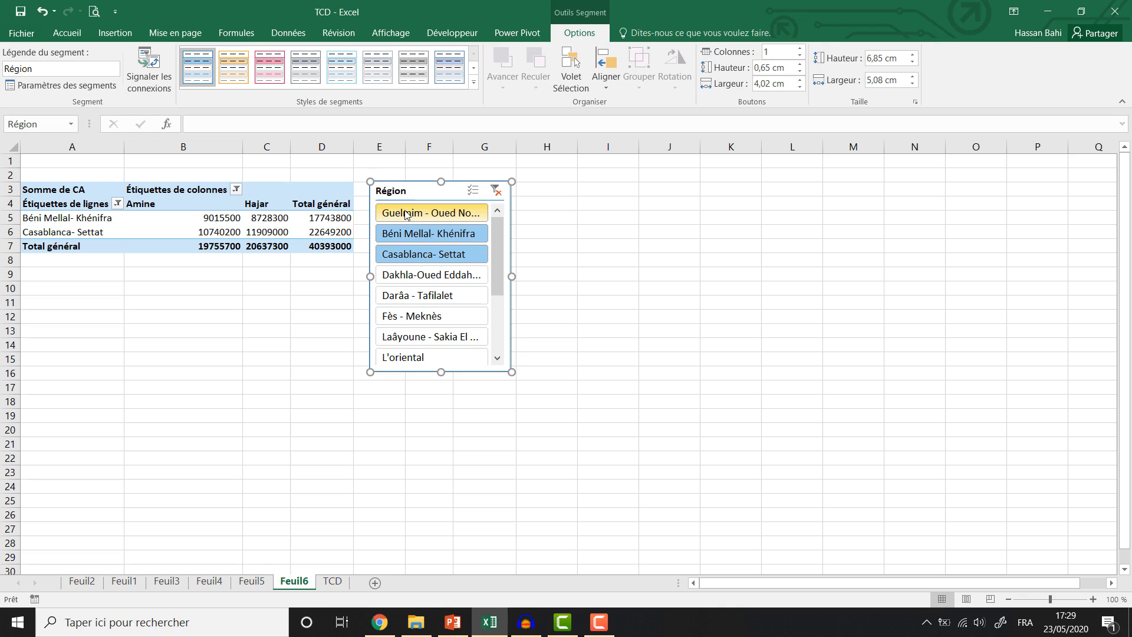
# Step: Use the Région slicer to show Guelmim, Béni Mellal and Casablanca one at a time, and the range from Casablanca- Settat to Darâa - Tafilalet
pyautogui.click(406, 214)
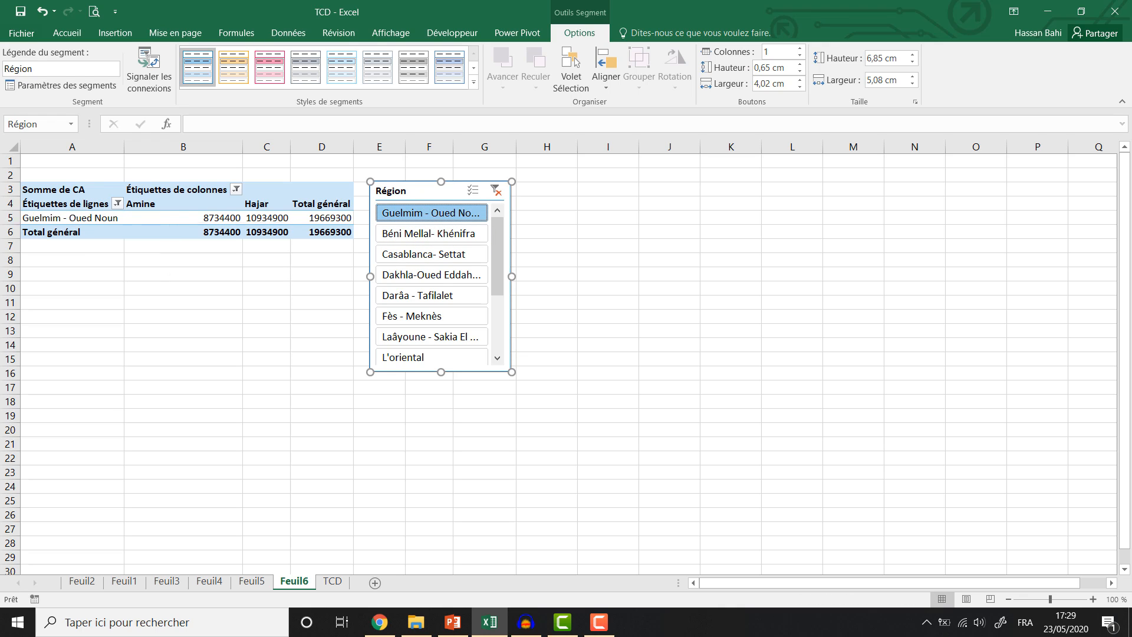
pyautogui.click(419, 236)
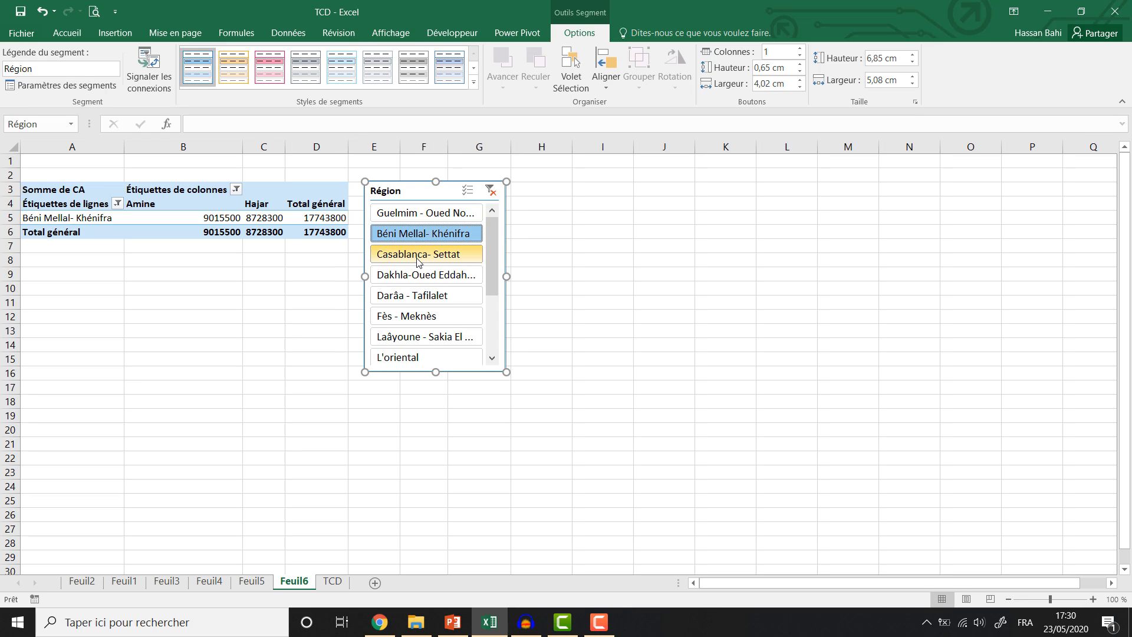
pyautogui.click(417, 258)
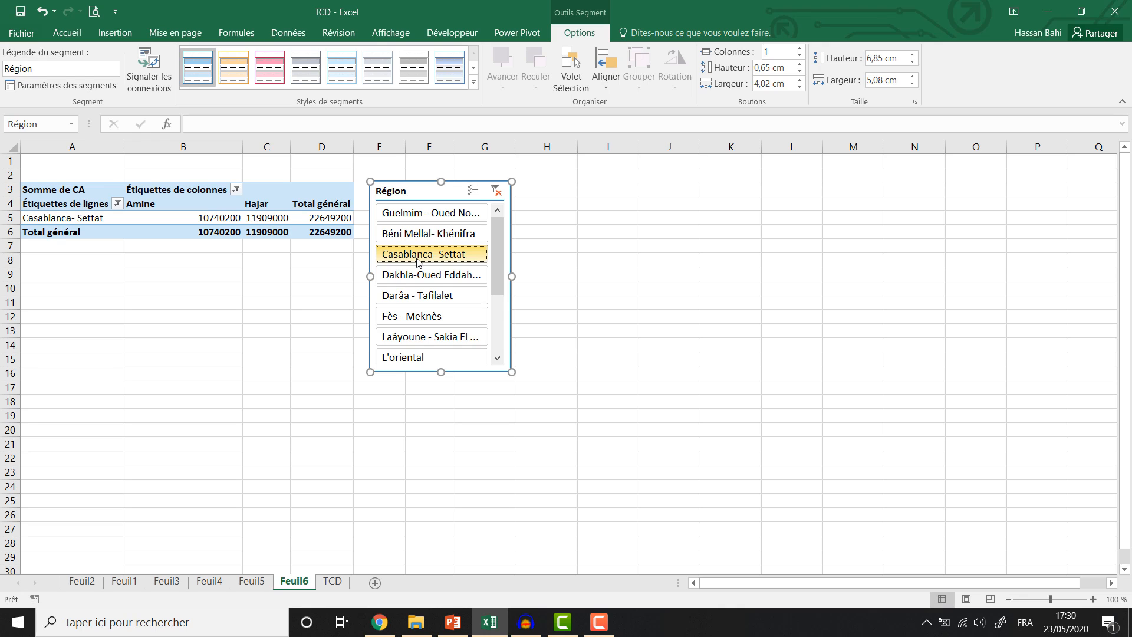
pyautogui.moveTo(416, 261); pyautogui.dragTo(417, 297)
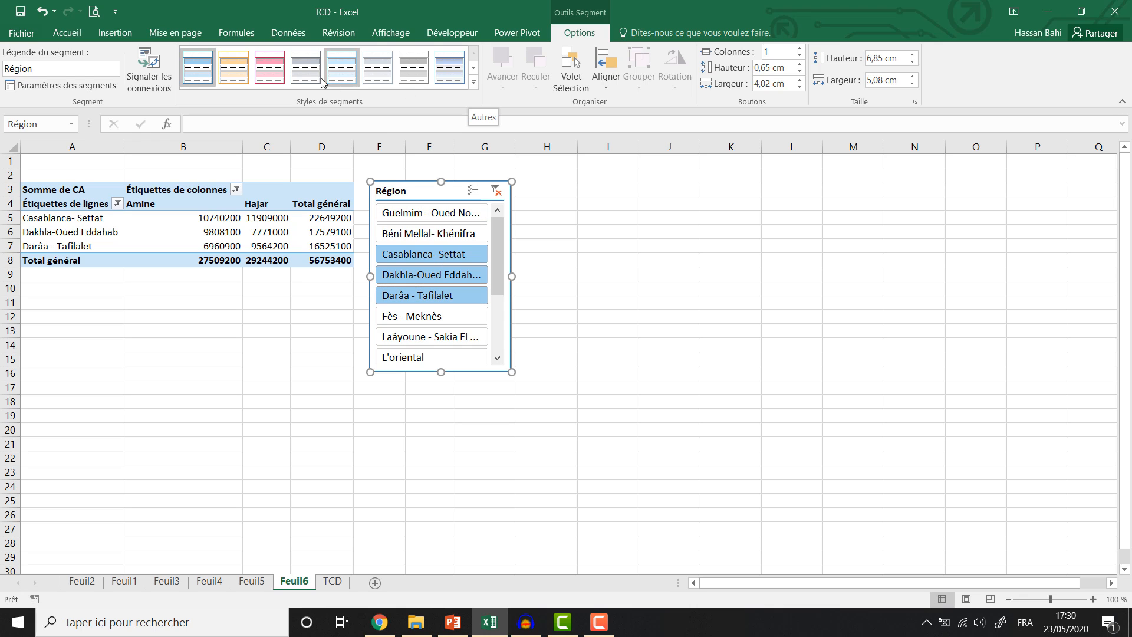
# Step: Apply the pink style to the Région slicer and arrange its buttons in 2 columns
pyautogui.click(262, 72)
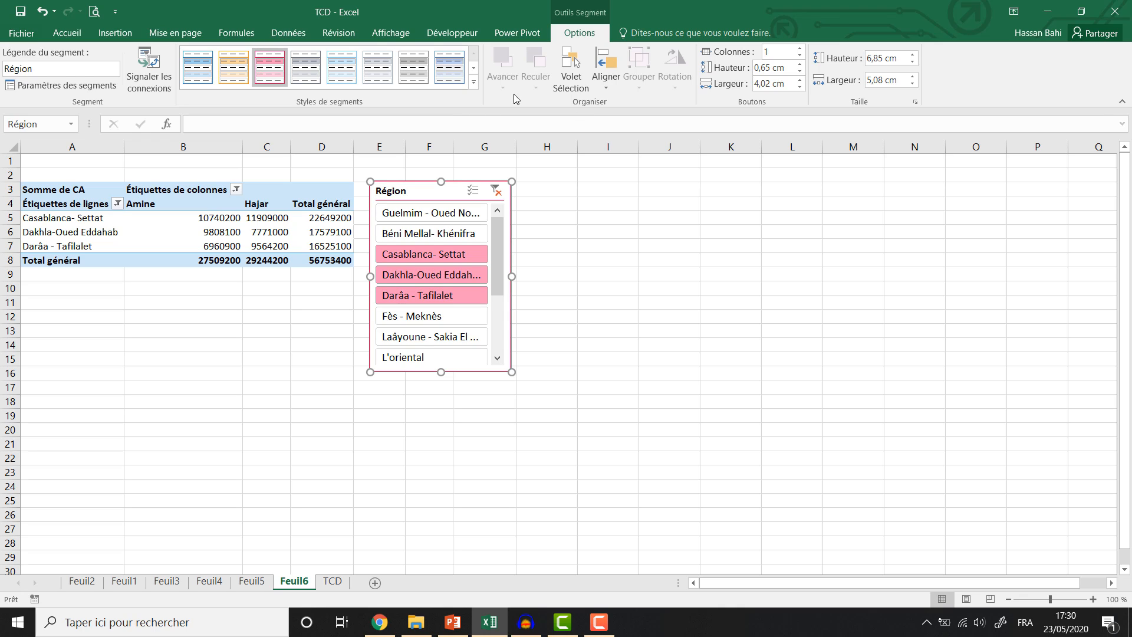
pyautogui.click(771, 54)
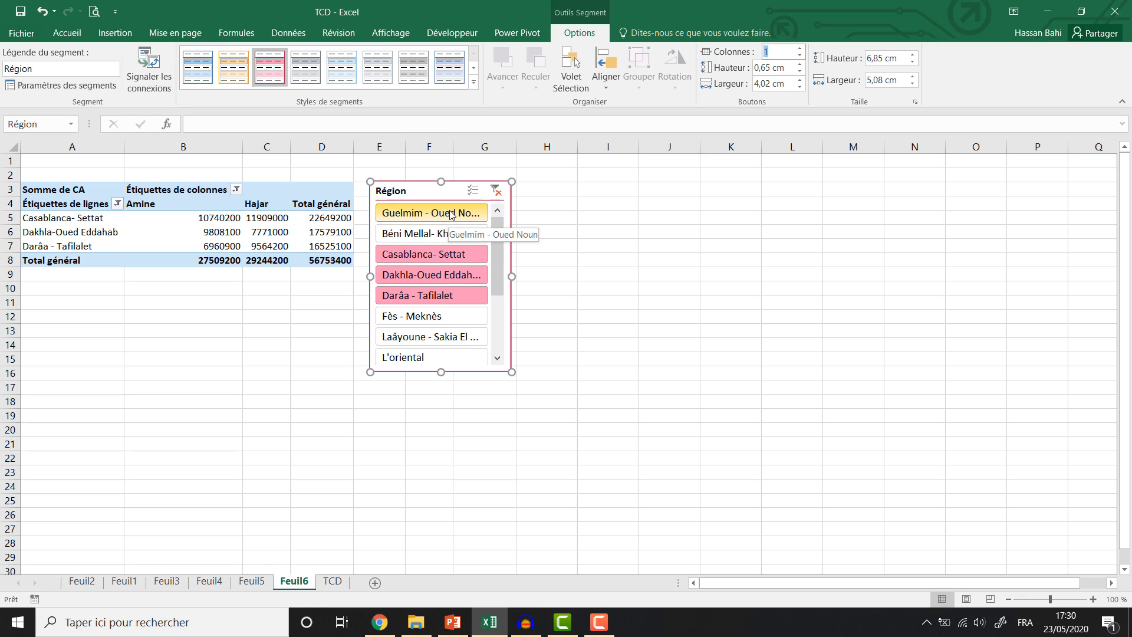
pyautogui.write('2')
# Step: Select Dakhla-Oued Eddahab, Darâa - Tafilalet and L'oriental together in the Région slicer, and clear its filter
pyautogui.click(432, 274)
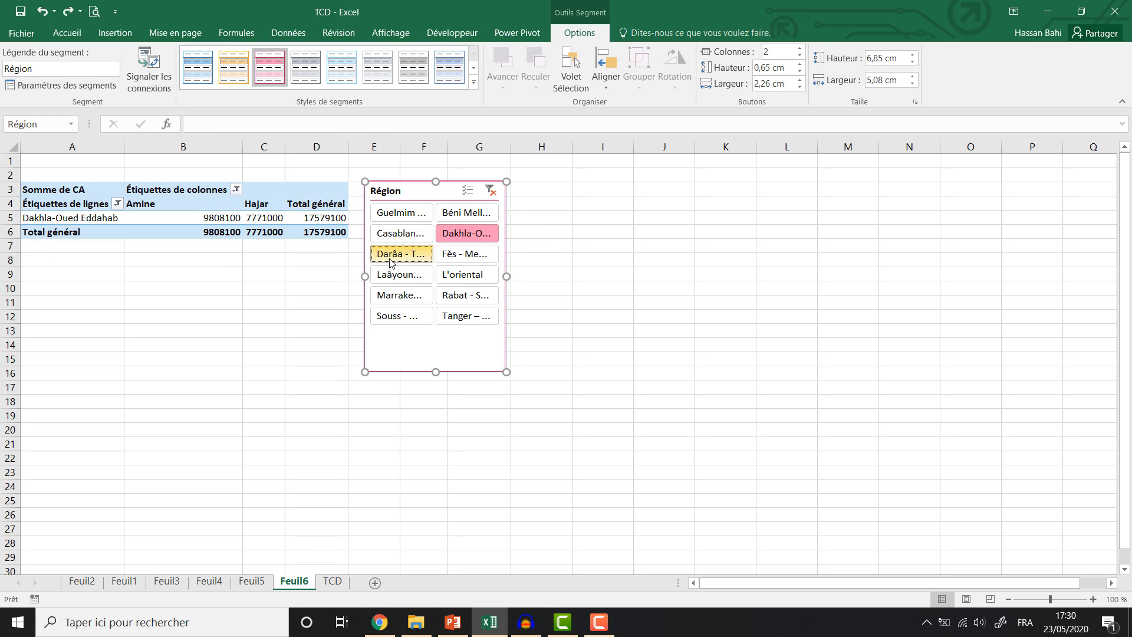
pyautogui.keyDown('ctrl'); pyautogui.click(401, 253); pyautogui.keyUp('ctrl')
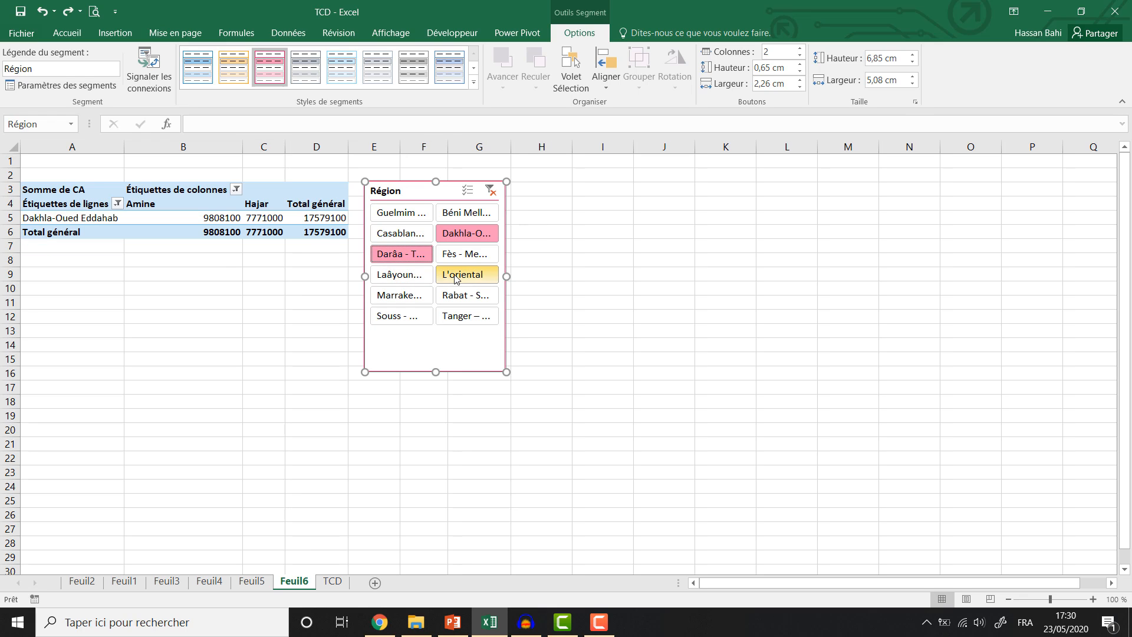
pyautogui.keyDown('ctrl'); pyautogui.click(452, 273); pyautogui.keyUp('ctrl')
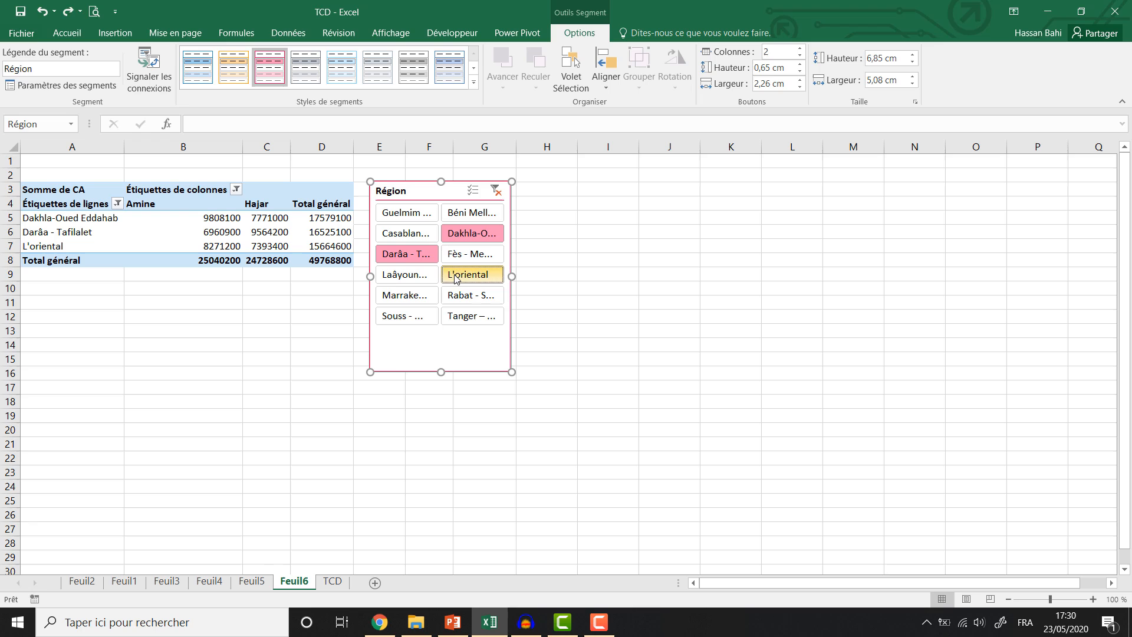
pyautogui.click(495, 190)
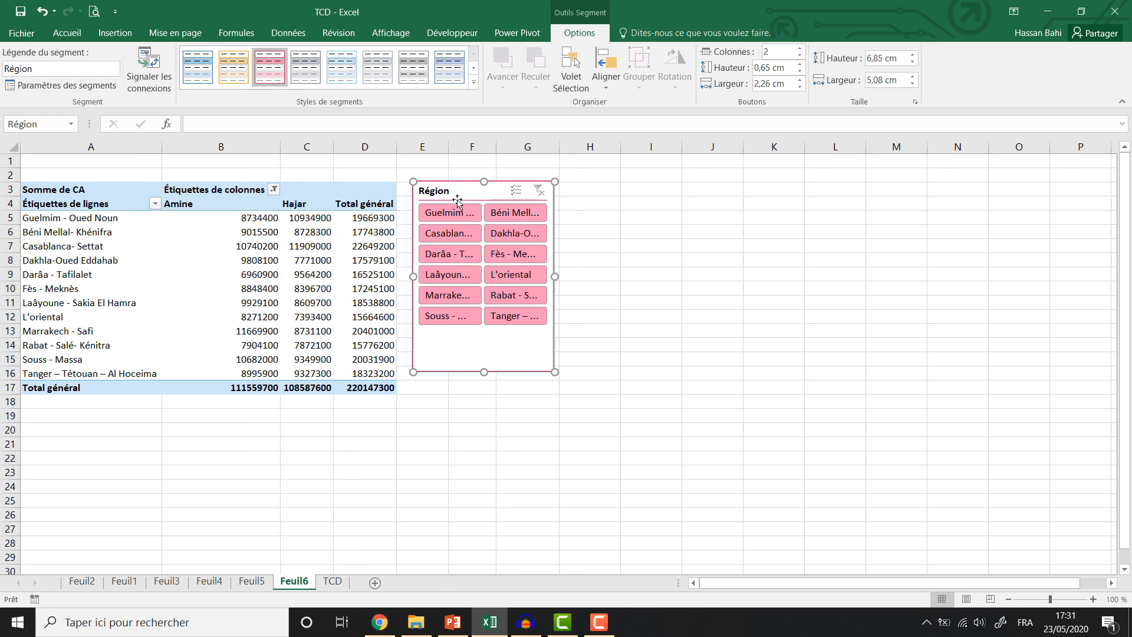
# Step: Insert a slicer for the Commercial field, place it beside the Région slicer and give it the grey style
pyautogui.click(311, 235)
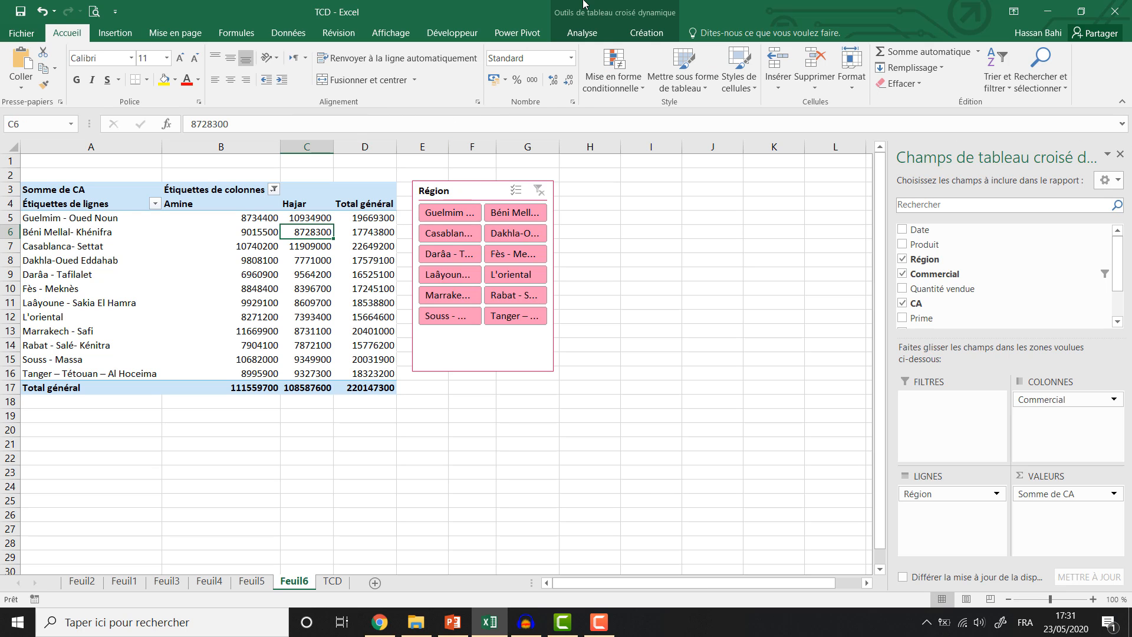
pyautogui.click(585, 34)
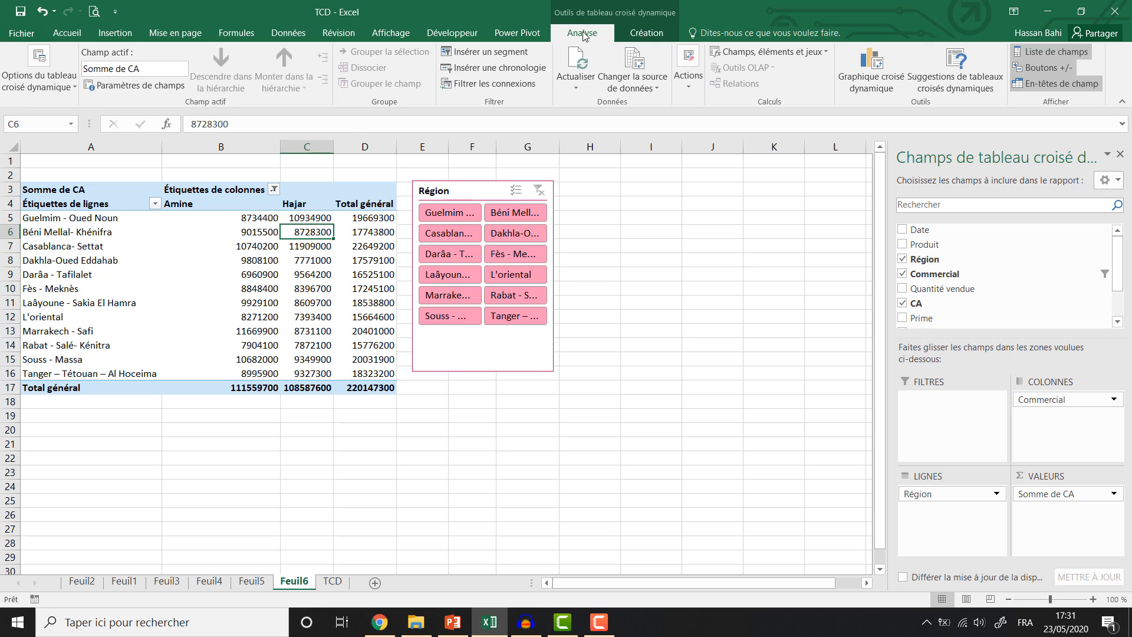
pyautogui.click(490, 53)
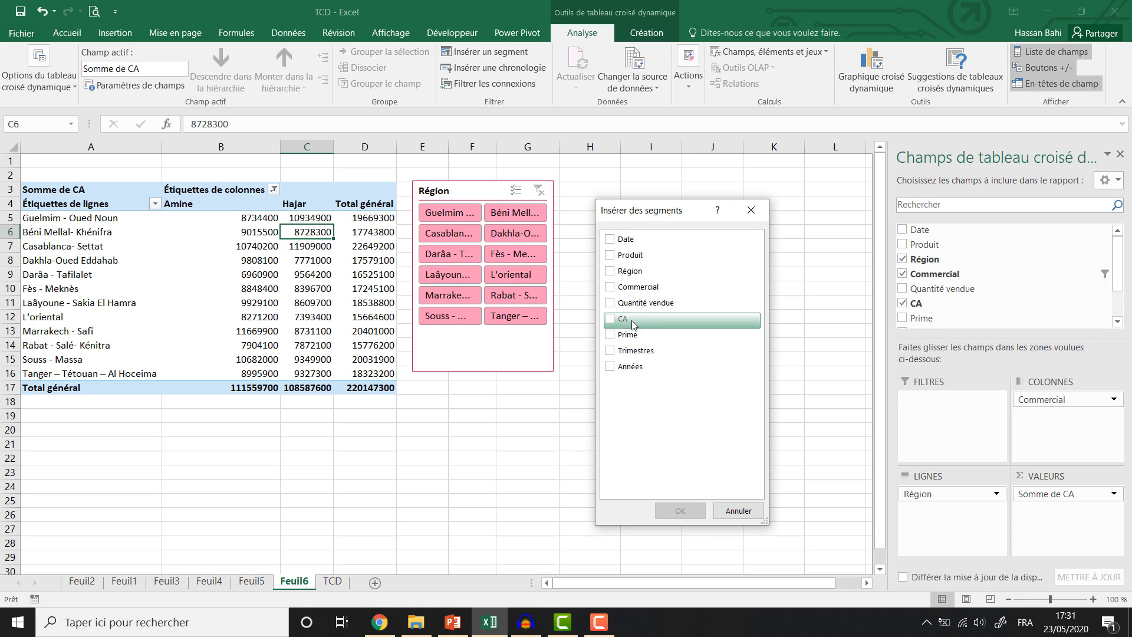
pyautogui.click(609, 289)
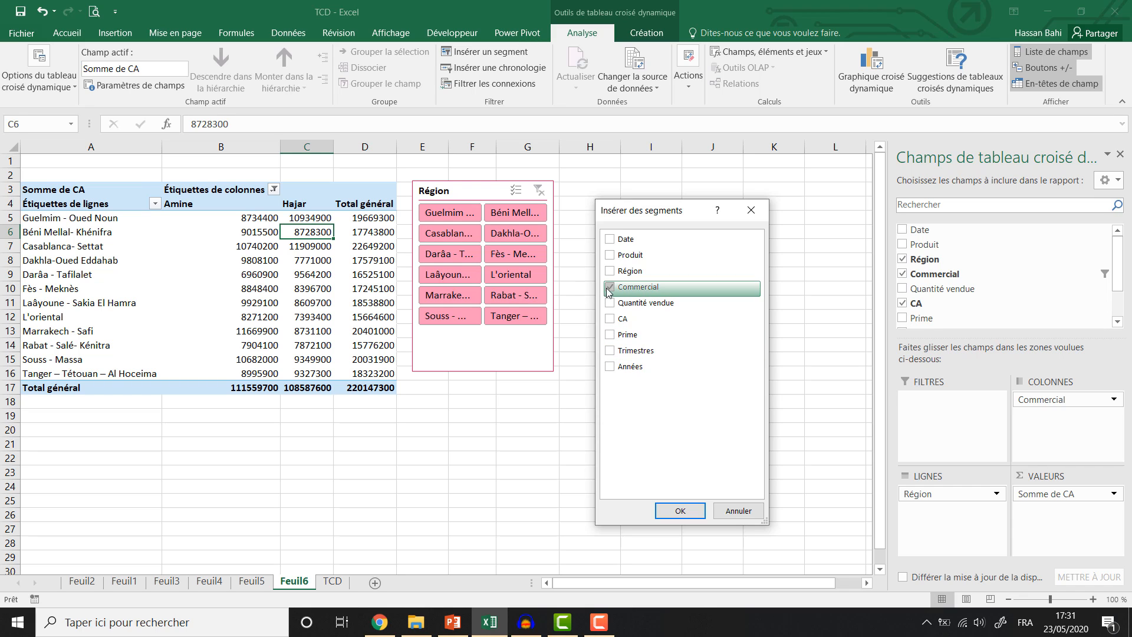
pyautogui.click(680, 511)
pyautogui.moveTo(415, 286); pyautogui.dragTo(589, 189)
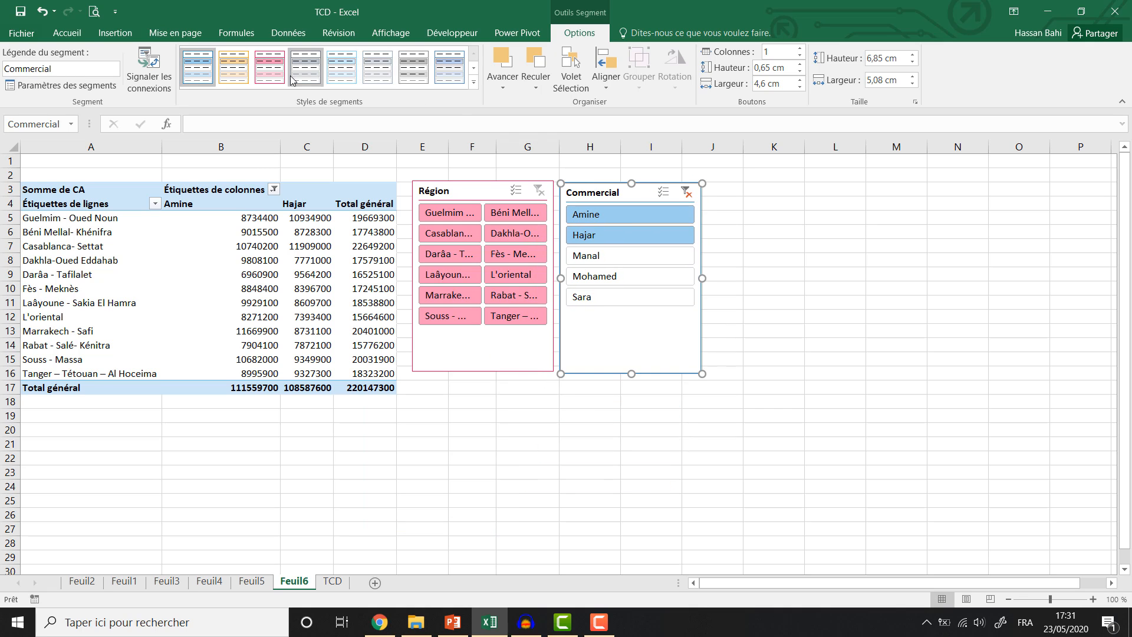
pyautogui.click(305, 66)
# Step: Clear the Commercial slicer's filter and move both slicers clear of the widened pivot table
pyautogui.click(687, 193)
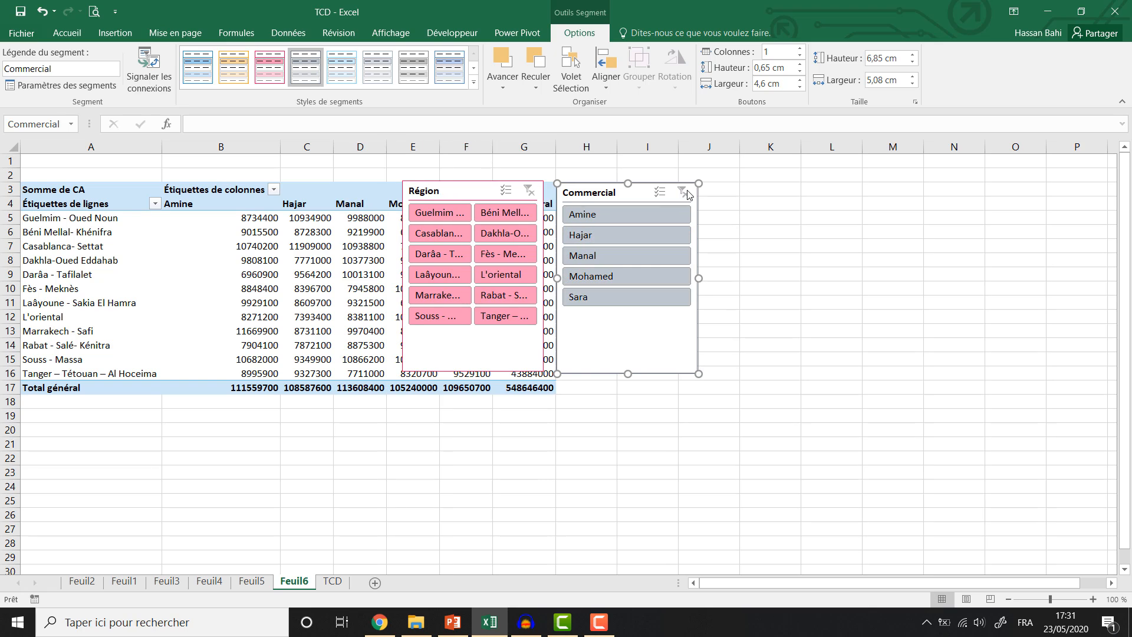
pyautogui.moveTo(595, 197); pyautogui.dragTo(812, 206)
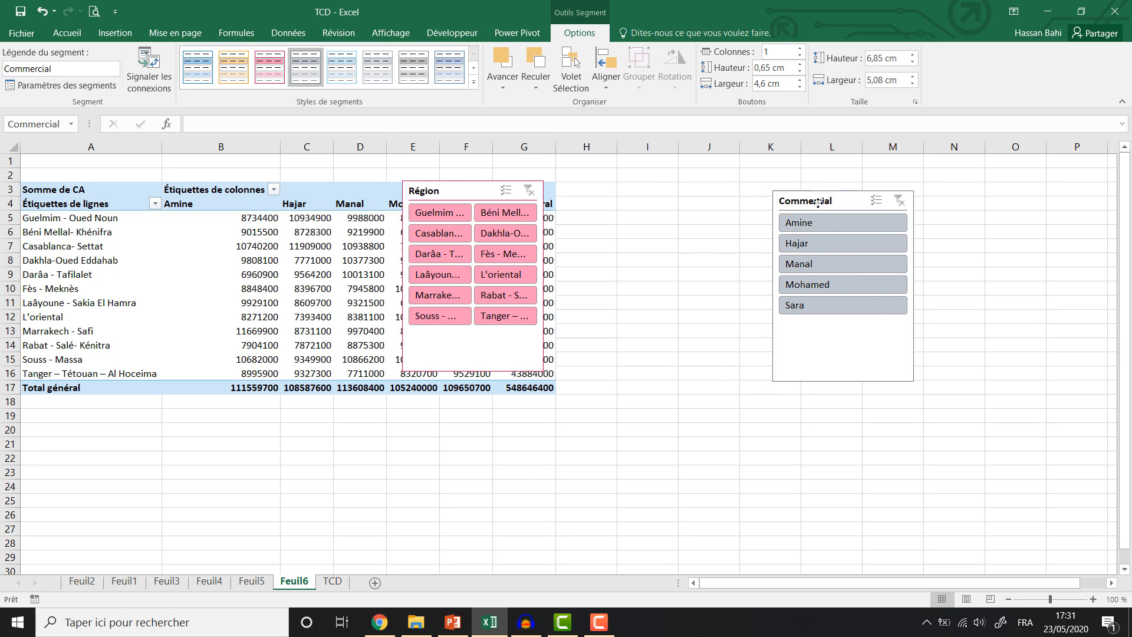
pyautogui.moveTo(483, 199); pyautogui.dragTo(672, 200)
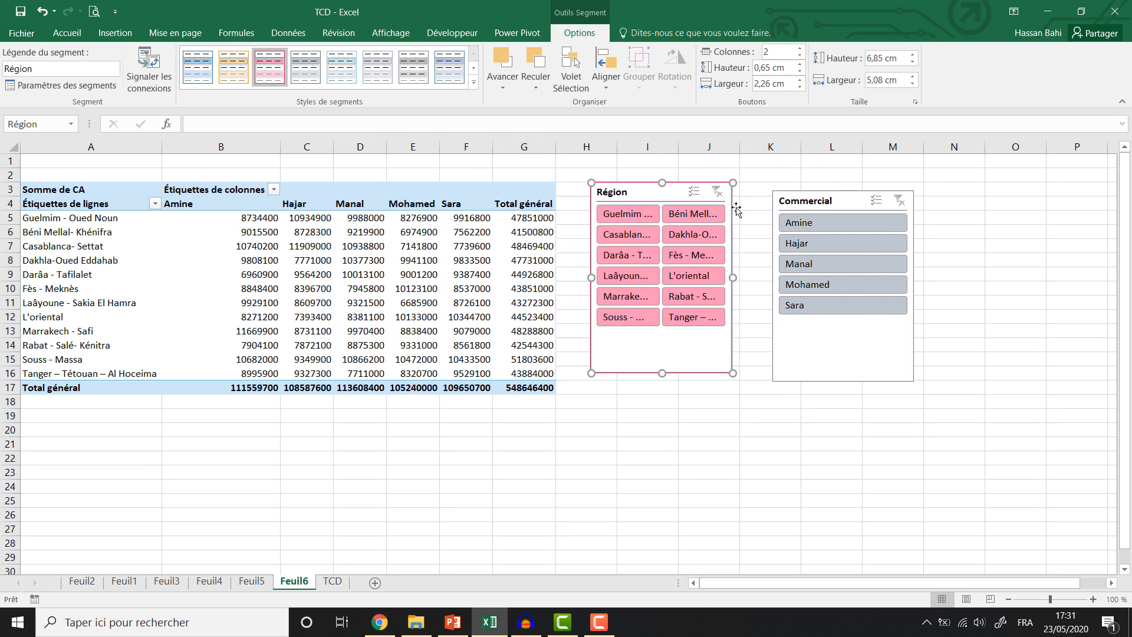
# Step: Filter the pivot table to the first salesperson using the Commercial slicer
pyautogui.click(808, 223)
pyautogui.hotkey('ctrl', 'z')
pyautogui.click(802, 223)
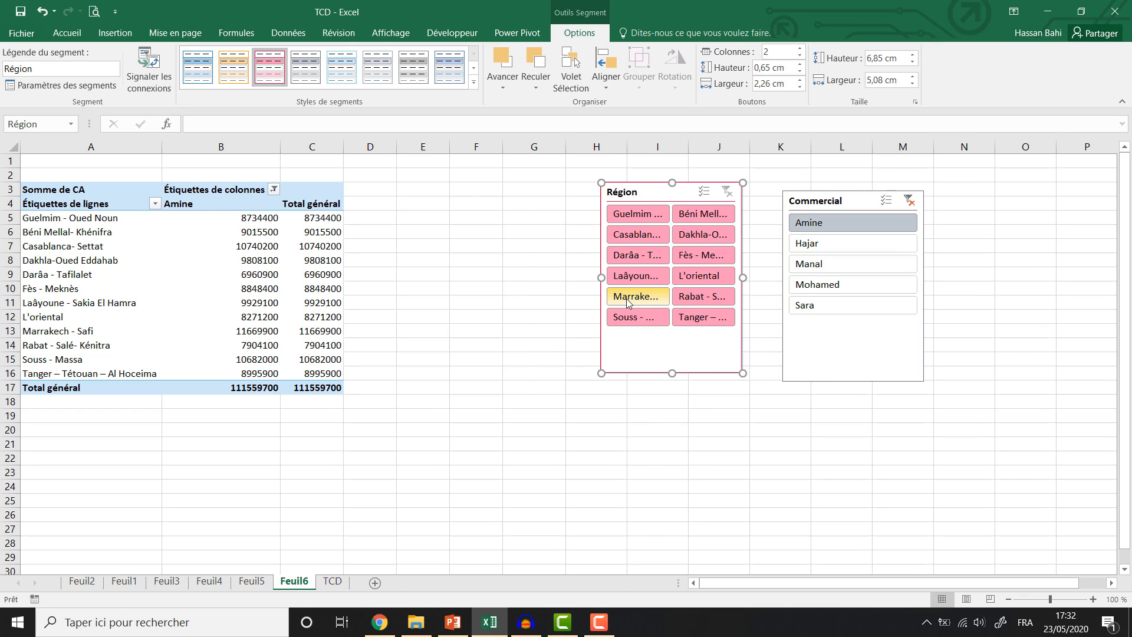
# Step: Filter the pivot table to Marrakech - Safi with the Région slicer and turn off grand totals for rows and columns
pyautogui.click(629, 301)
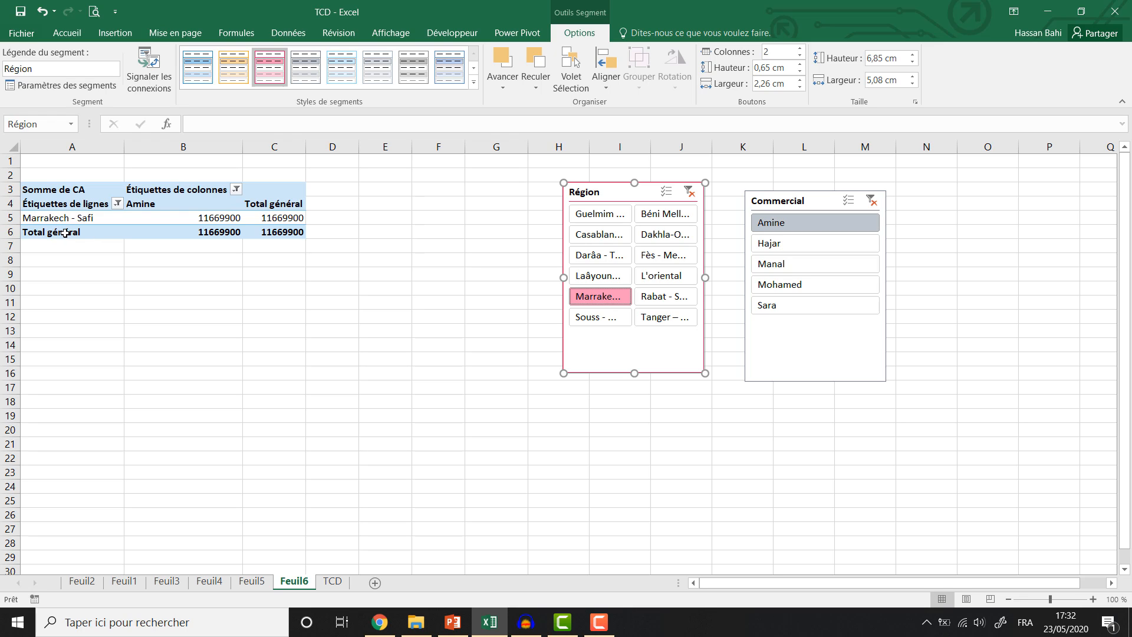
pyautogui.click(41, 218)
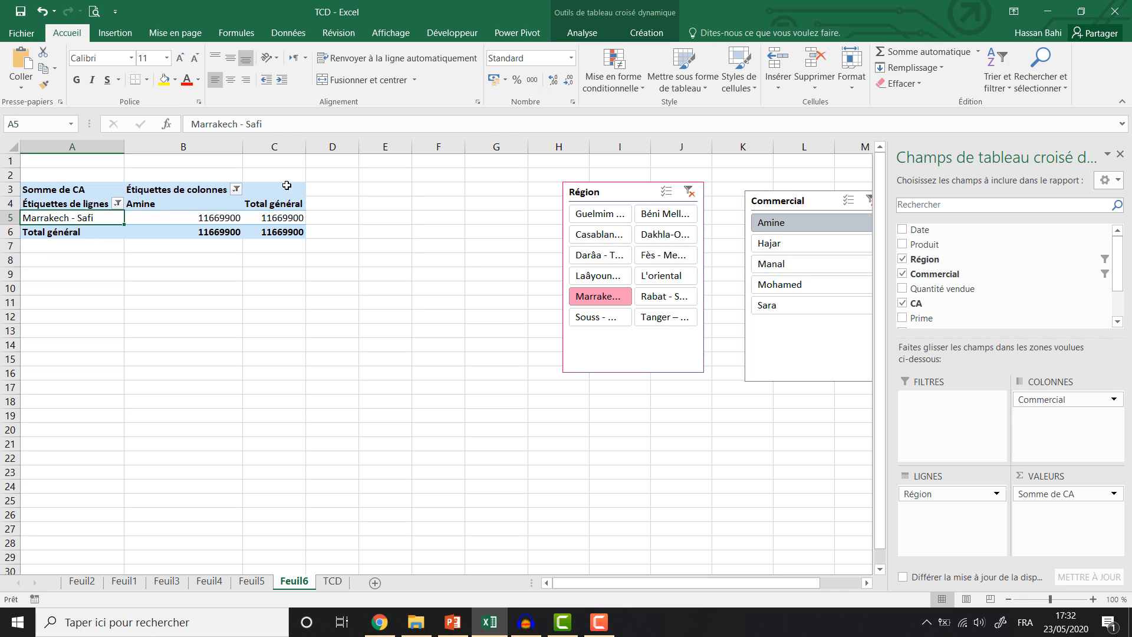
pyautogui.click(638, 39)
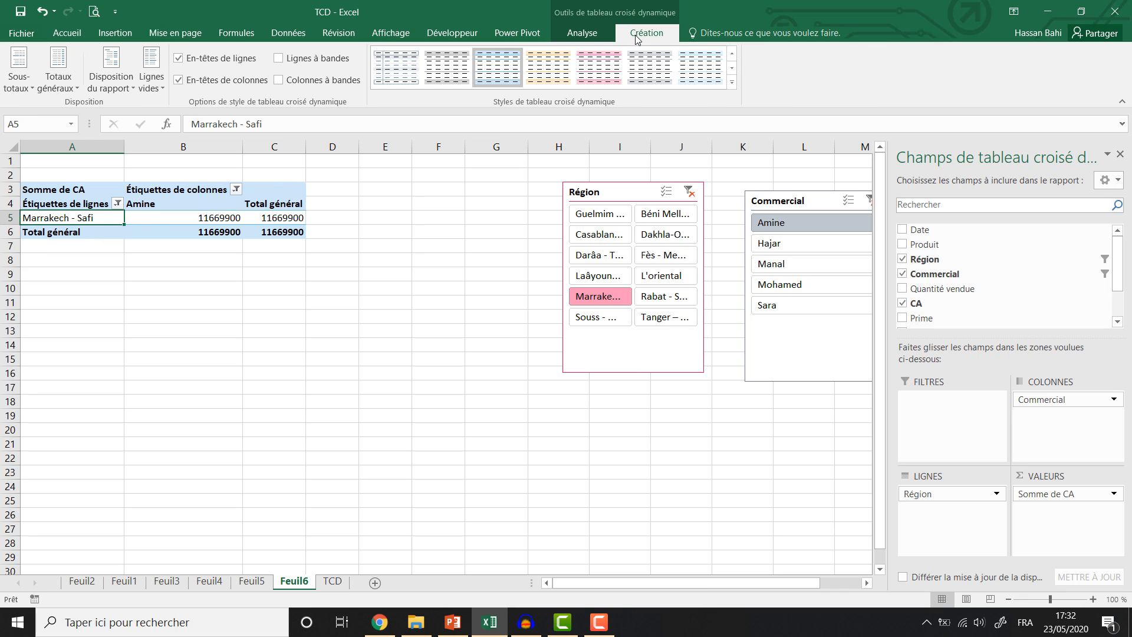
pyautogui.click(48, 88)
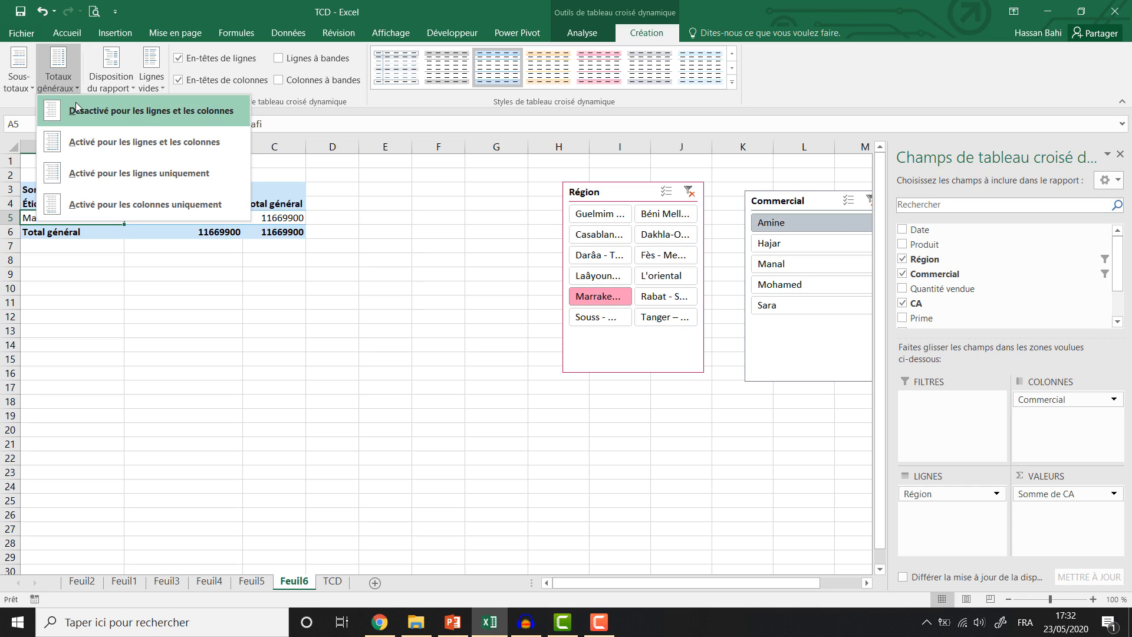
pyautogui.click(148, 117)
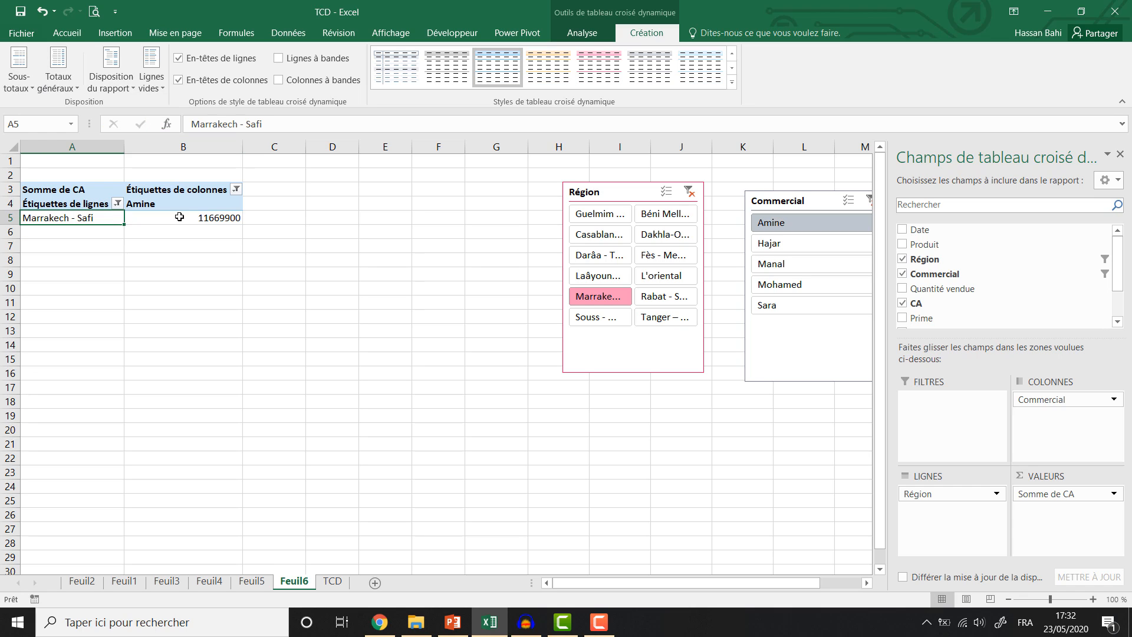
# Step: Clear the filters on the Région and Commercial slicers and delete the Commercial slicer
pyautogui.click(689, 192)
pyautogui.click(812, 202)
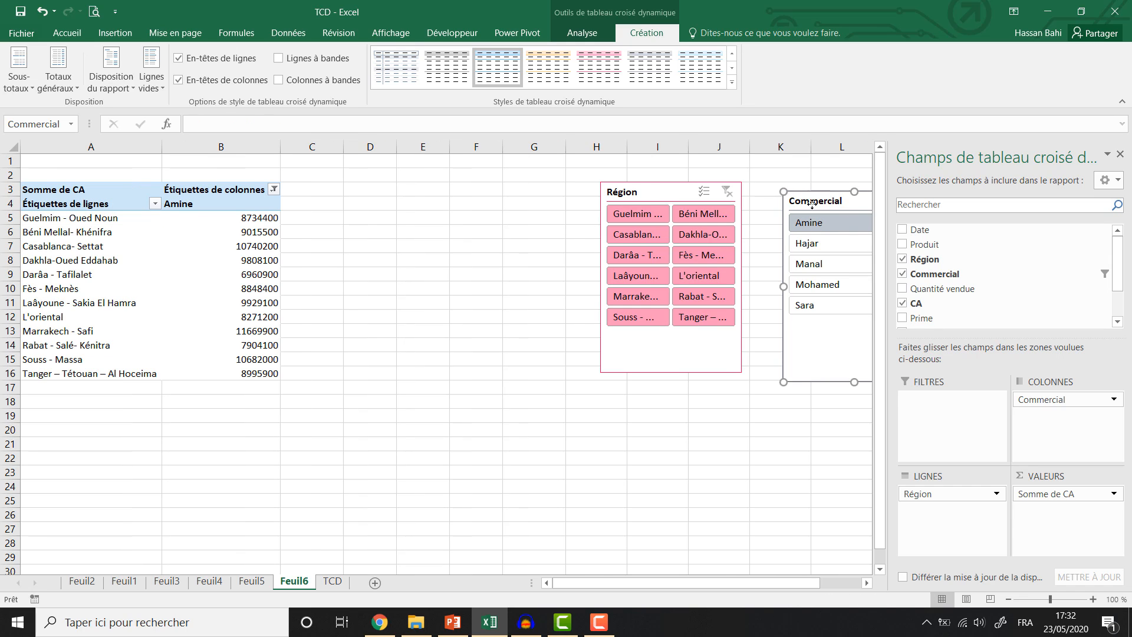
pyautogui.moveTo(812, 203)
pyautogui.mouseDown()
pyautogui.moveTo(605, 185)
pyautogui.moveTo(493, 197)
pyautogui.moveTo(498, 213)
pyautogui.moveTo(800, 189)
pyautogui.mouseUp()
pyautogui.click(593, 212)
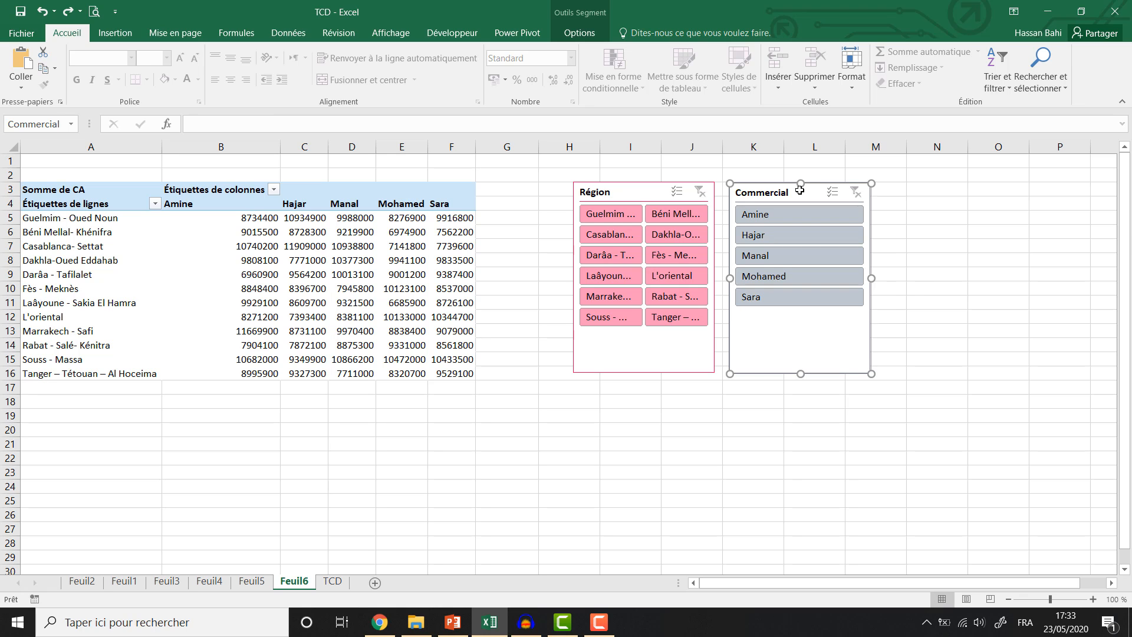
pyautogui.press('Delete')
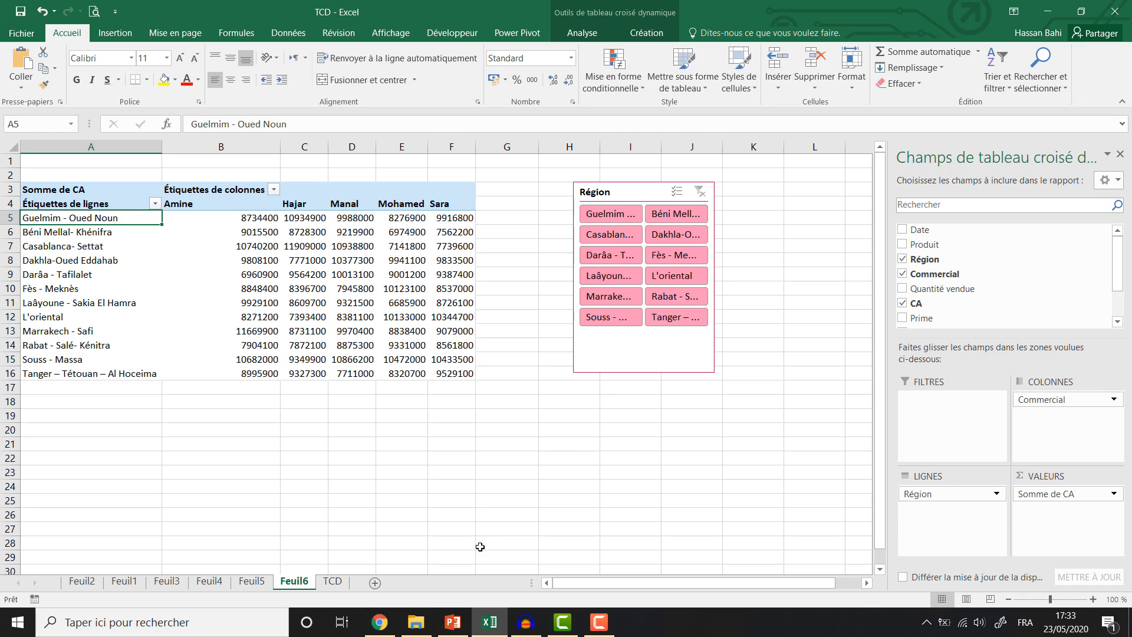
# Step: Create a pivot table from the TCD sheet data range A1:G3841, placed on the existing sheet Feuil6 at cell A19
pyautogui.click(332, 581)
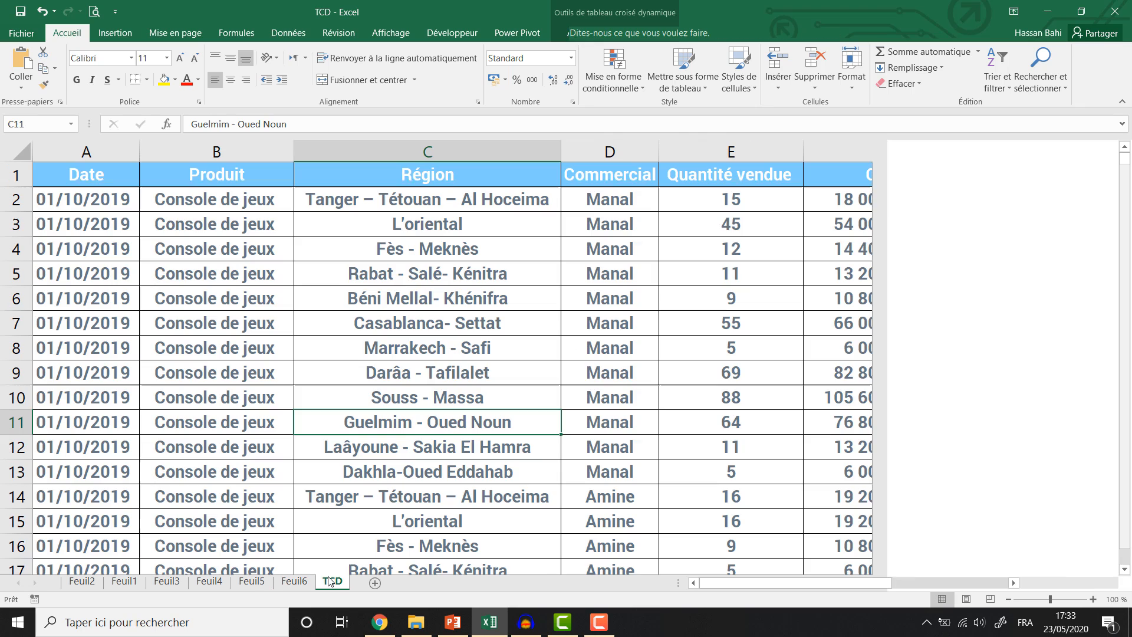
pyautogui.click(440, 327)
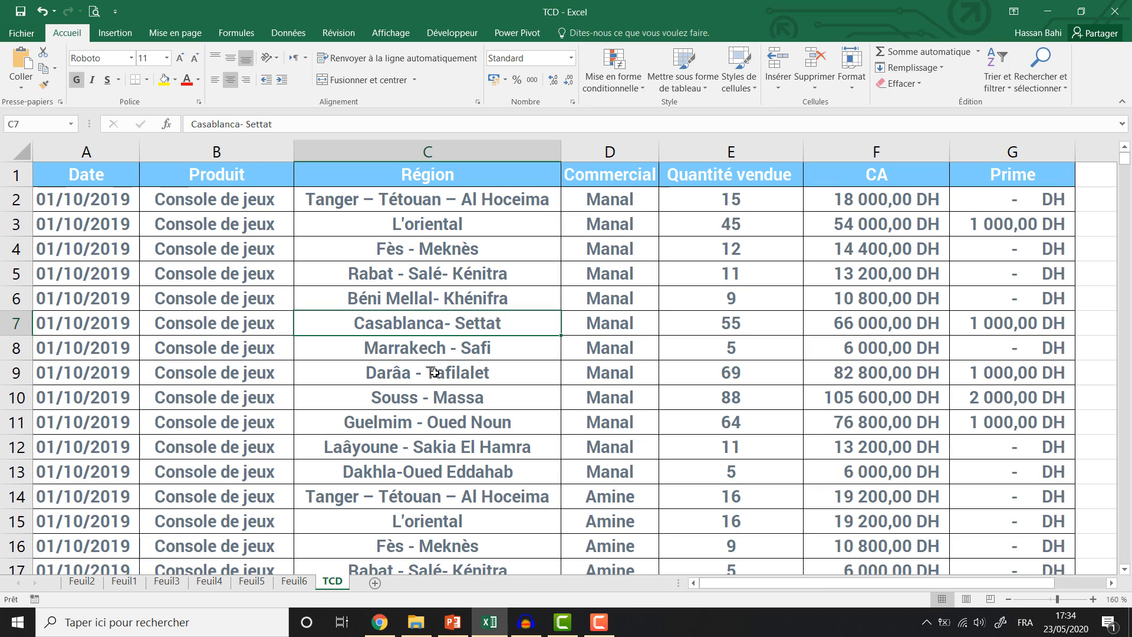
pyautogui.click(518, 36)
pyautogui.click(115, 32)
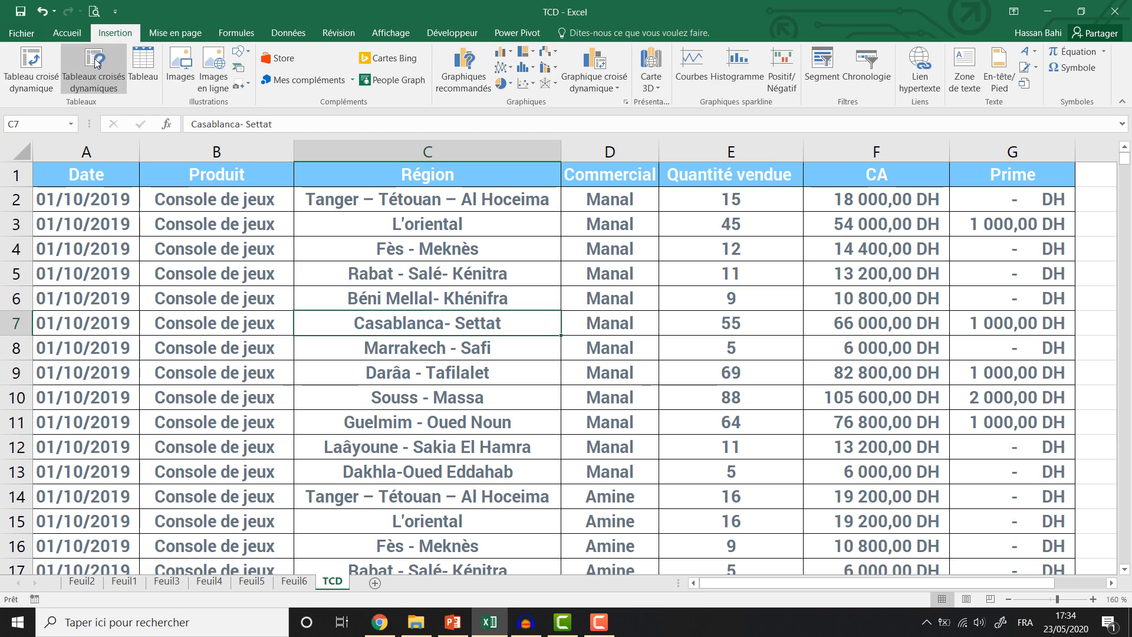
pyautogui.click(98, 62)
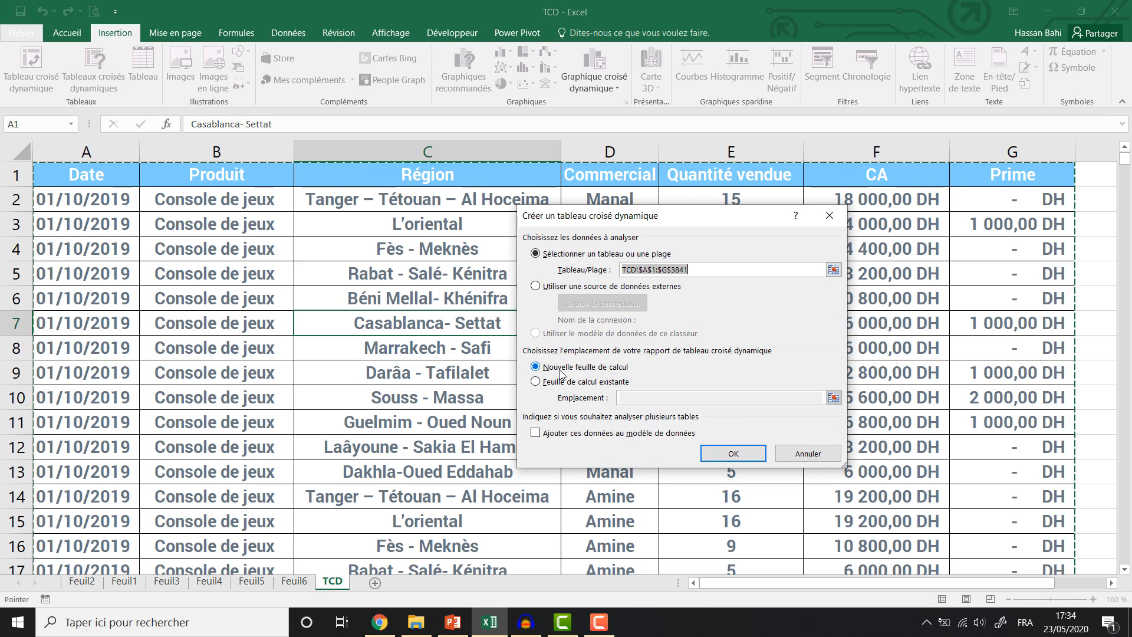
pyautogui.click(588, 384)
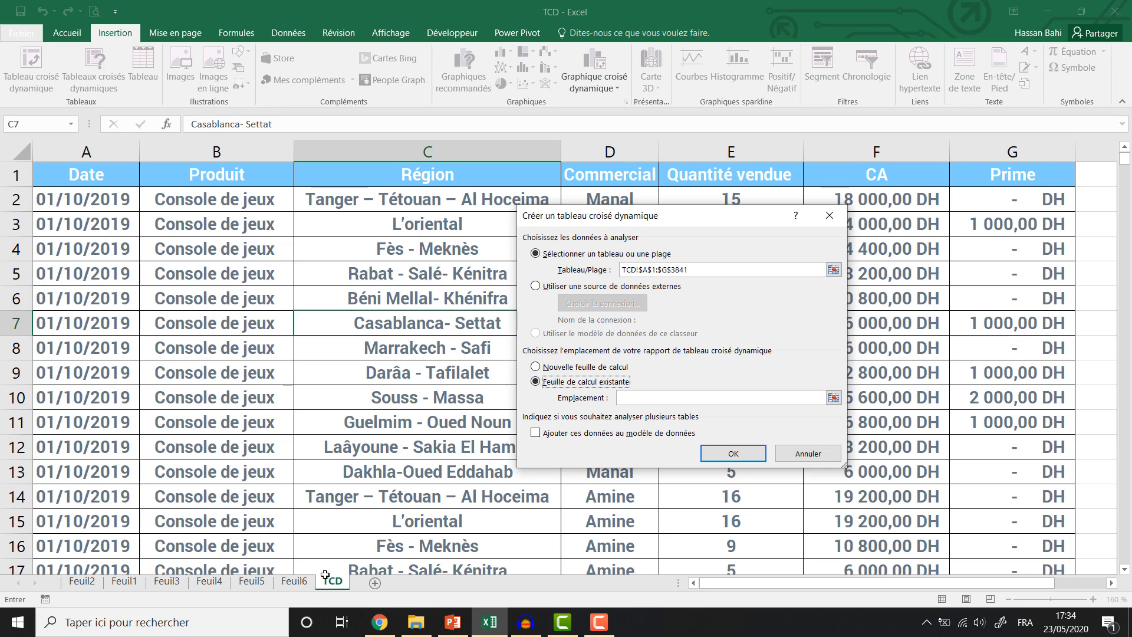
pyautogui.click(300, 583)
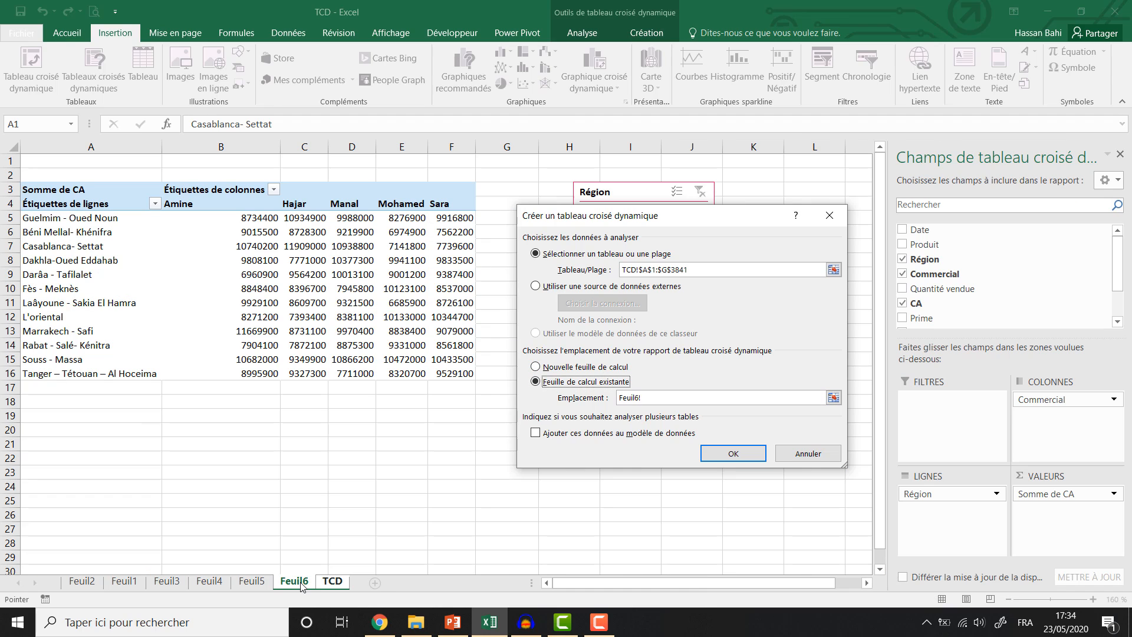
pyautogui.click(43, 420)
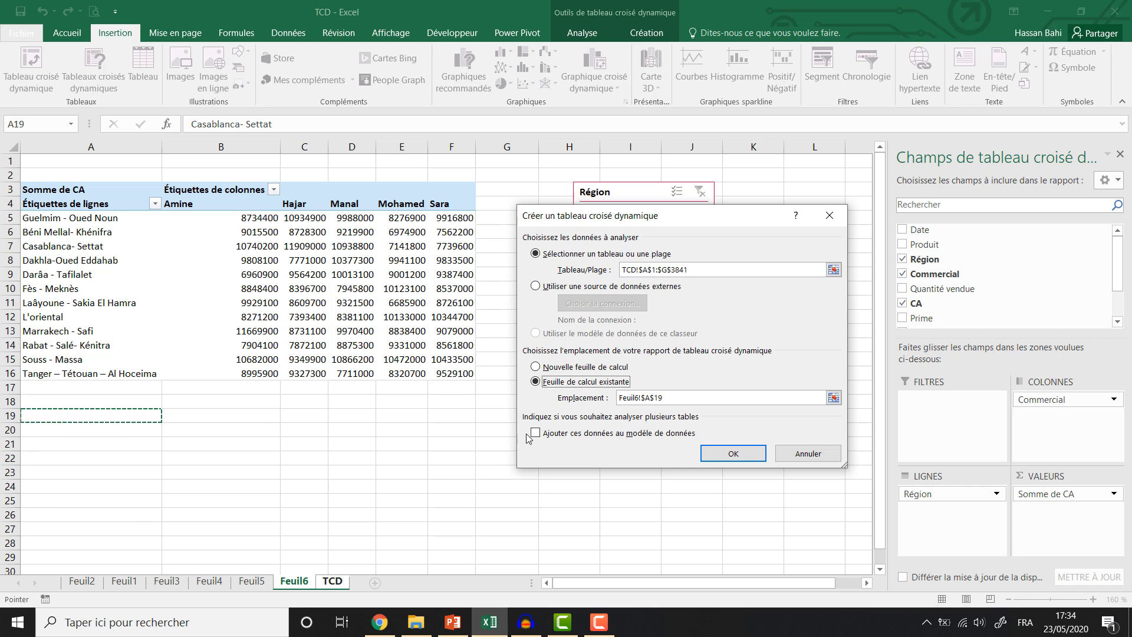
pyautogui.click(727, 456)
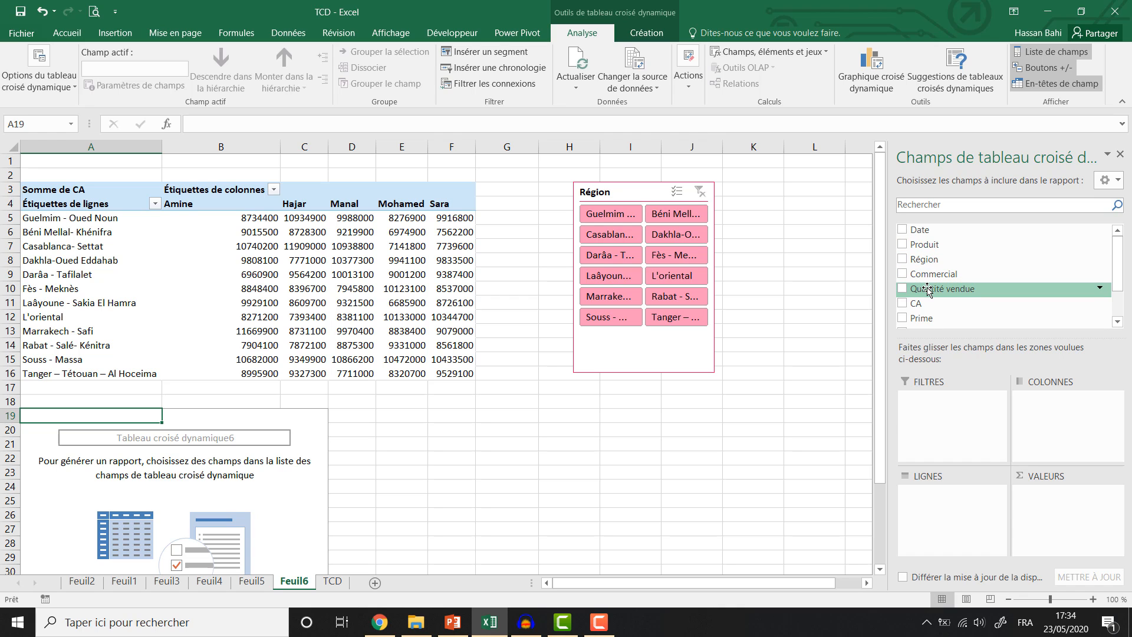
# Step: Lay out the new pivot table with Région in rows, Produit in columns and the sum of CA as values
pyautogui.scroll(-1, 929, 292)
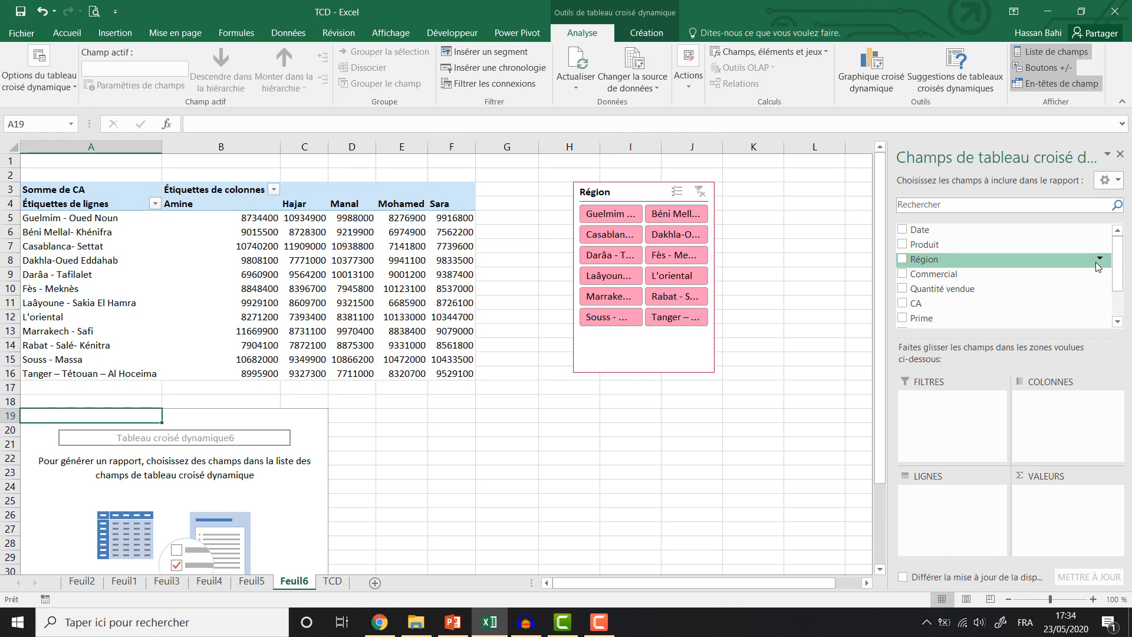
pyautogui.moveTo(948, 262); pyautogui.dragTo(941, 512)
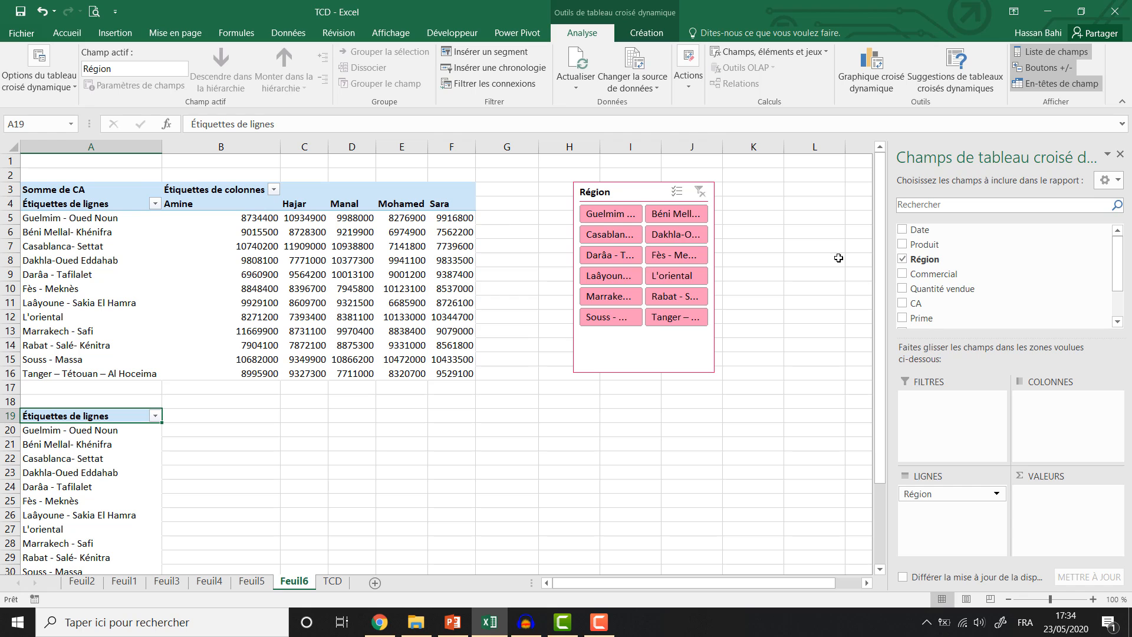
pyautogui.click(926, 244)
pyautogui.moveTo(929, 292); pyautogui.dragTo(1060, 515)
pyautogui.scroll(-1, 313, 423)
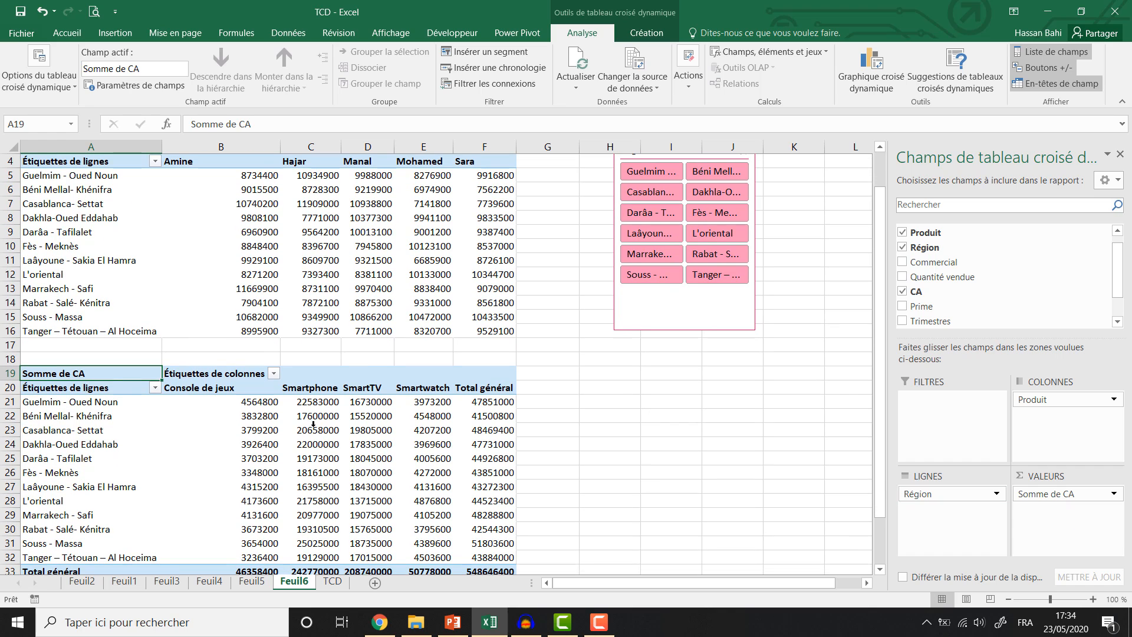
pyautogui.scroll(-1, 313, 425)
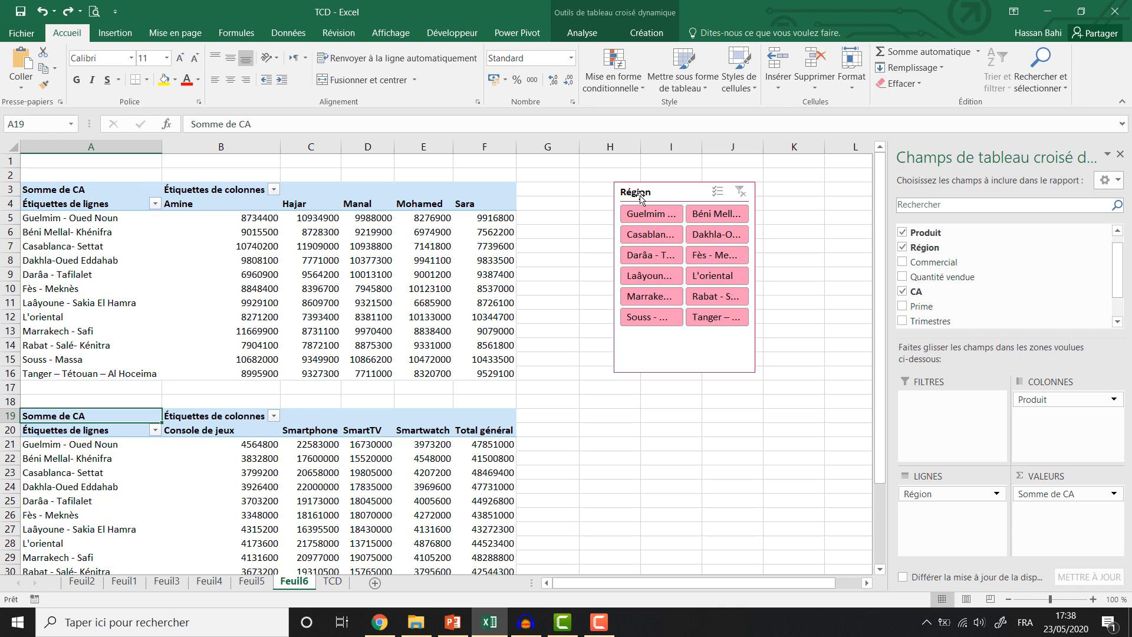
# Step: Try filtering by Guelmim - Oued Noun with the Région slicer and restore all regions
pyautogui.click(662, 215)
pyautogui.click(653, 192)
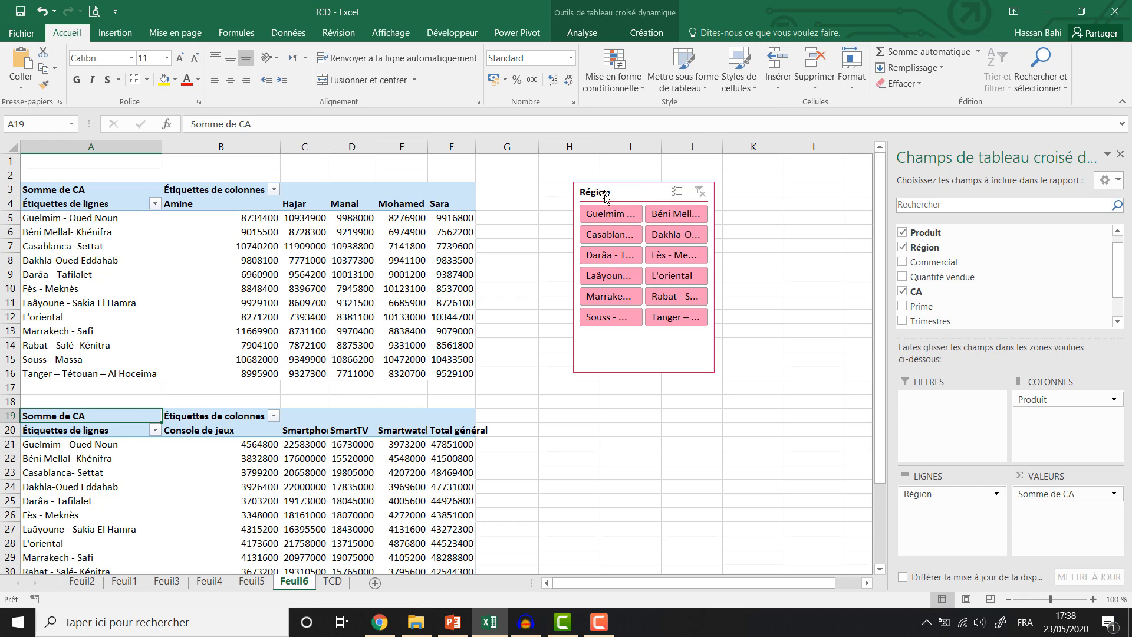
# Step: Turn off grand totals for rows and columns in the product pivot table
pyautogui.click(343, 457)
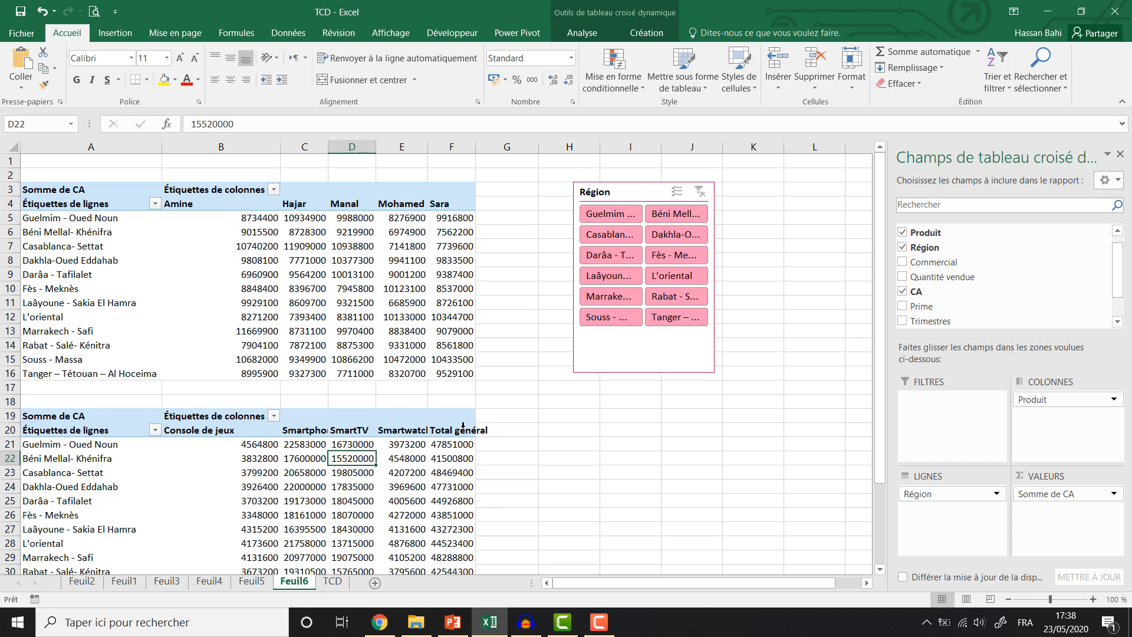
pyautogui.scroll(-2, 463, 425)
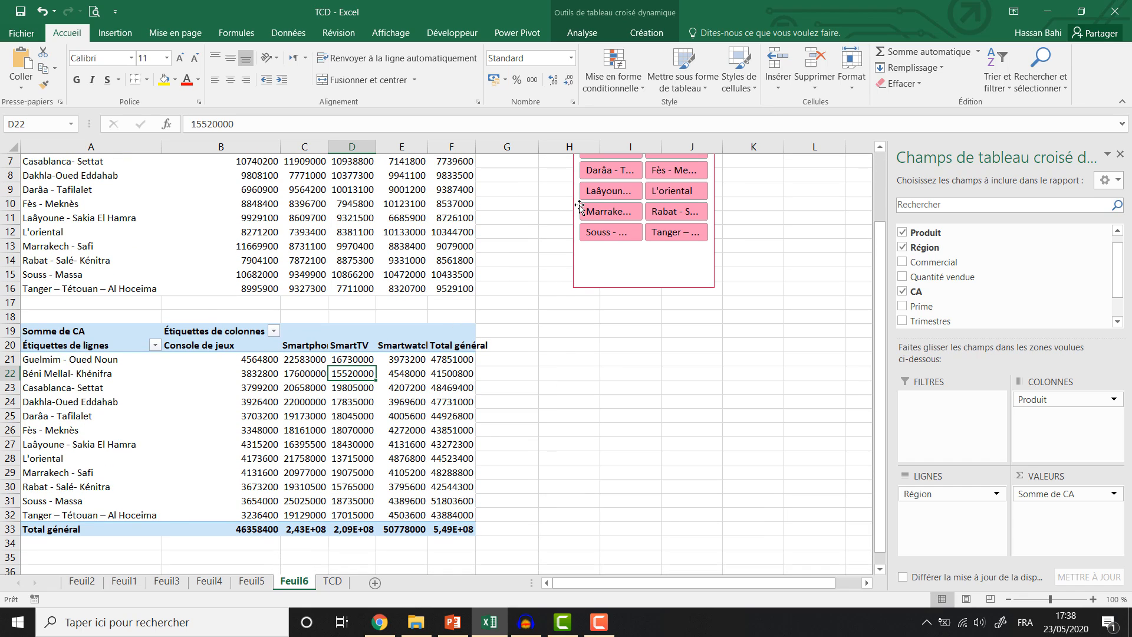
pyautogui.click(646, 32)
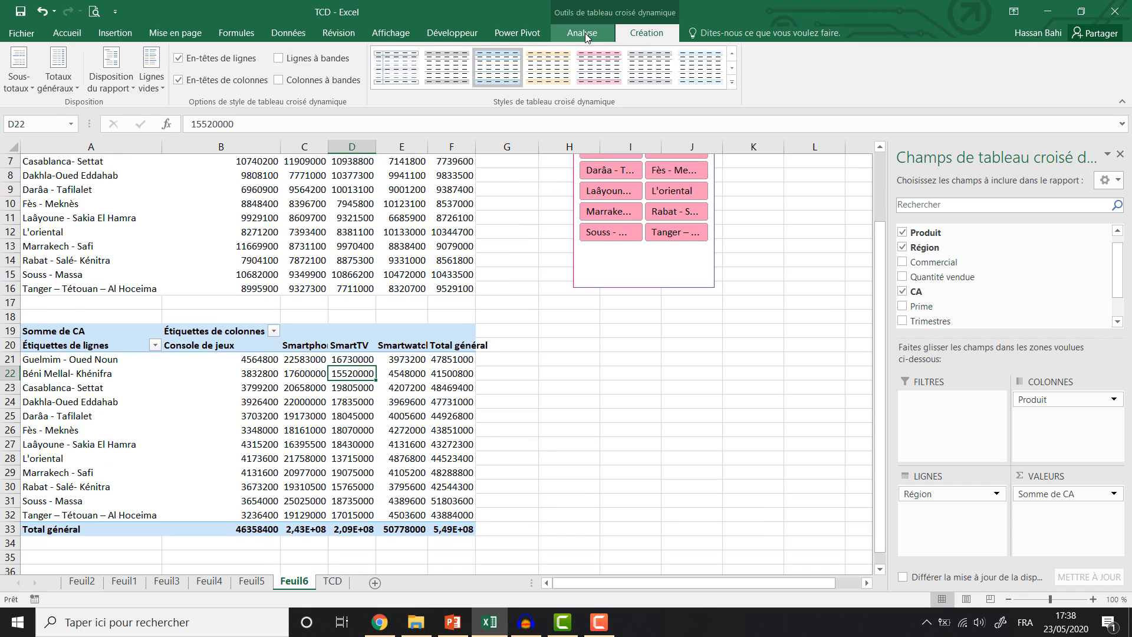
pyautogui.click(58, 84)
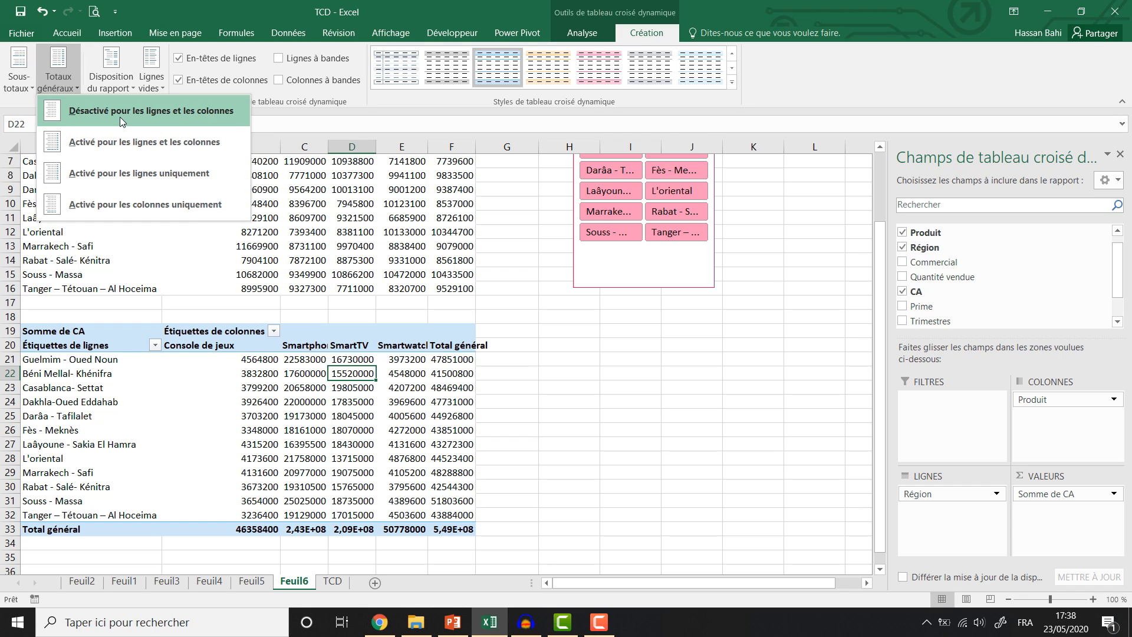
pyautogui.click(119, 111)
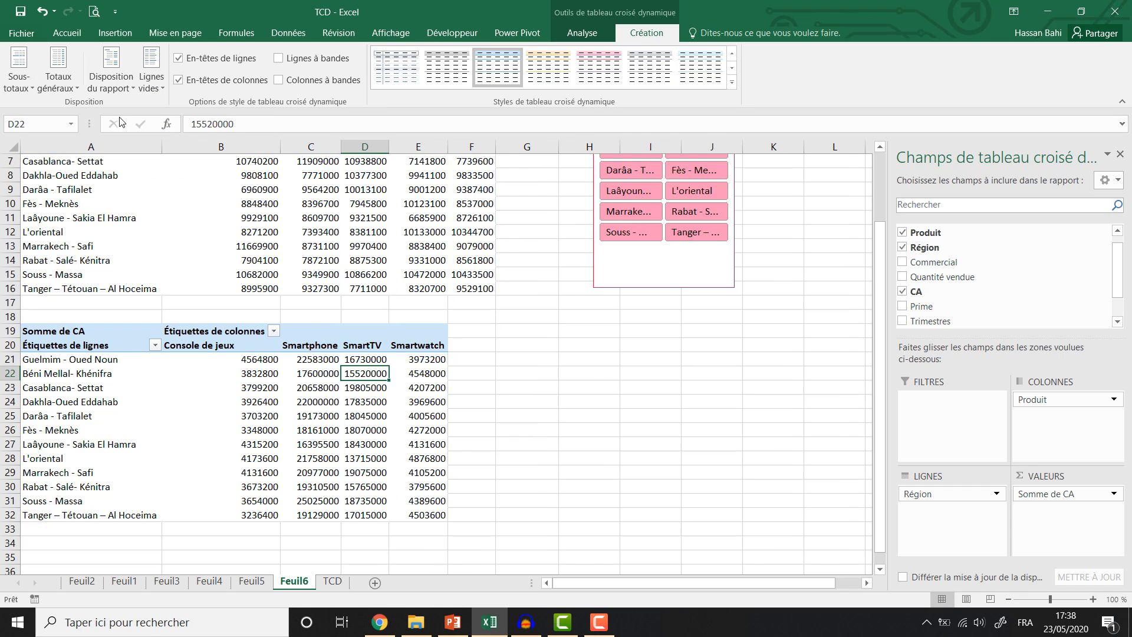
pyautogui.scroll(1, 317, 411)
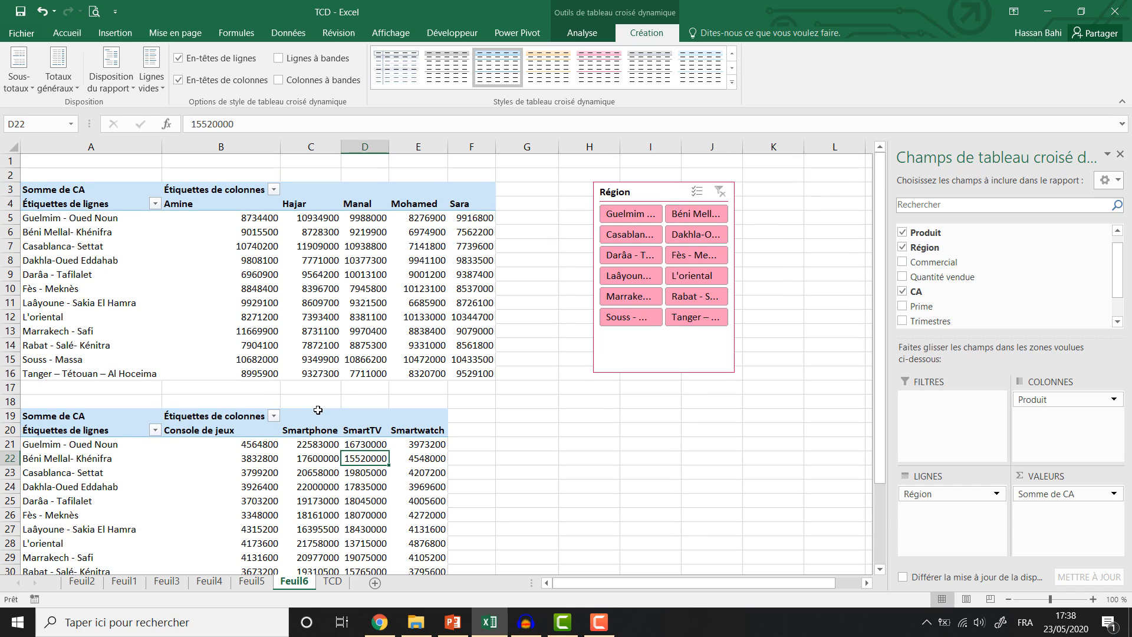
# Step: Review which pivot tables are listed in the Région slicer's report connections
pyautogui.click(633, 358)
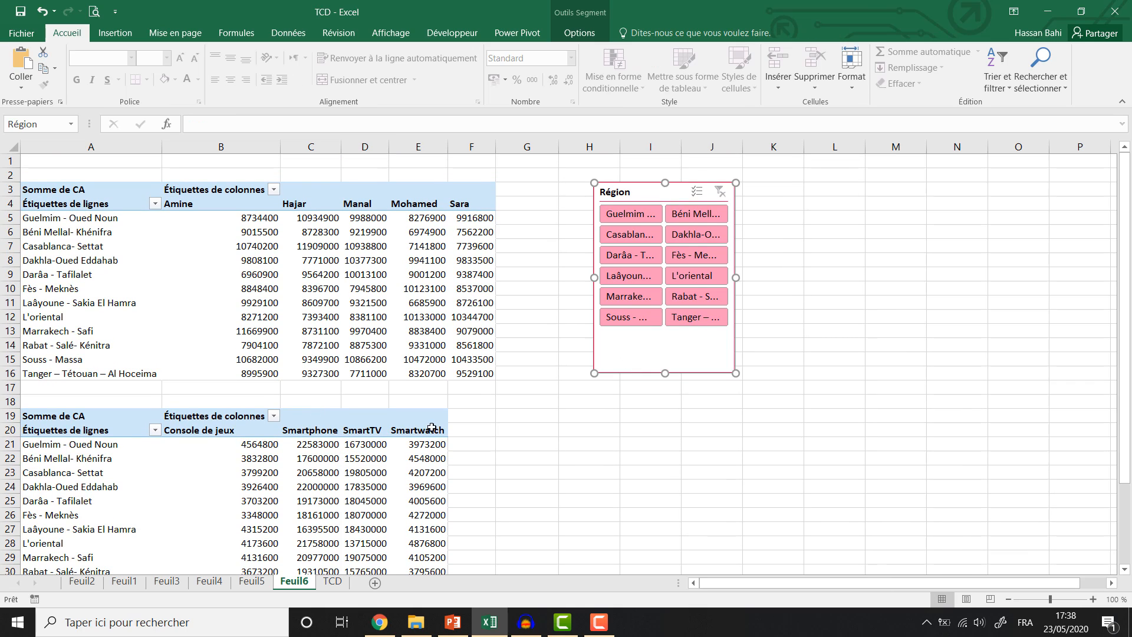
pyautogui.click(329, 485)
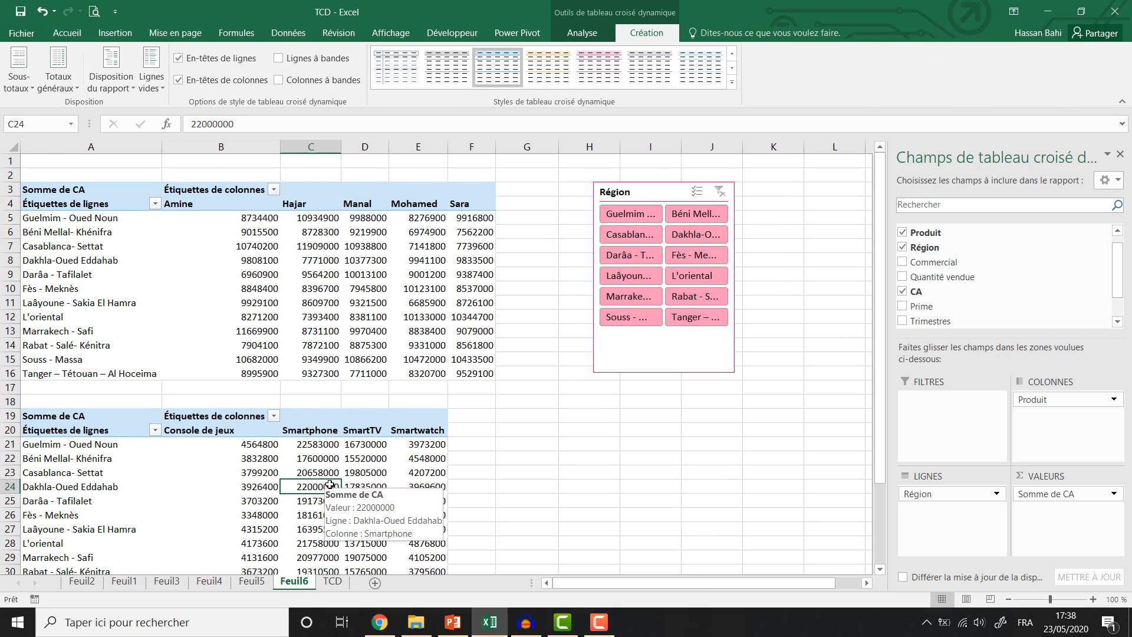
pyautogui.click(649, 353)
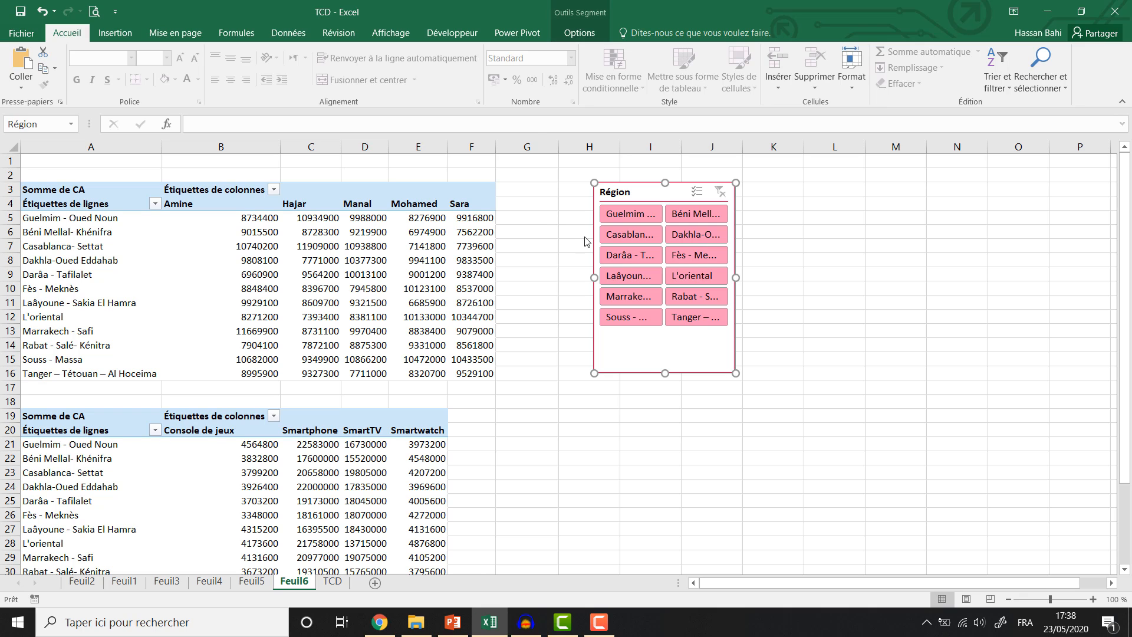
pyautogui.click(598, 33)
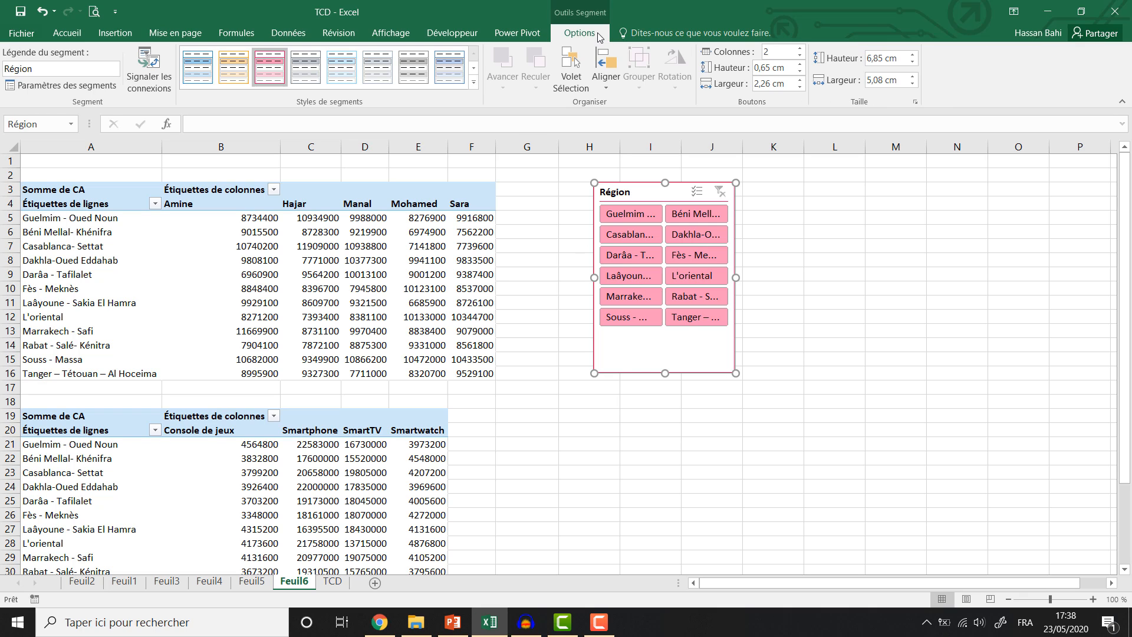
pyautogui.click(161, 90)
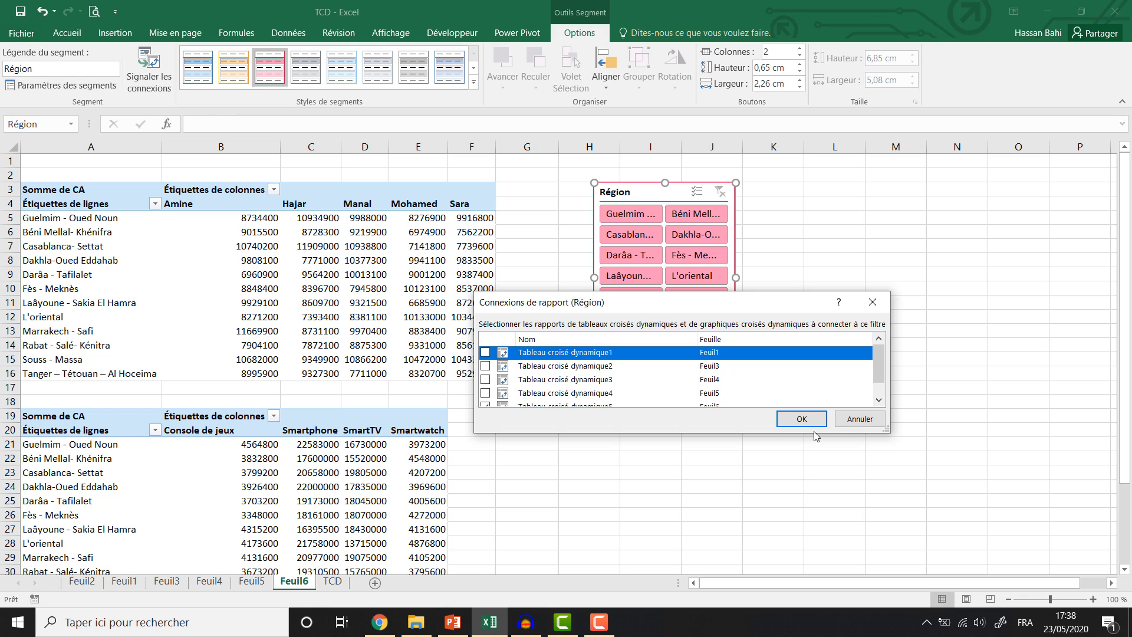
pyautogui.press('Return')
# Step: Look up the name of the product pivot table in its options and select the Région slicer
pyautogui.click(372, 456)
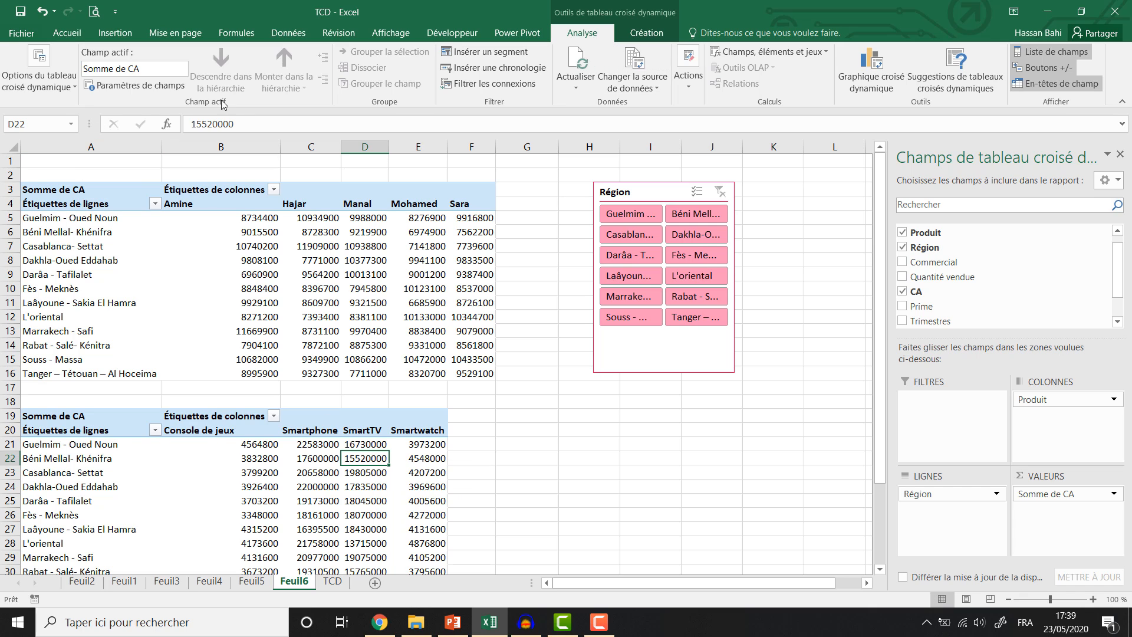
pyautogui.click(62, 88)
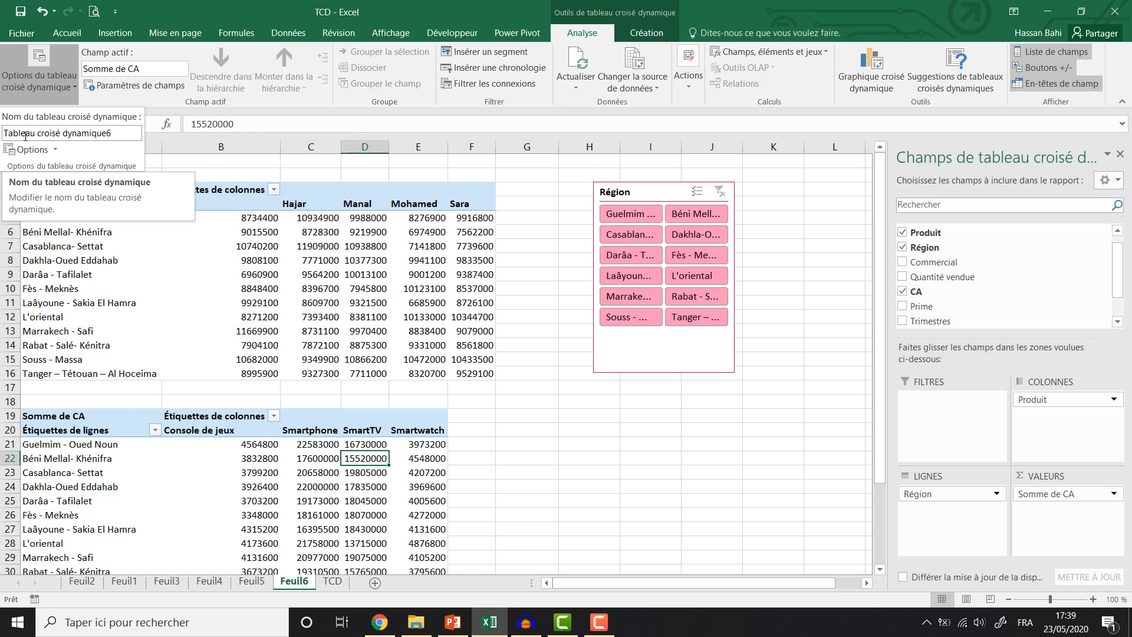
pyautogui.click(354, 484)
pyautogui.click(656, 193)
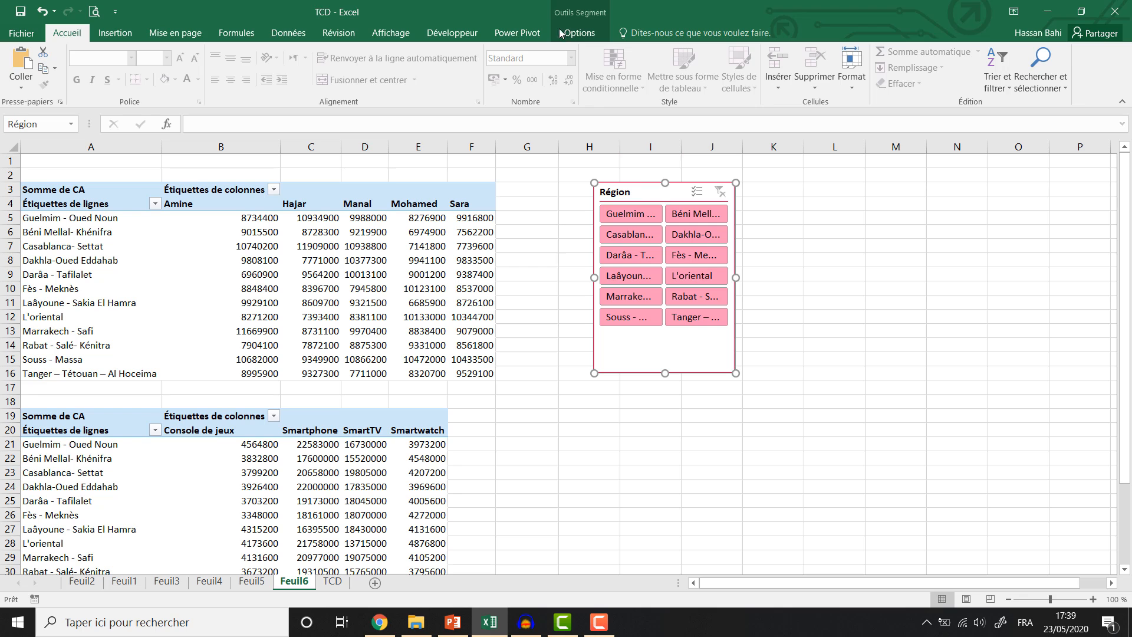
# Step: Connect the Région slicer to Tableau croisé dynamique6 as well, and move the slicer slightly closer to the pivot tables
pyautogui.click(579, 32)
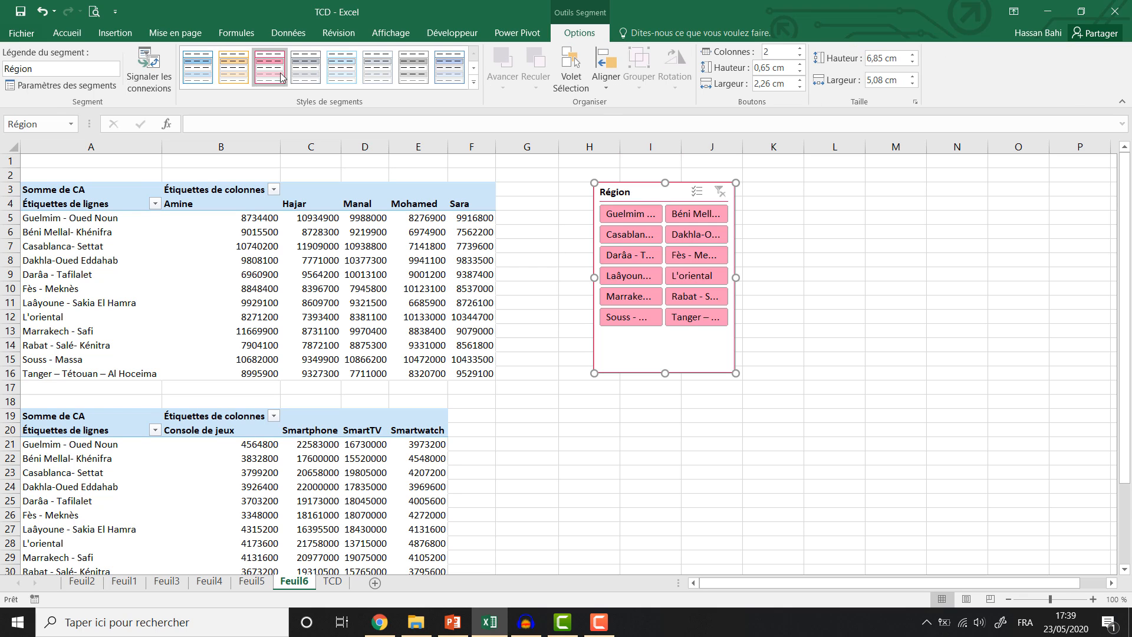
pyautogui.click(149, 70)
pyautogui.scroll(-1, 604, 382)
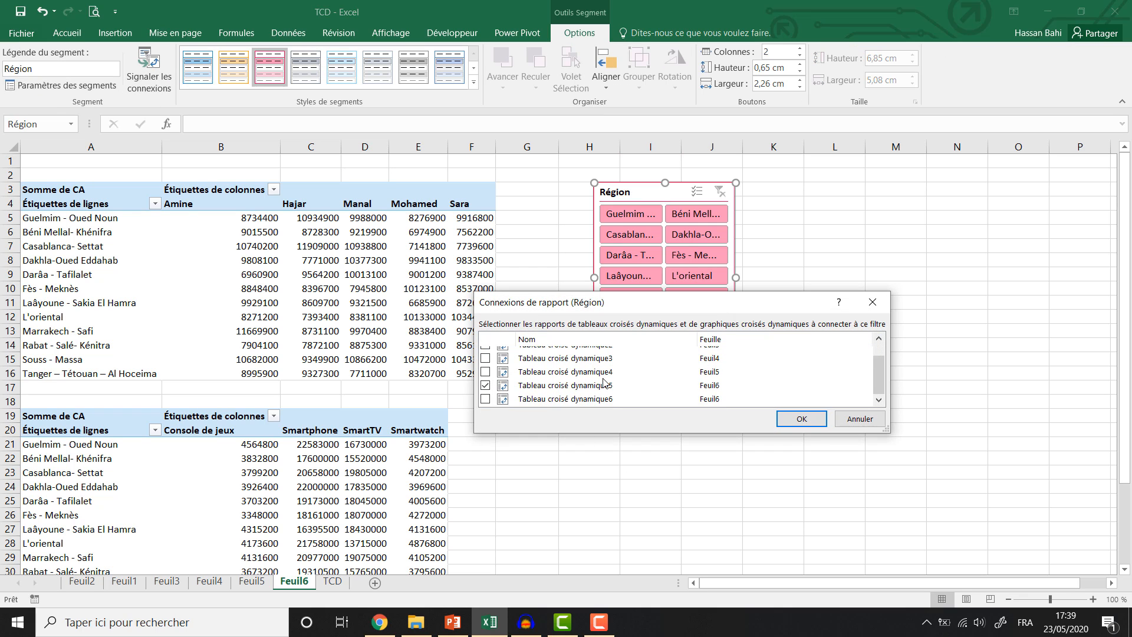
pyautogui.click(485, 400)
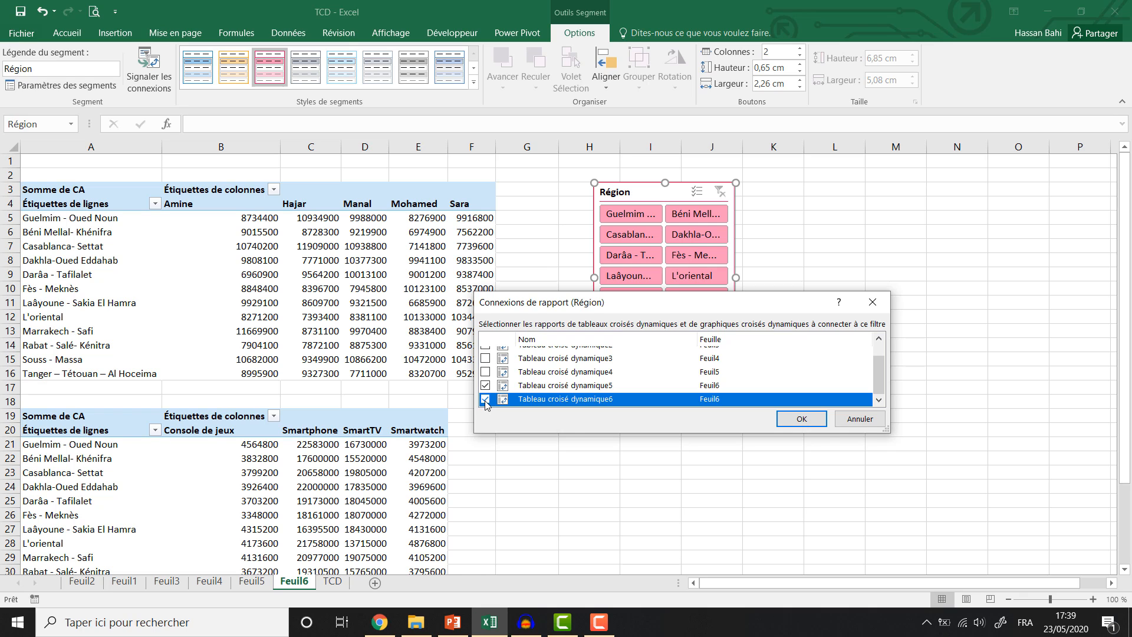
pyautogui.click(802, 418)
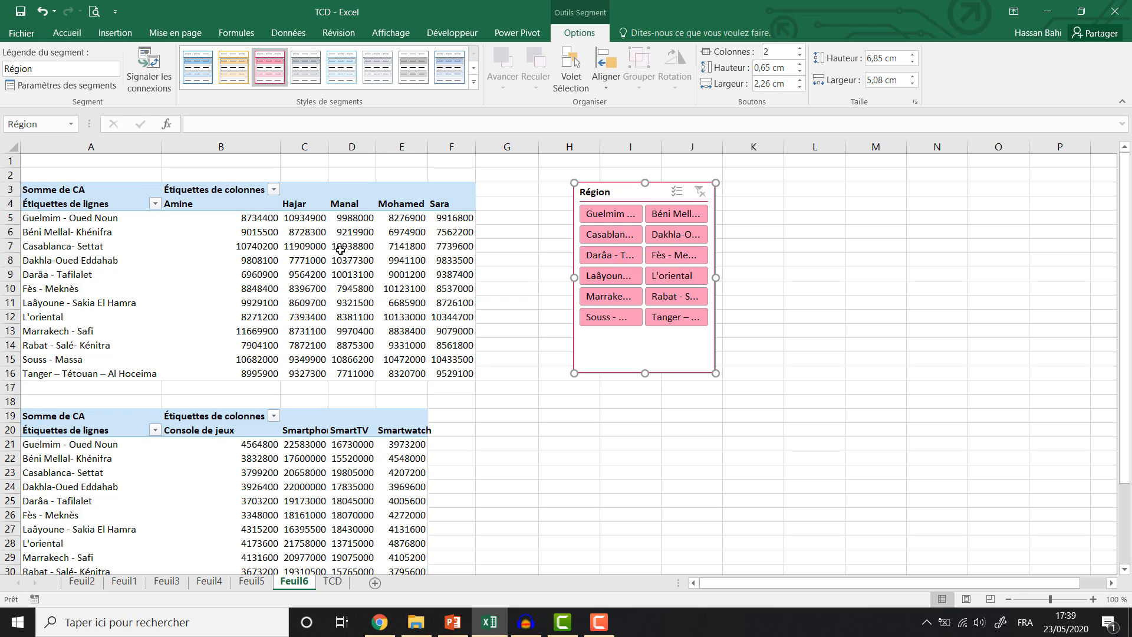
pyautogui.moveTo(604, 195); pyautogui.dragTo(571, 216)
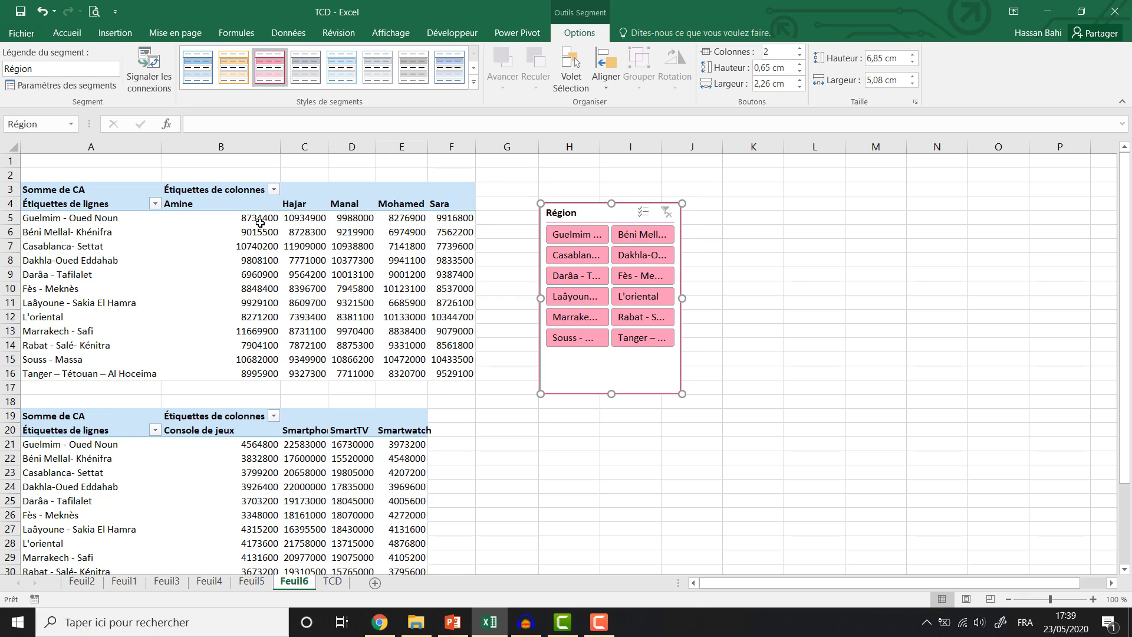
# Step: Try filtering both pivot tables by Guelmim - Oued Noun with the Région slicer, and clear the filter
pyautogui.click(585, 236)
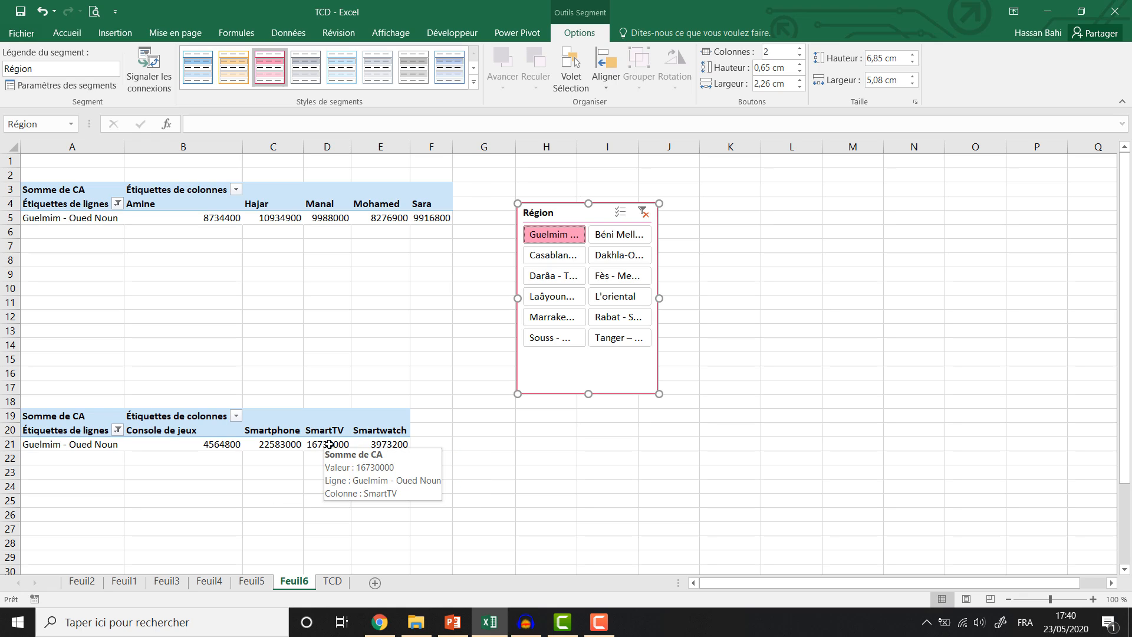
pyautogui.click(73, 450)
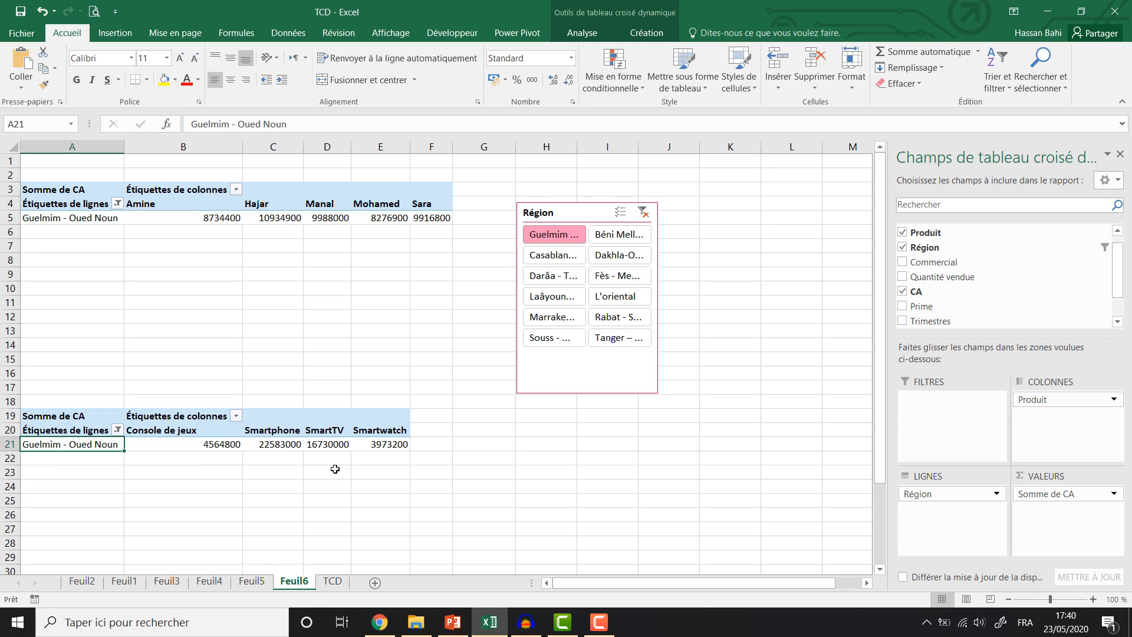
pyautogui.click(643, 212)
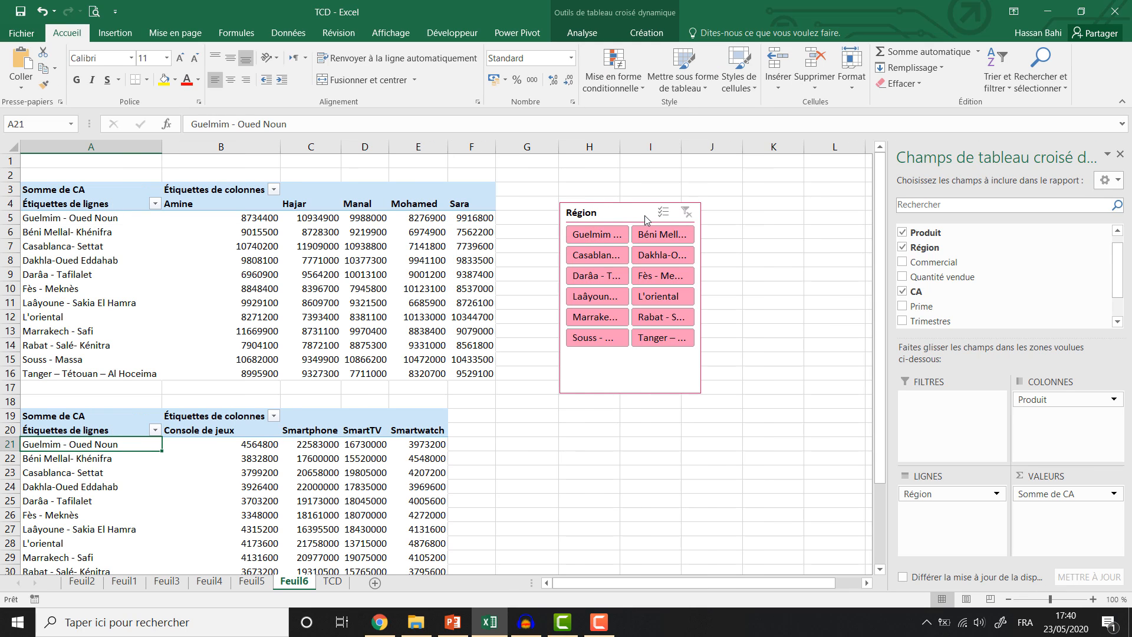
# Step: Create a new pivot table on a new worksheet from the sales data on the TCD sheet
pyautogui.click(336, 583)
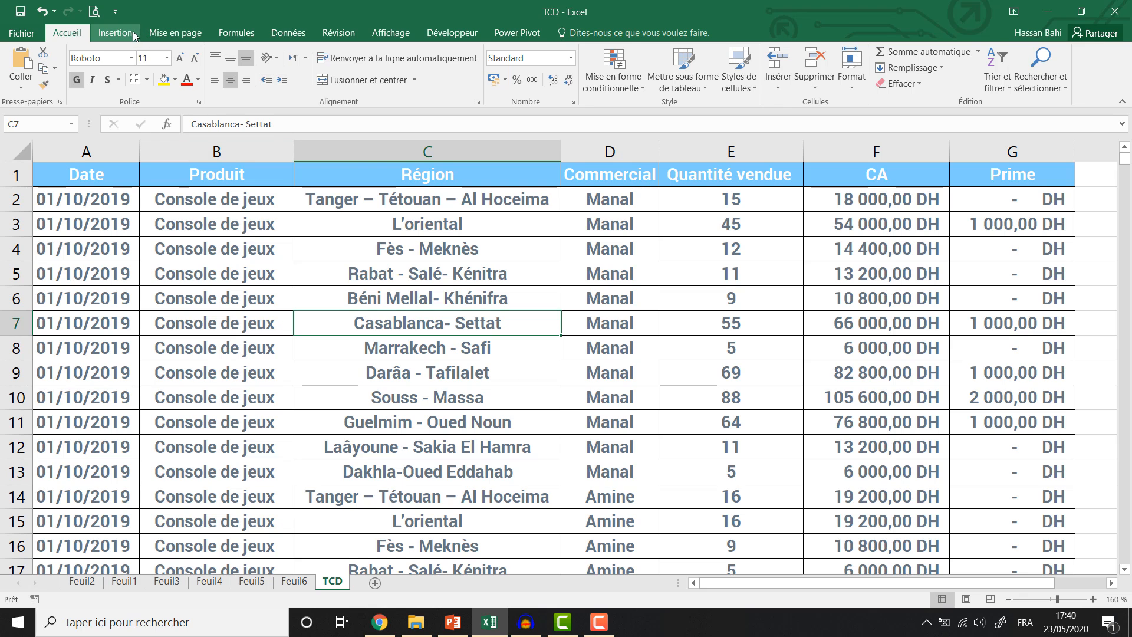
pyautogui.click(115, 33)
pyautogui.click(33, 69)
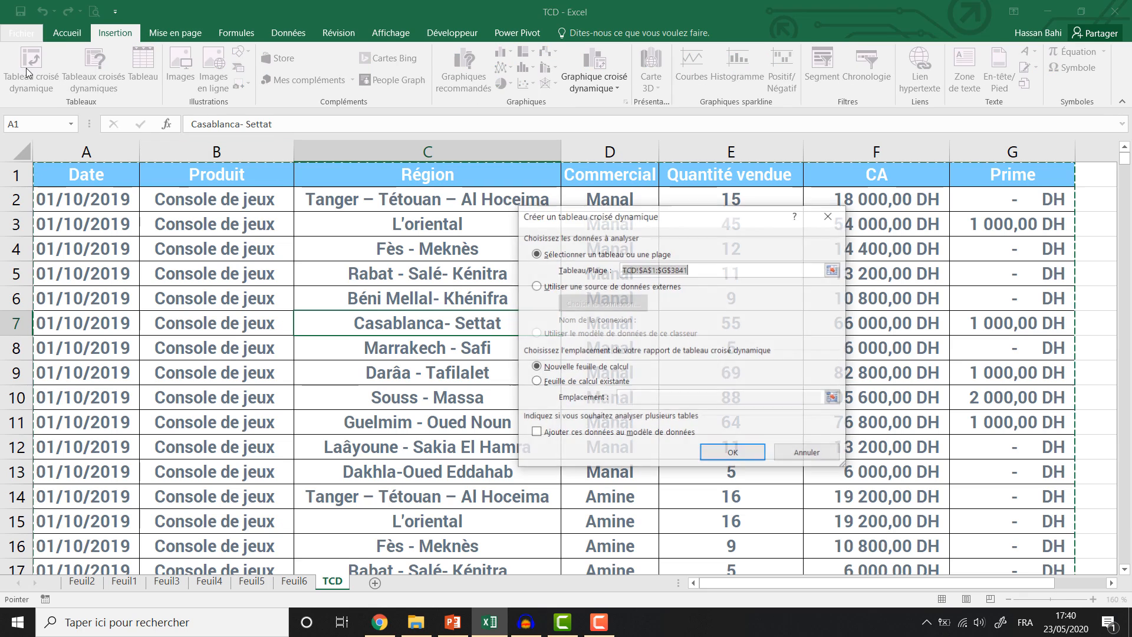
pyautogui.click(738, 462)
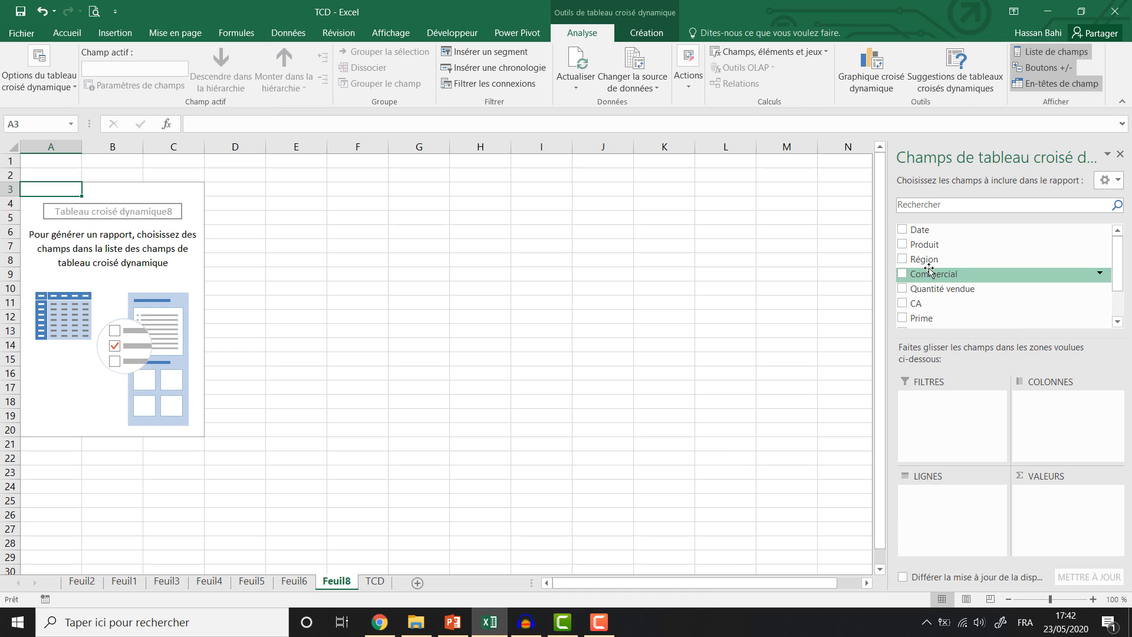
# Step: Lay out the new pivot table with CA as values, Commercial as columns and Région as rows
pyautogui.scroll(-1, 940, 282)
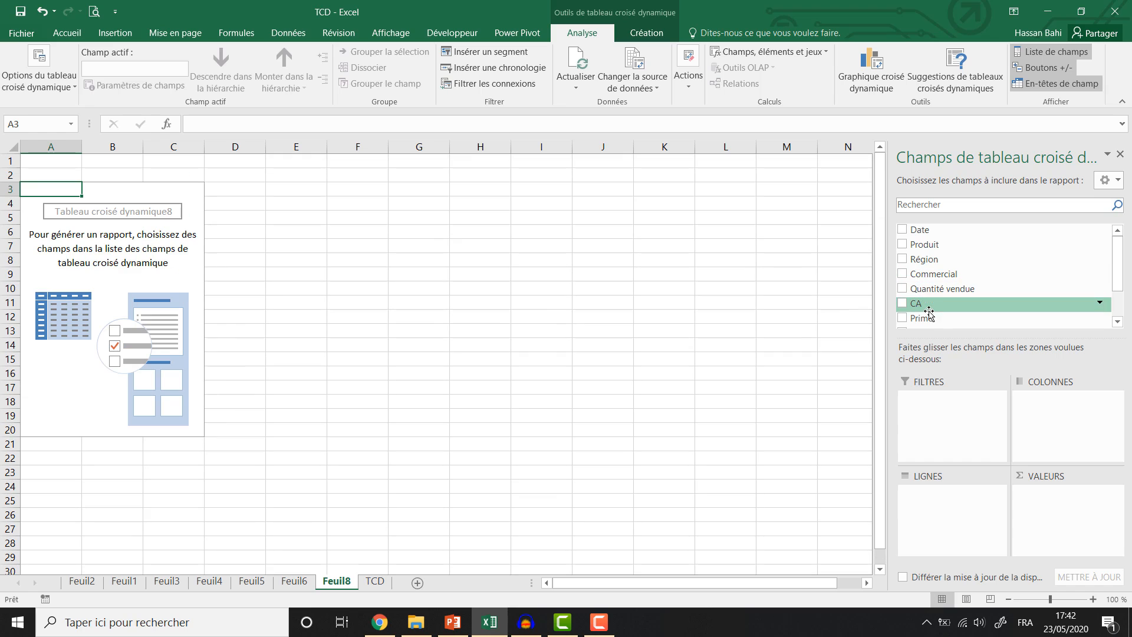
pyautogui.moveTo(922, 305); pyautogui.dragTo(1035, 499)
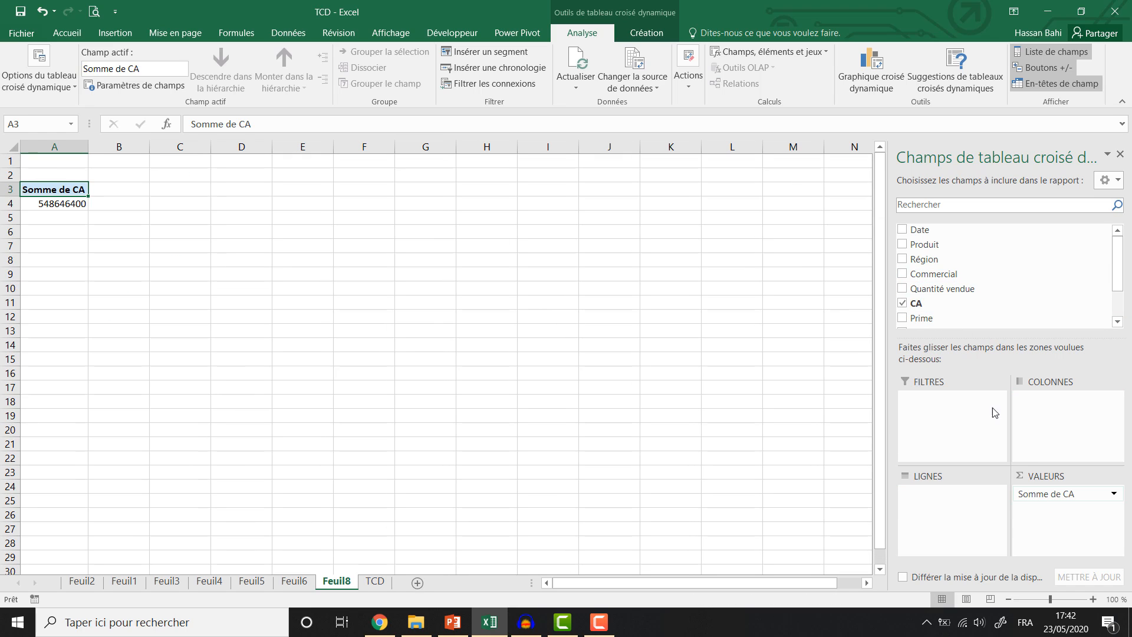
pyautogui.moveTo(942, 283); pyautogui.dragTo(1043, 407)
pyautogui.moveTo(925, 260); pyautogui.dragTo(956, 506)
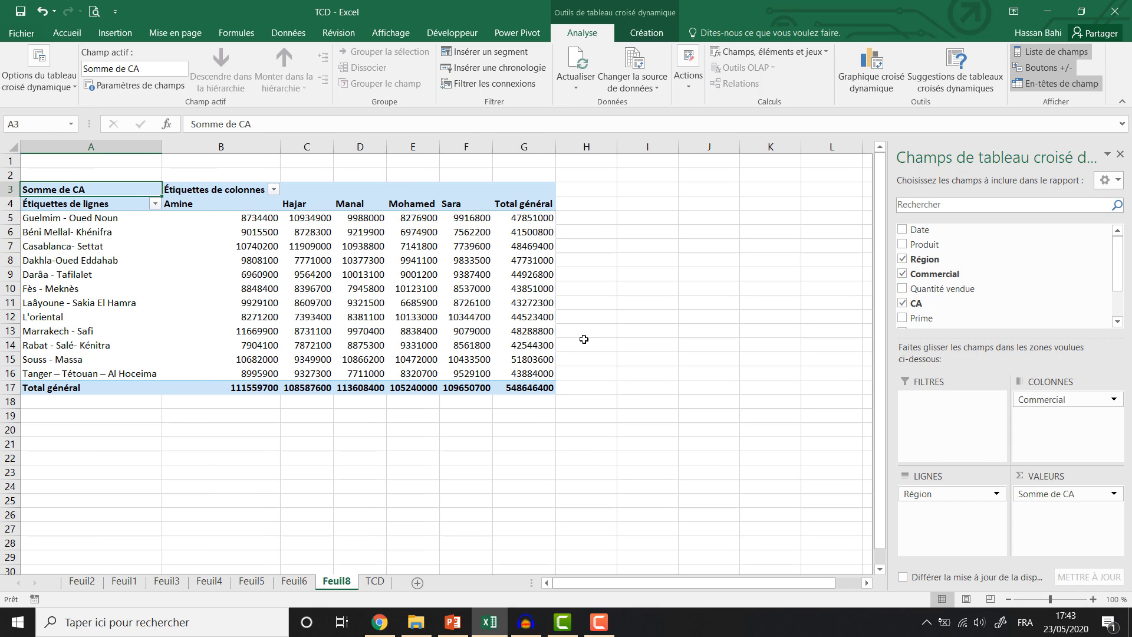
# Step: Insert a timeline on the Date field and place it beside the pivot table
pyautogui.moveTo(509, 276)
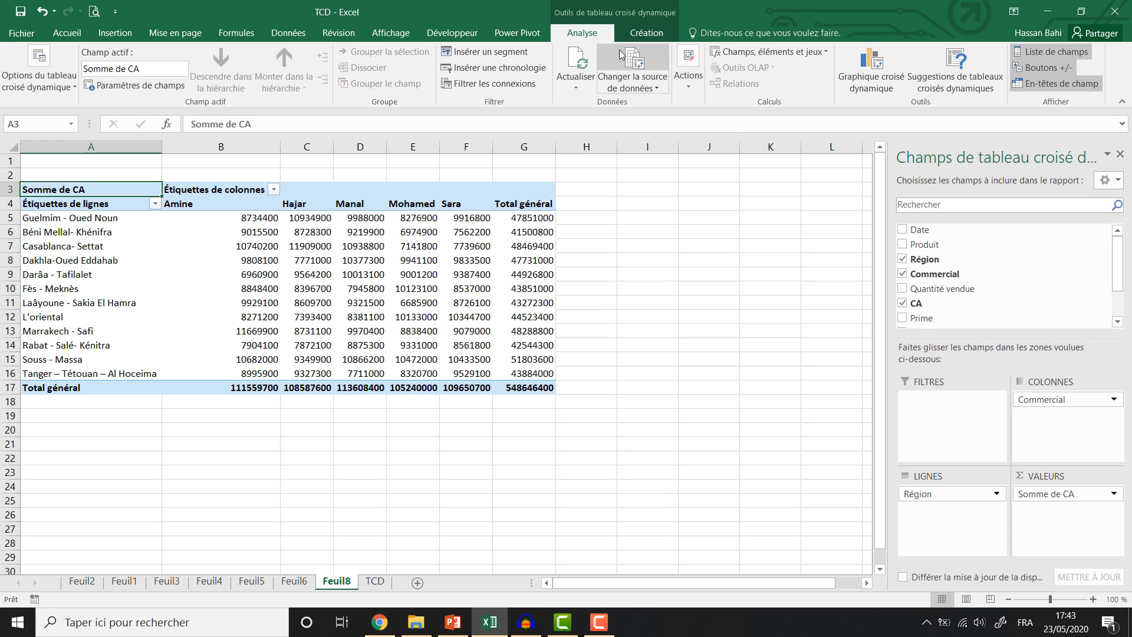
pyautogui.click(497, 70)
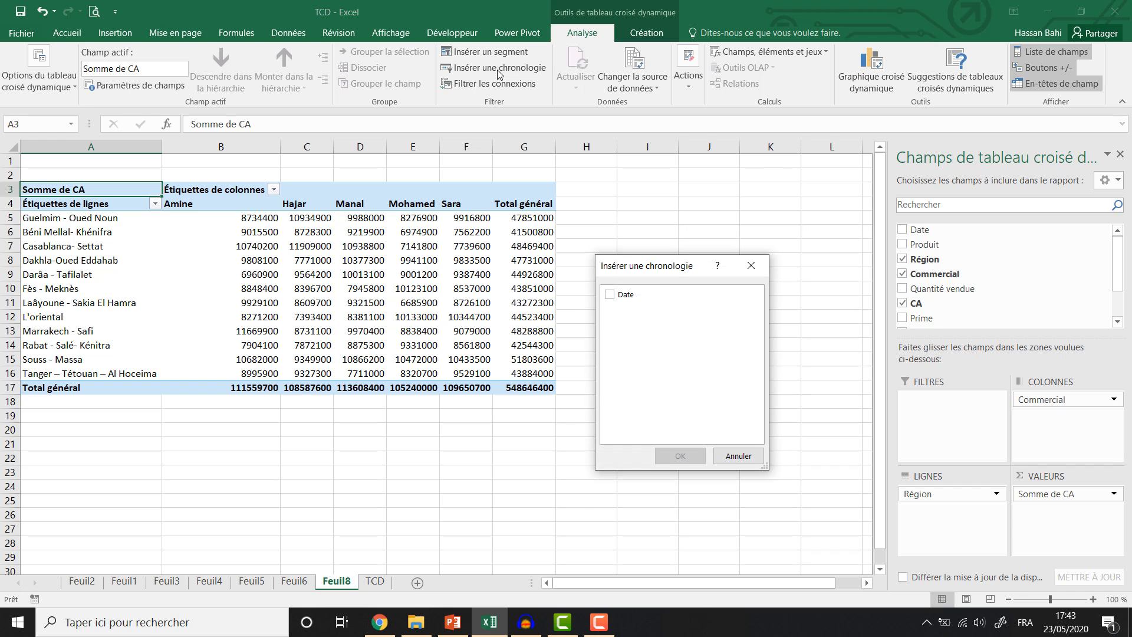
pyautogui.click(609, 294)
pyautogui.click(703, 463)
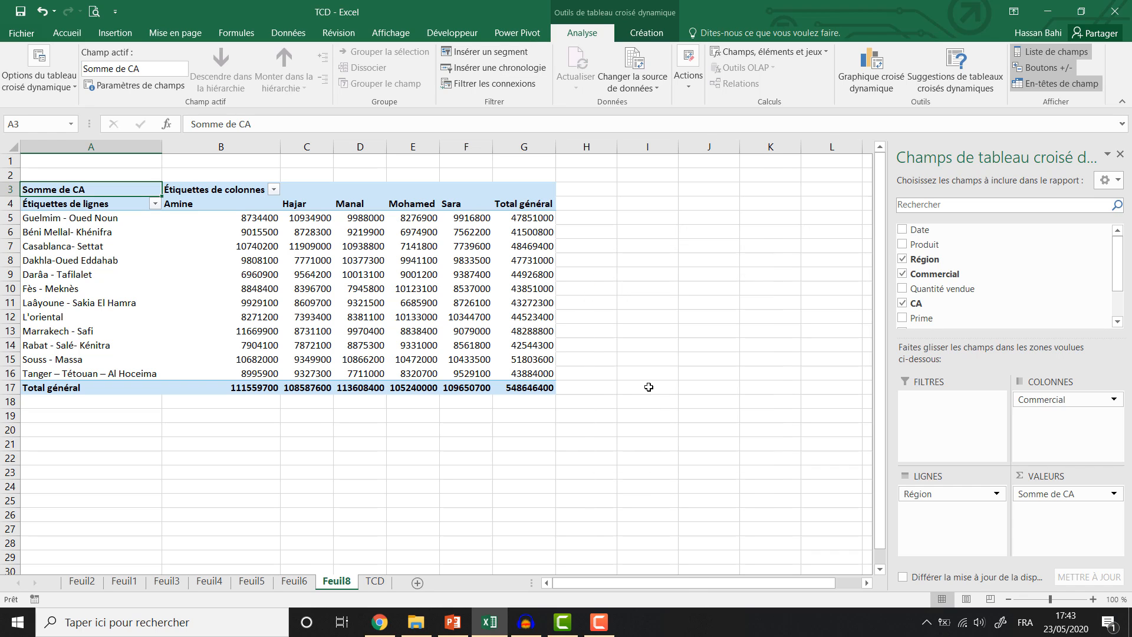
pyautogui.moveTo(511, 318); pyautogui.dragTo(784, 198)
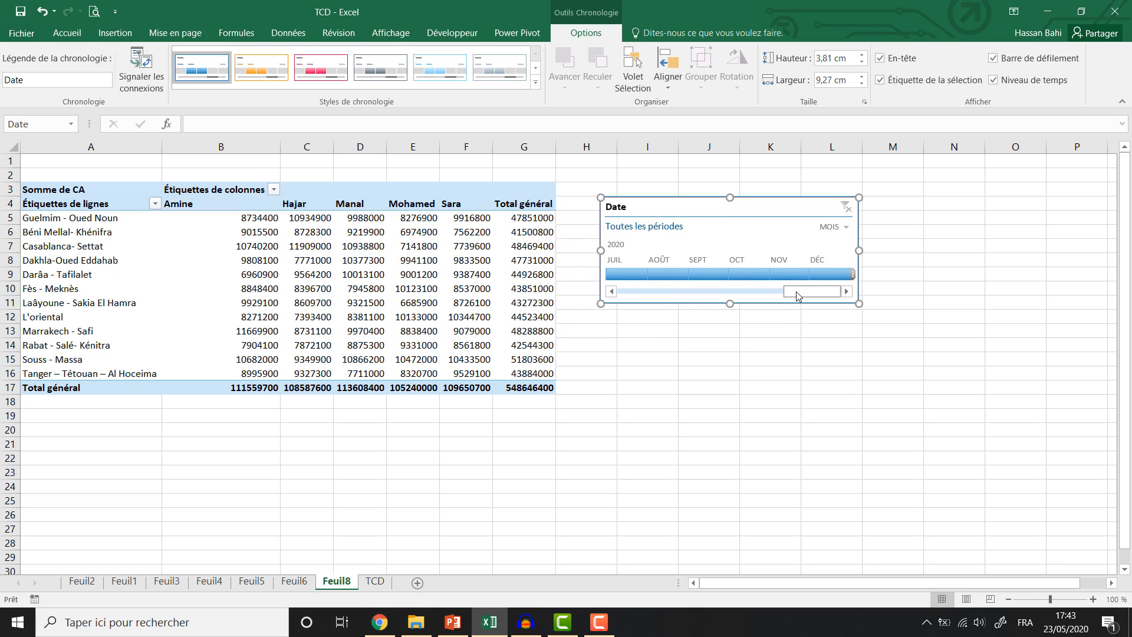
# Step: Filter the pivot table with the Date timeline to the months from December 2019 to February 2020
pyautogui.moveTo(794, 292); pyautogui.dragTo(713, 292)
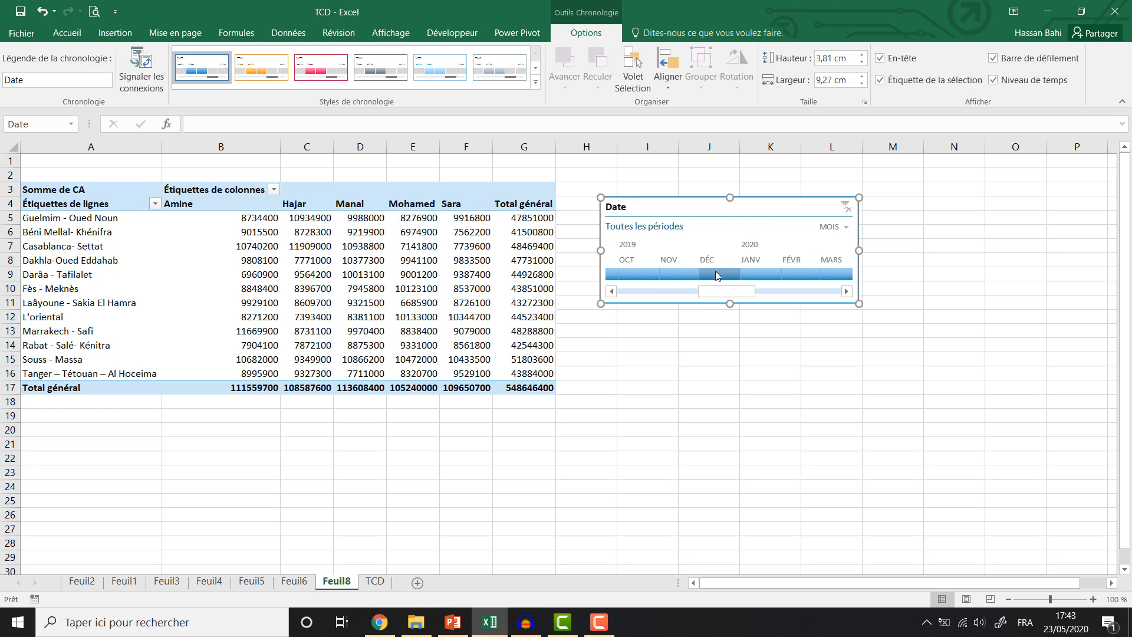
pyautogui.click(717, 275)
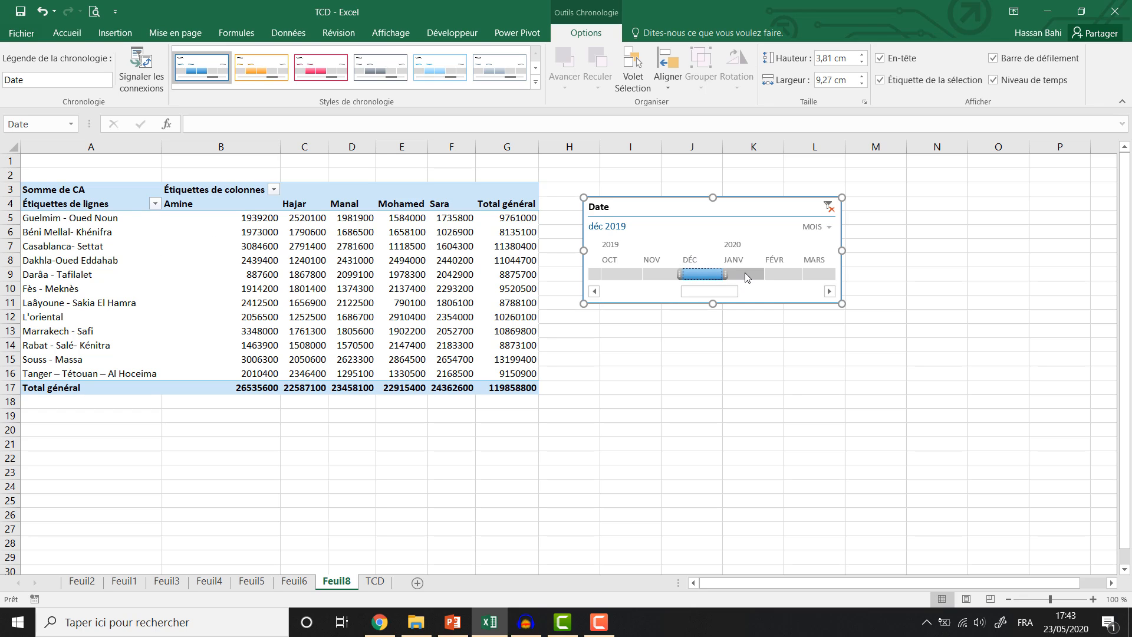
pyautogui.moveTo(724, 273); pyautogui.dragTo(806, 275)
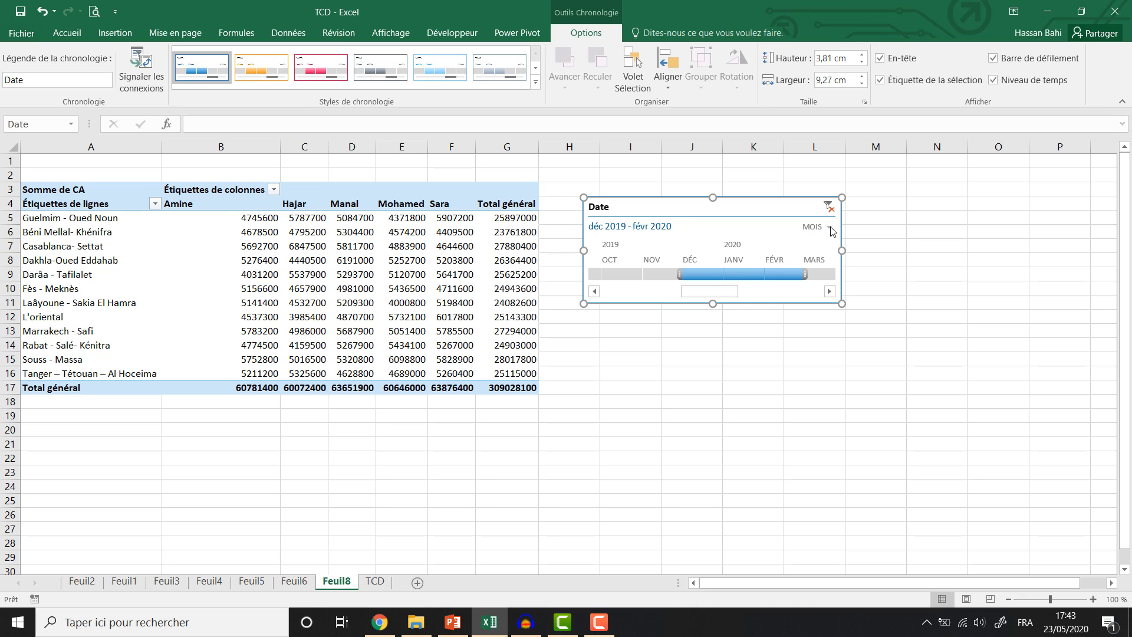
# Step: Switch the timeline to years, filter by 2019 only, and extend the period to 2019 - 2020
pyautogui.click(830, 228)
pyautogui.click(834, 251)
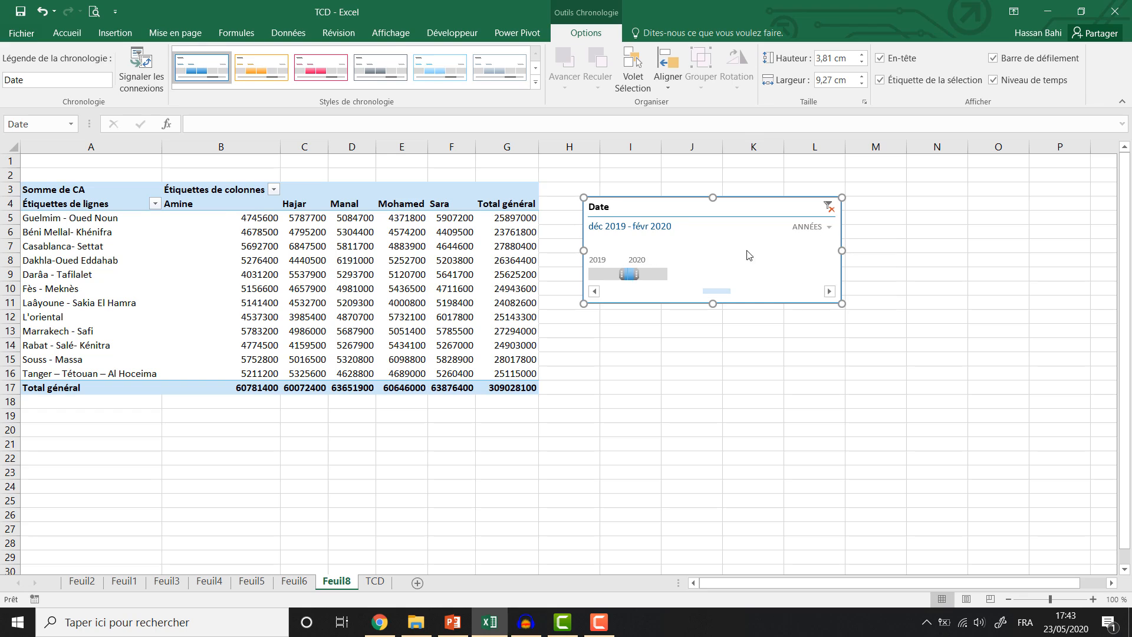
pyautogui.moveTo(668, 274); pyautogui.dragTo(632, 273)
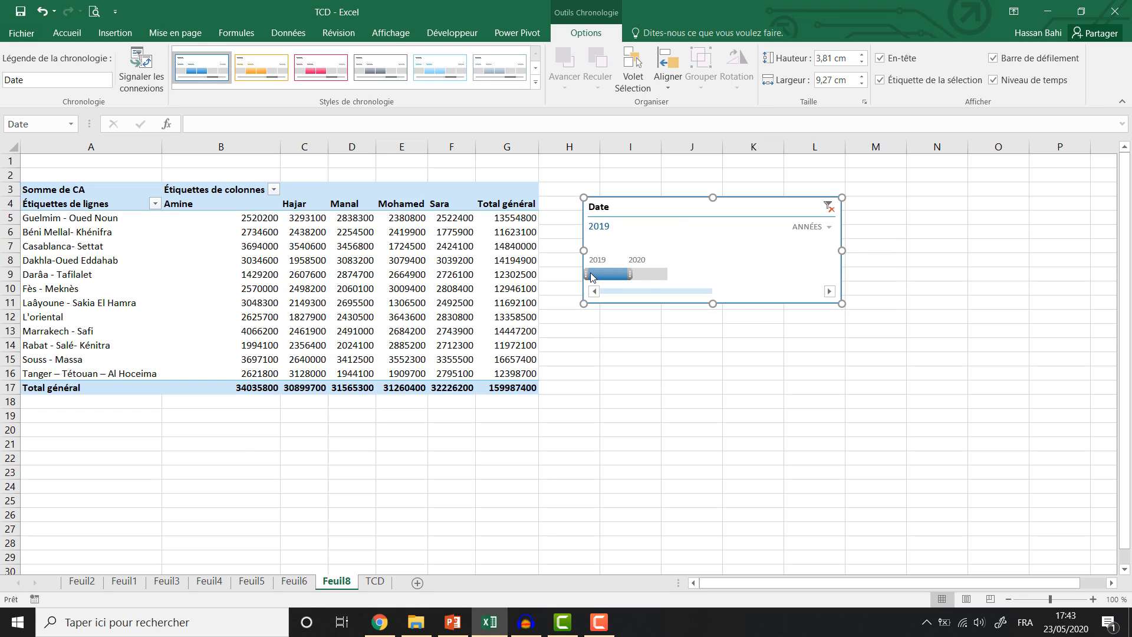
pyautogui.moveTo(630, 274); pyautogui.dragTo(667, 274)
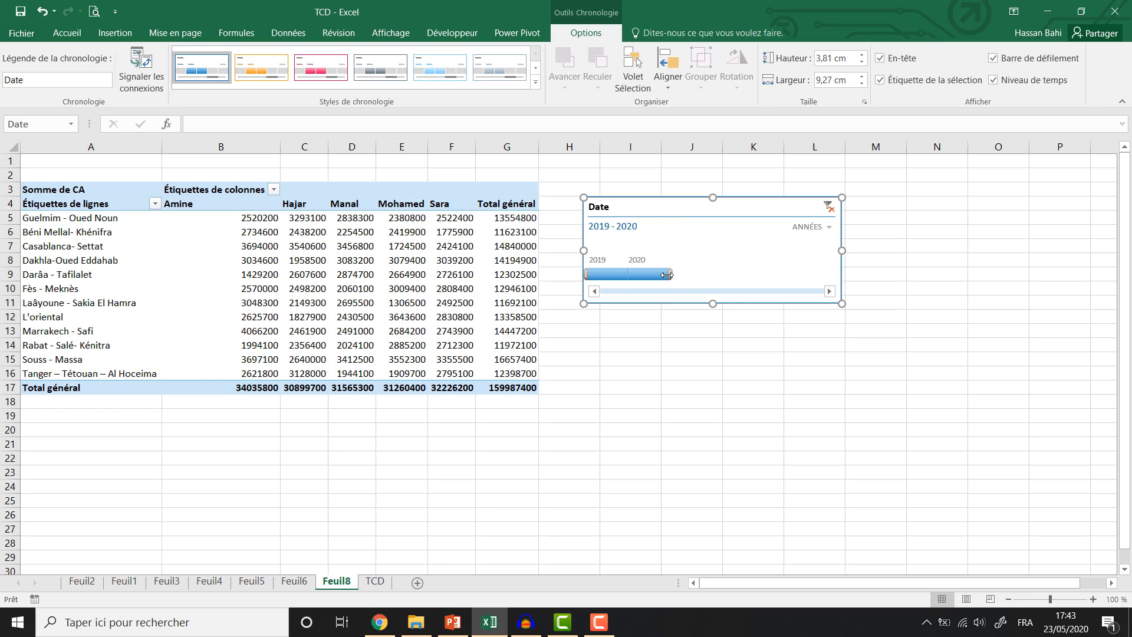
# Step: Switch the timeline to quarters, try Tr4 2019, and filter the pivot table to Tr1 - Tr2 2020
pyautogui.click(842, 228)
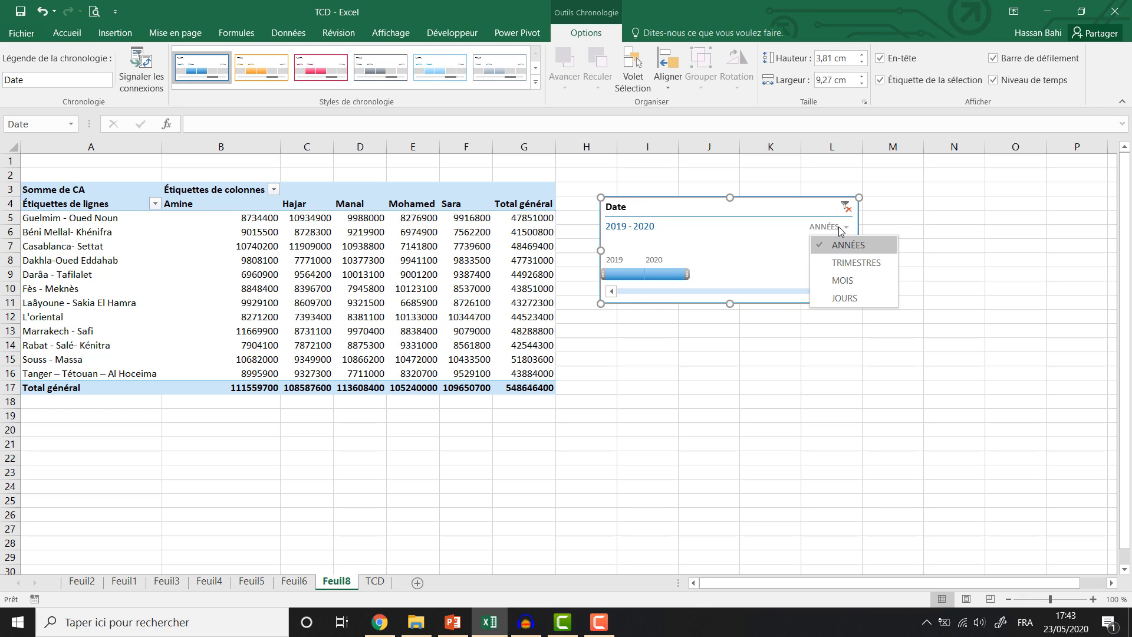
pyautogui.click(857, 262)
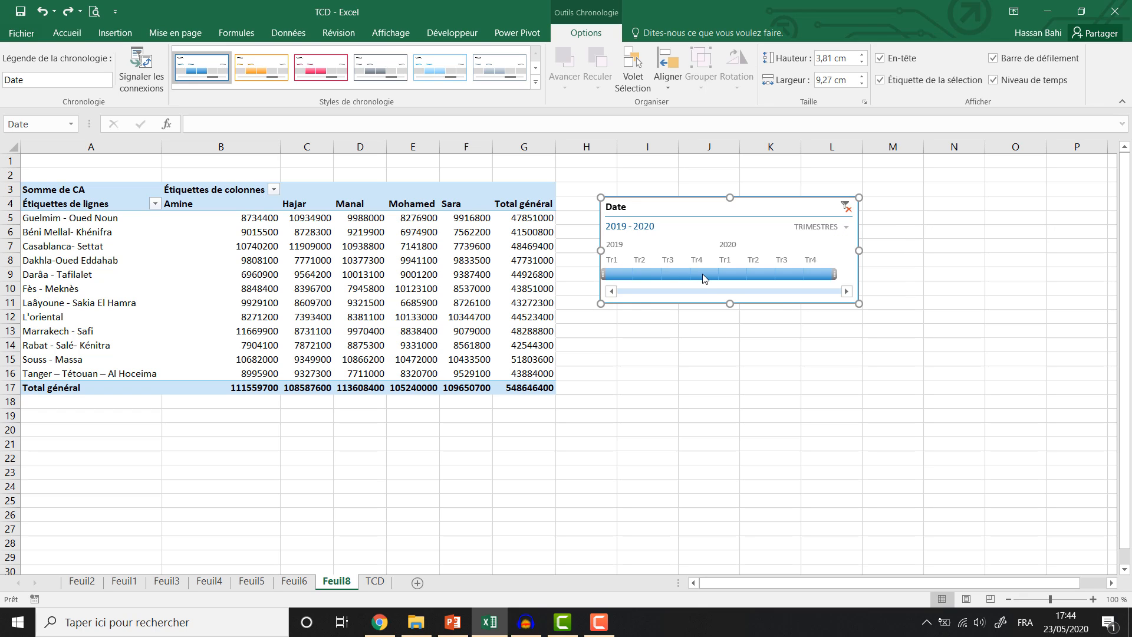
pyautogui.click(706, 275)
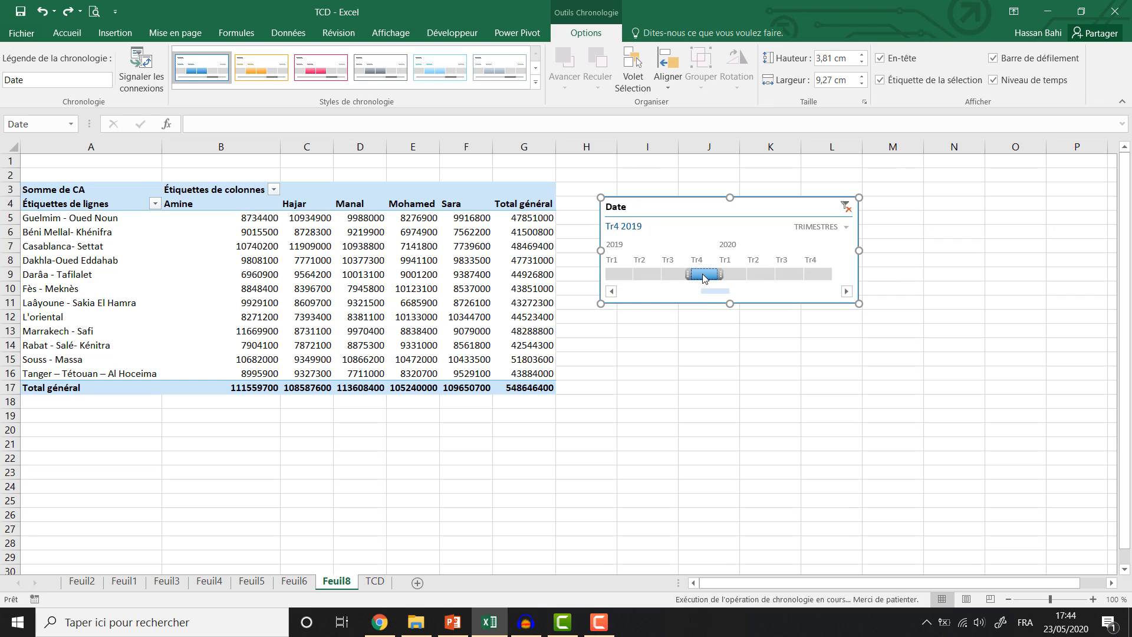
pyautogui.click(755, 274)
pyautogui.moveTo(755, 274); pyautogui.dragTo(706, 276)
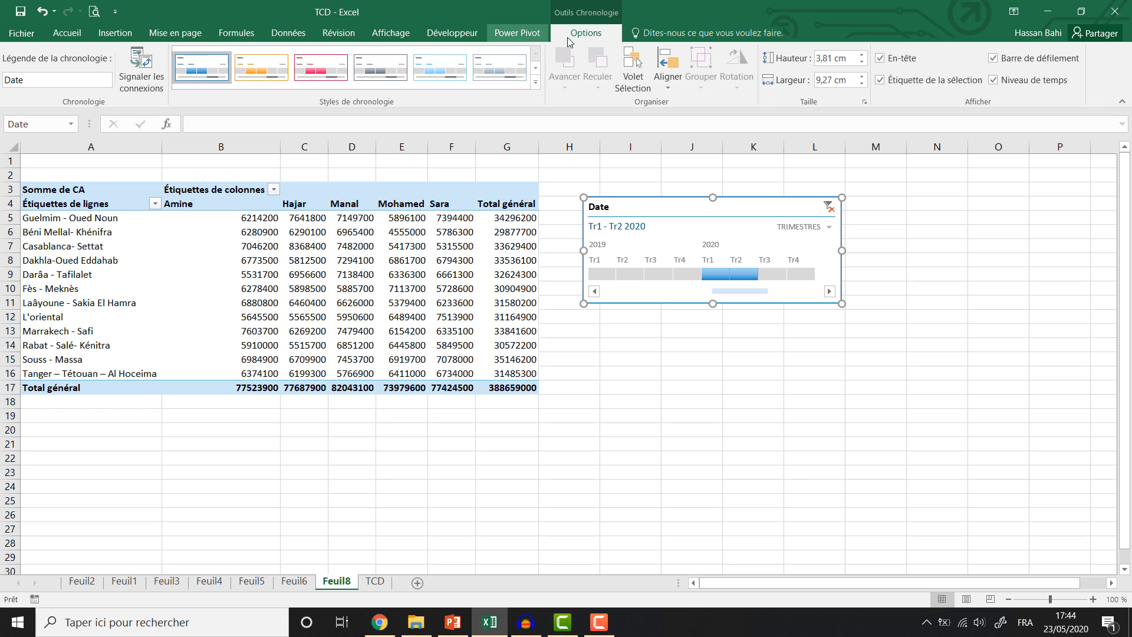
# Step: Change the timeline's caption to Période
pyautogui.click(27, 75)
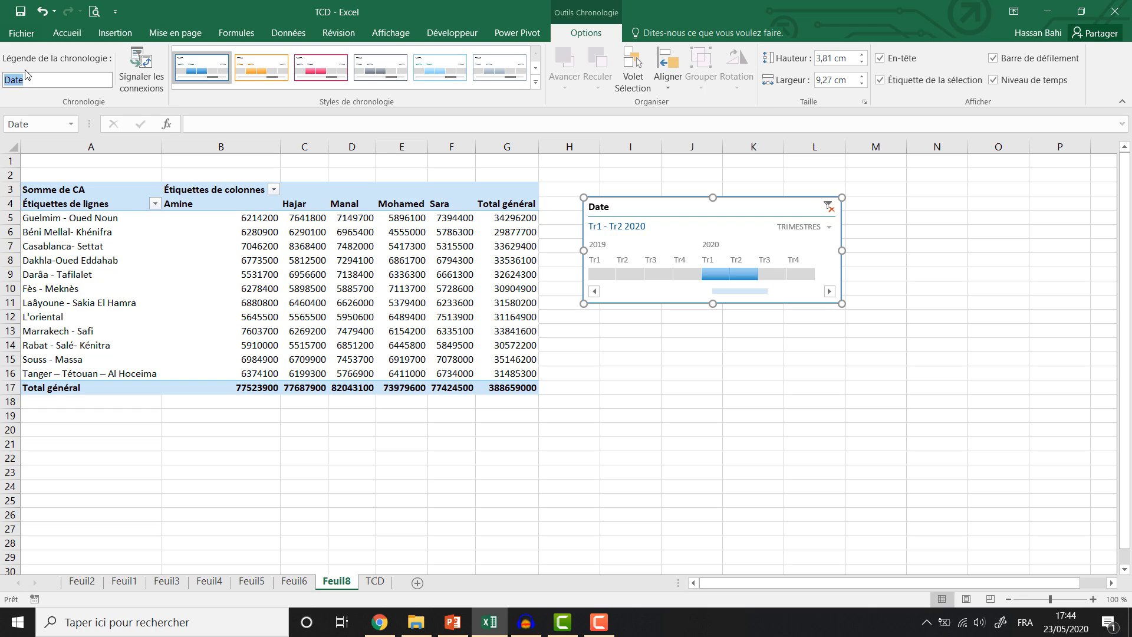
pyautogui.click(61, 80)
pyautogui.write('Période')
pyautogui.press('BackSpace')
pyautogui.press('BackSpace')
pyautogui.press('BackSpace')
# Step: Try hiding and restoring the timeline's header, scroll bar, selection label and time level one at a time
pyautogui.click(911, 63)
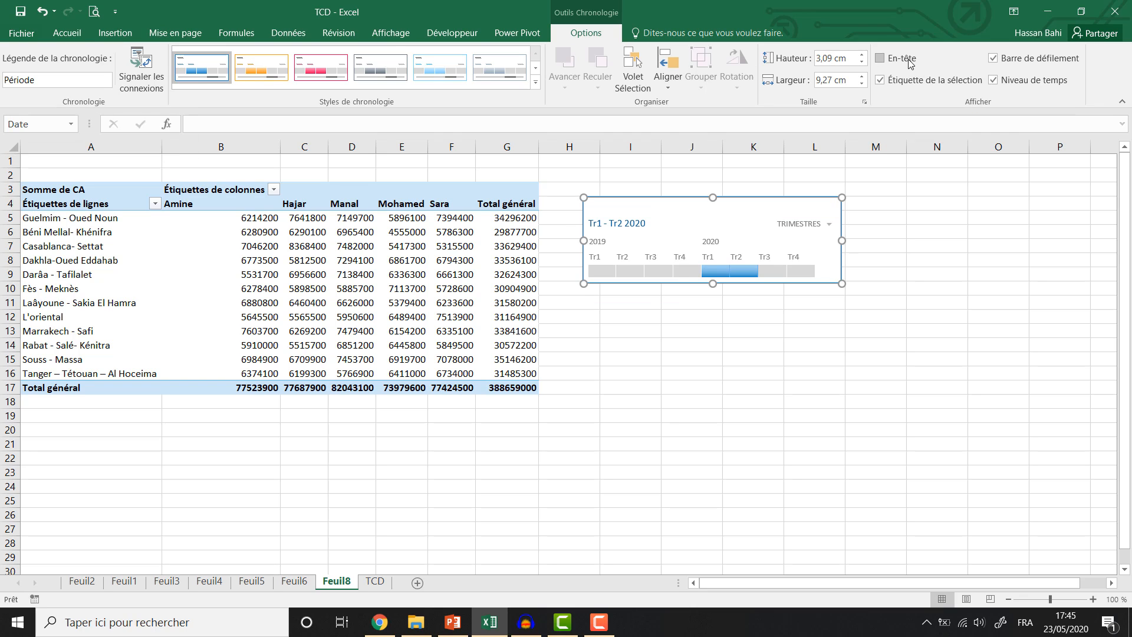
pyautogui.click(911, 64)
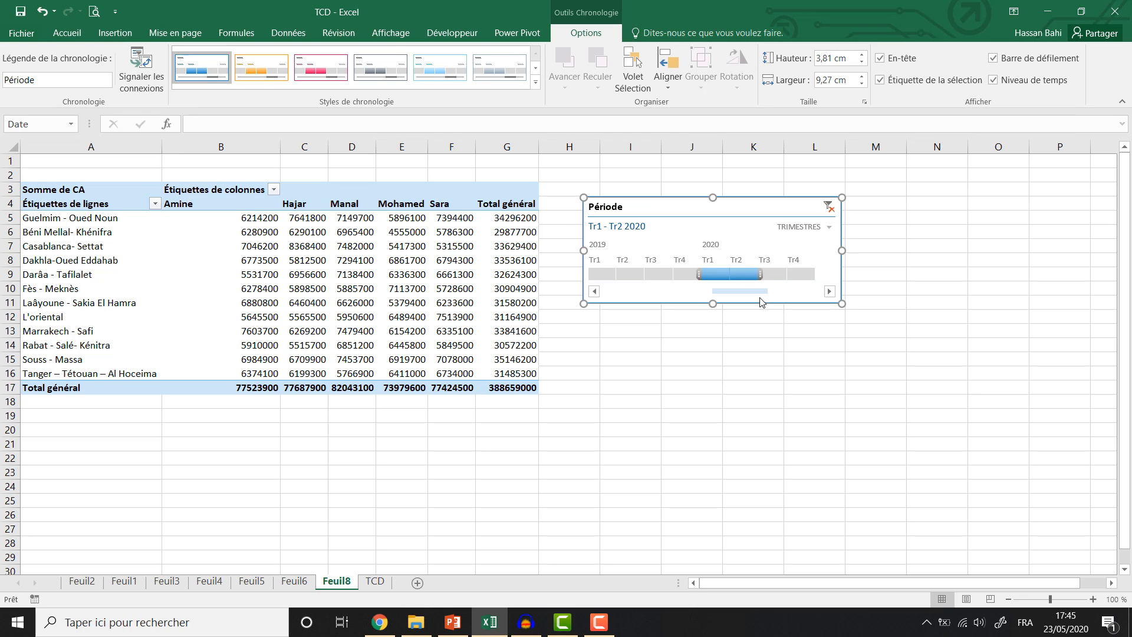
pyautogui.click(1027, 66)
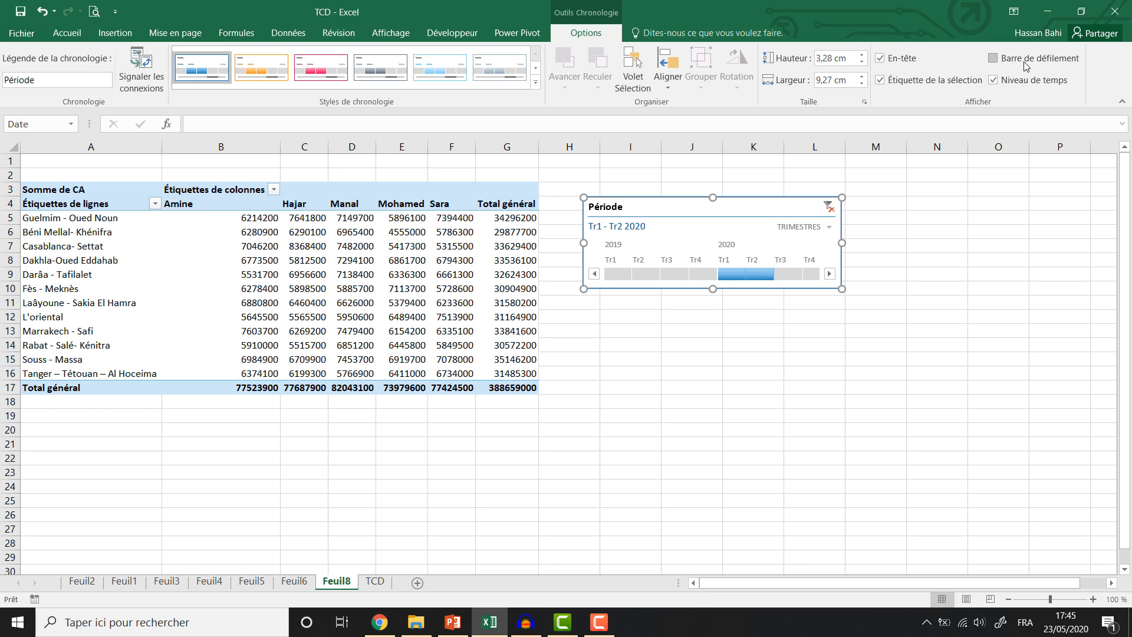
pyautogui.click(1026, 66)
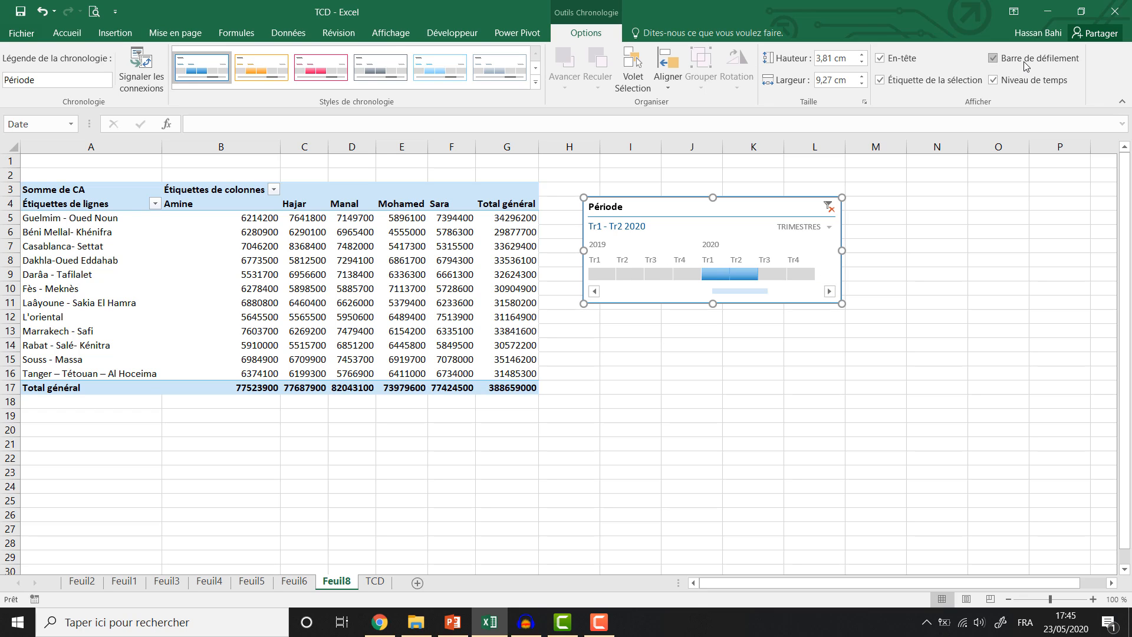
pyautogui.click(944, 87)
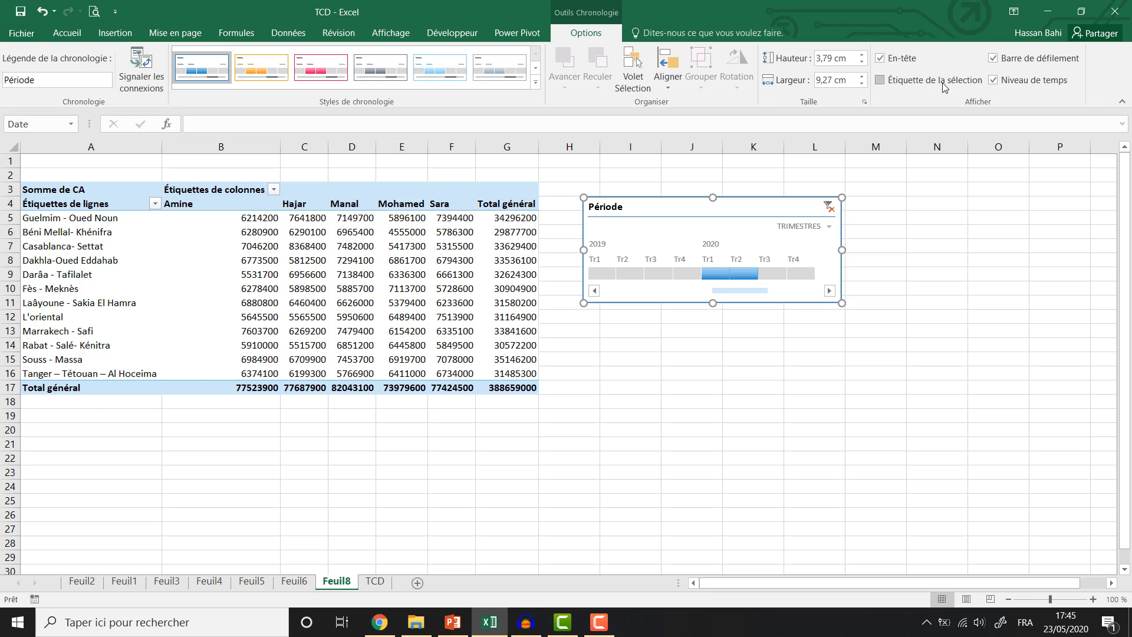
pyautogui.click(944, 83)
pyautogui.click(994, 80)
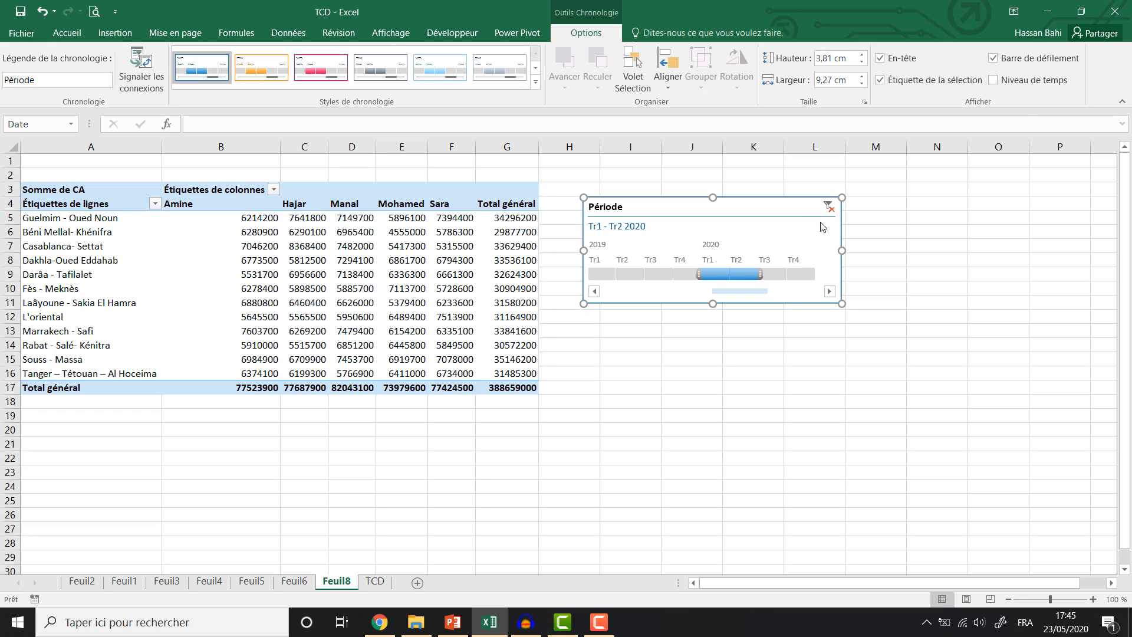
pyautogui.click(993, 80)
# Step: Enlarge the Période timeline to about 6,29 cm high and 10,99 cm wide, and apply the orange Foncé style
pyautogui.moveTo(843, 304); pyautogui.dragTo(836, 373)
pyautogui.moveTo(838, 285); pyautogui.dragTo(891, 286)
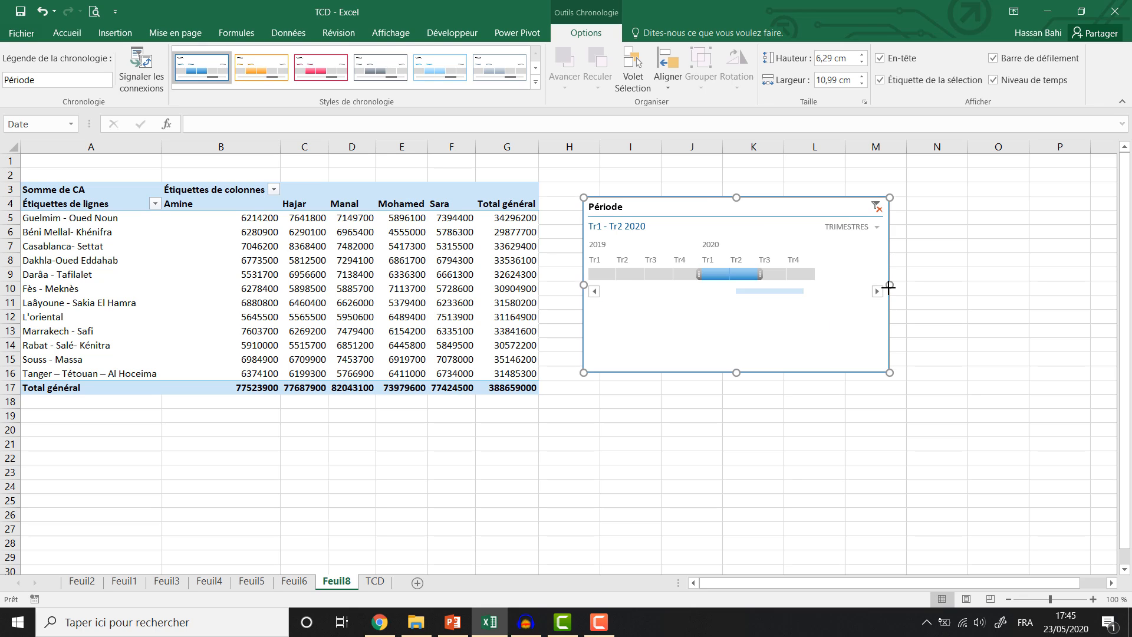
pyautogui.click(318, 78)
pyautogui.click(534, 85)
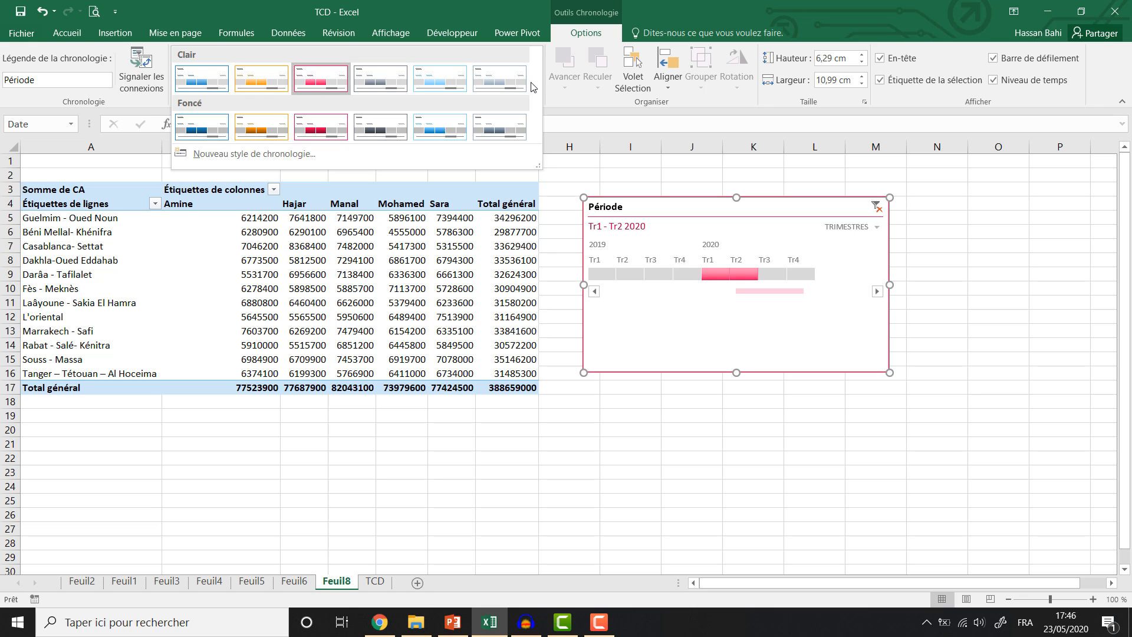
pyautogui.click(261, 126)
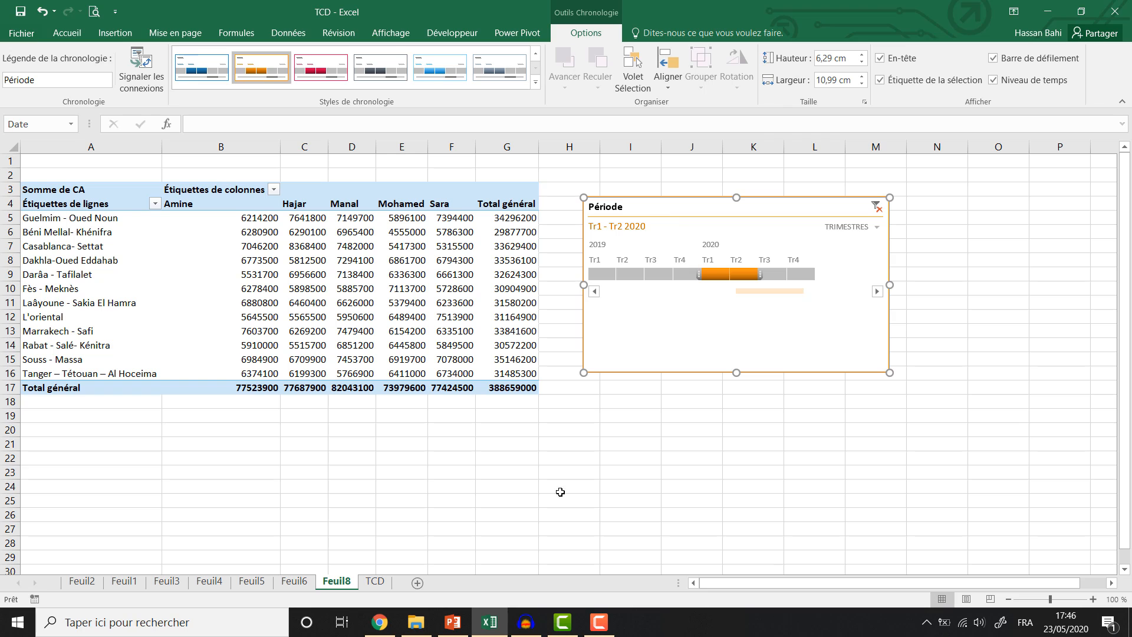
# Step: Create a pivot table from the TCD sheet's range A1:G3841, placed on the existing sheet Feuil8 at cell A20
pyautogui.click(383, 588)
pyautogui.press('Up')
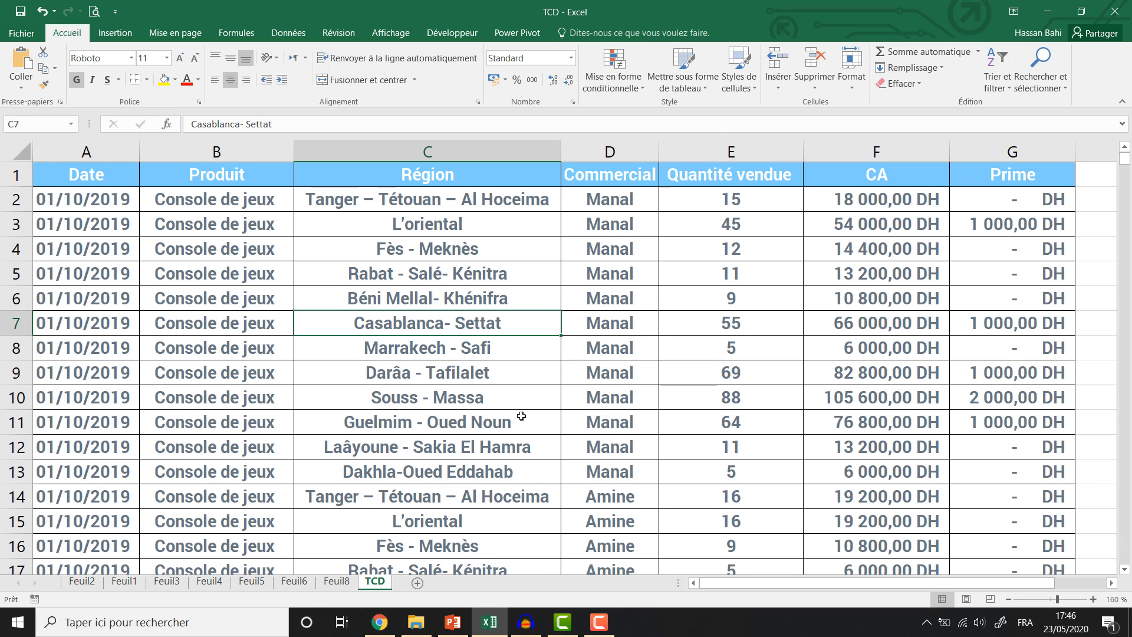
pyautogui.click(115, 33)
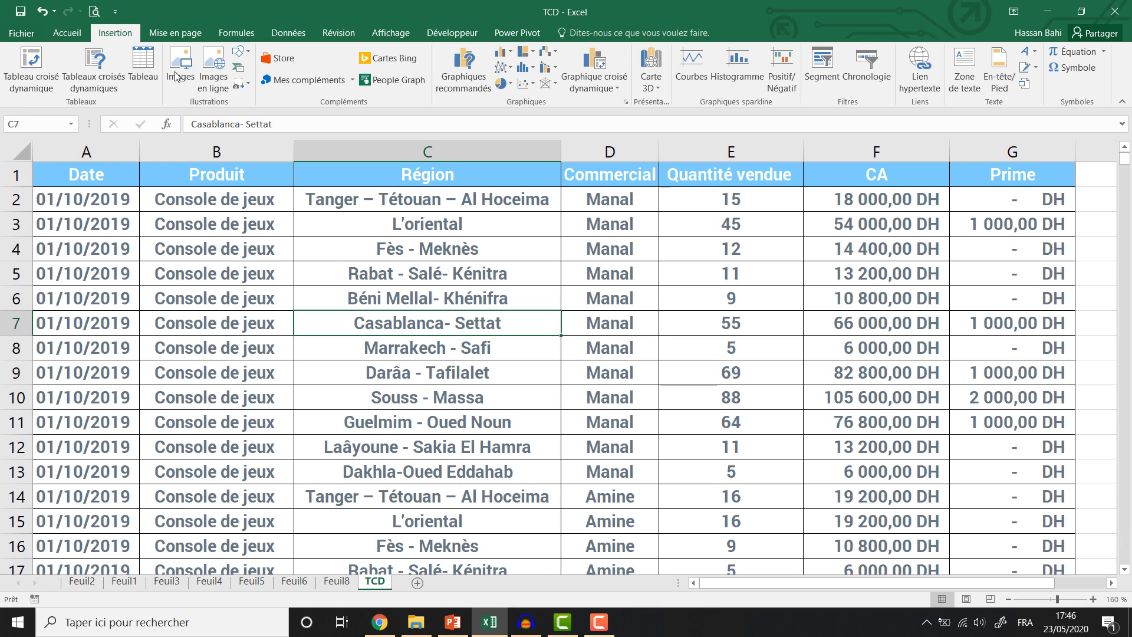
pyautogui.click(31, 66)
pyautogui.click(567, 382)
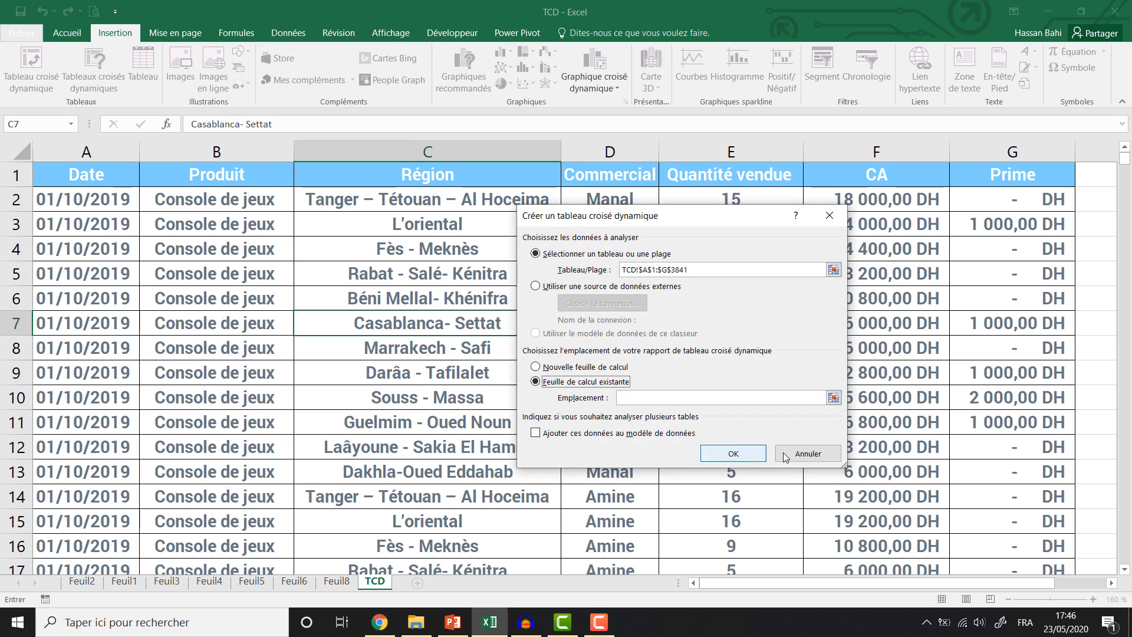
pyautogui.click(832, 399)
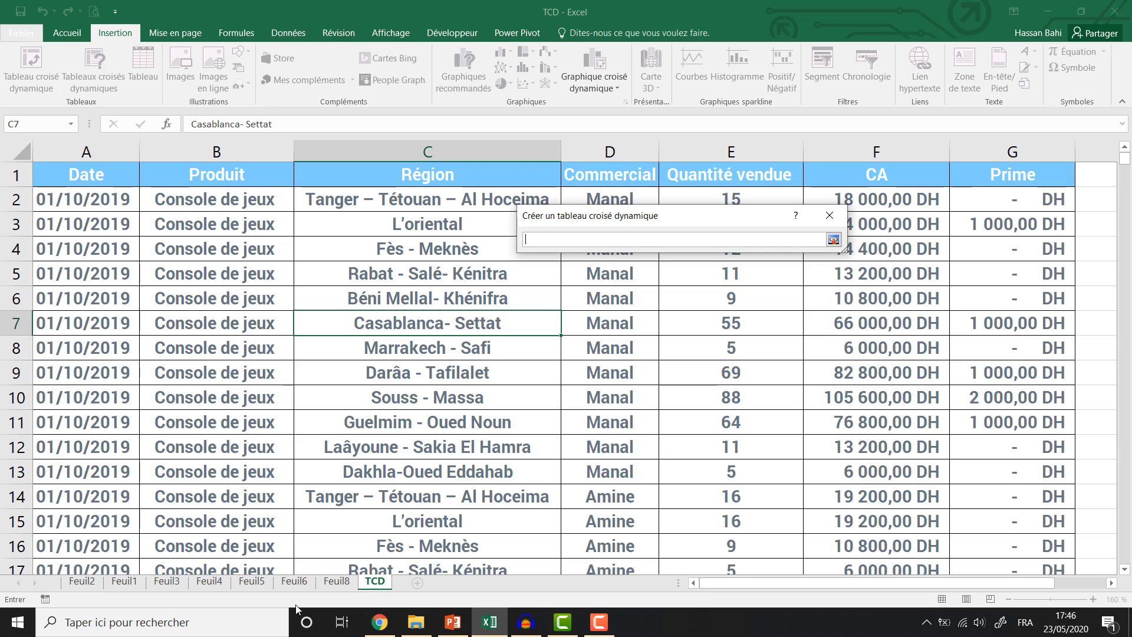
pyautogui.click(336, 581)
pyautogui.click(43, 427)
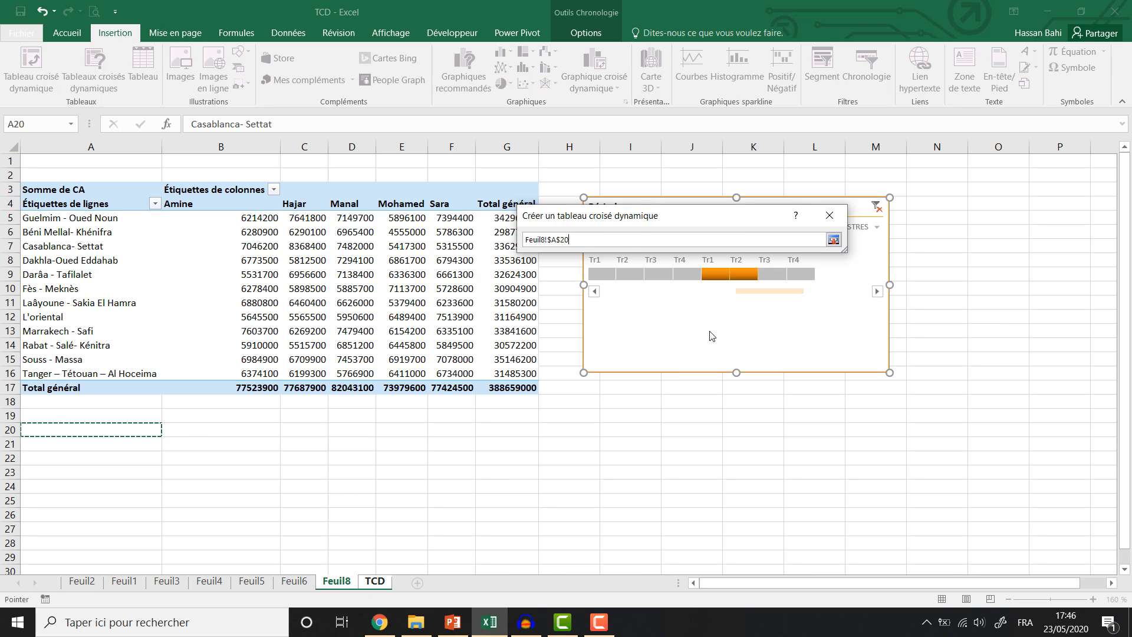
pyautogui.press('Return')
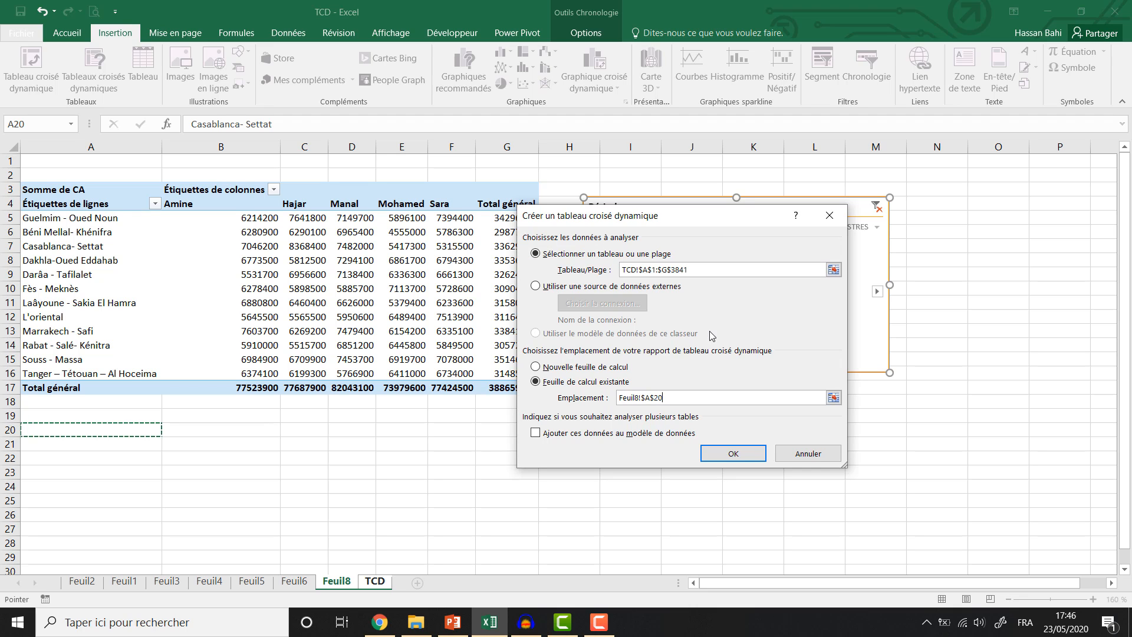
pyautogui.click(744, 453)
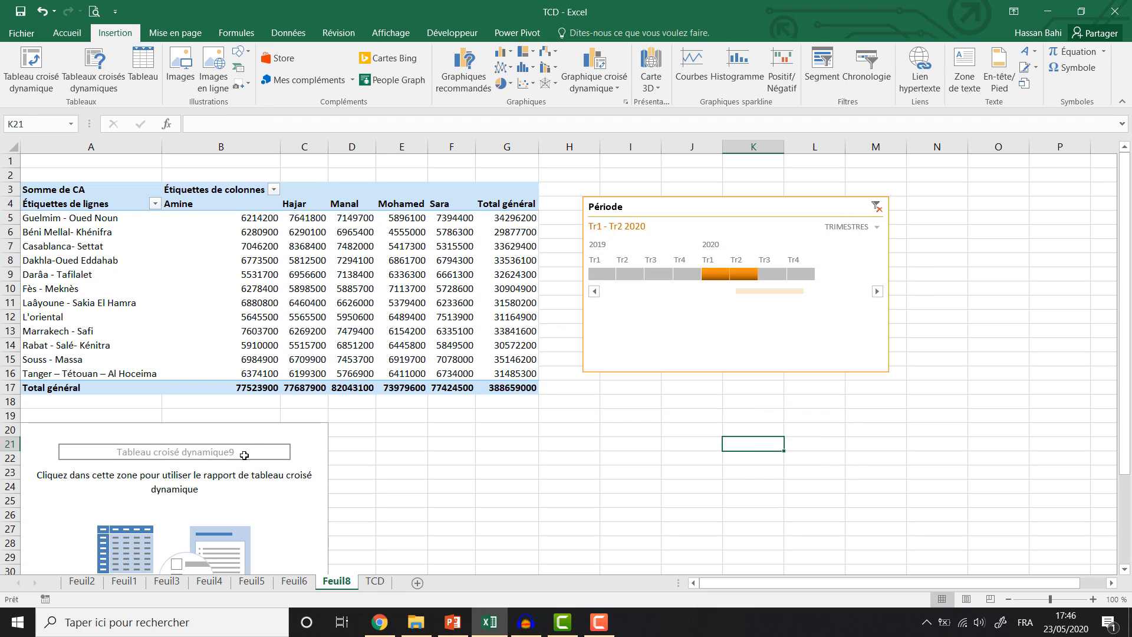
# Step: Lay out the new pivot table with Produit in rows, Commercial in columns and the sum of CA as values, and close the field list
pyautogui.click(244, 455)
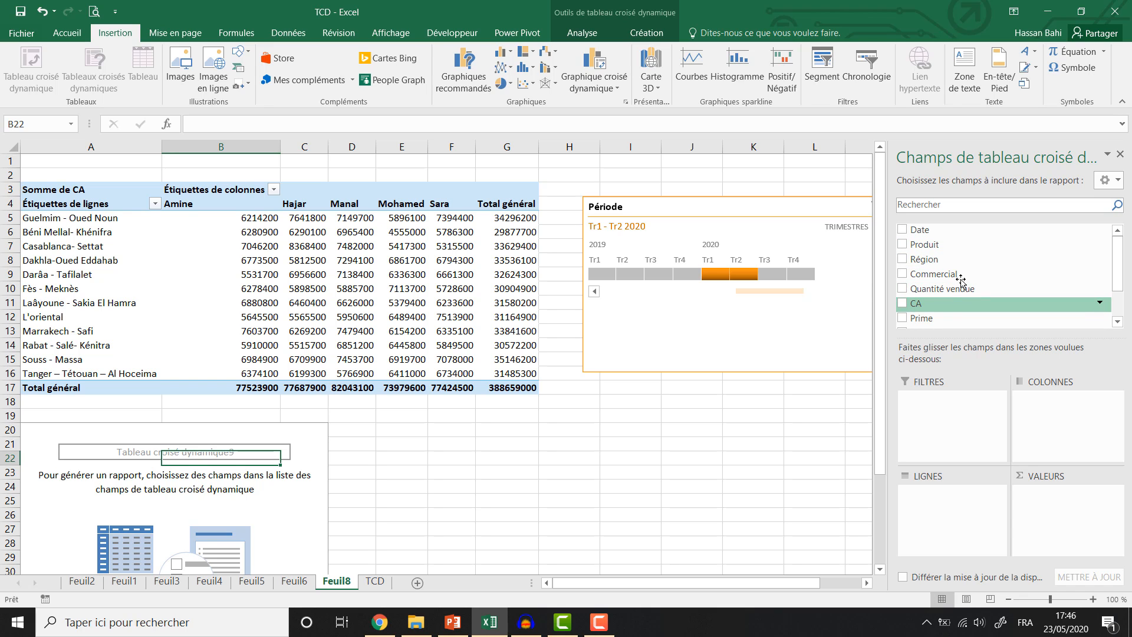
pyautogui.scroll(-2, 963, 275)
pyautogui.scroll(2, 963, 276)
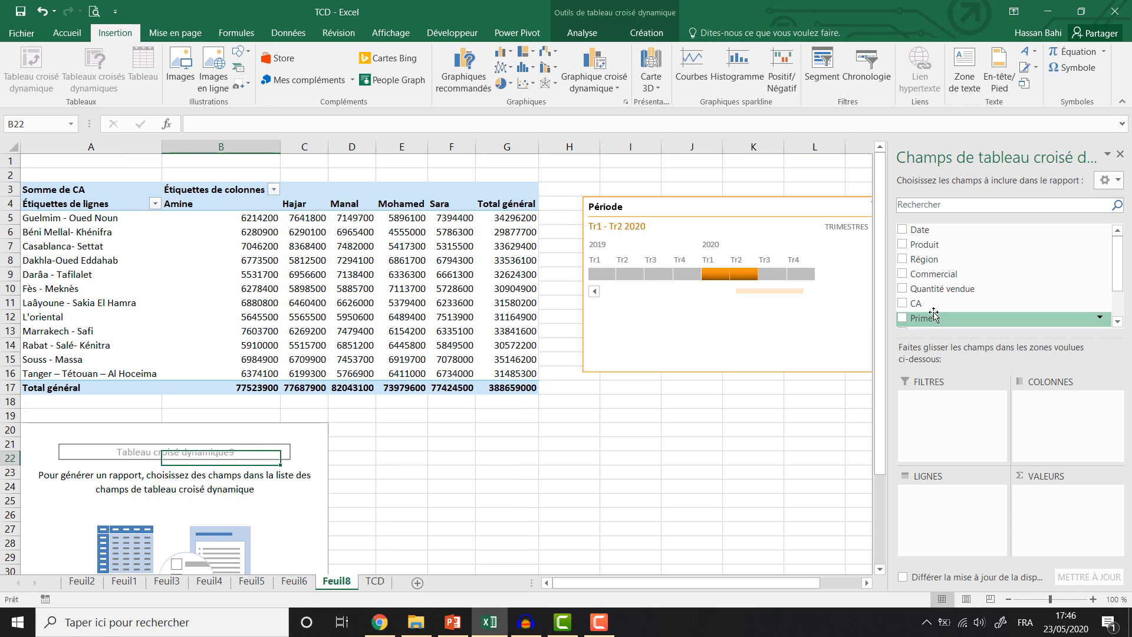
pyautogui.scroll(-1, 924, 247)
pyautogui.moveTo(924, 233)
pyautogui.mouseDown()
pyautogui.moveTo(968, 386)
pyautogui.moveTo(966, 505)
pyautogui.mouseUp()
pyautogui.scroll(-1, 936, 318)
pyautogui.moveTo(934, 250); pyautogui.dragTo(1054, 411)
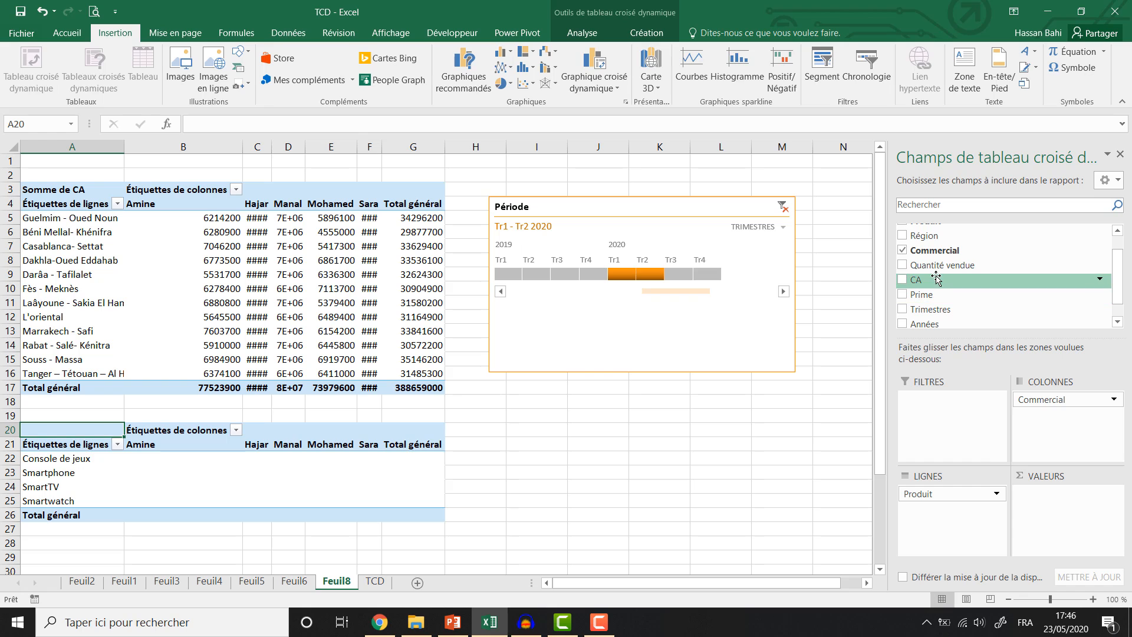
pyautogui.moveTo(932, 279); pyautogui.dragTo(1050, 496)
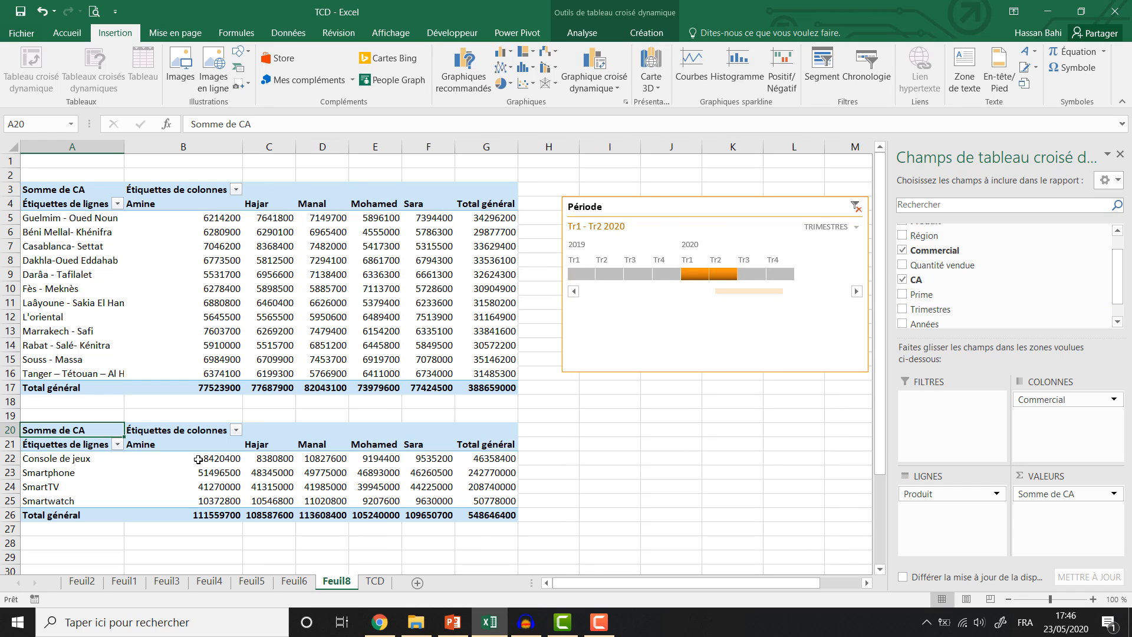
pyautogui.click(1121, 154)
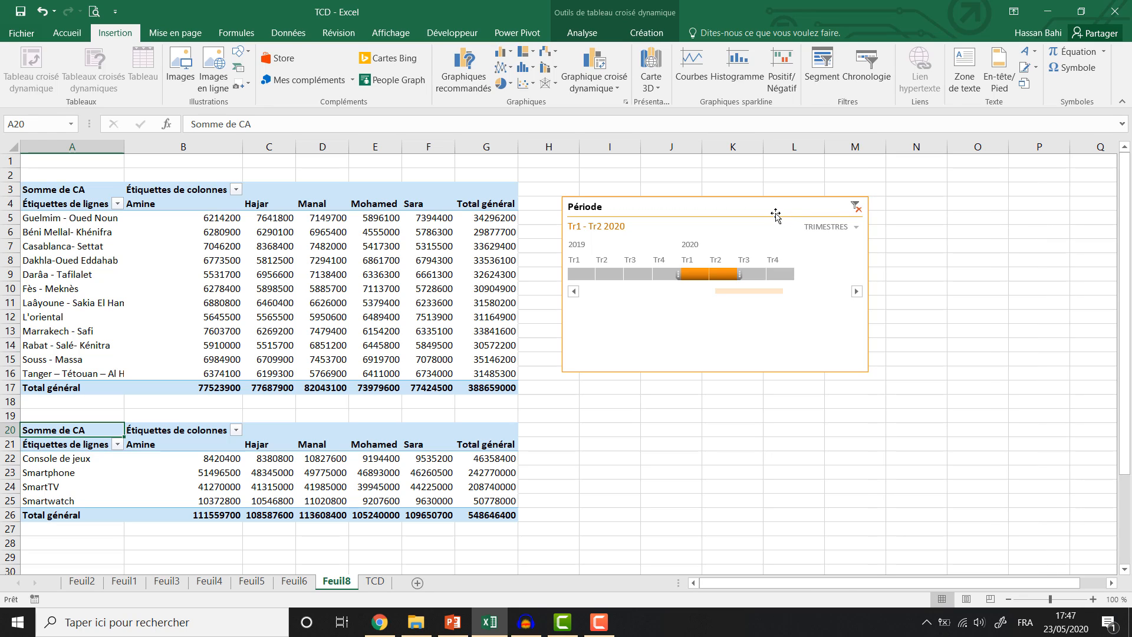
# Step: Connect the Période timeline to the second pivot table on Feuil8, Tableau croisé dynamique9
pyautogui.click(776, 213)
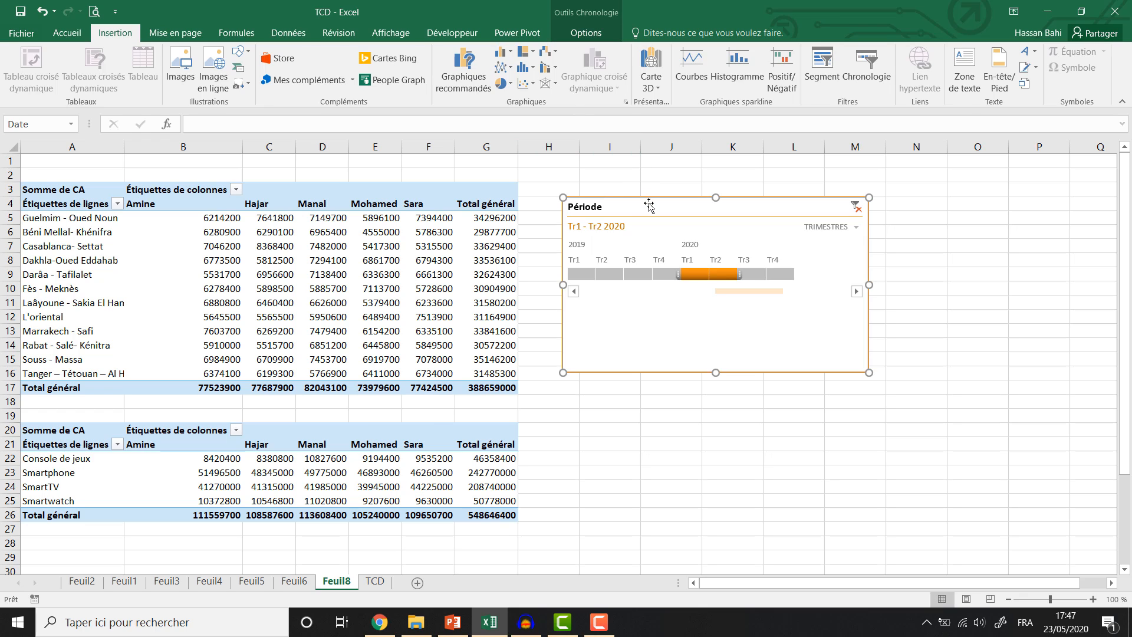
pyautogui.click(588, 33)
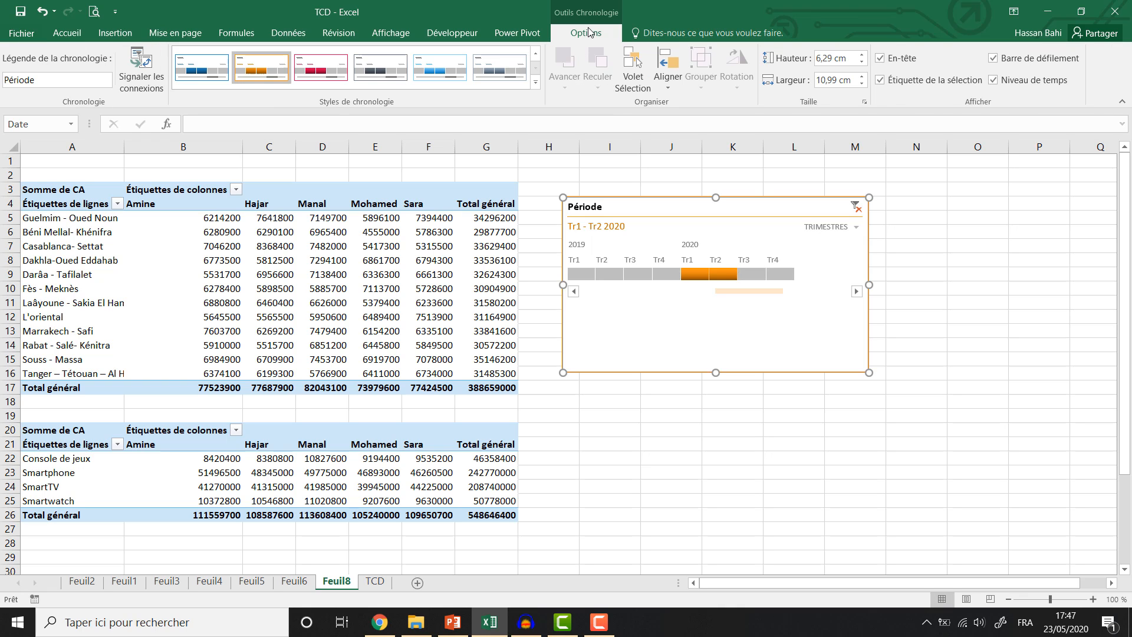
pyautogui.click(142, 68)
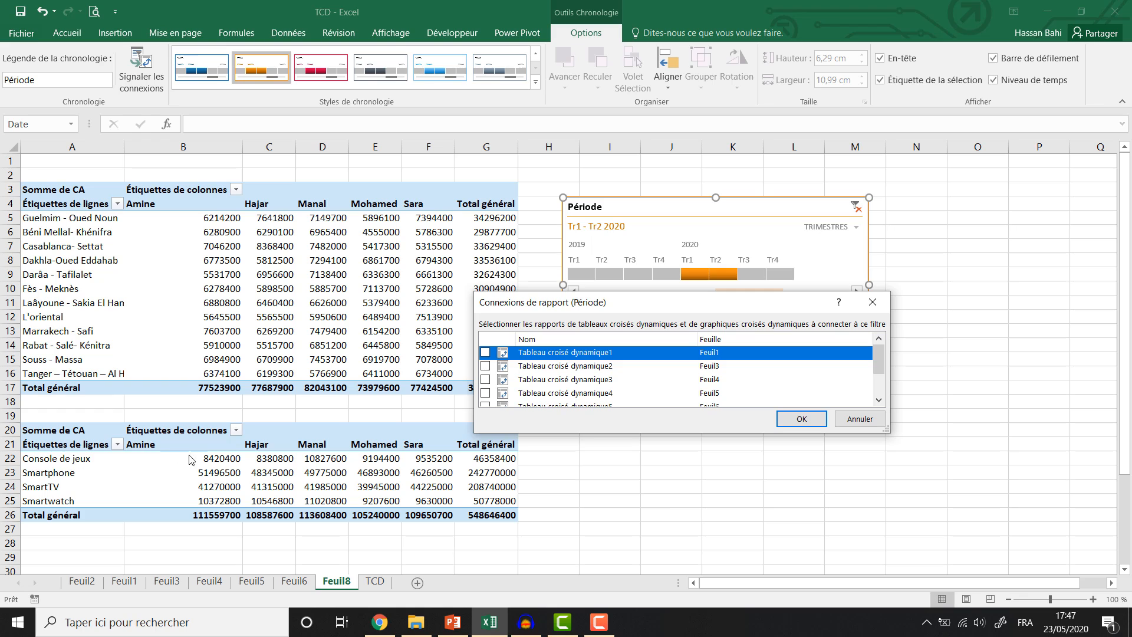
pyautogui.scroll(-2, 742, 375)
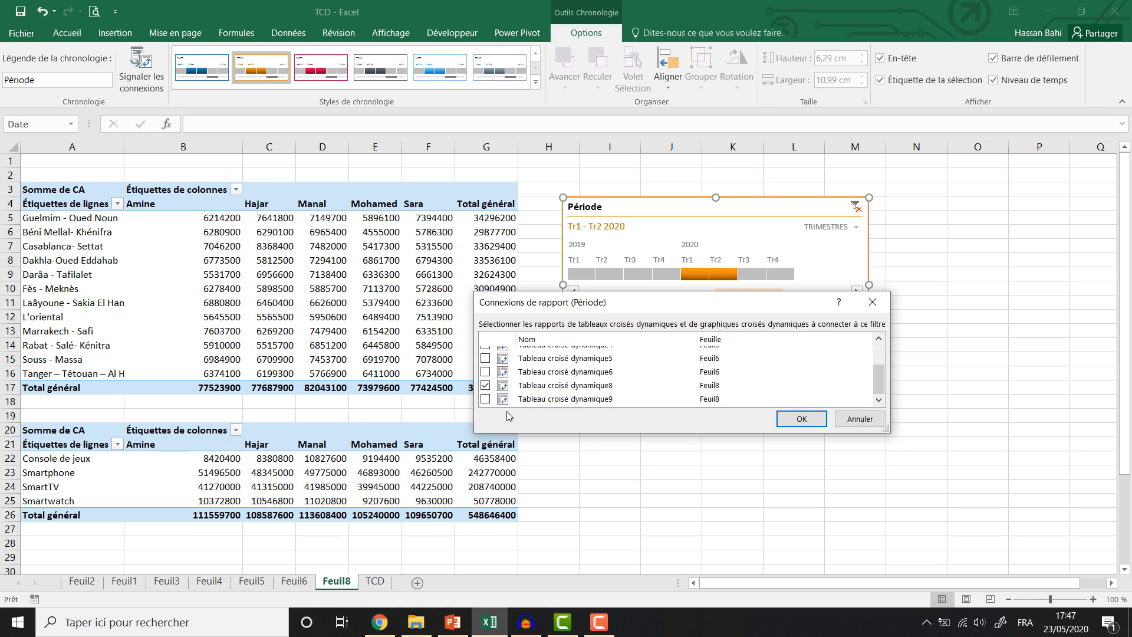
pyautogui.click(485, 400)
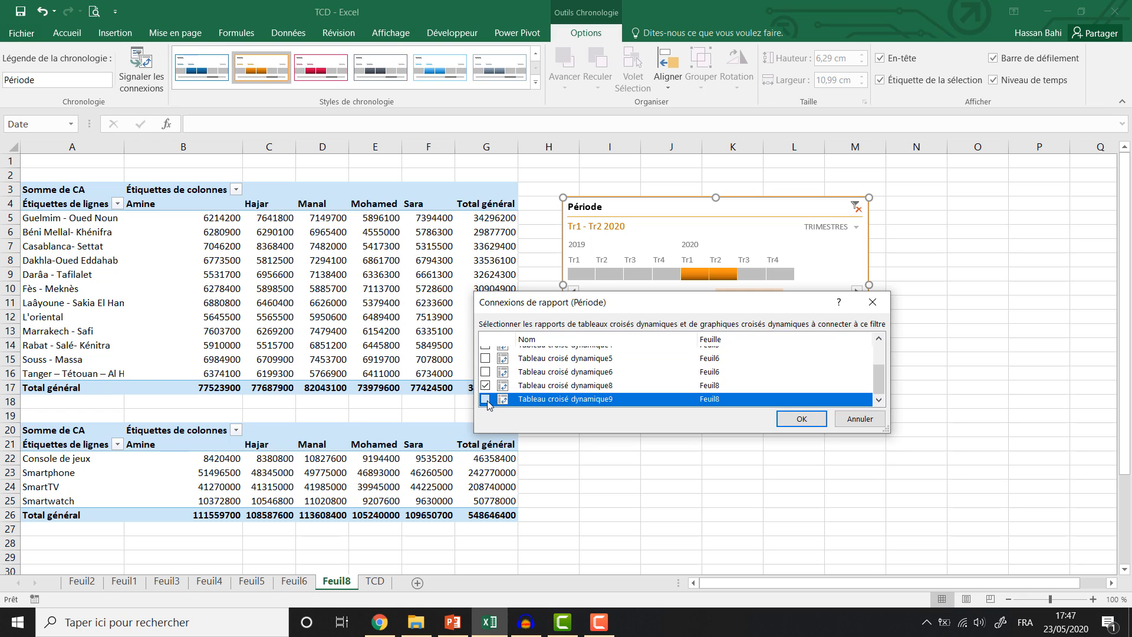
pyautogui.click(815, 421)
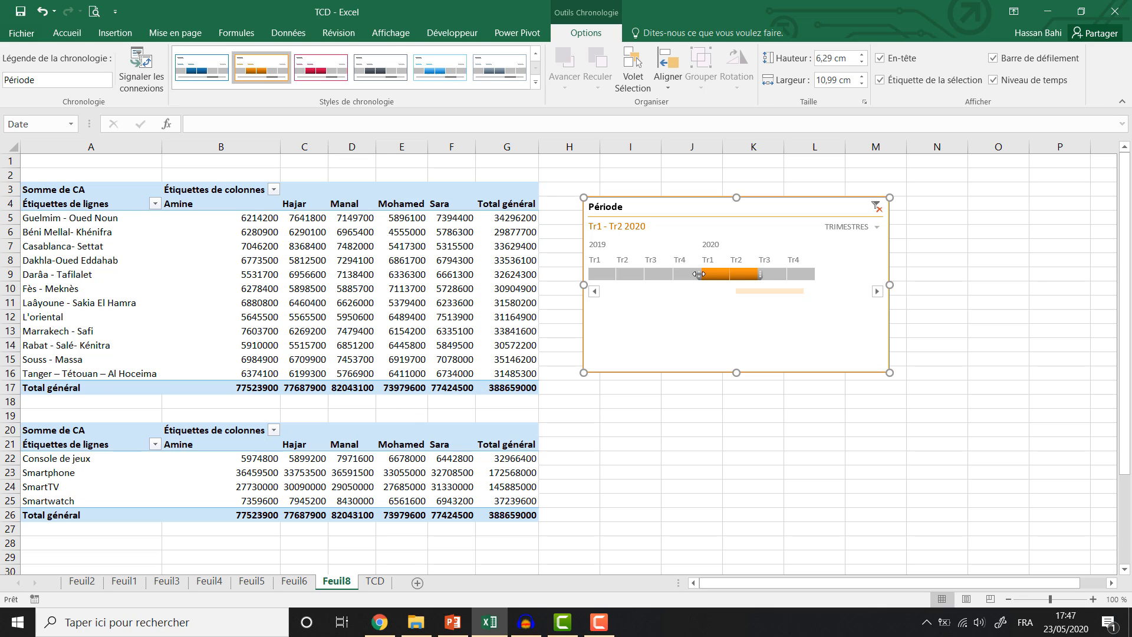
# Step: Try Tr1 2020 and Tr3 2020 on the shared timeline, and filter both pivot tables to Tr4 2019
pyautogui.moveTo(744, 275); pyautogui.dragTo(736, 276)
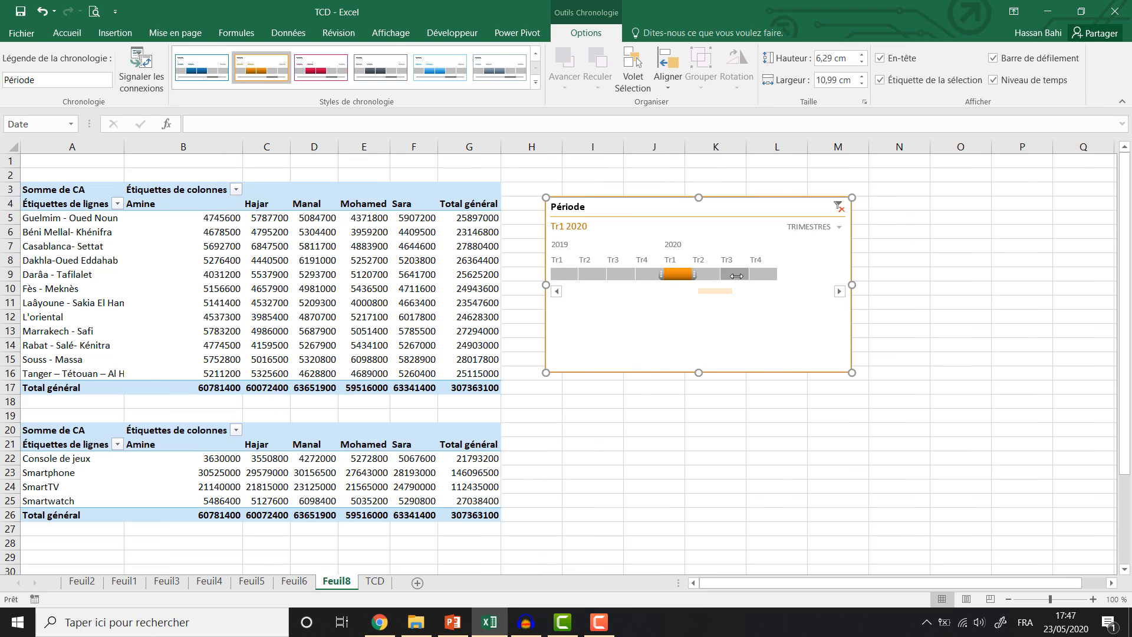
pyautogui.click(729, 272)
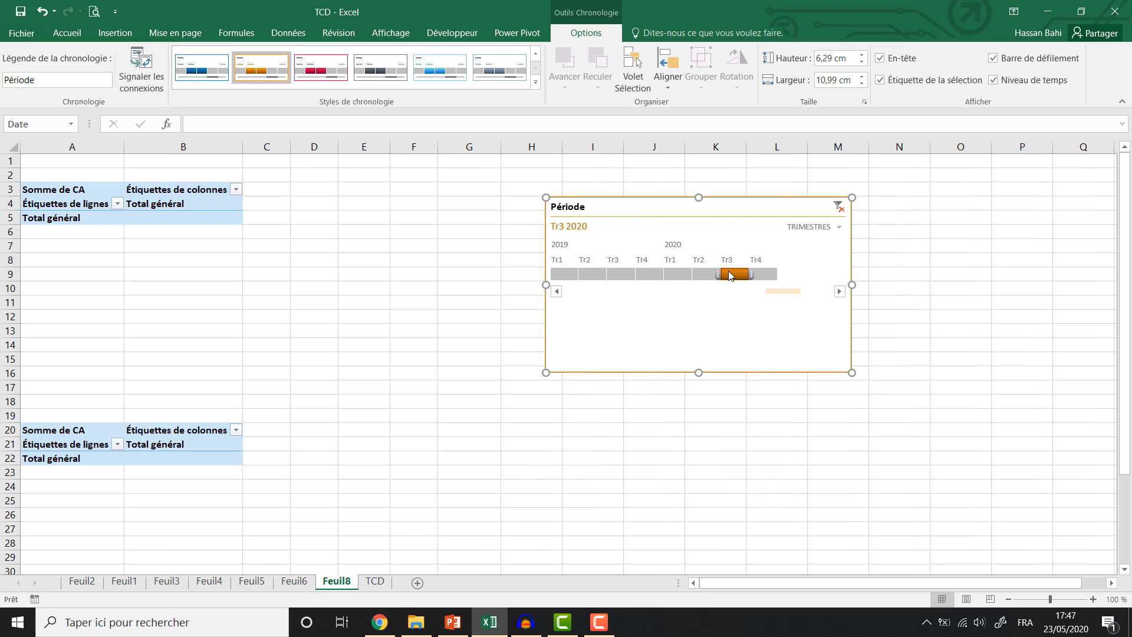
pyautogui.click(656, 275)
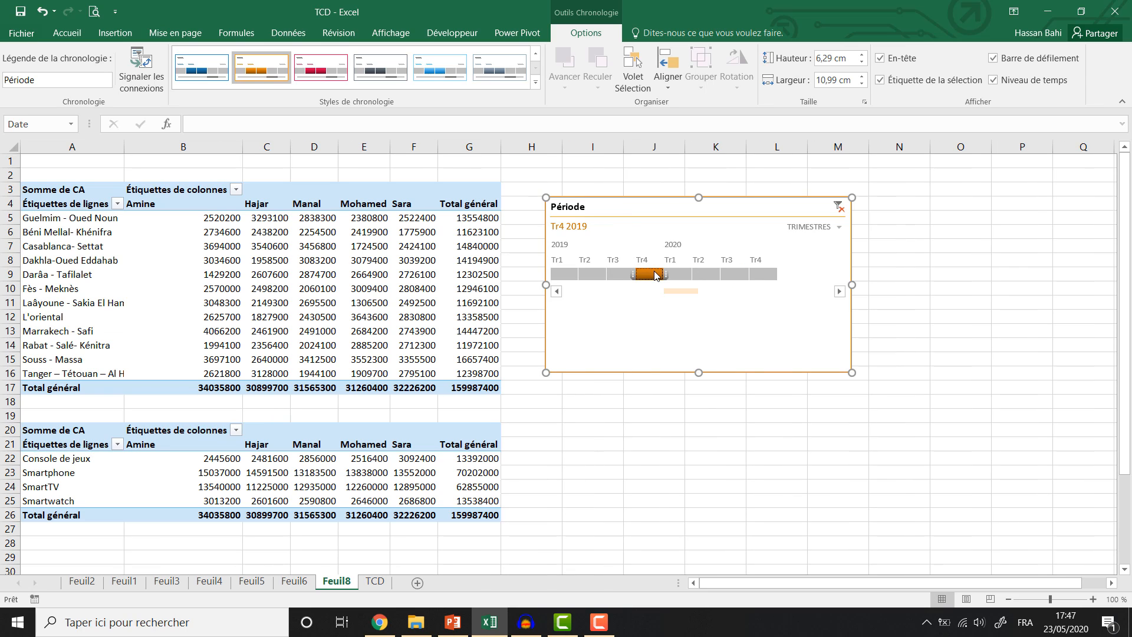
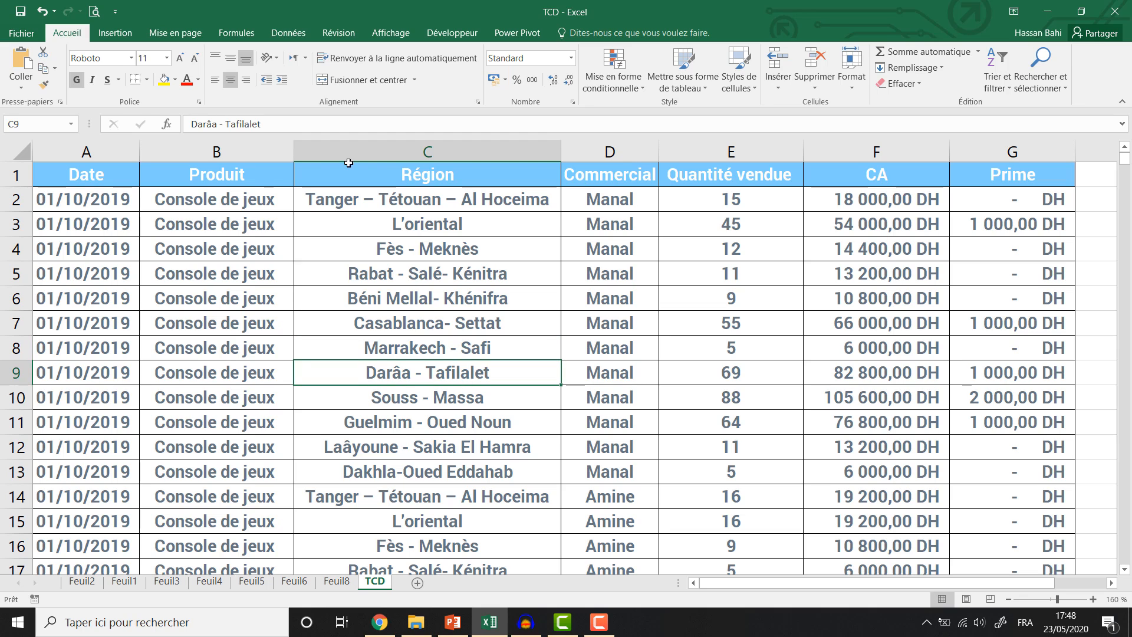
# Step: Insert a pivot chart from the TCD sheet's range A1:G3841 on a new worksheet
pyautogui.click(116, 33)
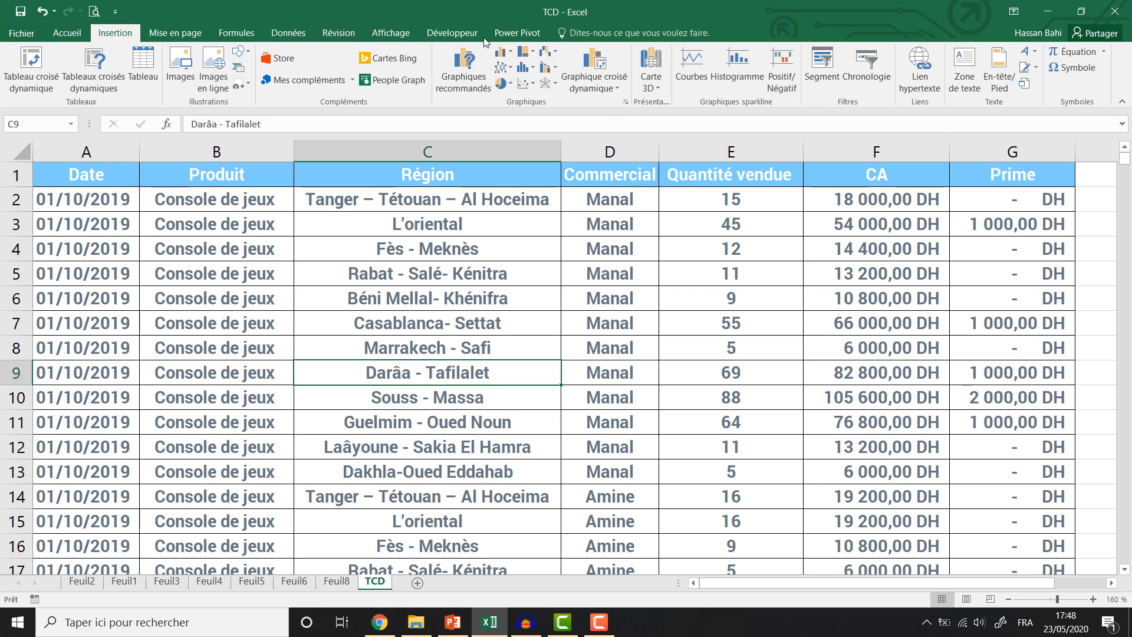
pyautogui.click(602, 83)
pyautogui.click(607, 107)
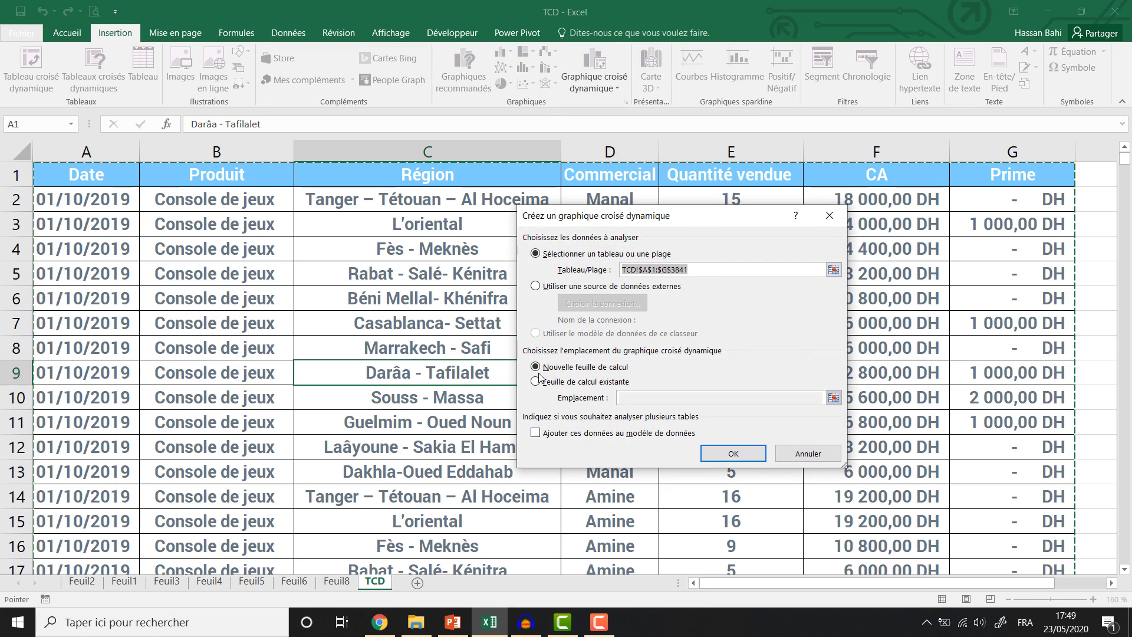
pyautogui.click(742, 455)
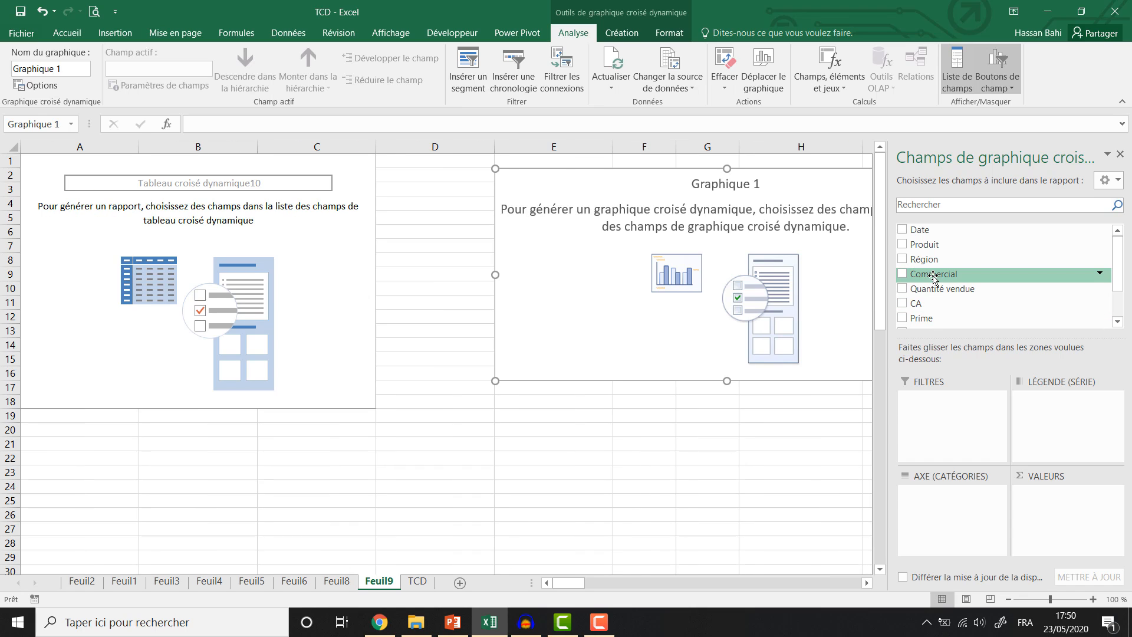
# Step: Lay out the pivot chart with Commercial as legend, Région as axis and the sum of CA as values, and enlarge the chart
pyautogui.moveTo(934, 277); pyautogui.dragTo(1067, 414)
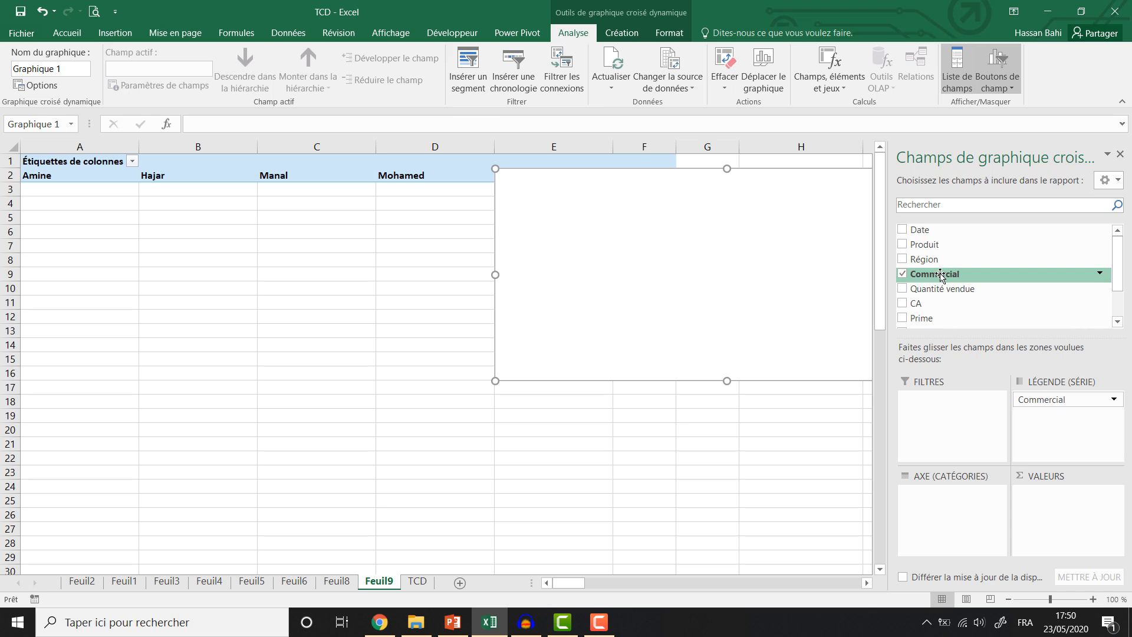
pyautogui.moveTo(929, 261); pyautogui.dragTo(955, 497)
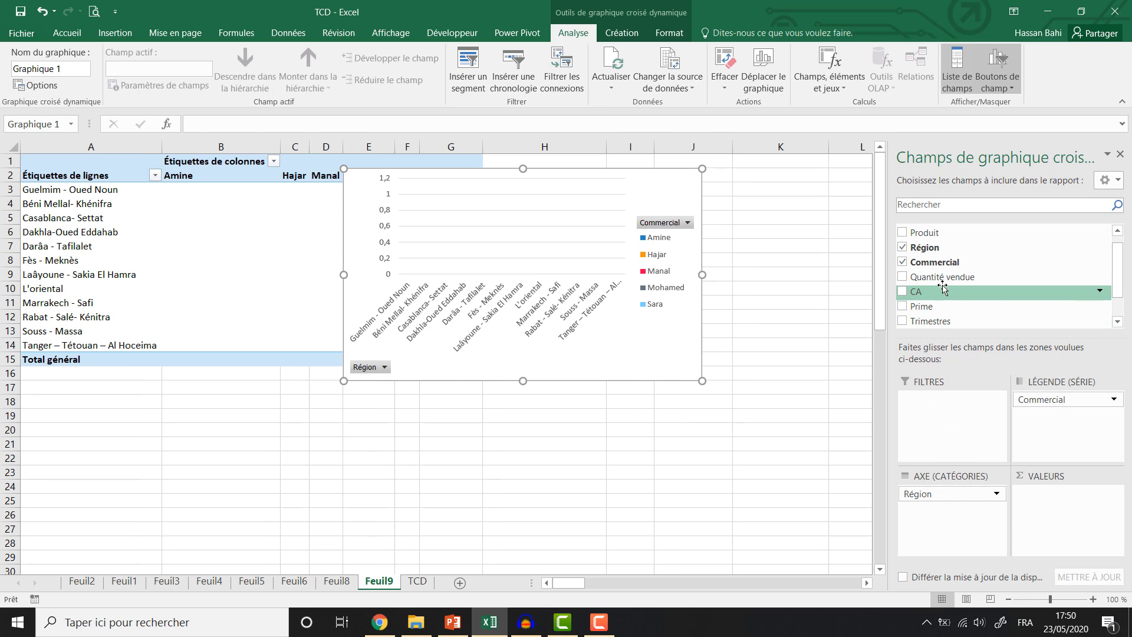
pyautogui.moveTo(943, 303); pyautogui.dragTo(1062, 507)
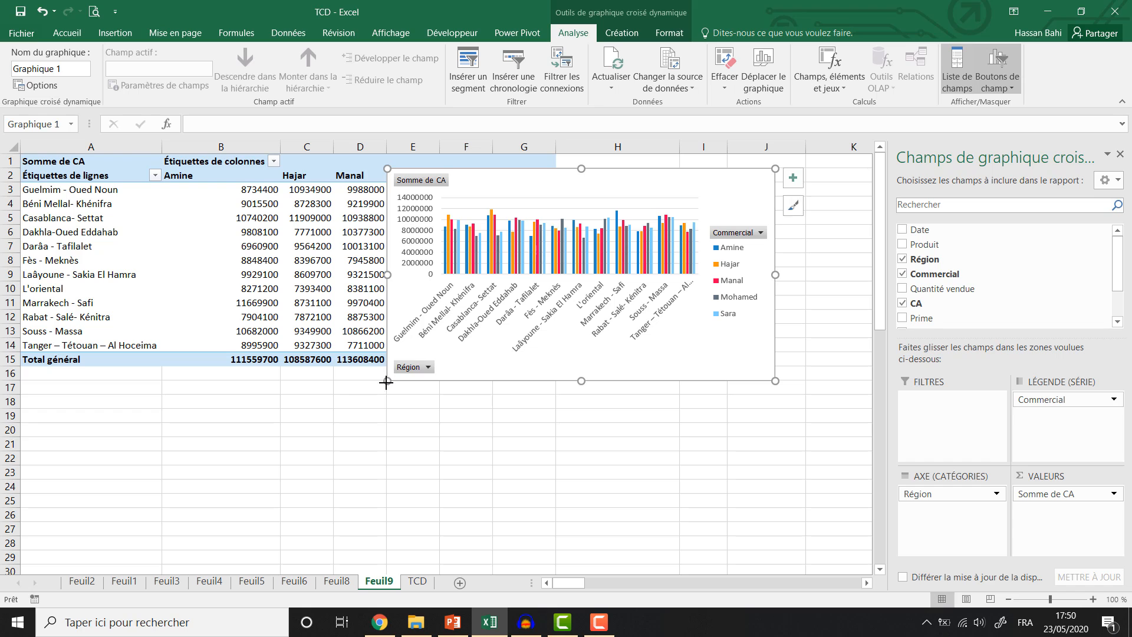
pyautogui.moveTo(387, 381); pyautogui.dragTo(151, 522)
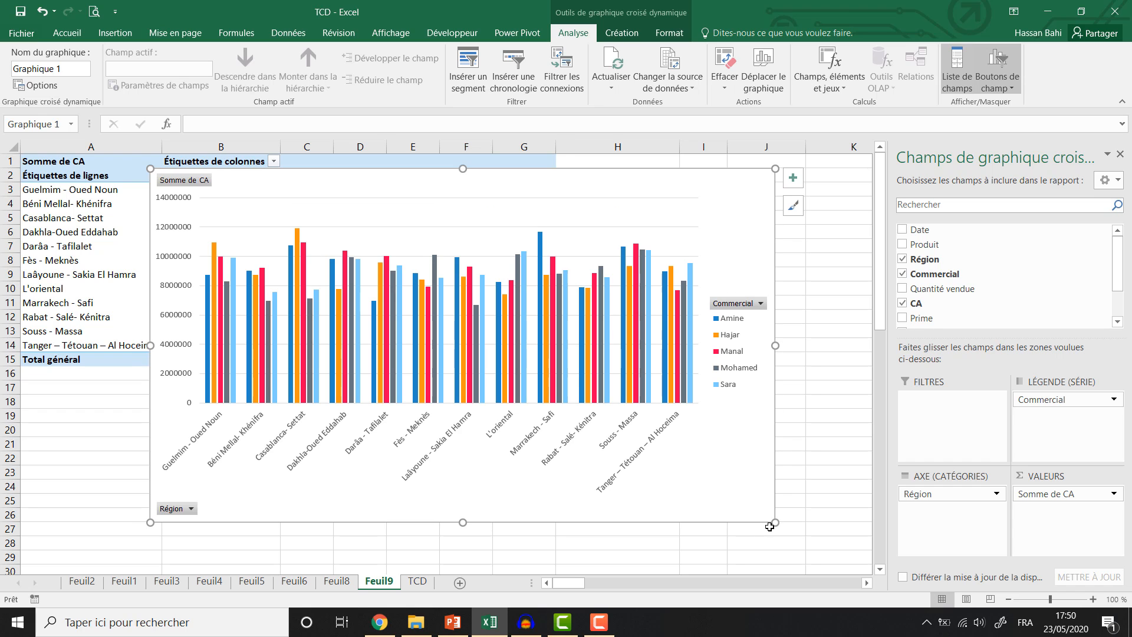
pyautogui.moveTo(775, 524); pyautogui.dragTo(826, 542)
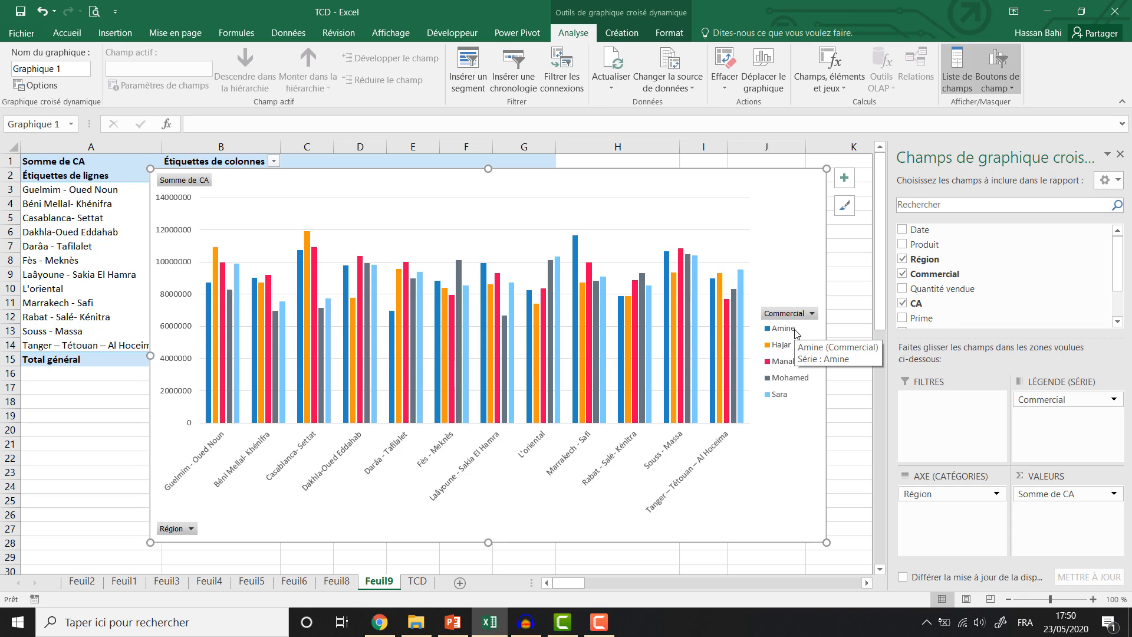
# Step: Filter the pivot chart's Région field to Guelmim - Oued Noun and Béni Mellal- Khénifra
pyautogui.click(192, 529)
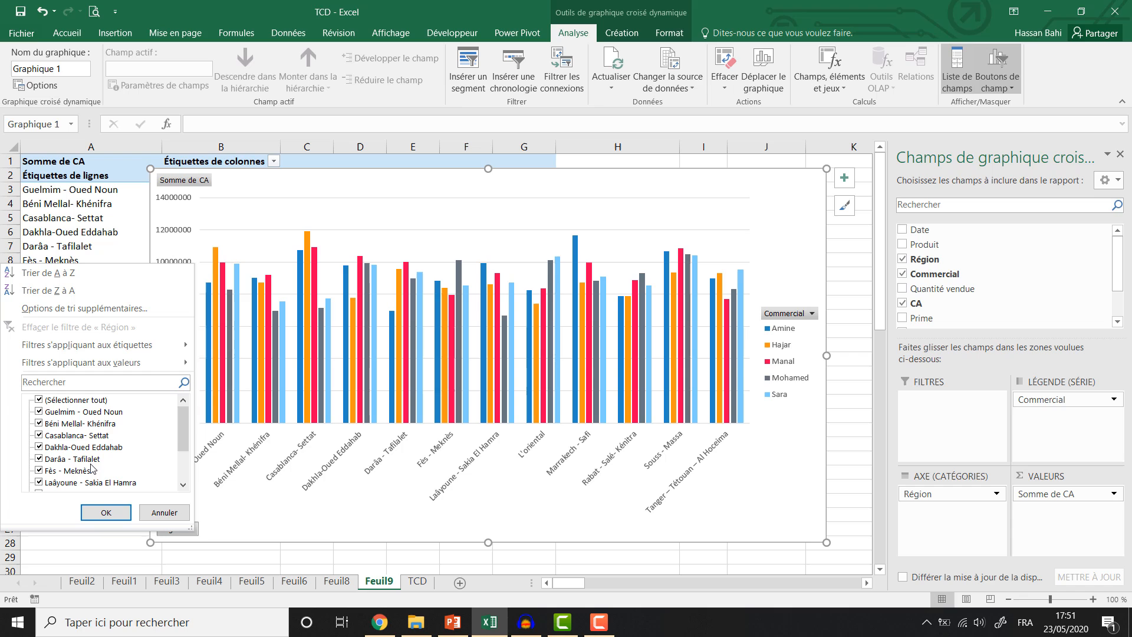
pyautogui.click(40, 401)
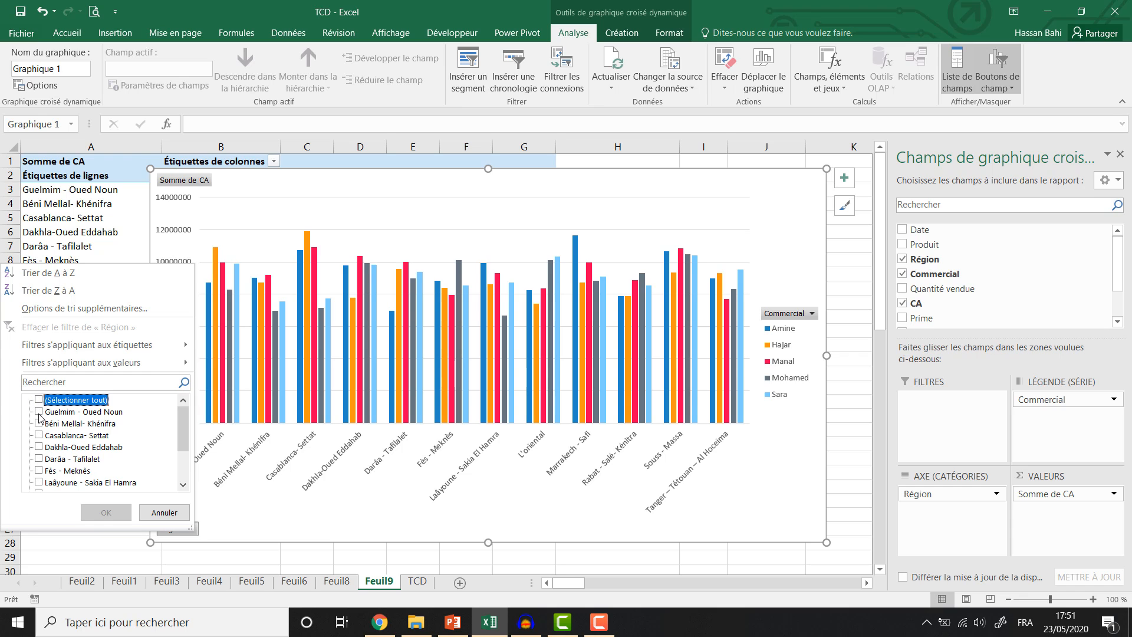
pyautogui.click(38, 412)
pyautogui.click(39, 424)
pyautogui.click(105, 513)
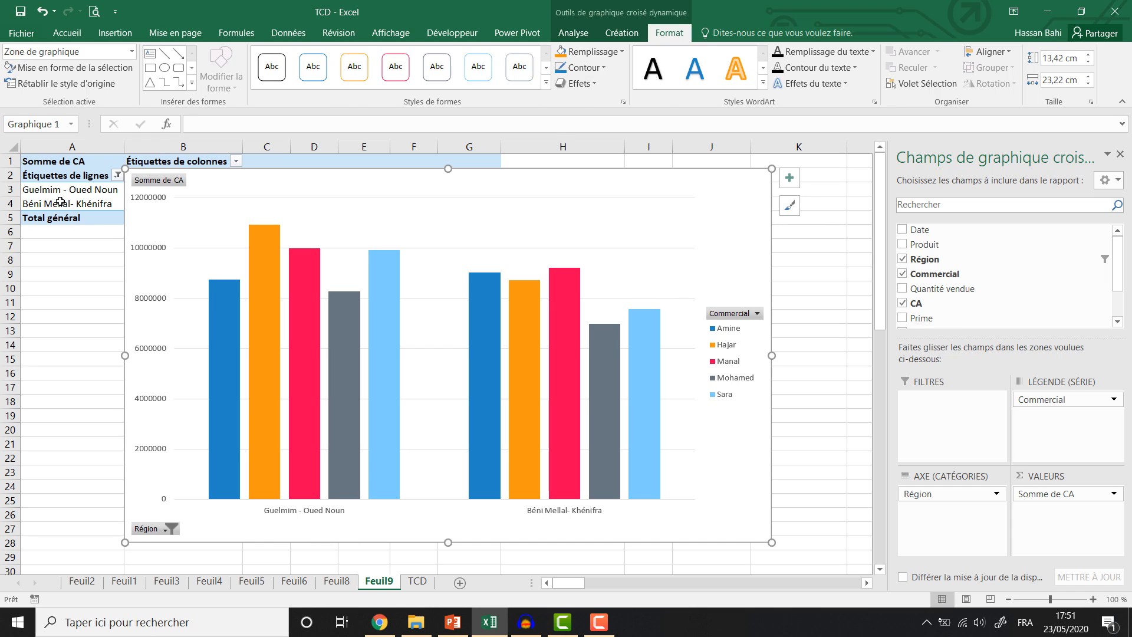
# Step: Insert a Région slicer for the pivot table and use it to filter the regions from Casablanca- Settat through Fès - Meknès
pyautogui.moveTo(61, 201); pyautogui.dragTo(61, 193)
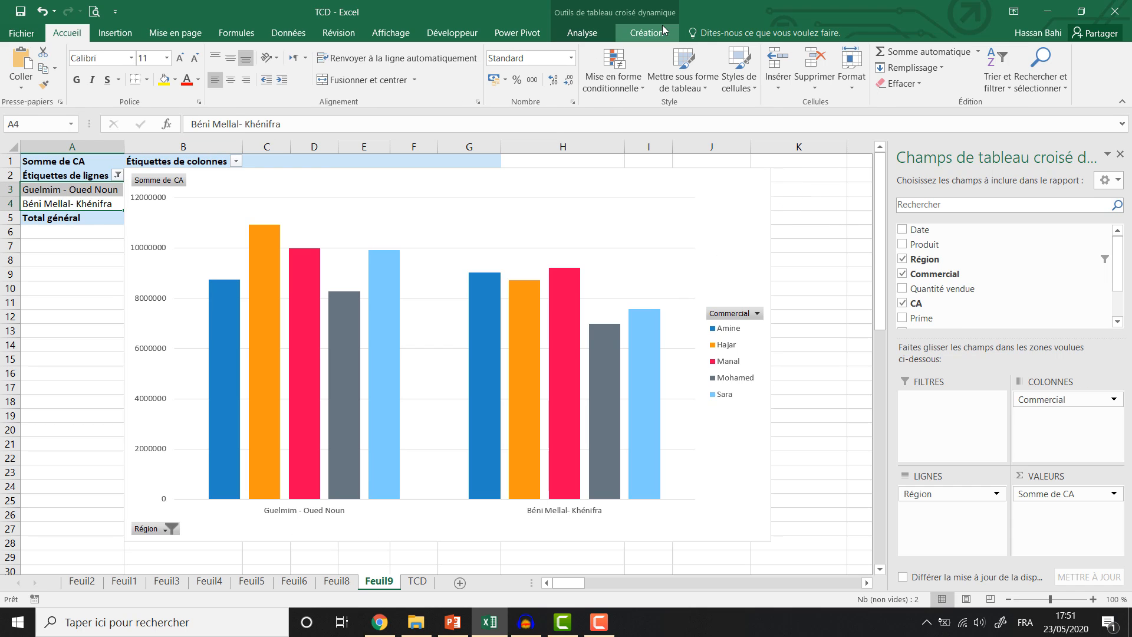
pyautogui.click(658, 35)
pyautogui.click(582, 33)
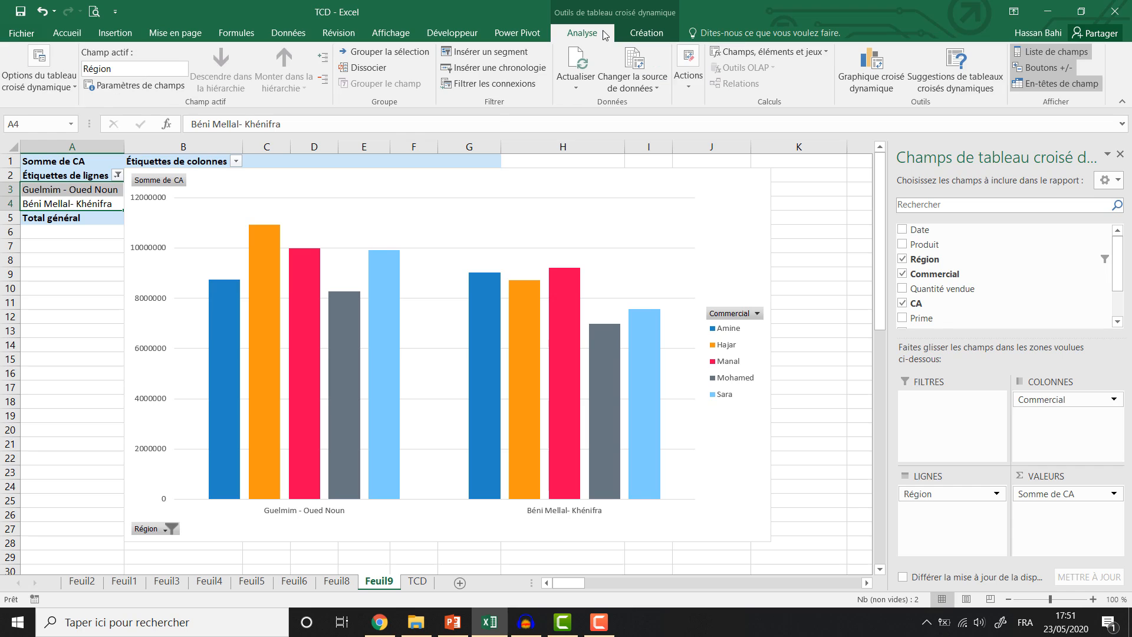
pyautogui.click(491, 52)
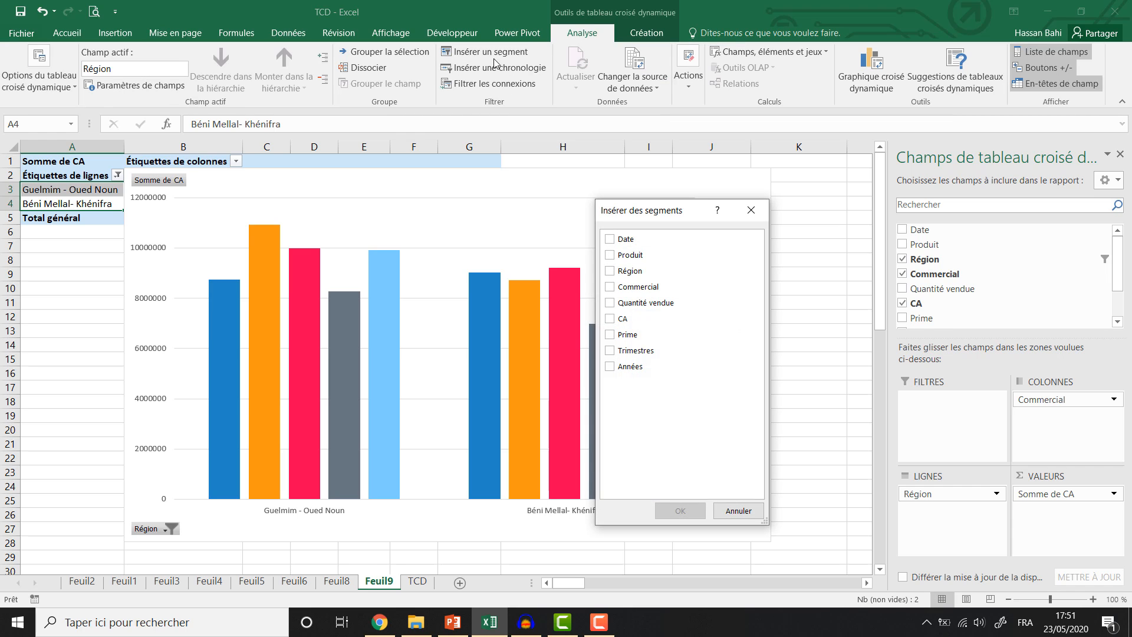
pyautogui.click(615, 275)
pyautogui.click(678, 511)
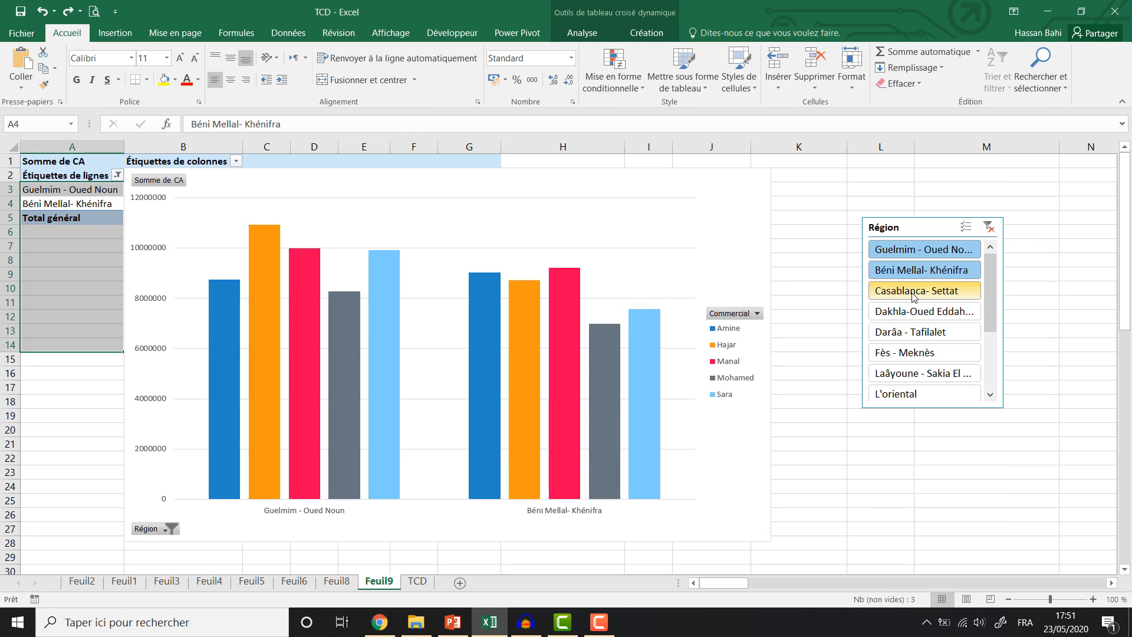
pyautogui.click(914, 293)
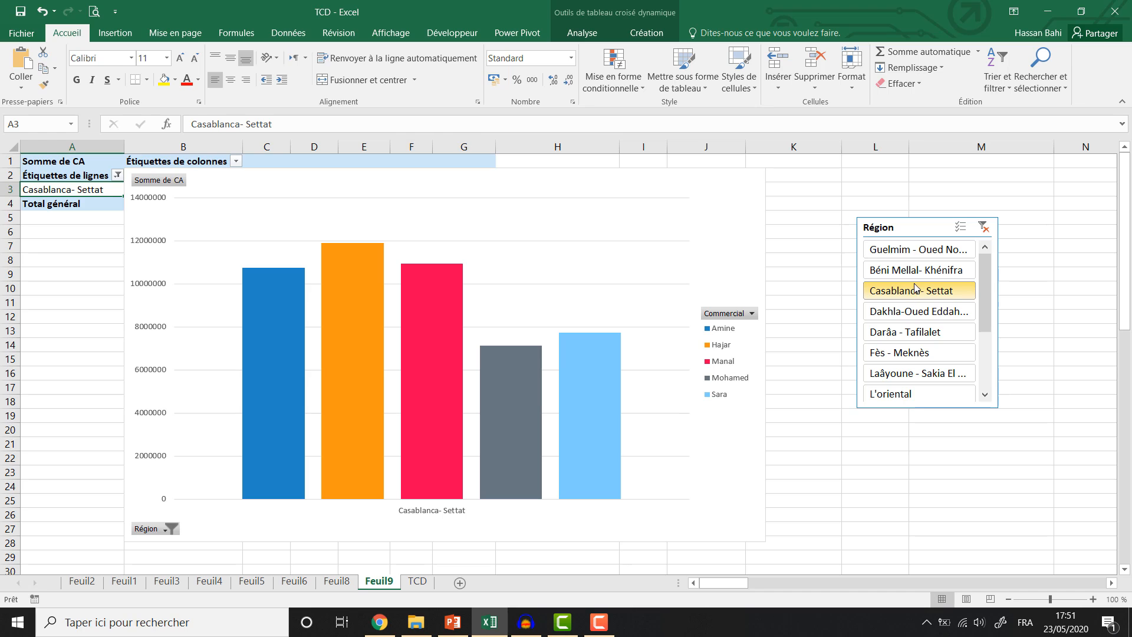
pyautogui.moveTo(914, 289); pyautogui.dragTo(910, 354)
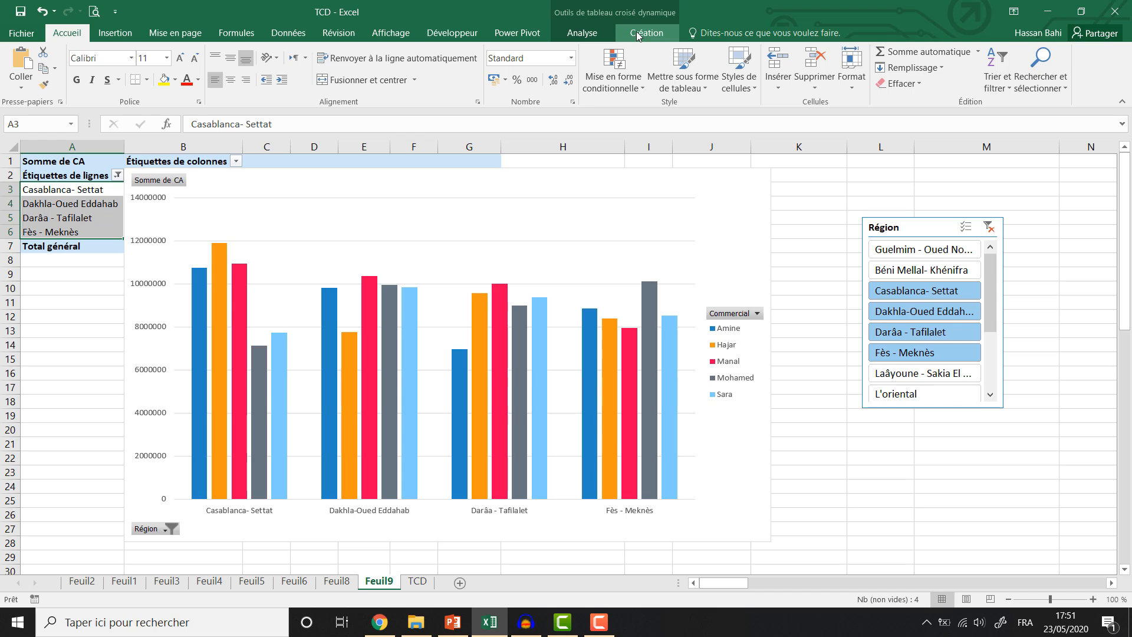
# Step: Insert a timeline on the Date field and place it below the Région slicer, clear of the chart
pyautogui.click(583, 32)
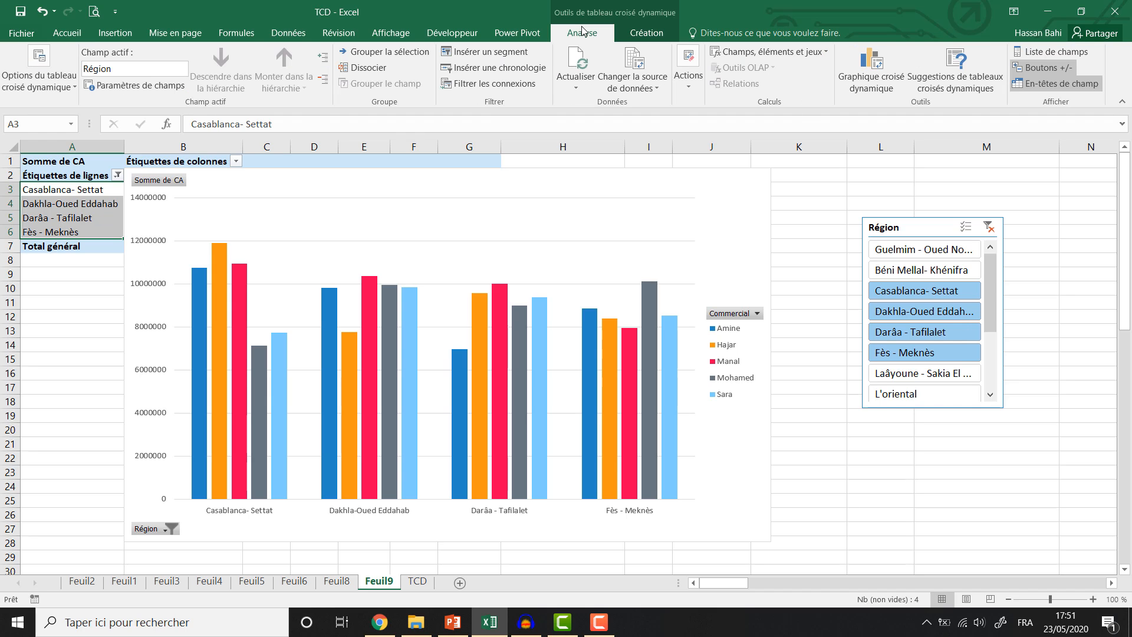
pyautogui.click(517, 70)
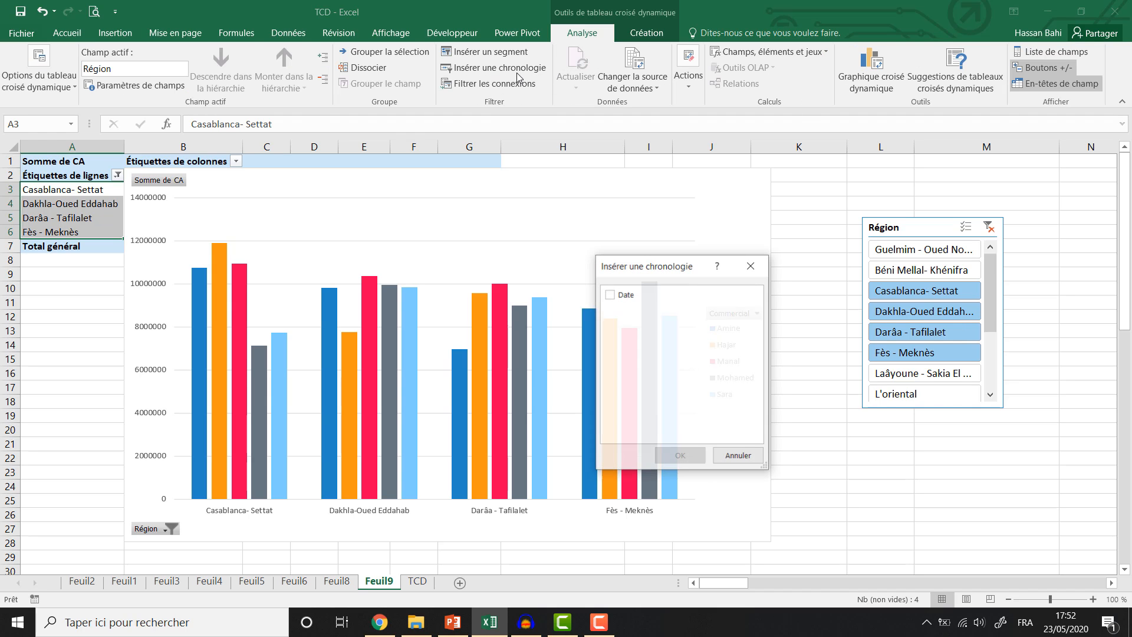
pyautogui.click(612, 296)
pyautogui.click(701, 452)
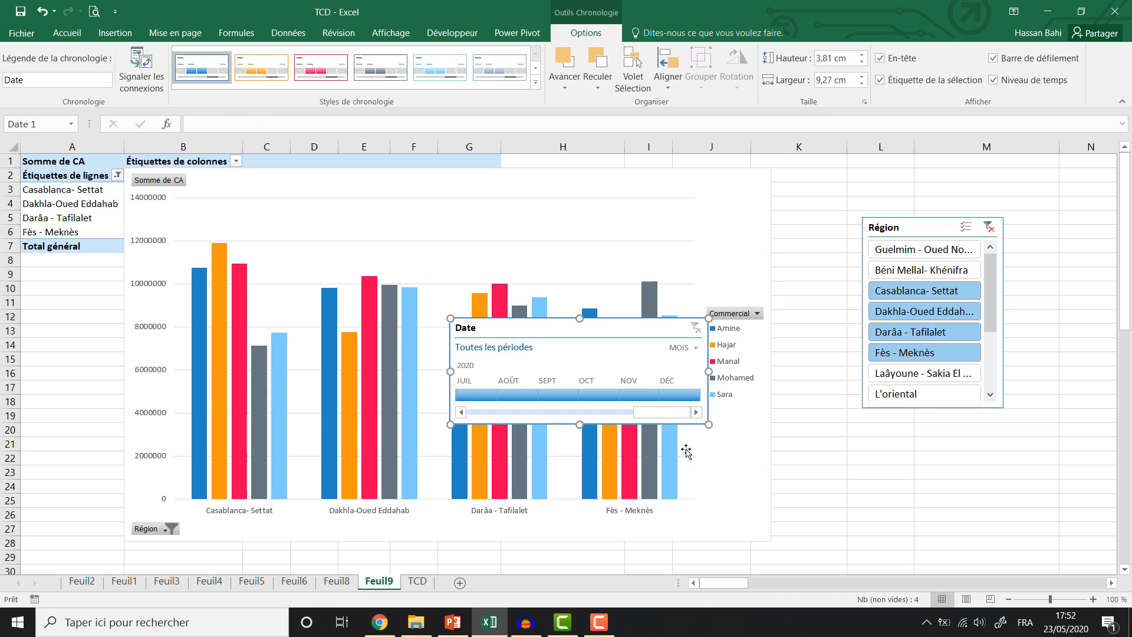
pyautogui.moveTo(645, 336); pyautogui.dragTo(993, 447)
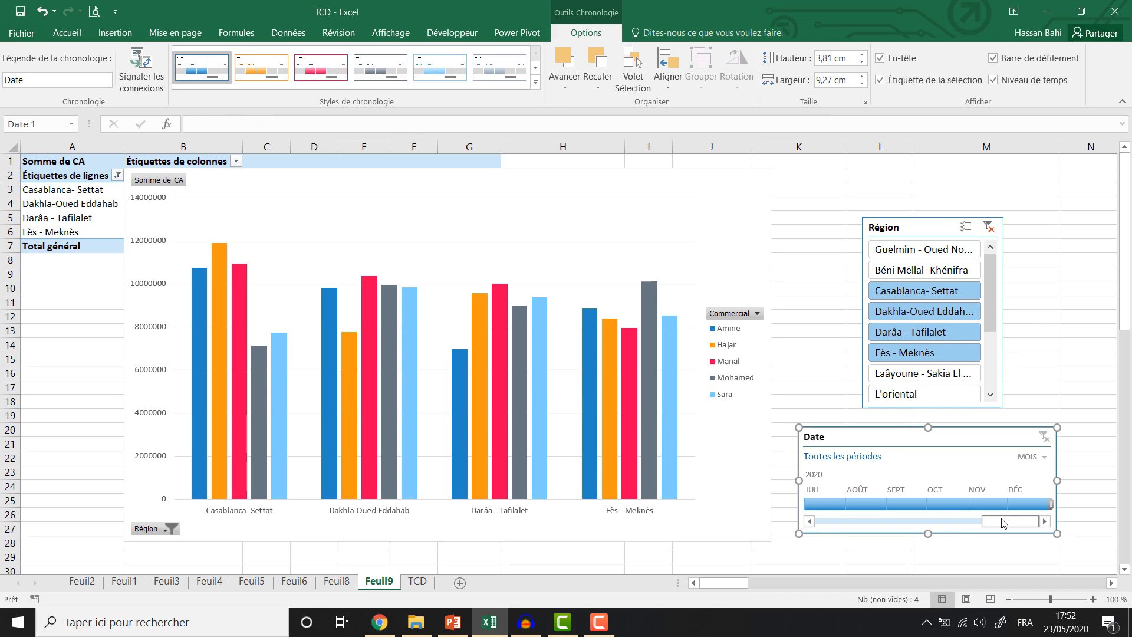
# Step: Filter the pivot chart to December 2019 through February 2020 with the Date timeline
pyautogui.moveTo(999, 519); pyautogui.dragTo(907, 528)
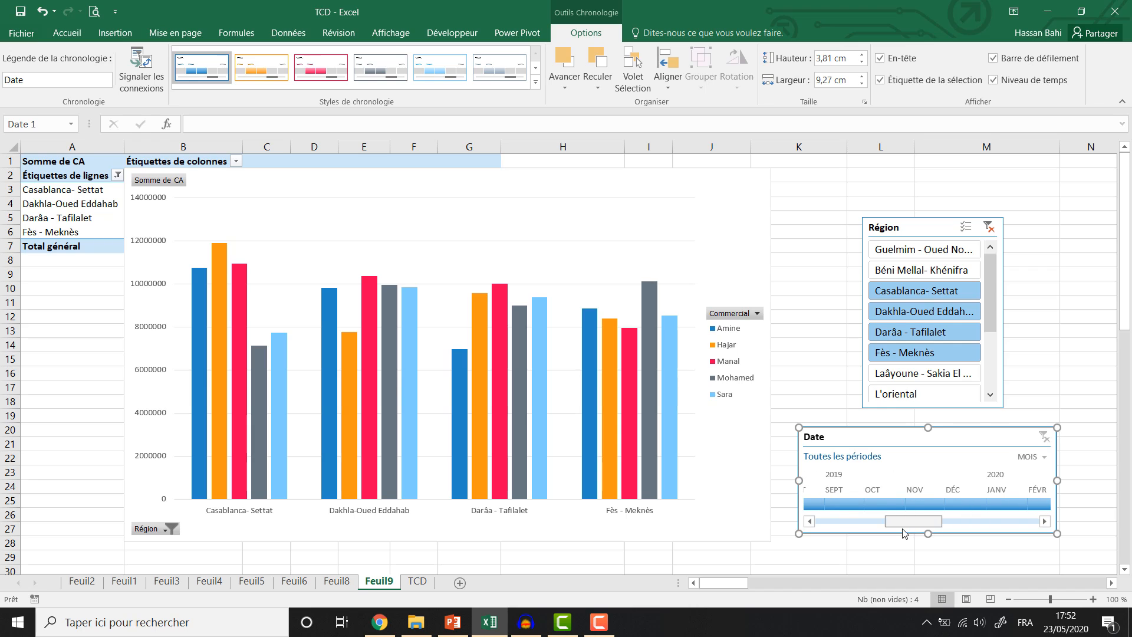
pyautogui.click(968, 506)
pyautogui.moveTo(971, 509); pyautogui.dragTo(1039, 507)
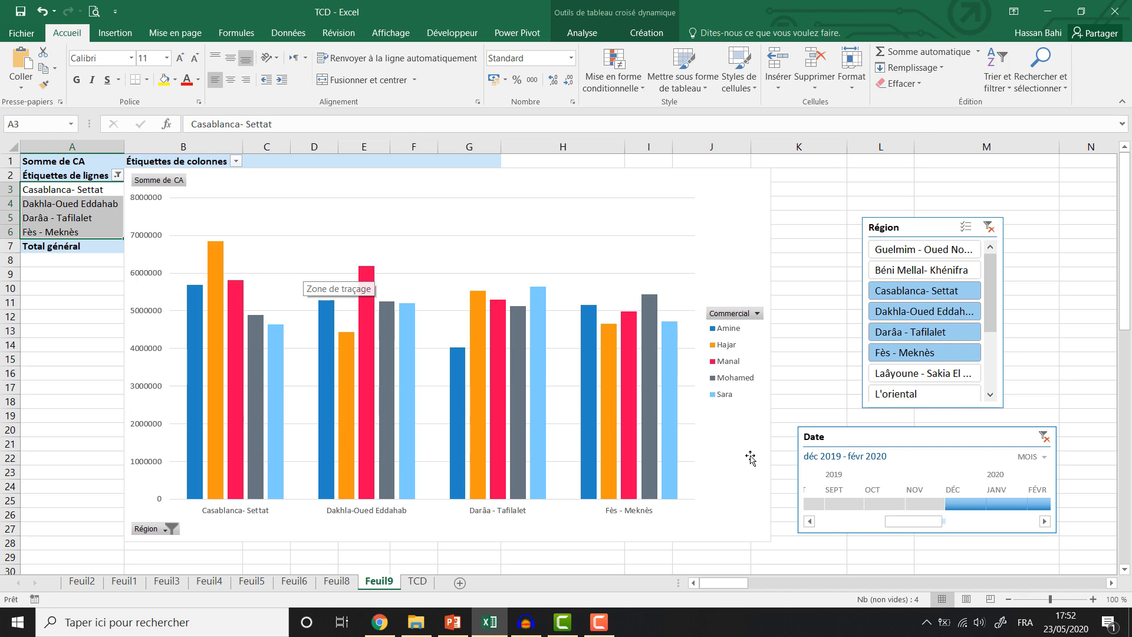
# Step: Shrink the pivot chart from its upper corner so that the pivot table's region rows are uncovered
pyautogui.click(771, 169)
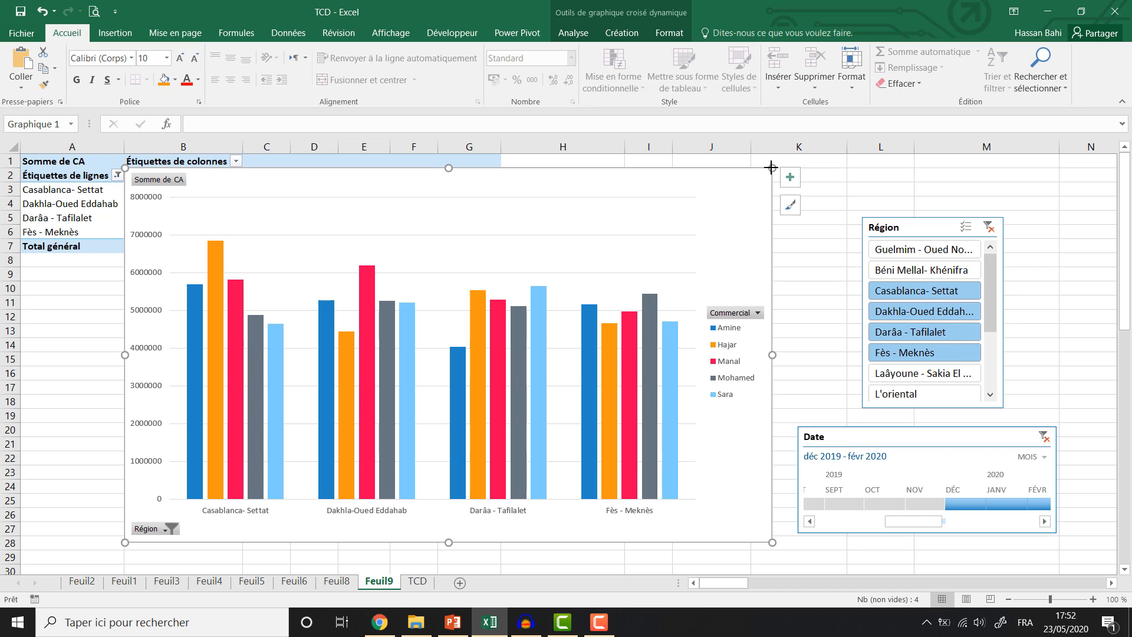
pyautogui.moveTo(772, 167); pyautogui.dragTo(702, 244)
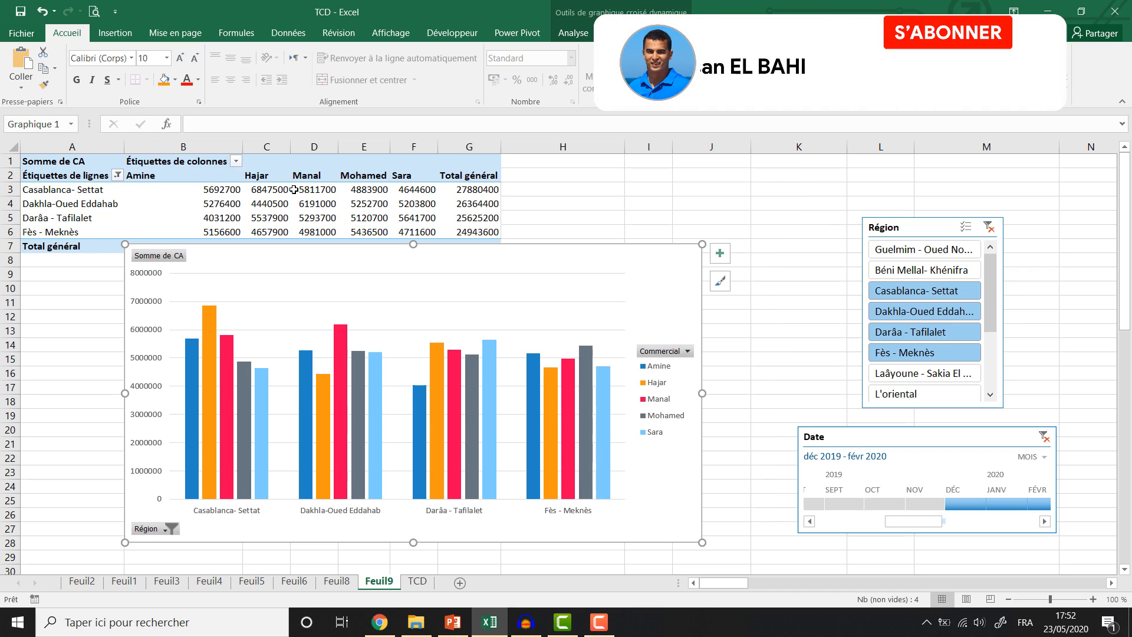